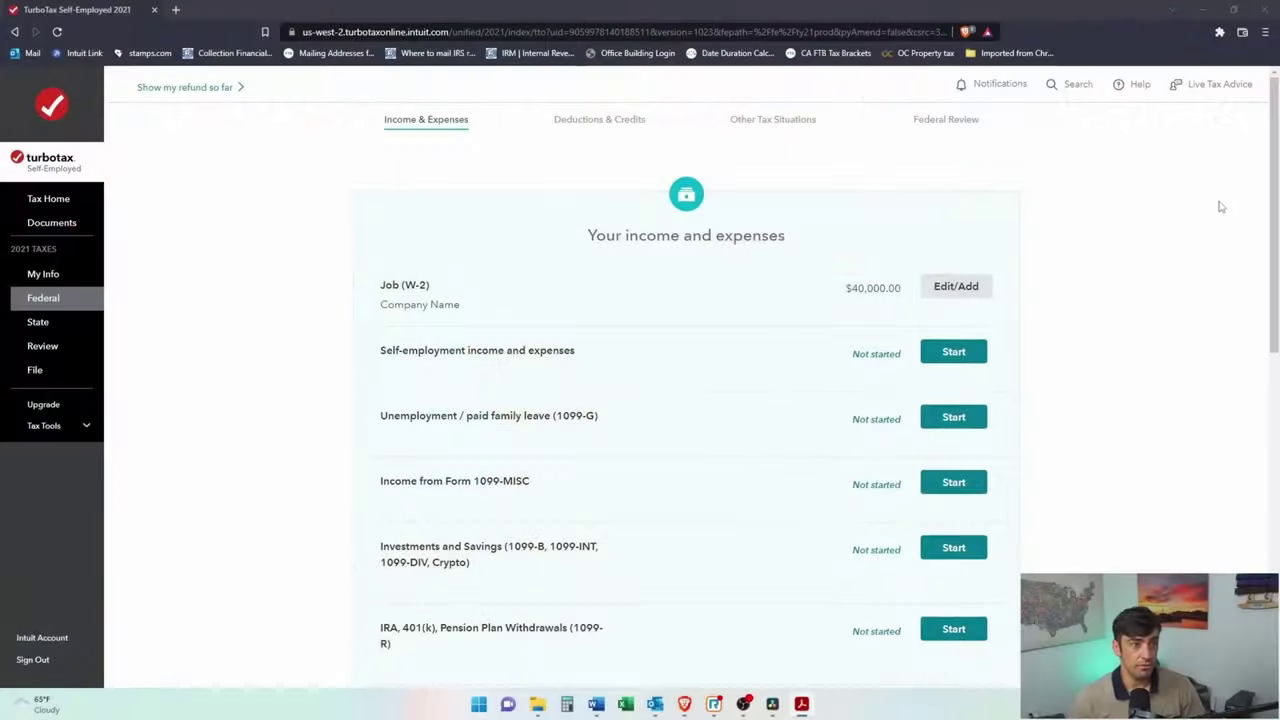
- Answer Yes to having self-employment income, noting the Uber example
click(954, 351)
drag(400, 178, 849, 197)
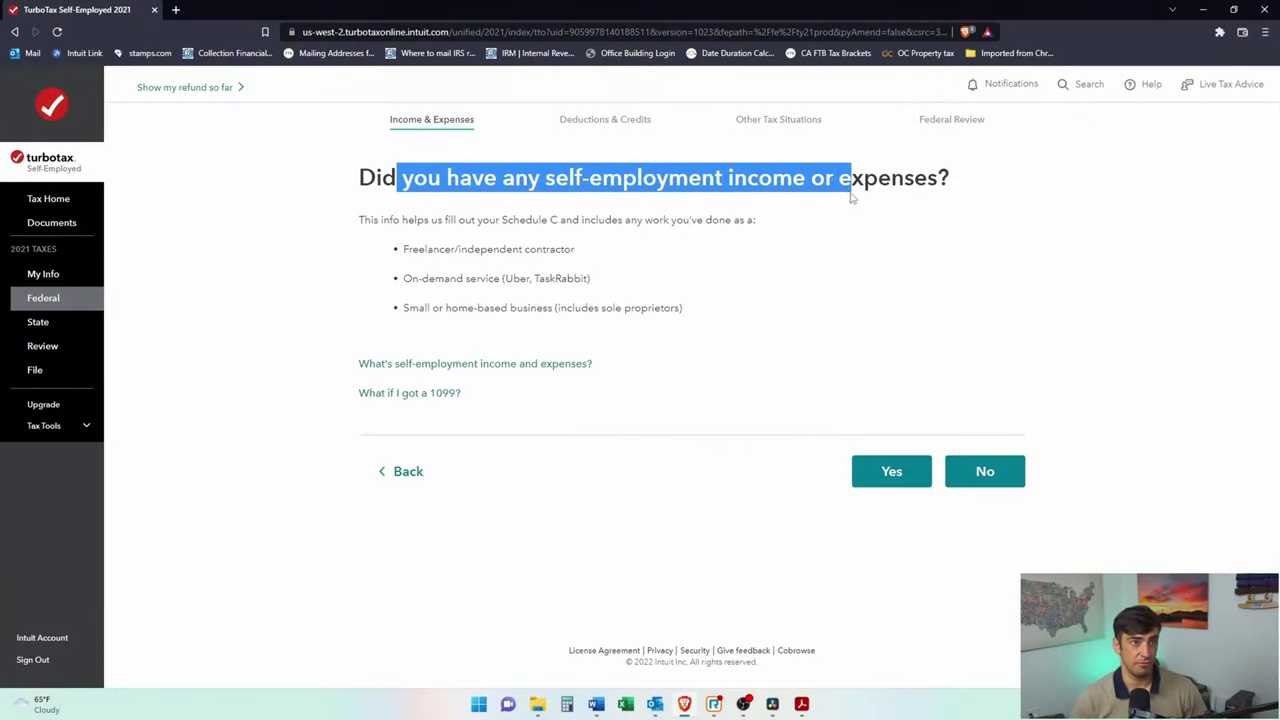
click(856, 206)
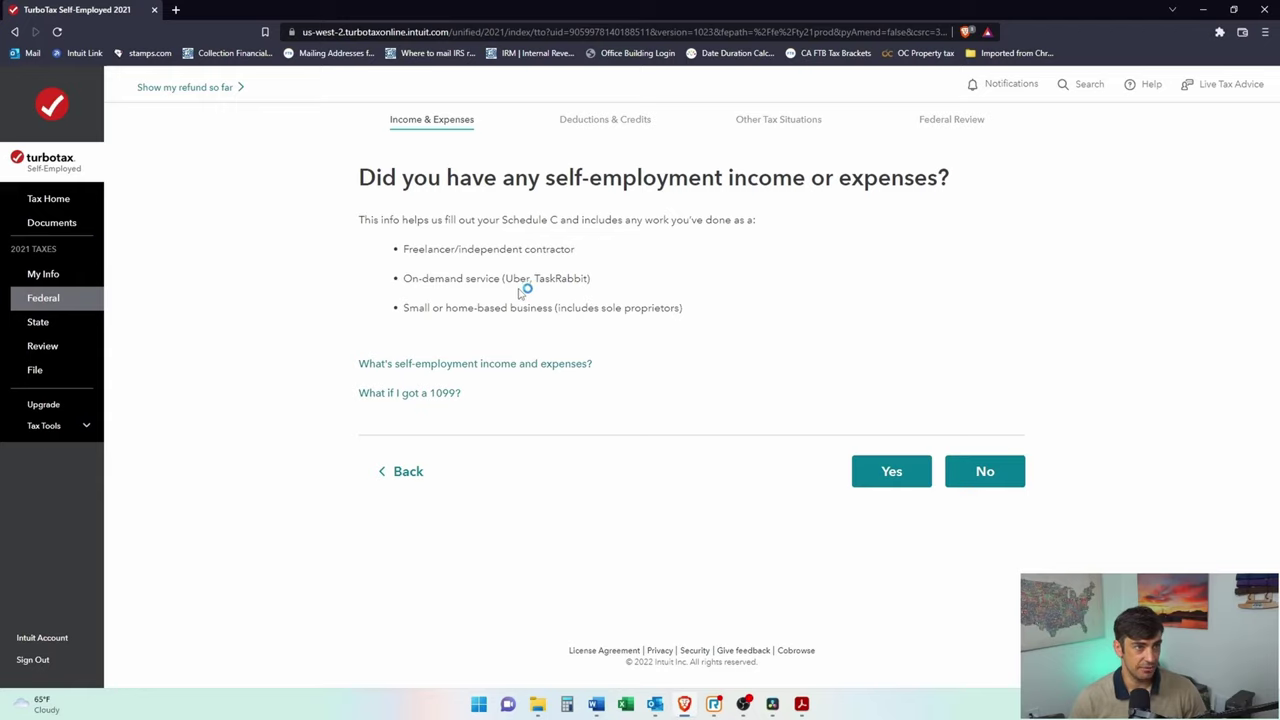
drag(500, 279, 540, 282)
click(568, 324)
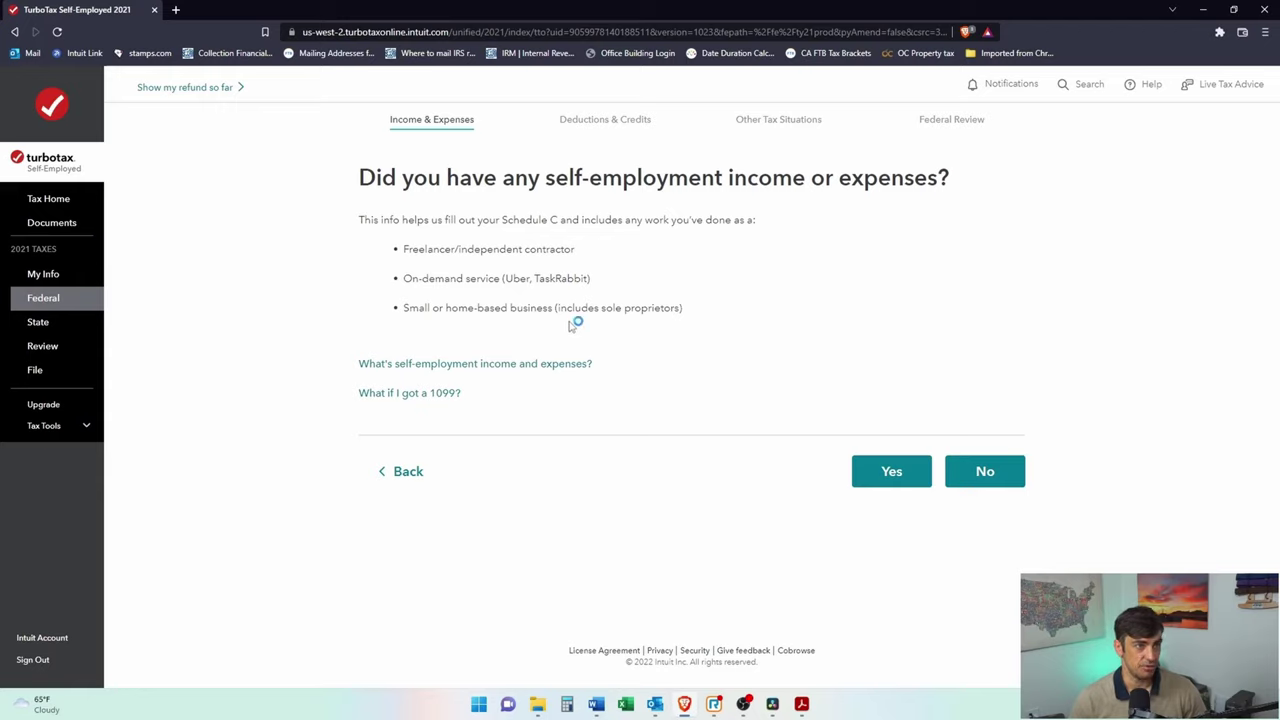
click(927, 479)
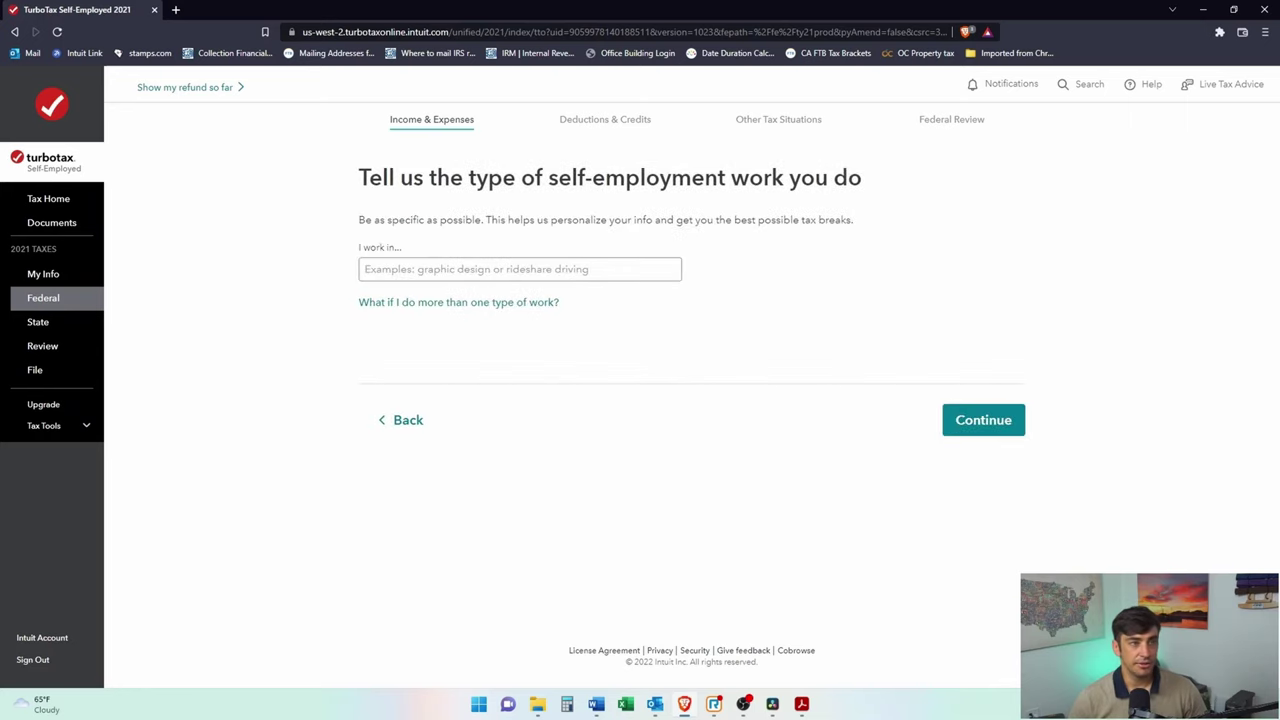
- Describe the work as 'uber driver', confirm it is Rideshare driving, and mark it a side job
click(601, 268)
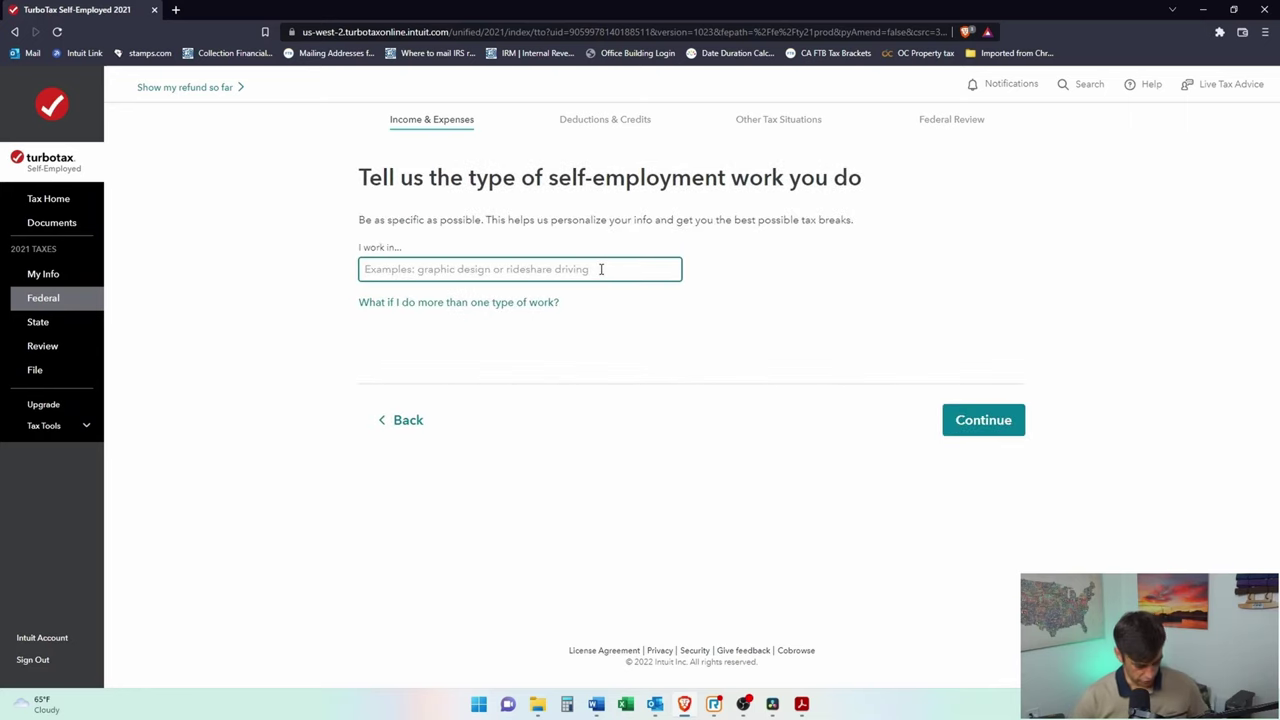
text(uber driver)
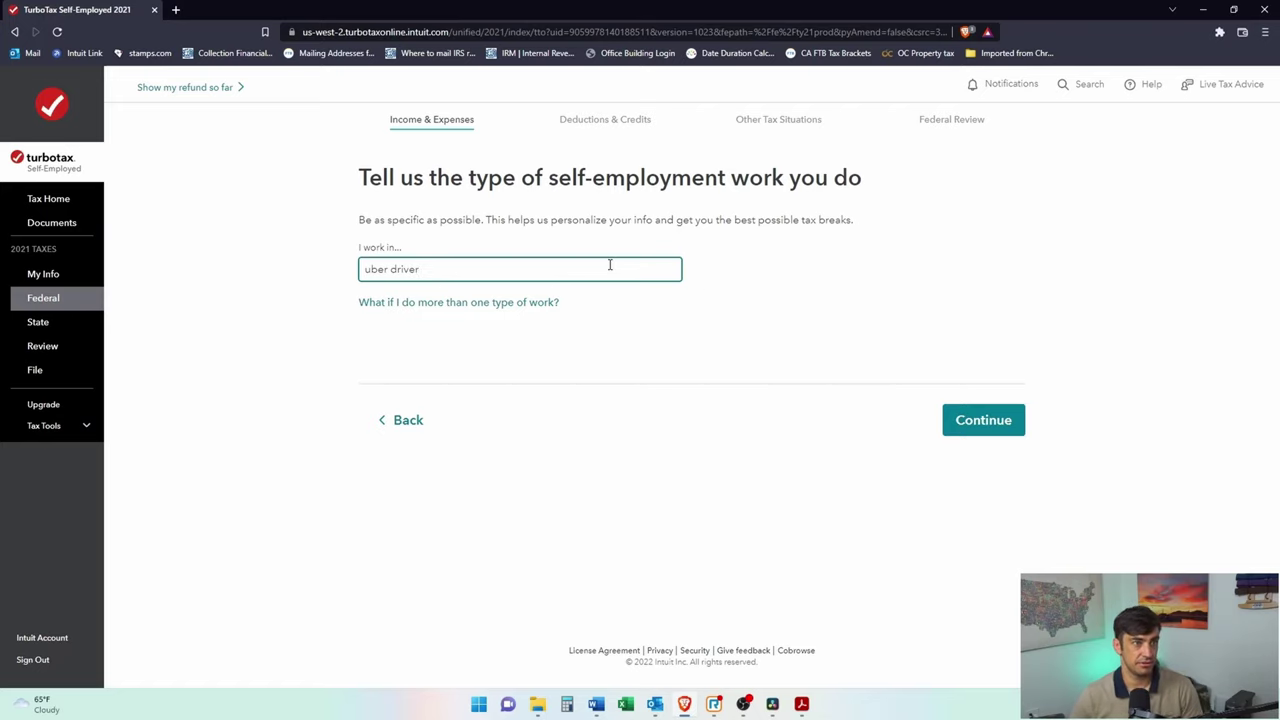
click(1020, 420)
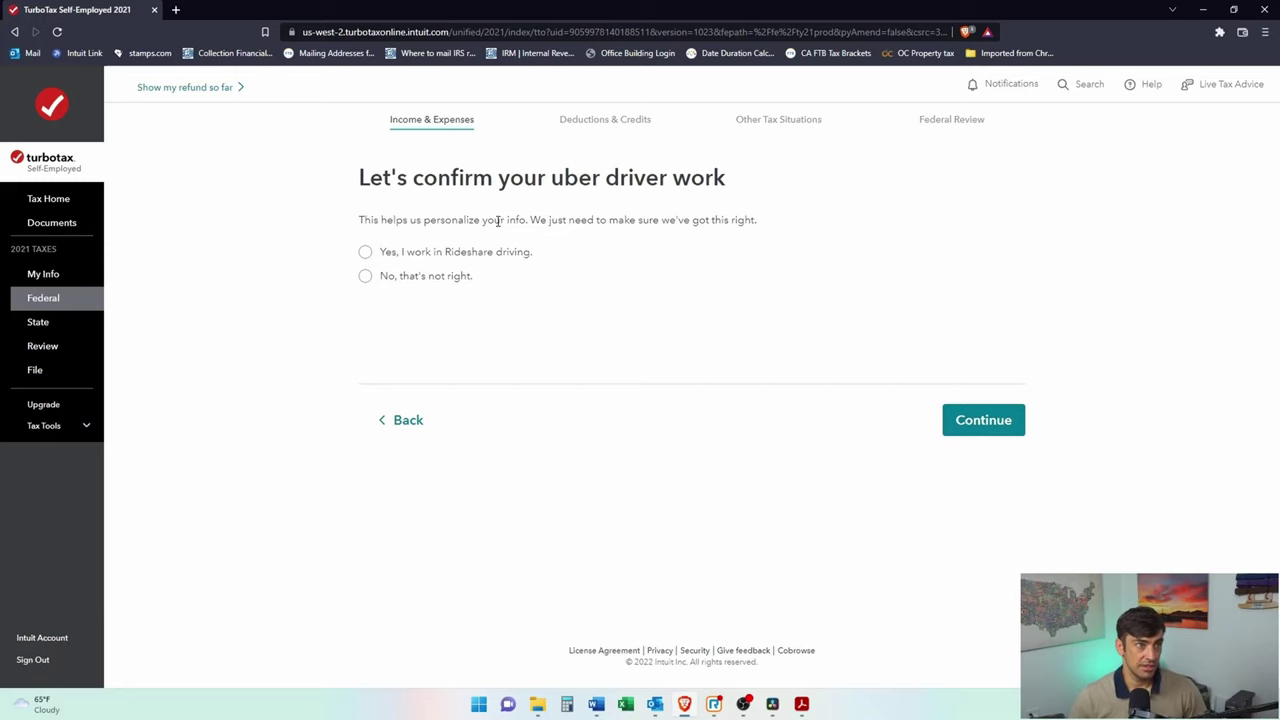
click(365, 252)
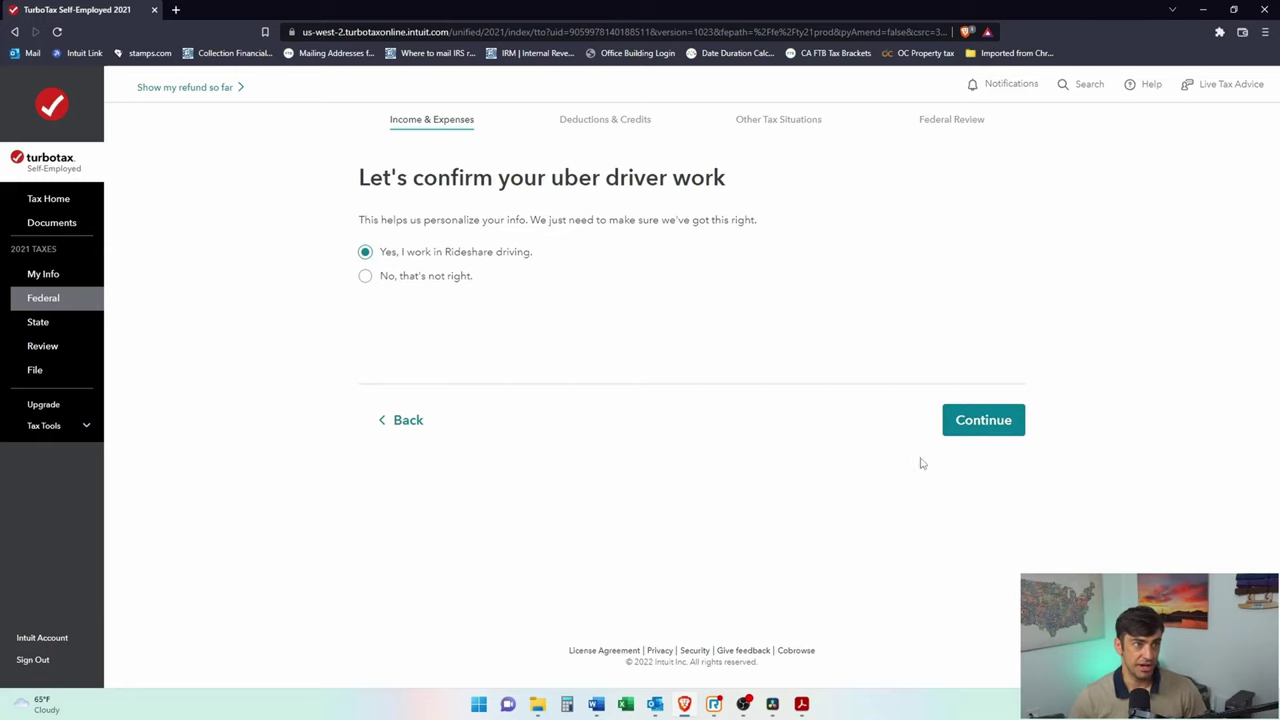
click(988, 440)
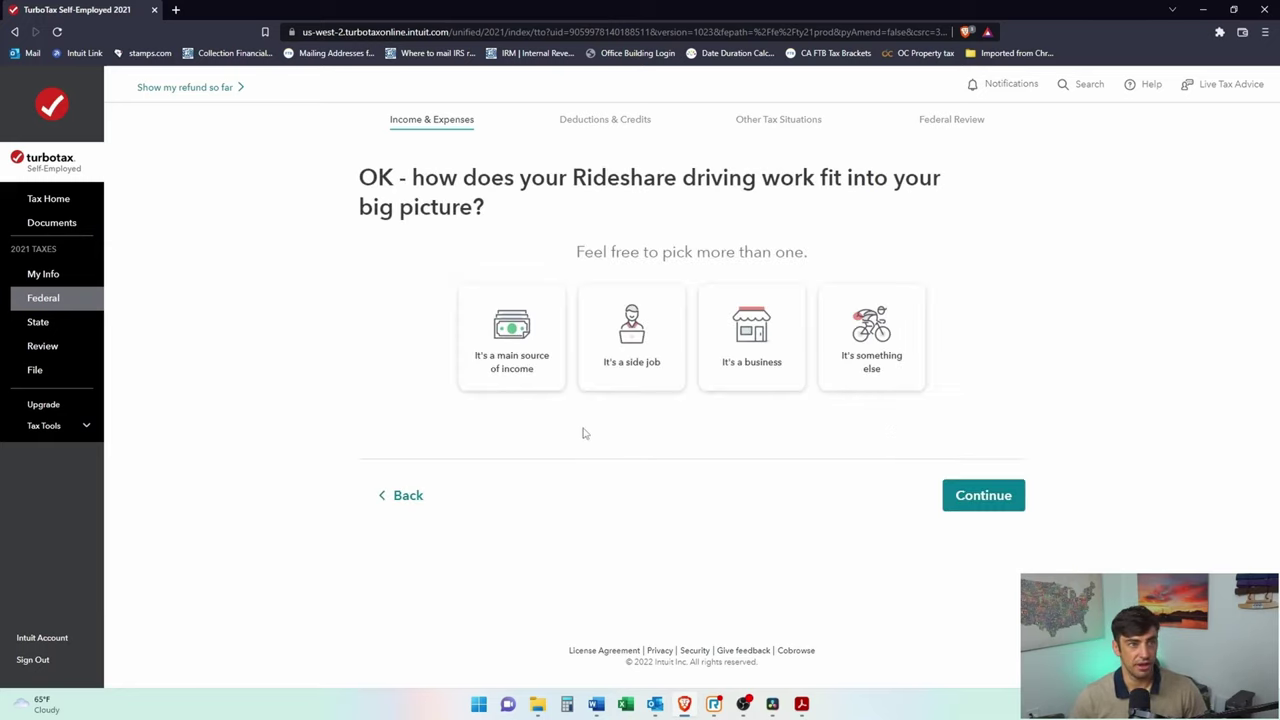
click(619, 343)
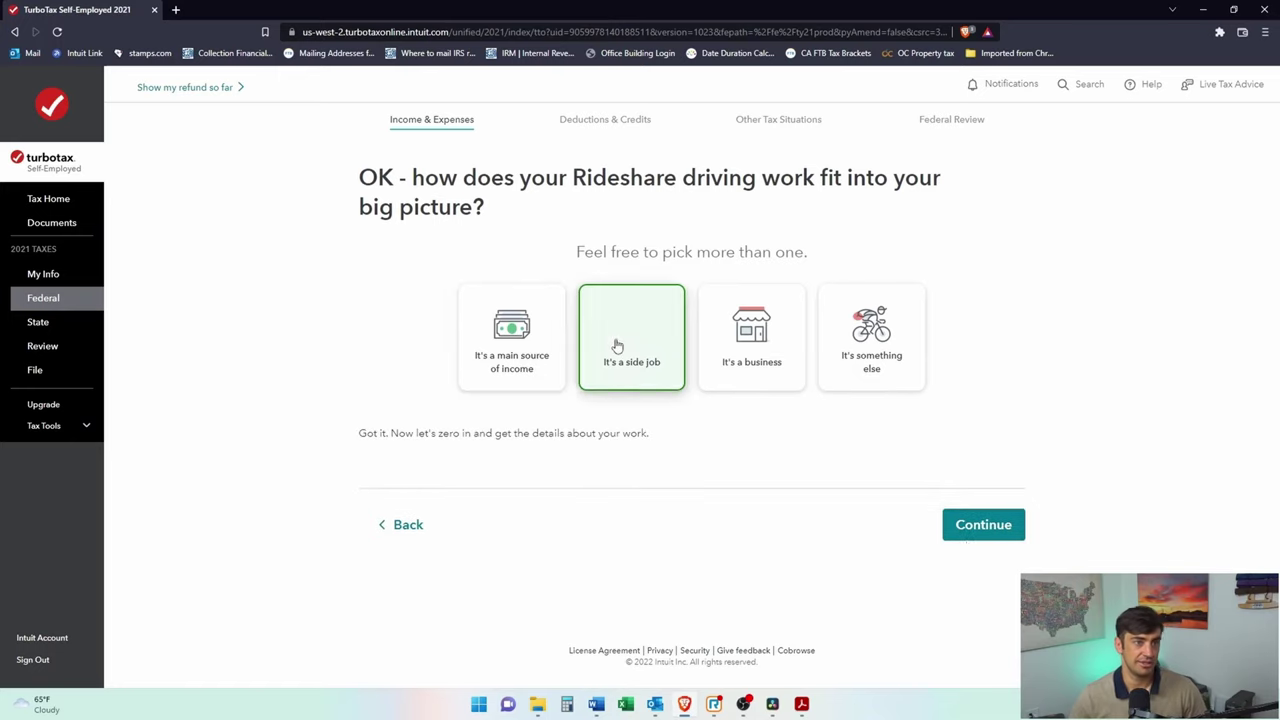
click(975, 532)
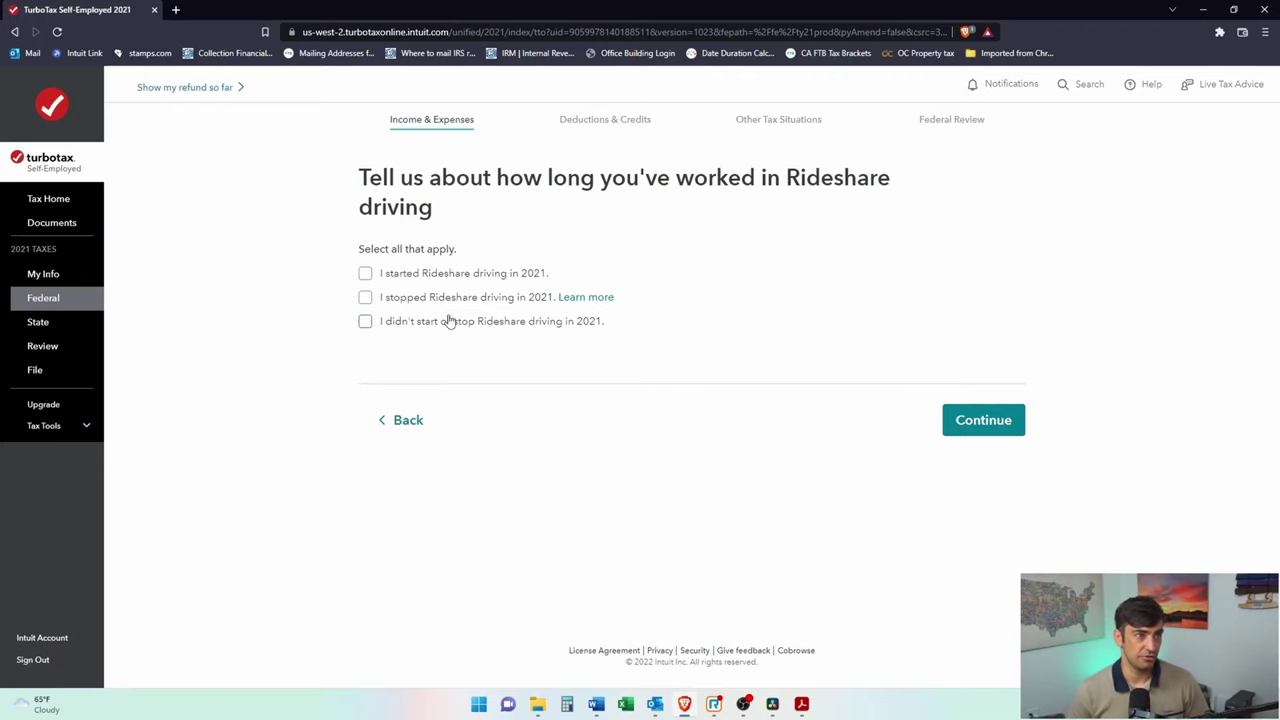
- Record that rideshare driving started in 2021 on 01/01/2021
click(365, 273)
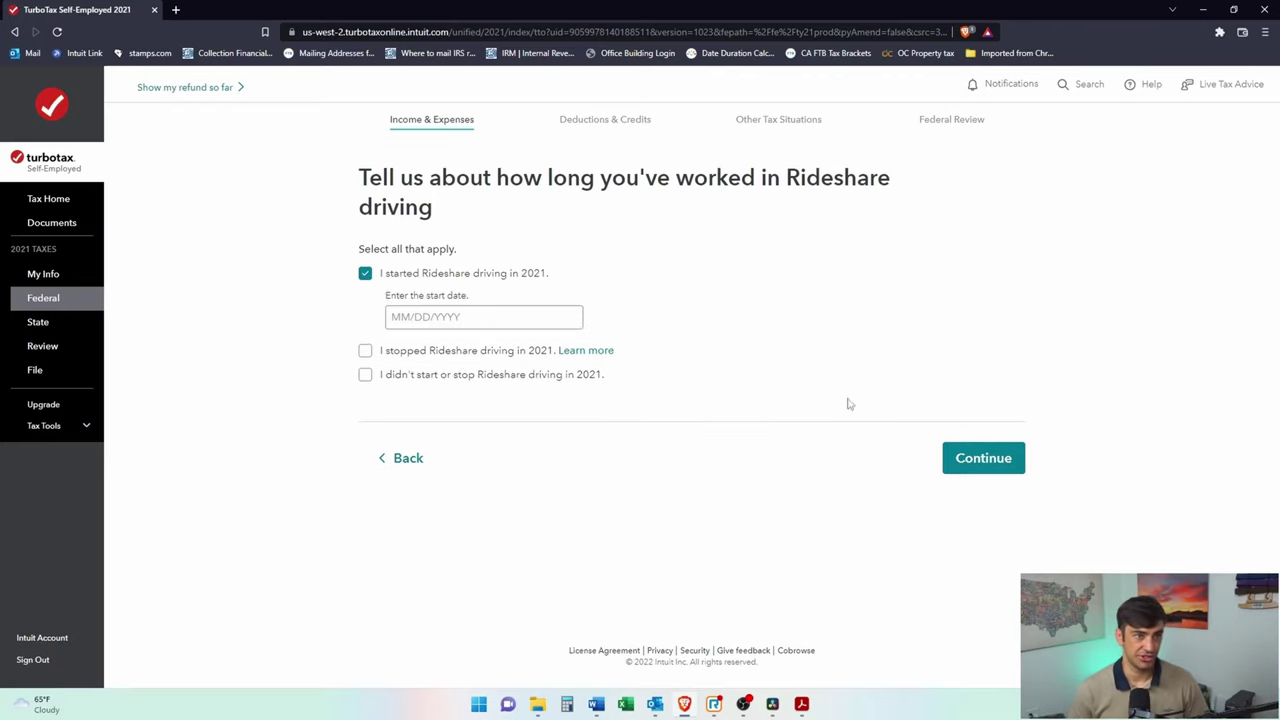
click(476, 317)
text(01/01/2021)
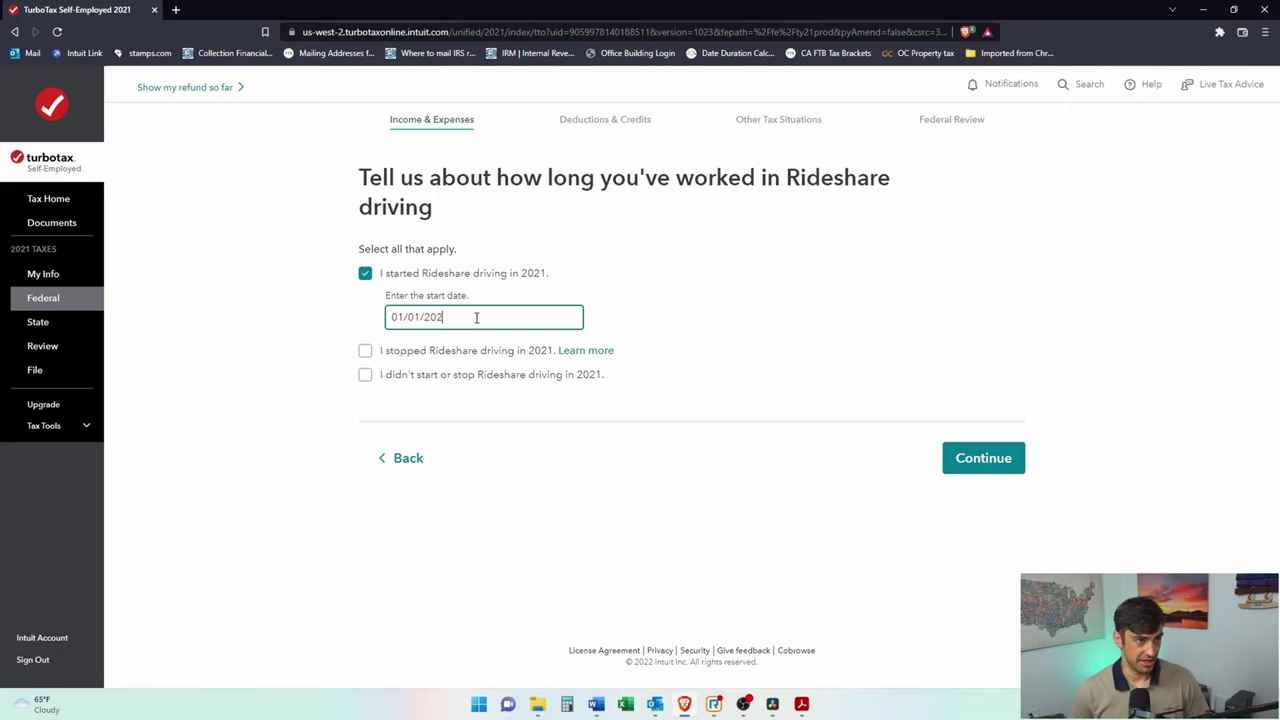
click(955, 458)
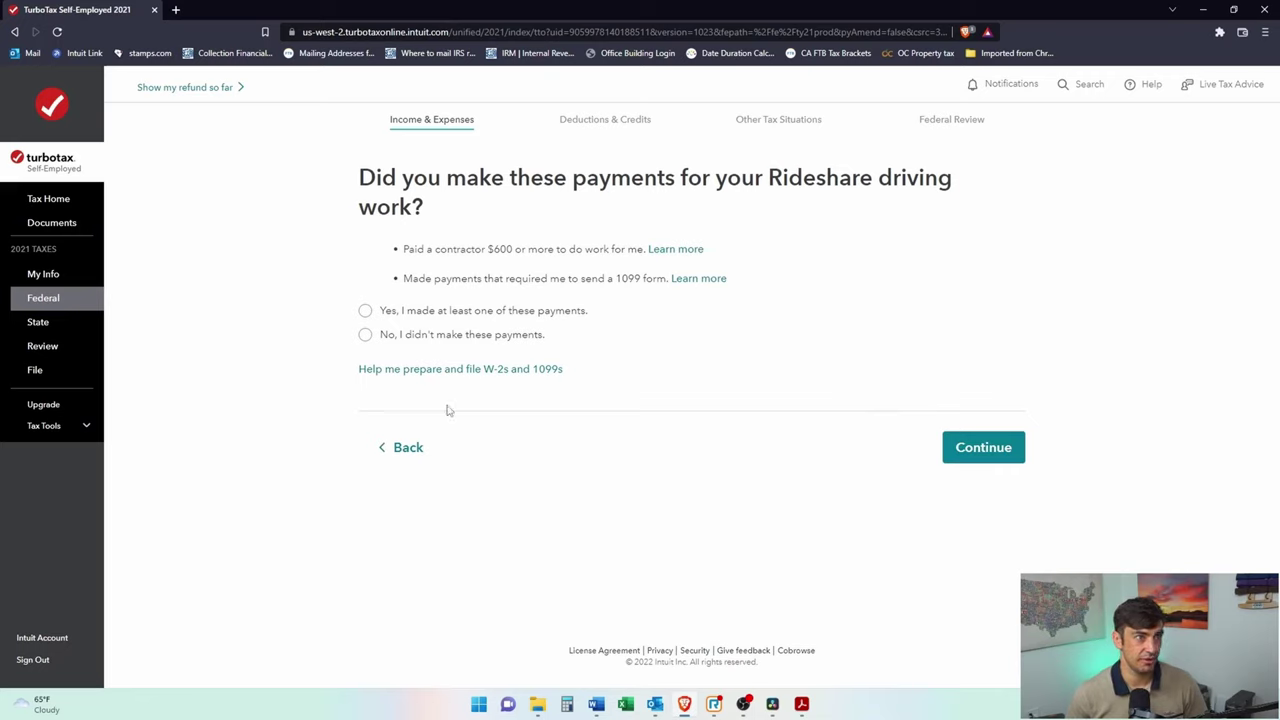
- Answer No to $600 contractor payments and mark none of the less common situations as applying
drag(435, 249, 594, 266)
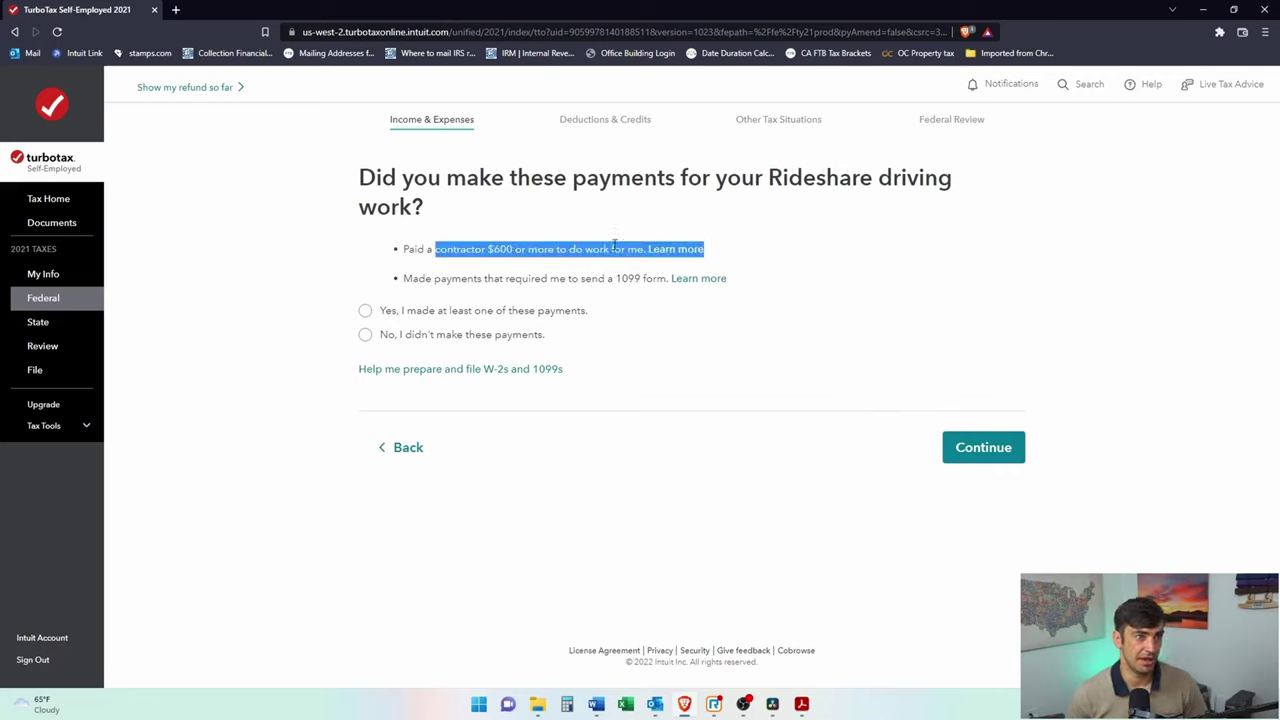
click(613, 247)
click(368, 336)
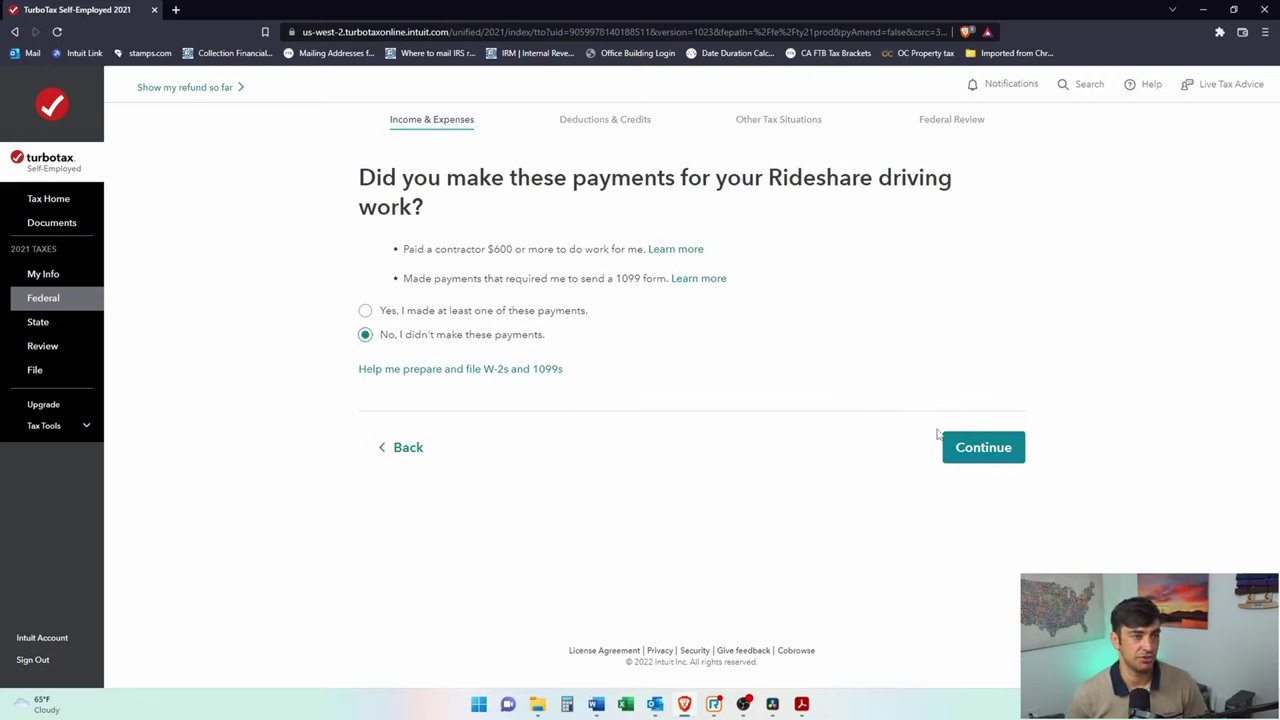
click(980, 456)
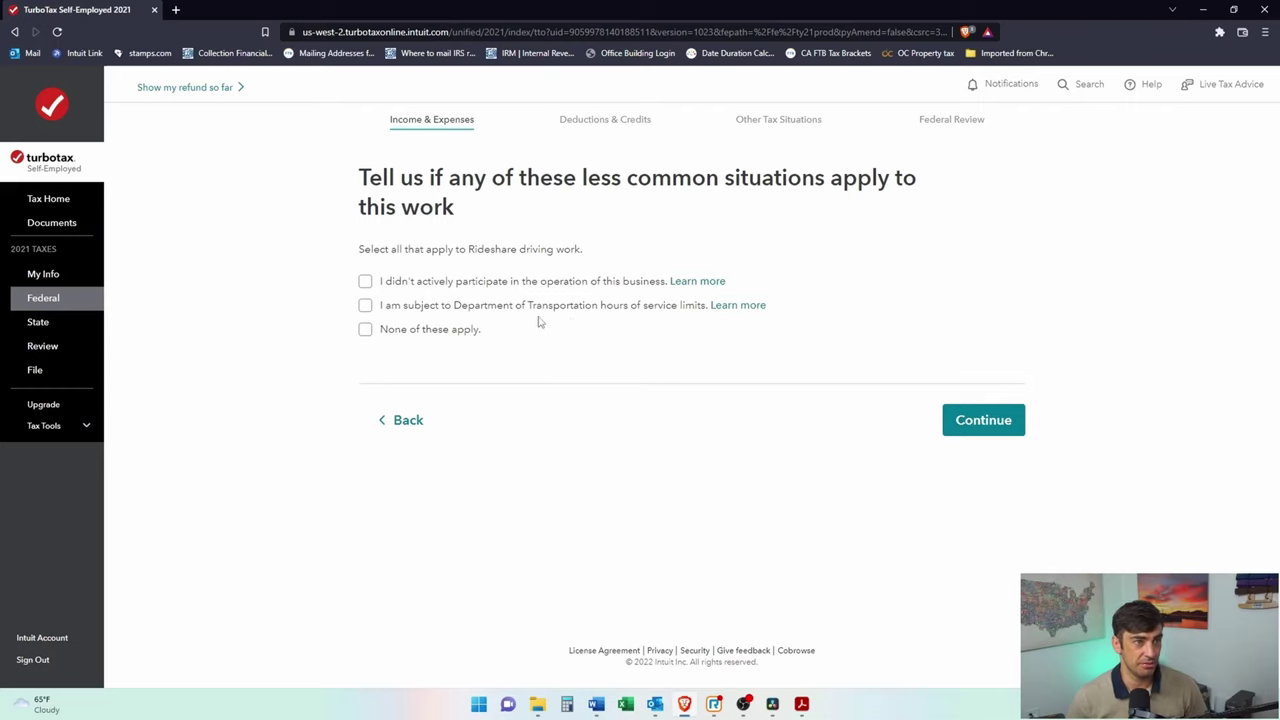
click(380, 330)
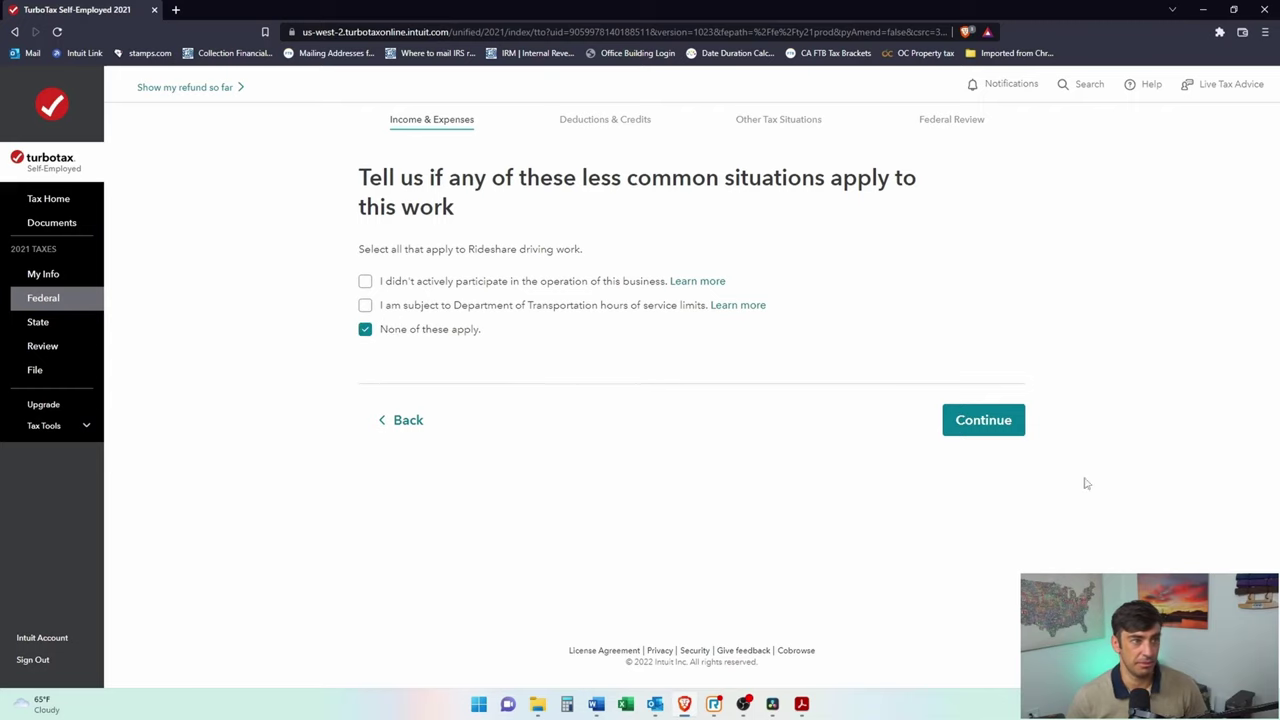
click(1018, 430)
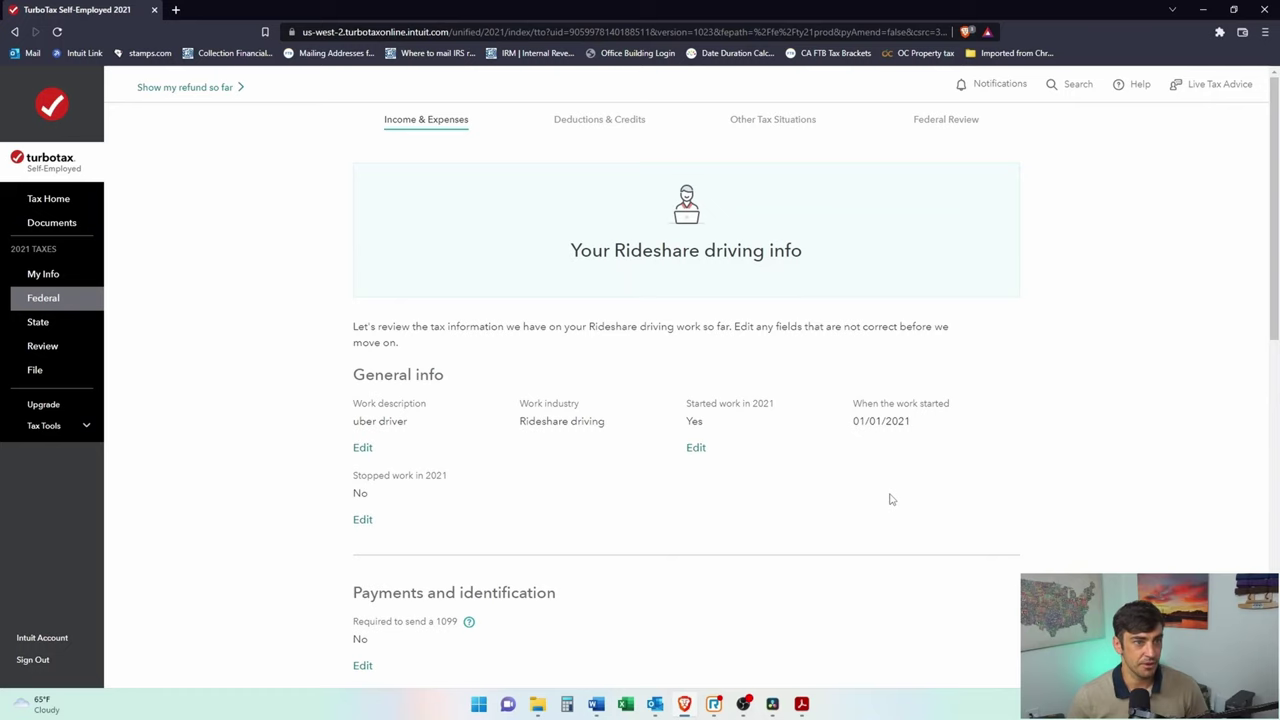
scroll(926, 474, down, 5)
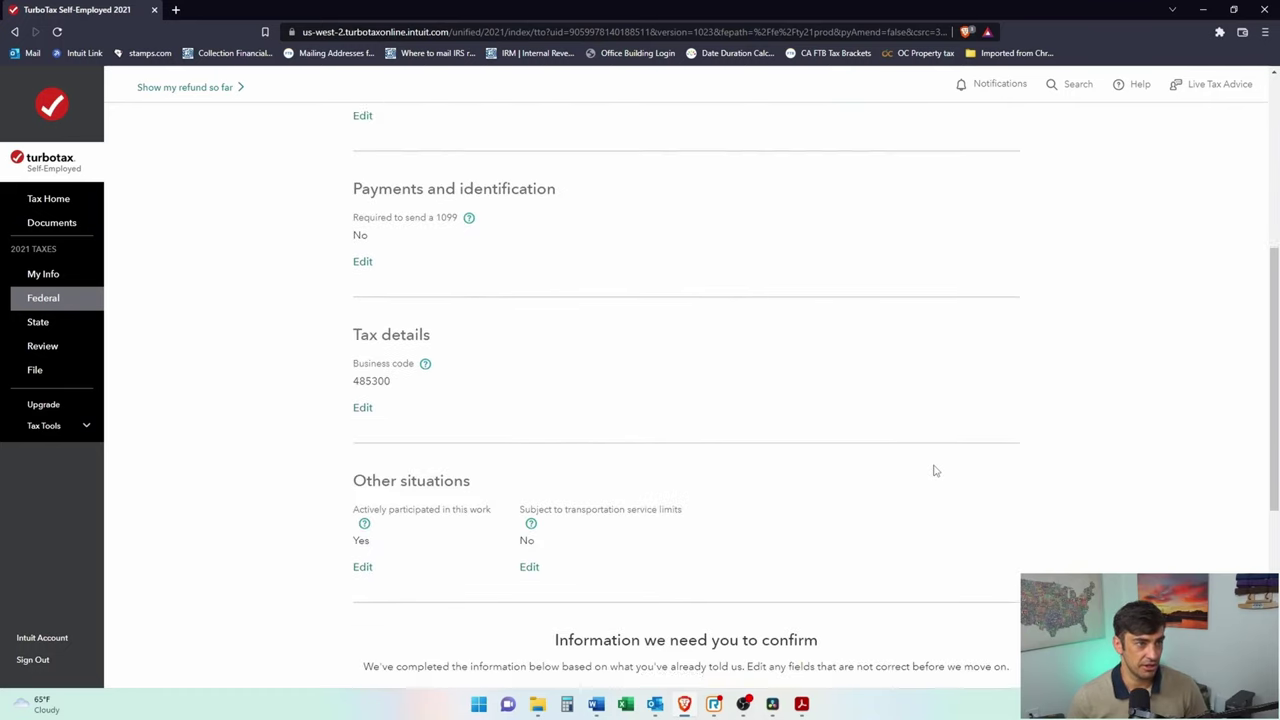
scroll(340, 250, up, 1)
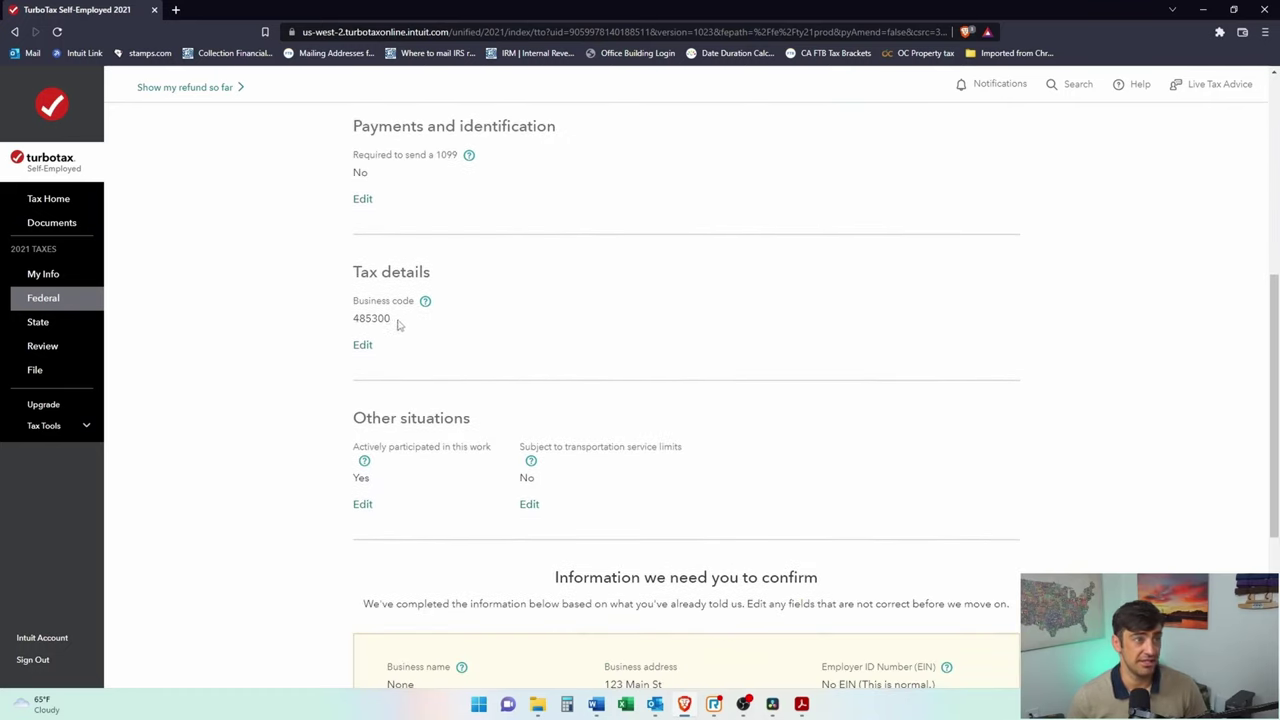
drag(397, 323, 353, 320)
click(380, 334)
click(364, 316)
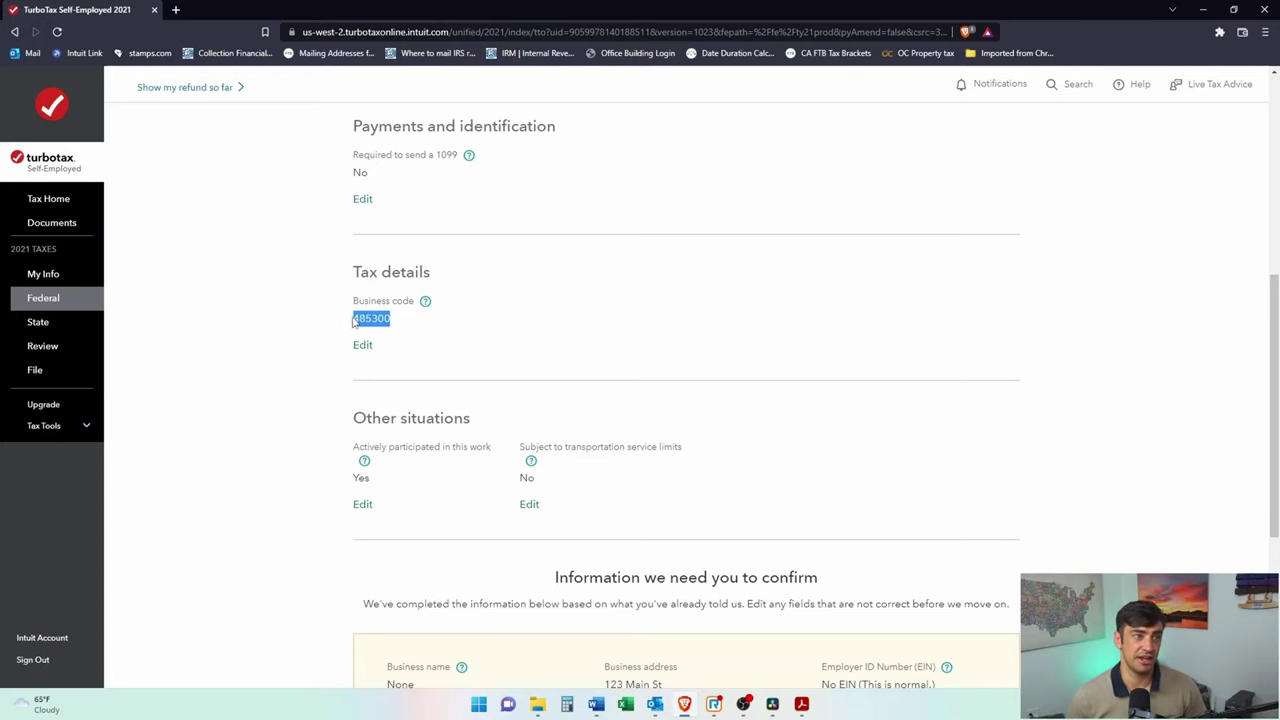
click(425, 301)
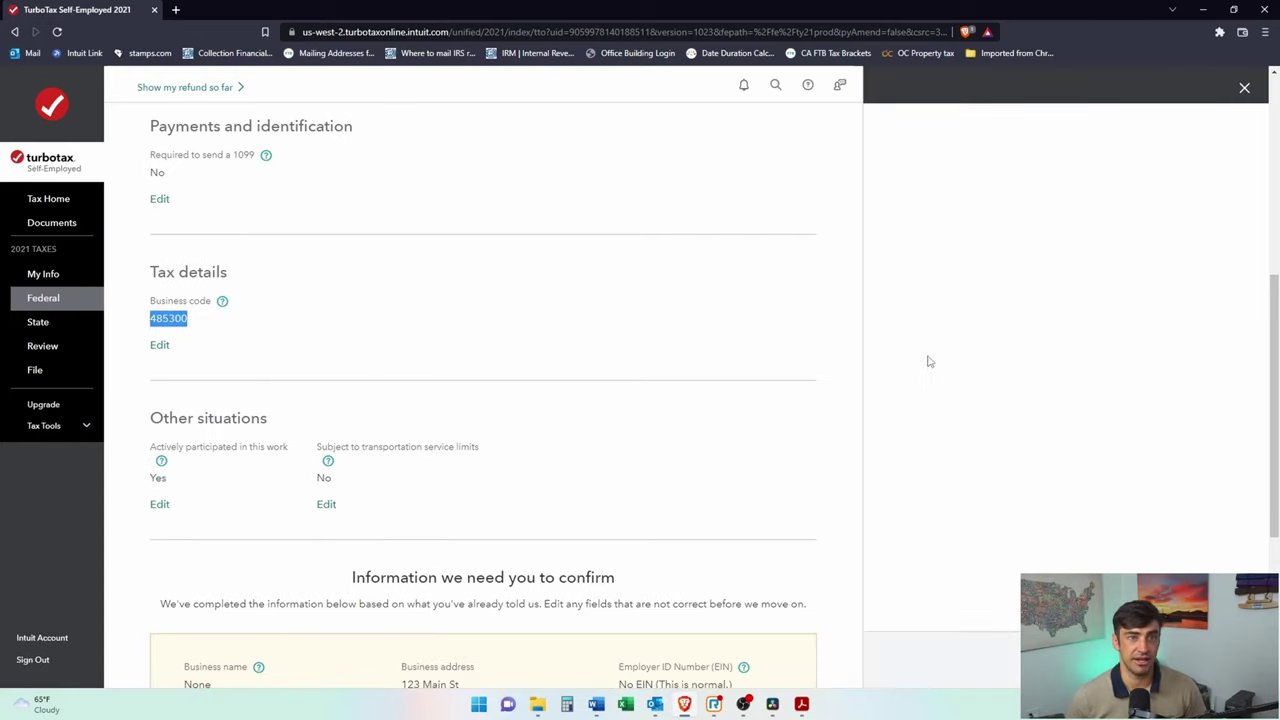
drag(1047, 295, 1011, 296)
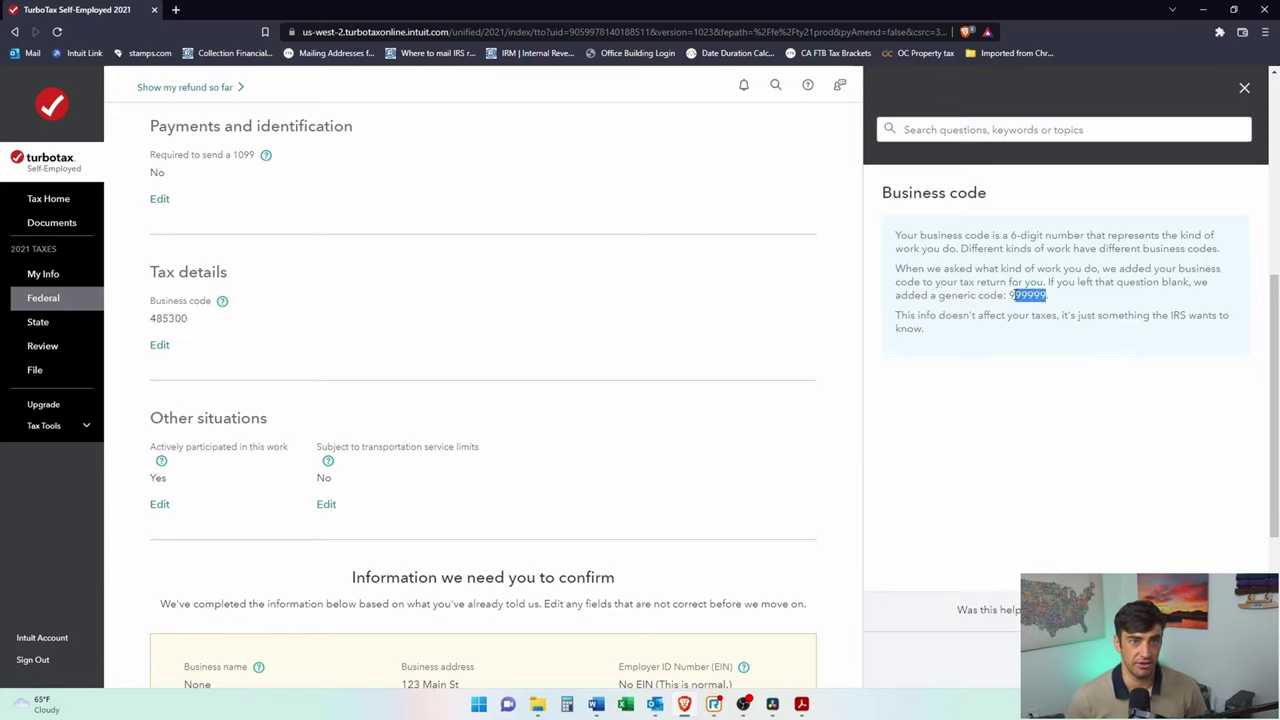
click(382, 320)
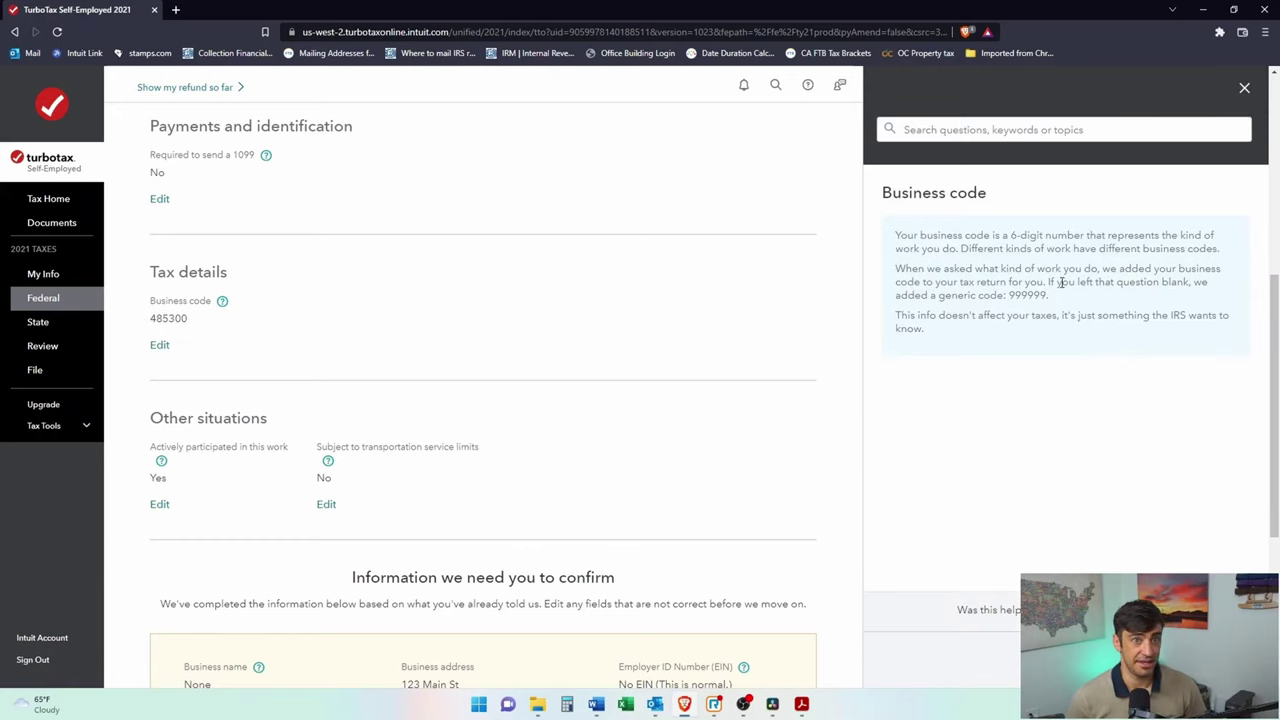
drag(1044, 296, 995, 296)
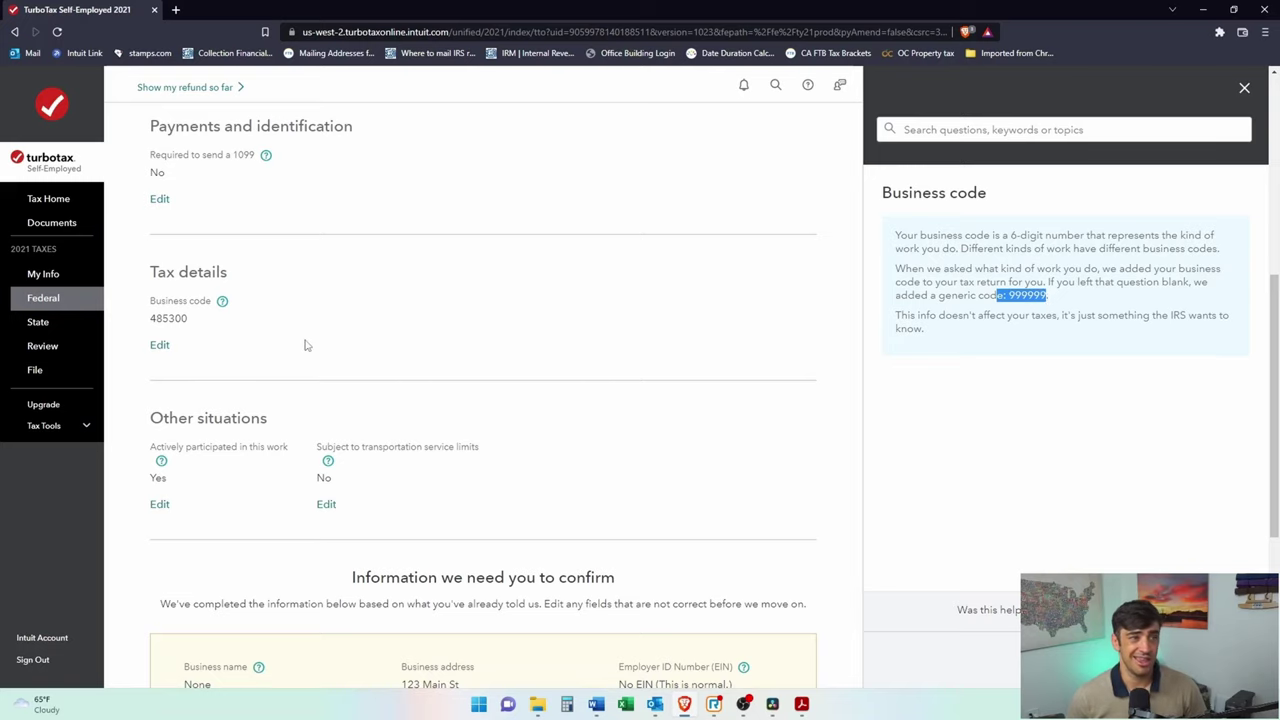
click(1244, 88)
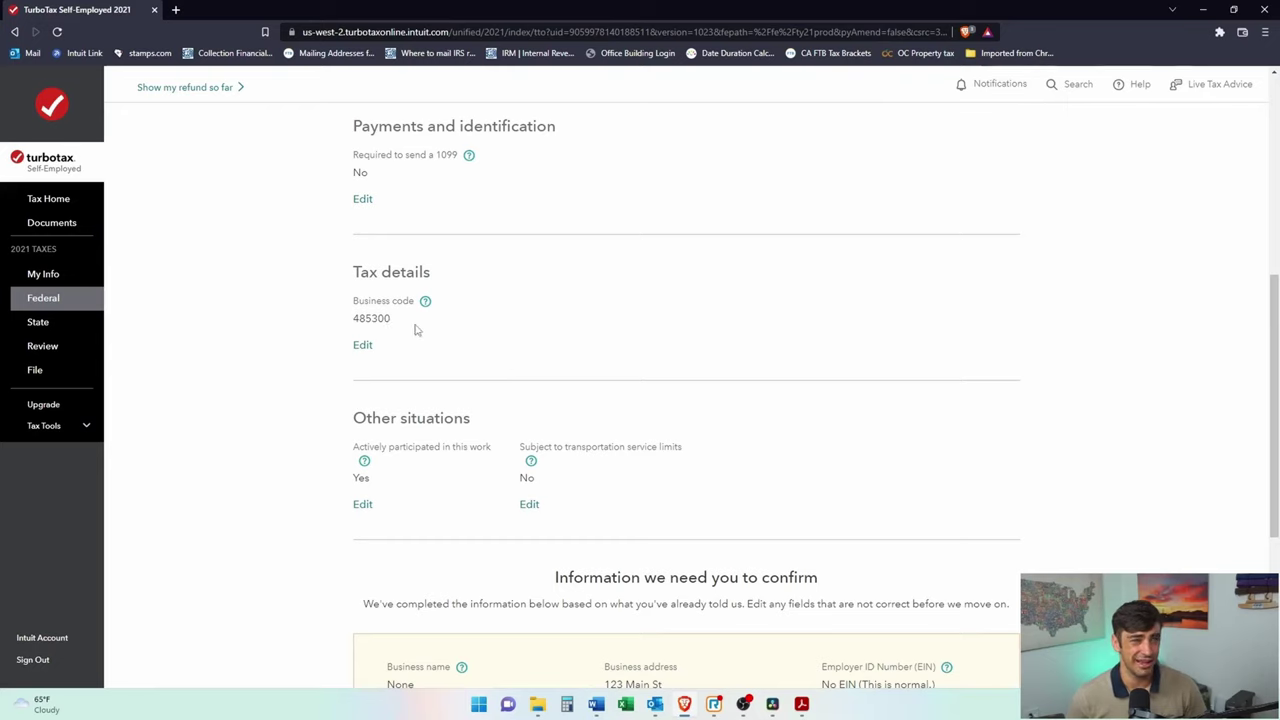
drag(394, 320, 364, 318)
click(366, 334)
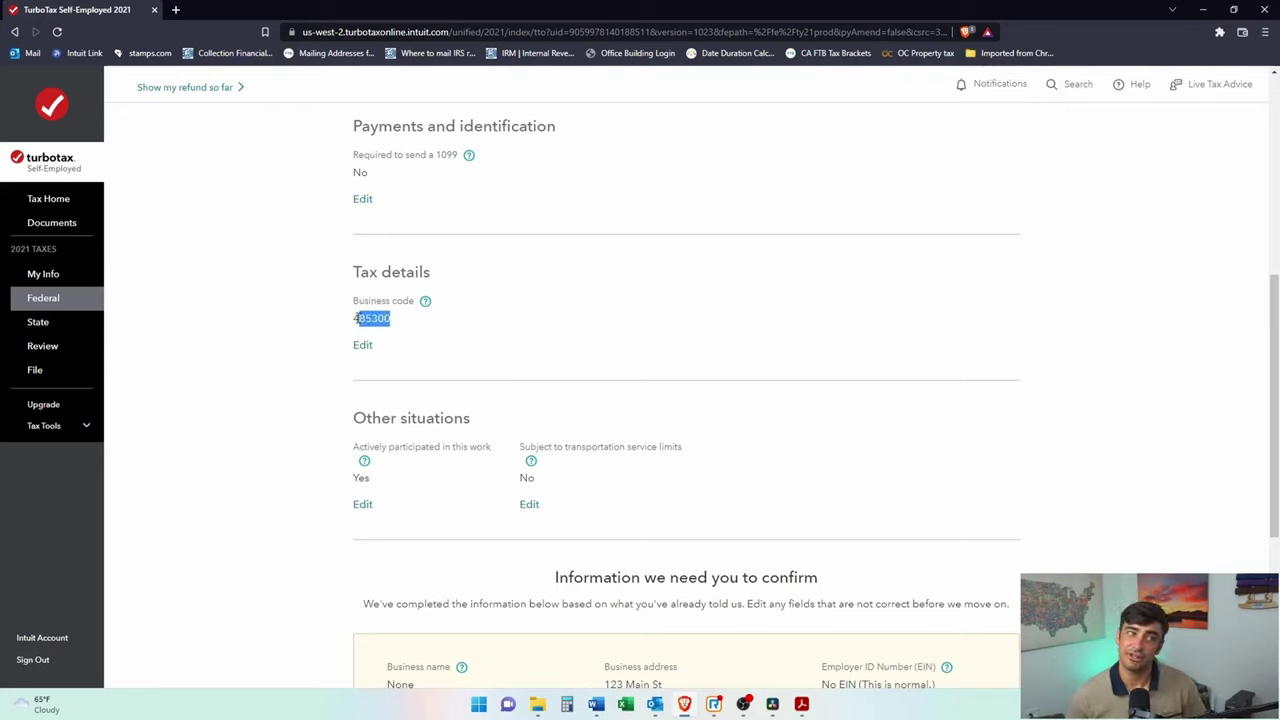
click(384, 322)
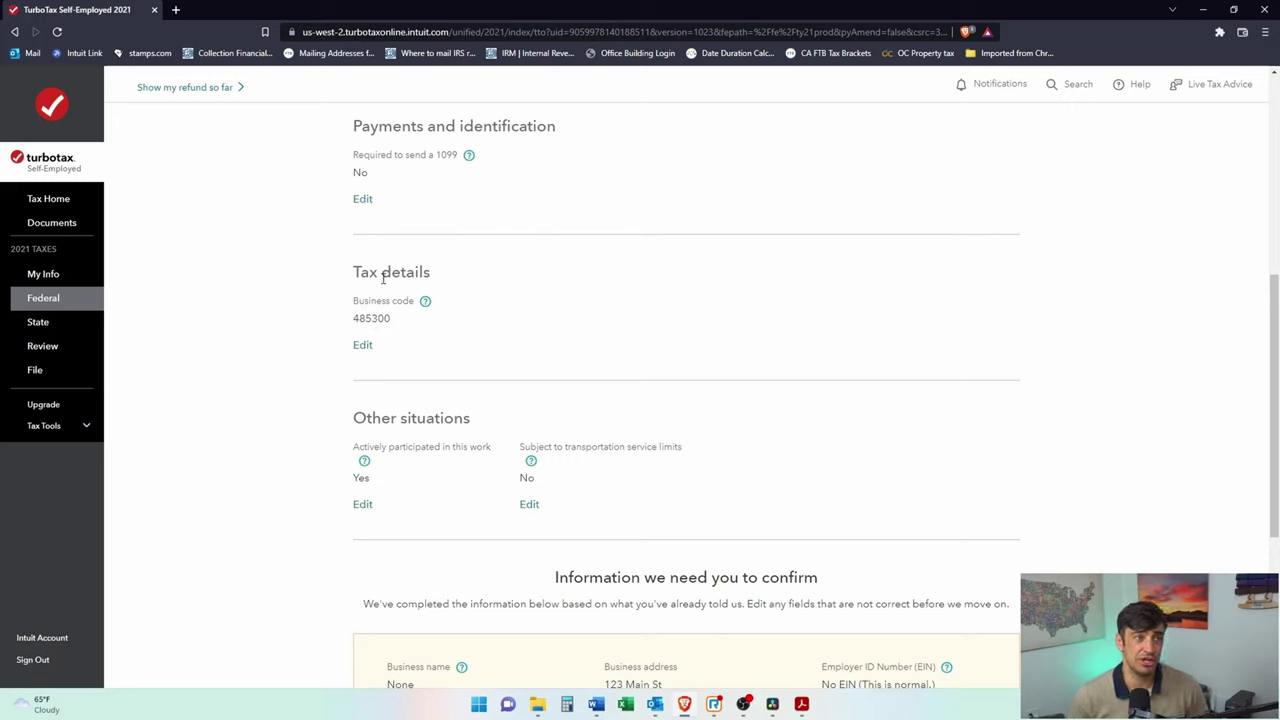
- Review the prefilled details (No EIN, business name None, Cash accounting) and accept them with Looks good
scroll(497, 331, down, 4)
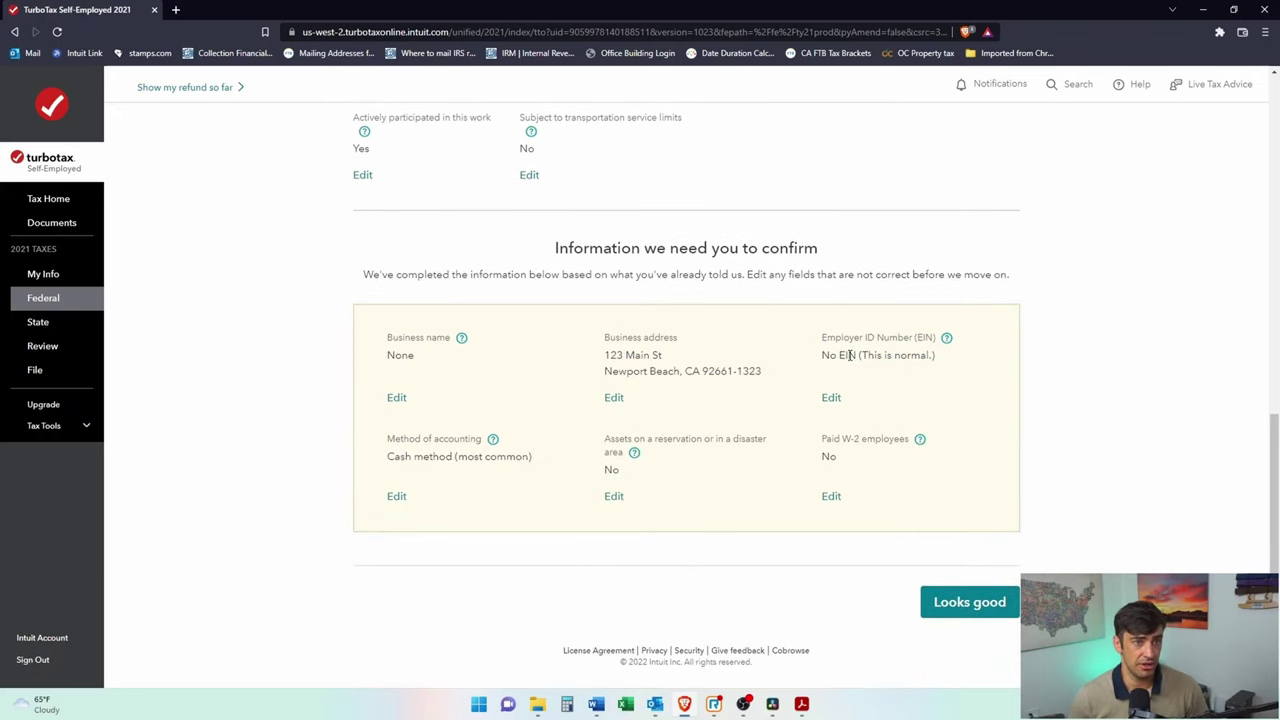
mouse_move(822, 357)
mouse_down()
mouse_move(864, 357)
mouse_move(804, 342)
mouse_up()
click(895, 378)
click(850, 377)
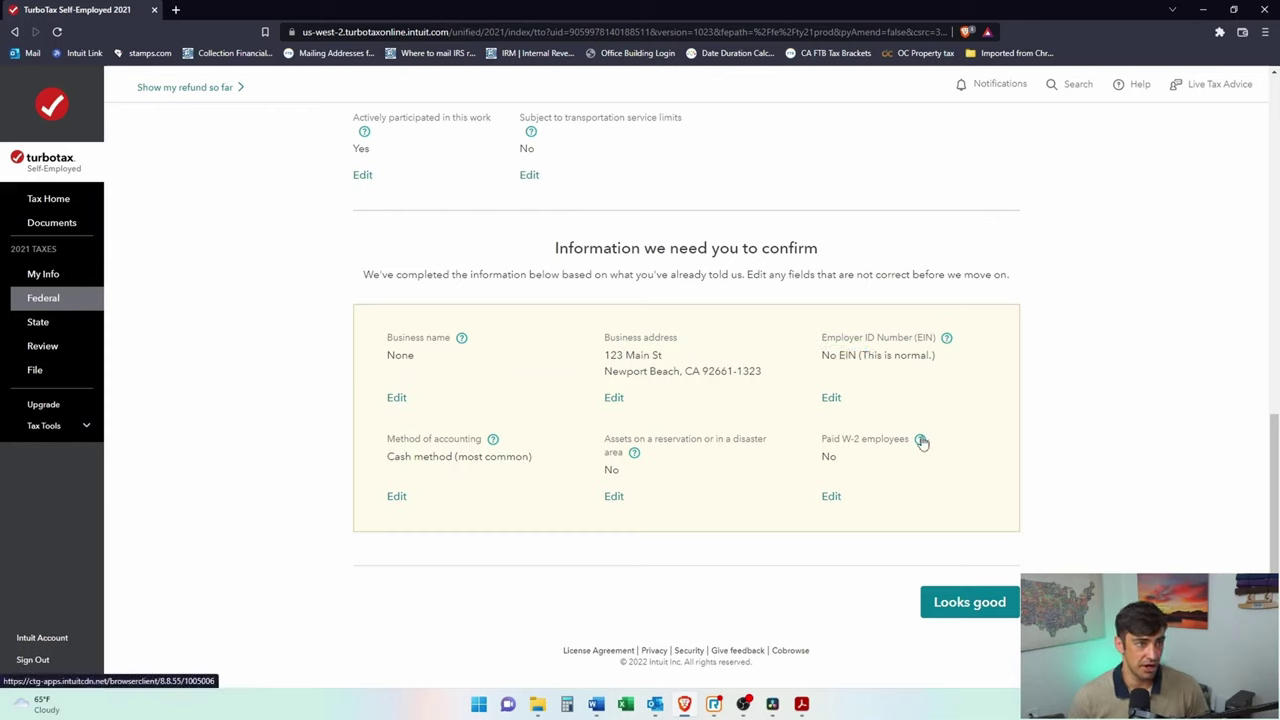
drag(422, 368, 380, 346)
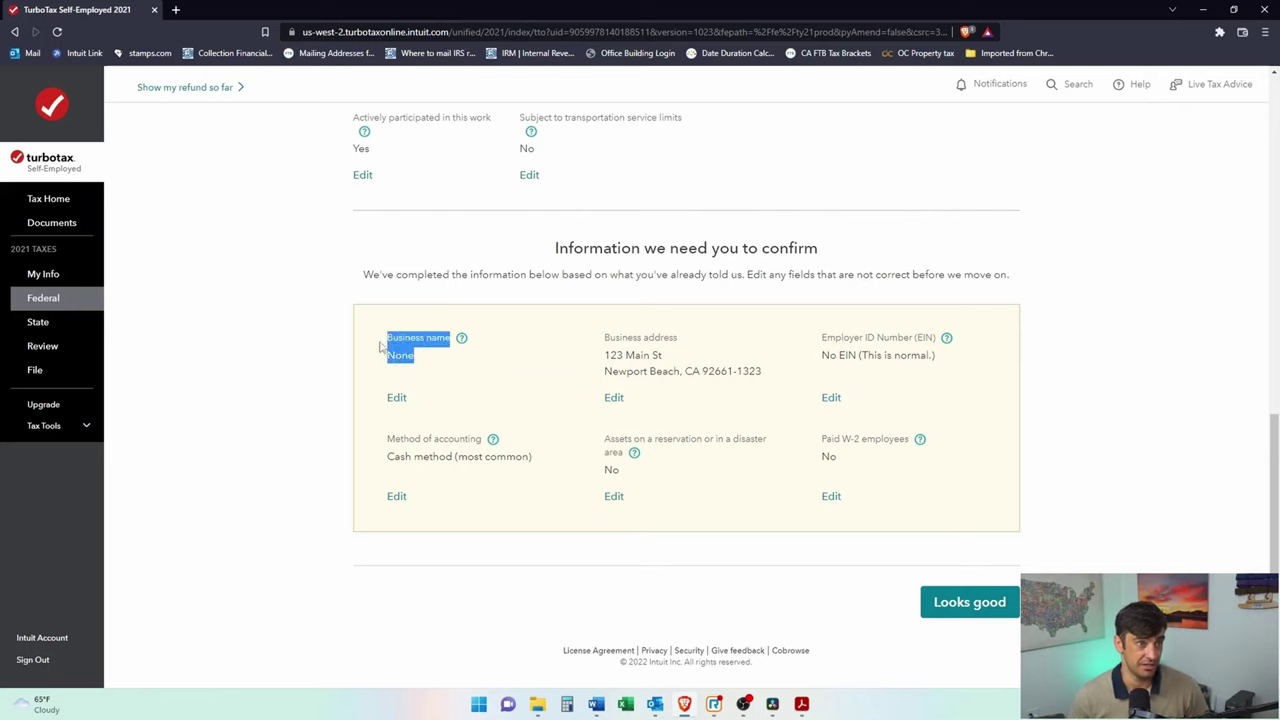
click(449, 383)
drag(590, 345, 692, 390)
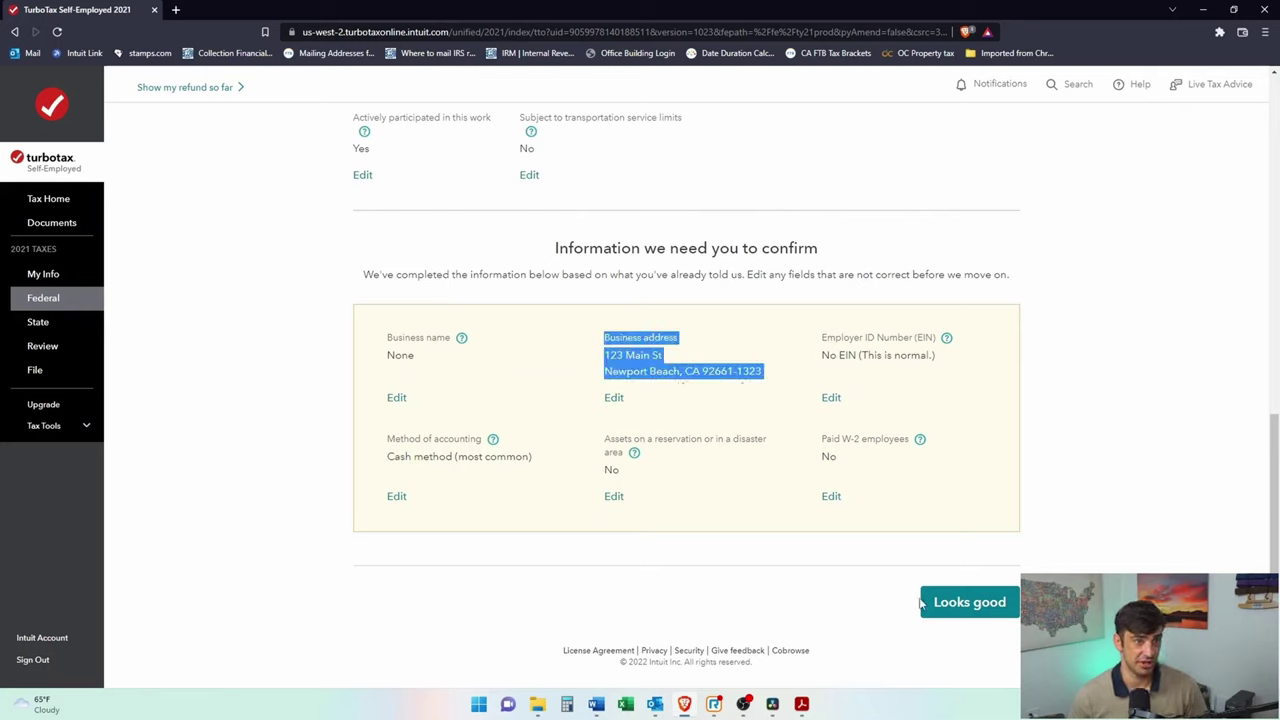
drag(590, 249, 855, 330)
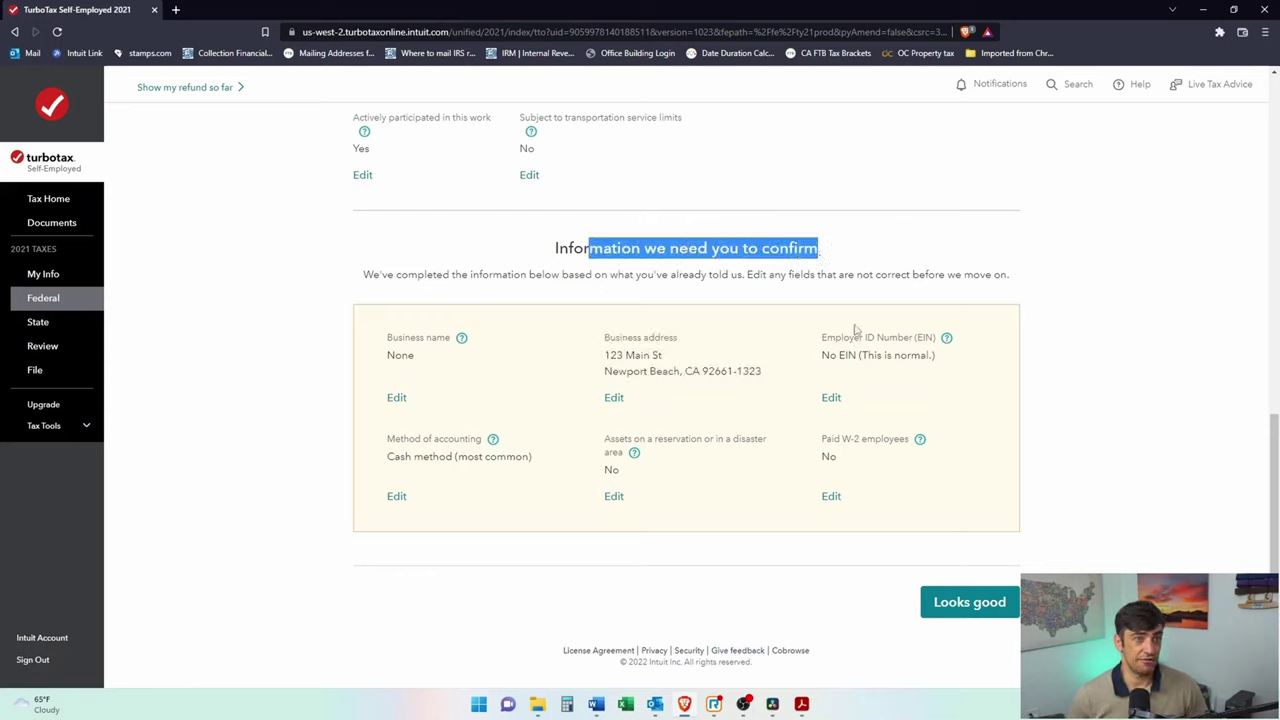
click(826, 440)
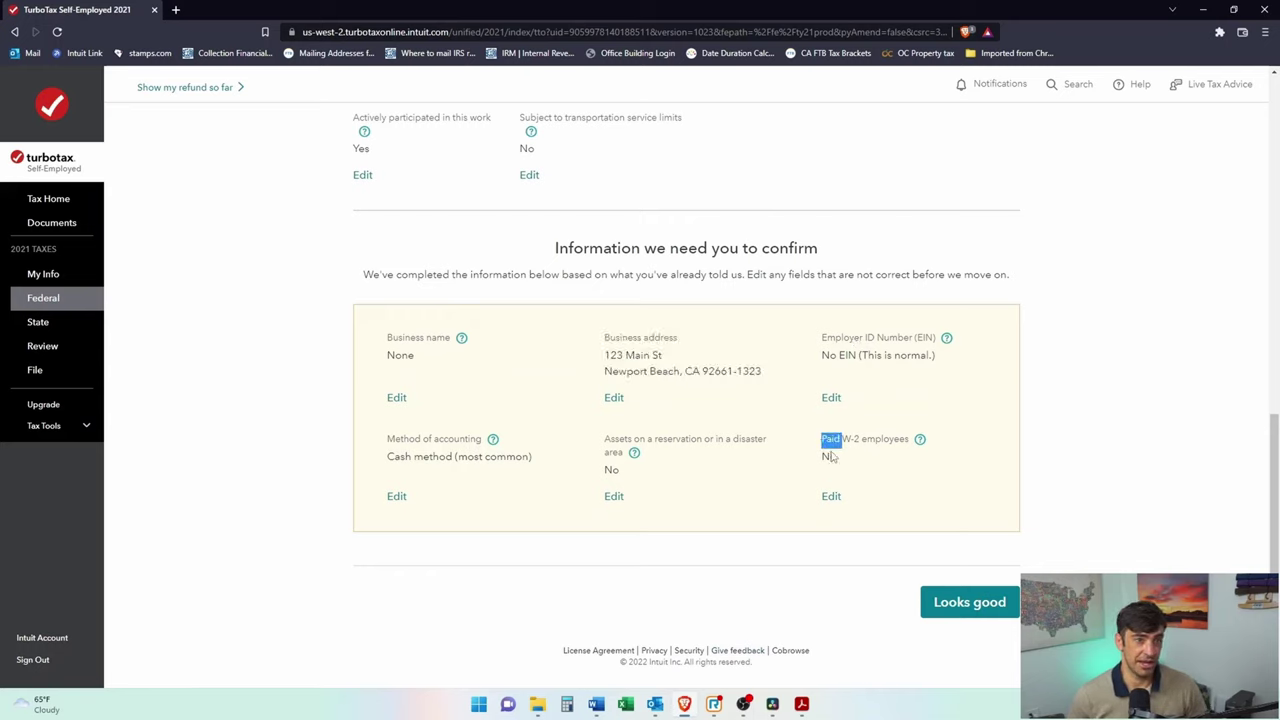
click(841, 463)
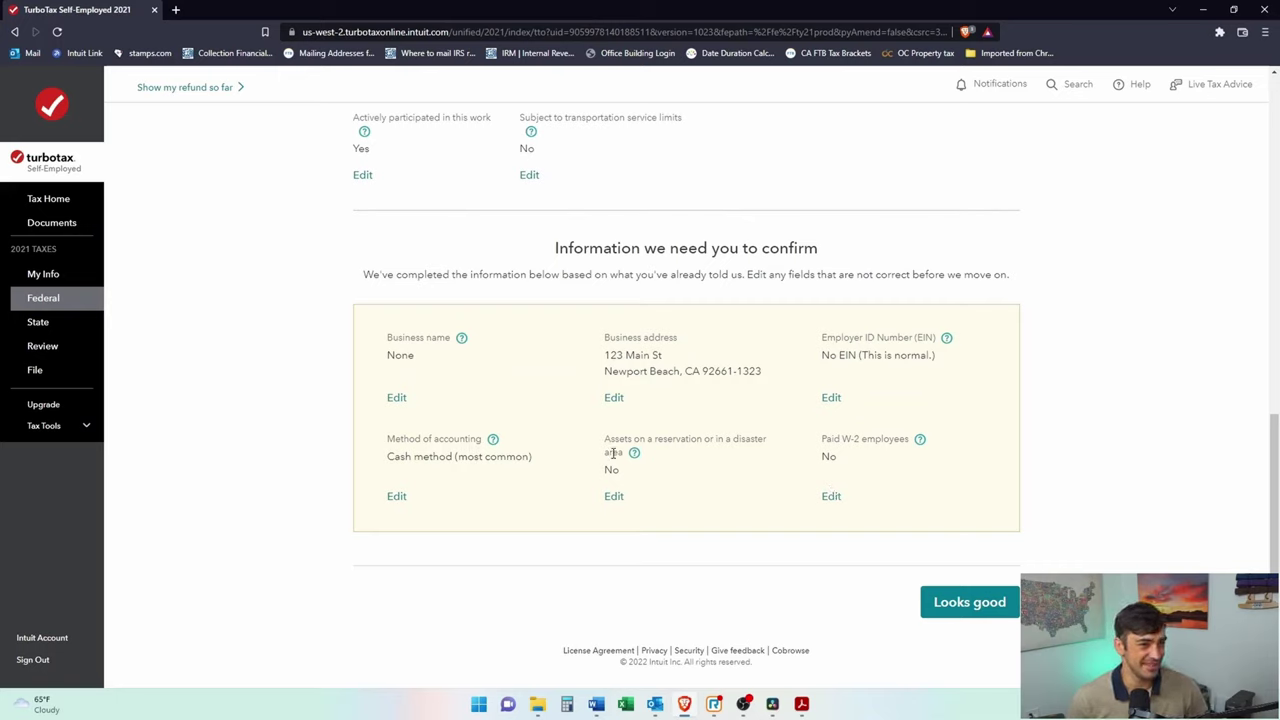
drag(534, 462, 382, 465)
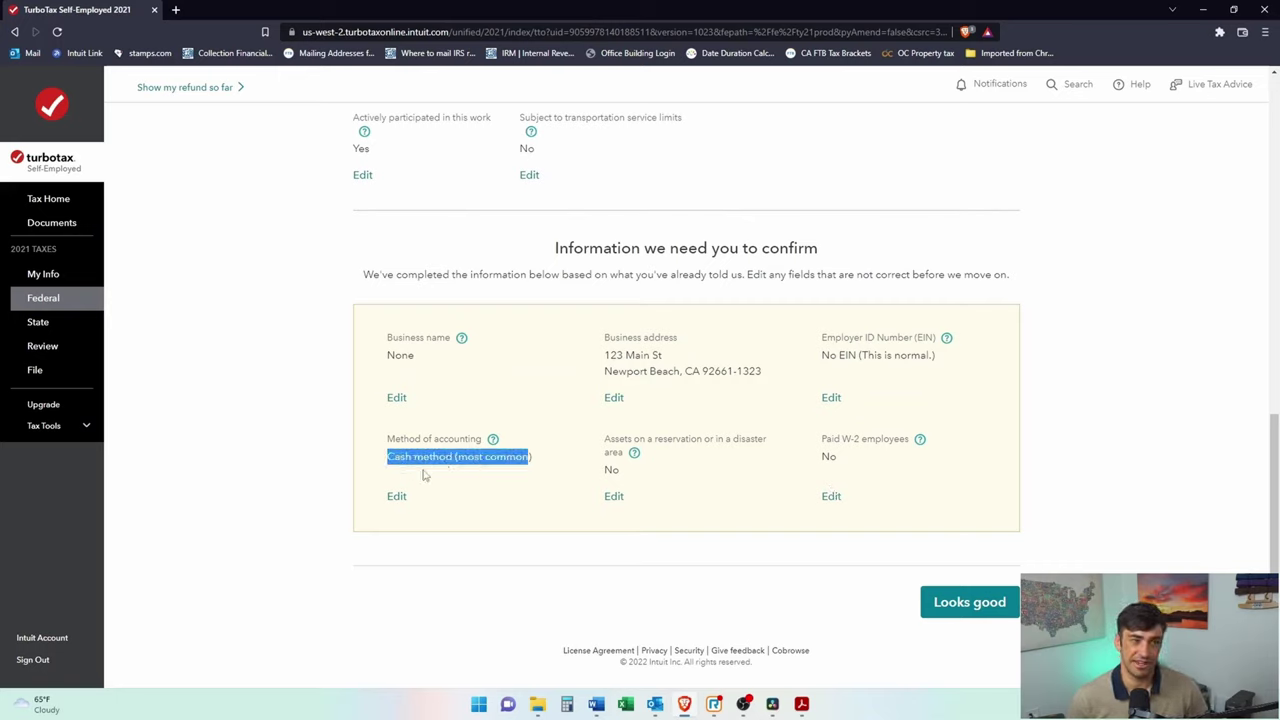
click(476, 461)
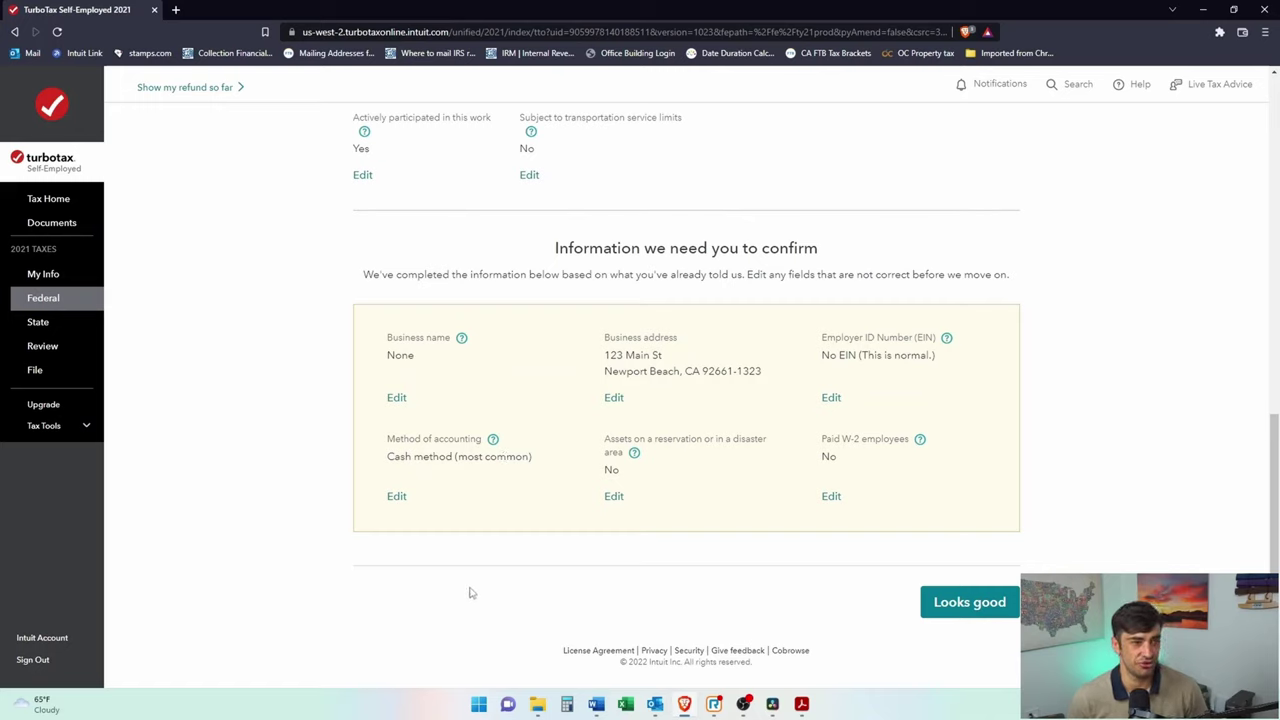
click(971, 607)
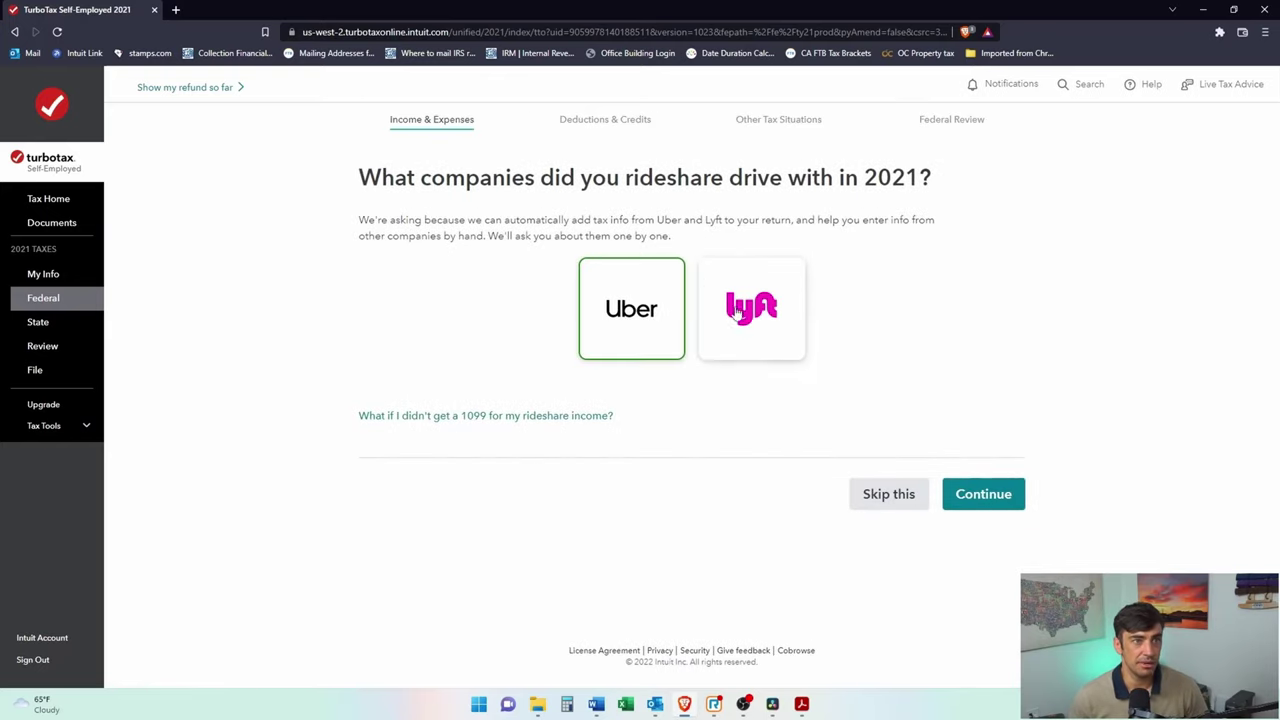
- Pick Uber as the rideshare company, skip the Uber import, and select Form 1099-NEC income
click(614, 352)
click(966, 495)
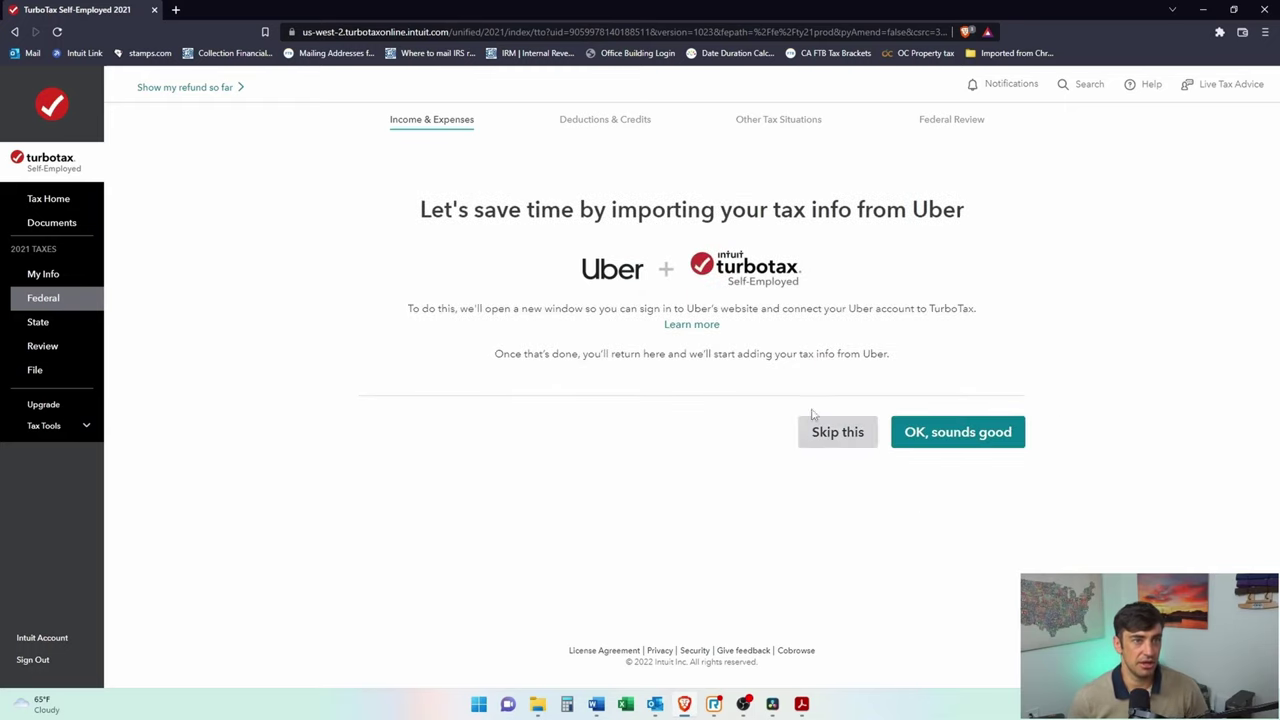
click(848, 436)
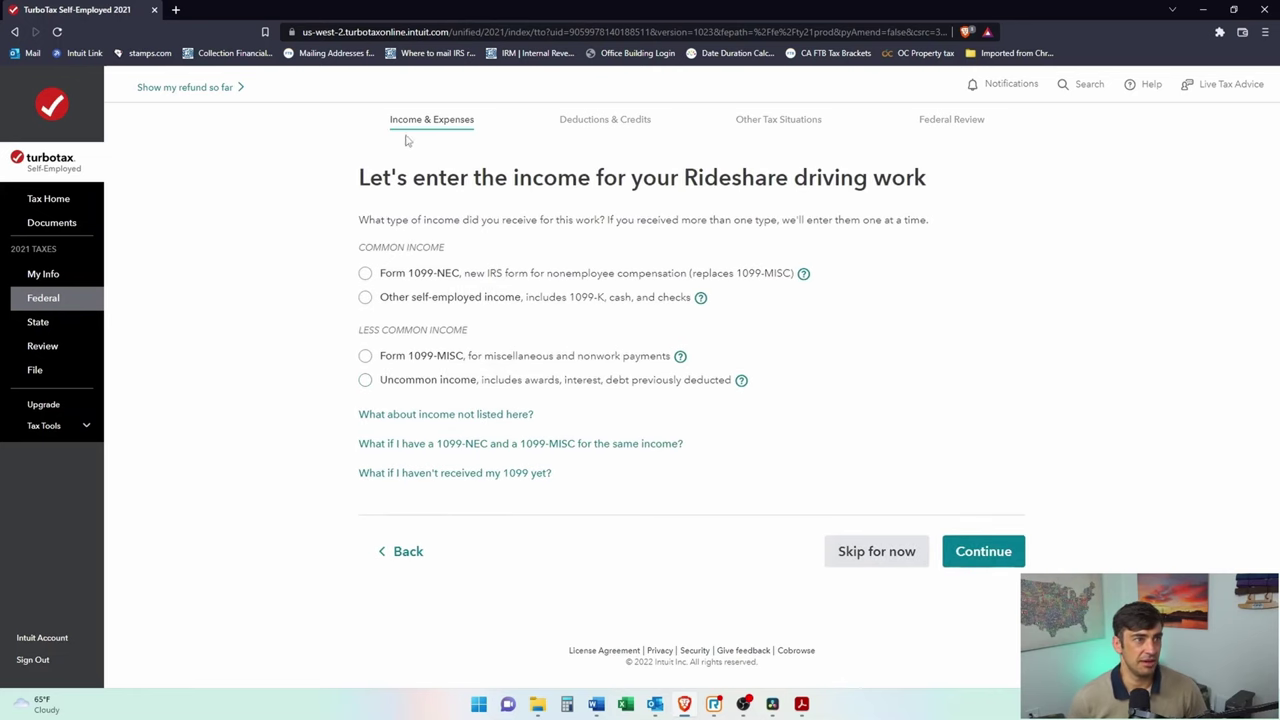
click(365, 273)
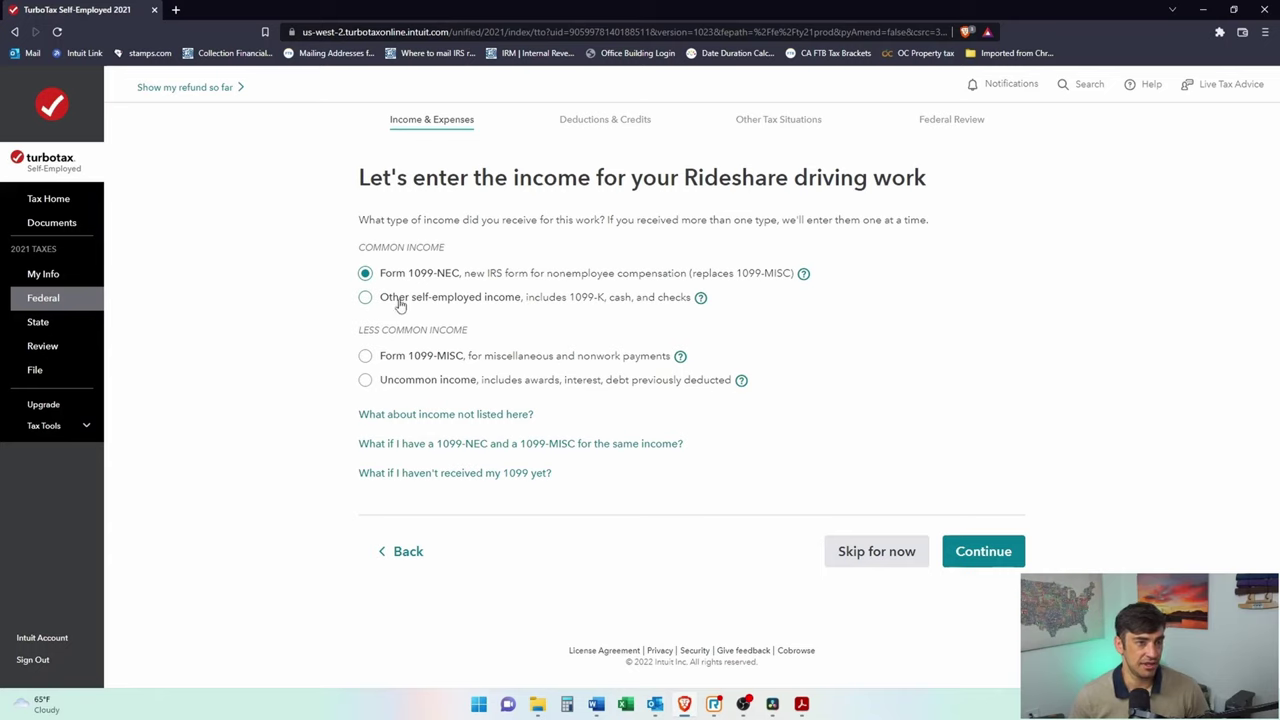
click(365, 298)
click(365, 273)
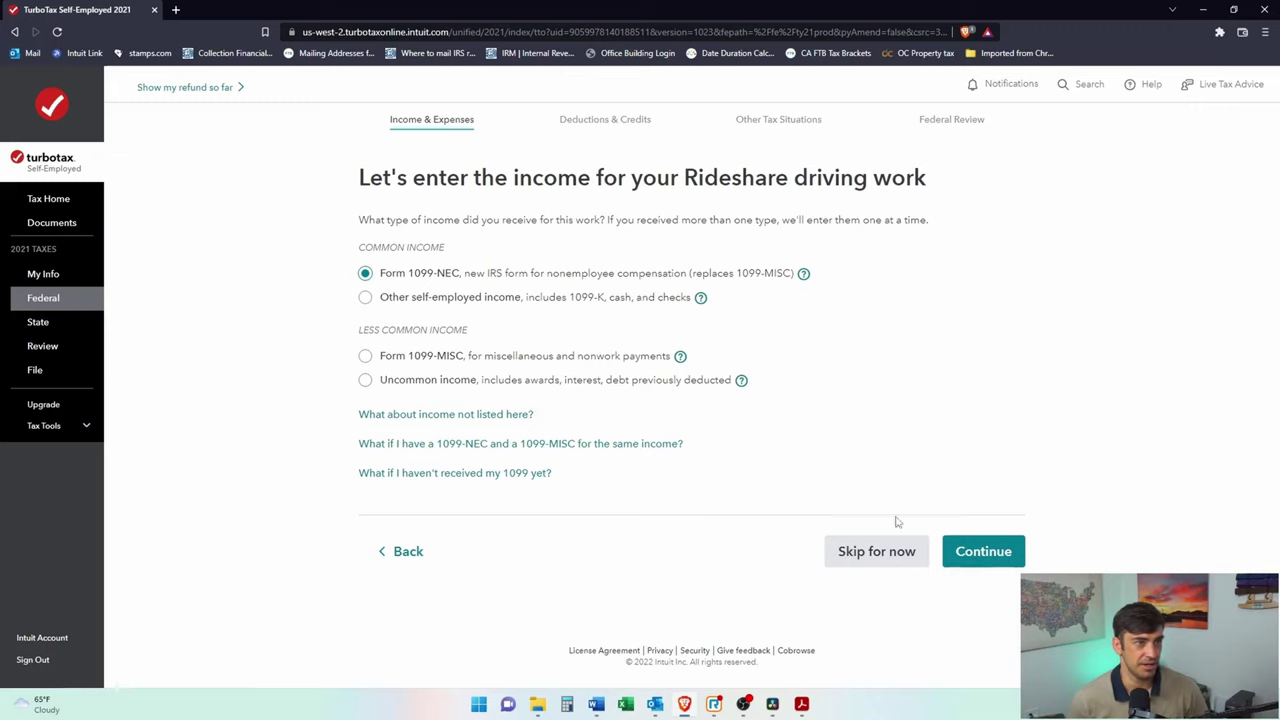
- Enter Uber Technologies as the payer, reading it from the 1099-NEC PDF
click(983, 551)
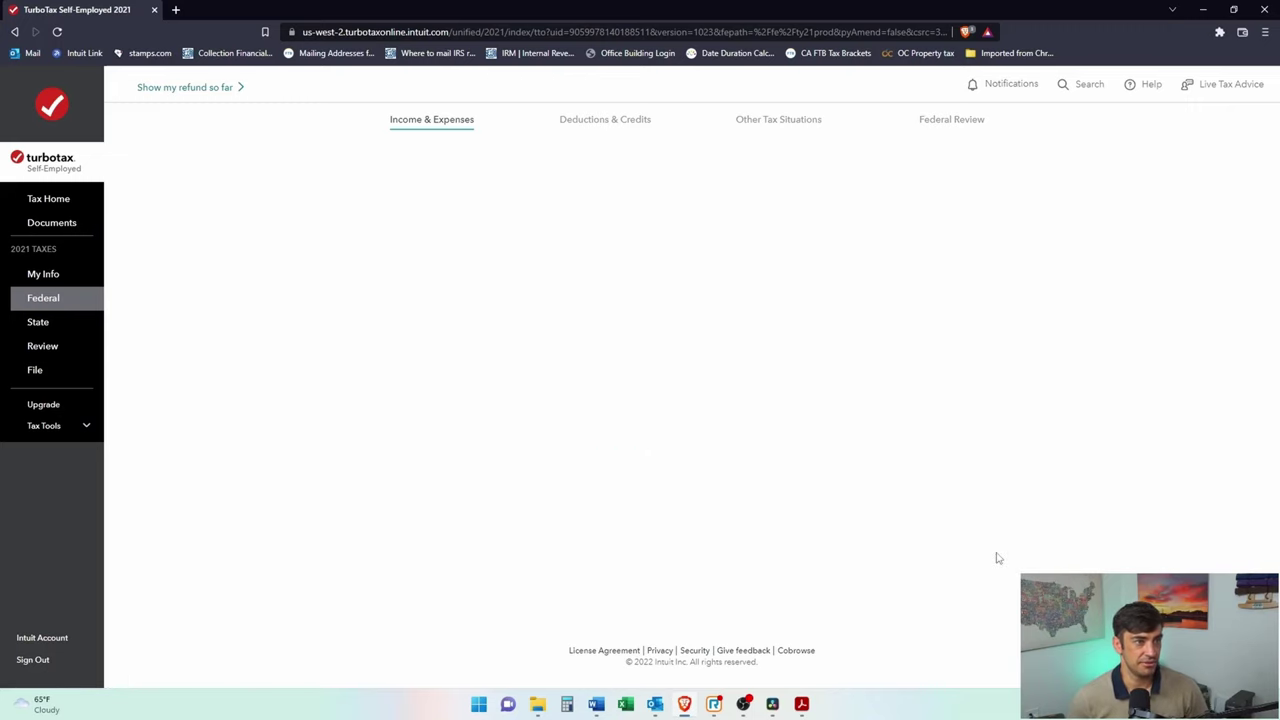
click(501, 285)
key(alt+Tab)
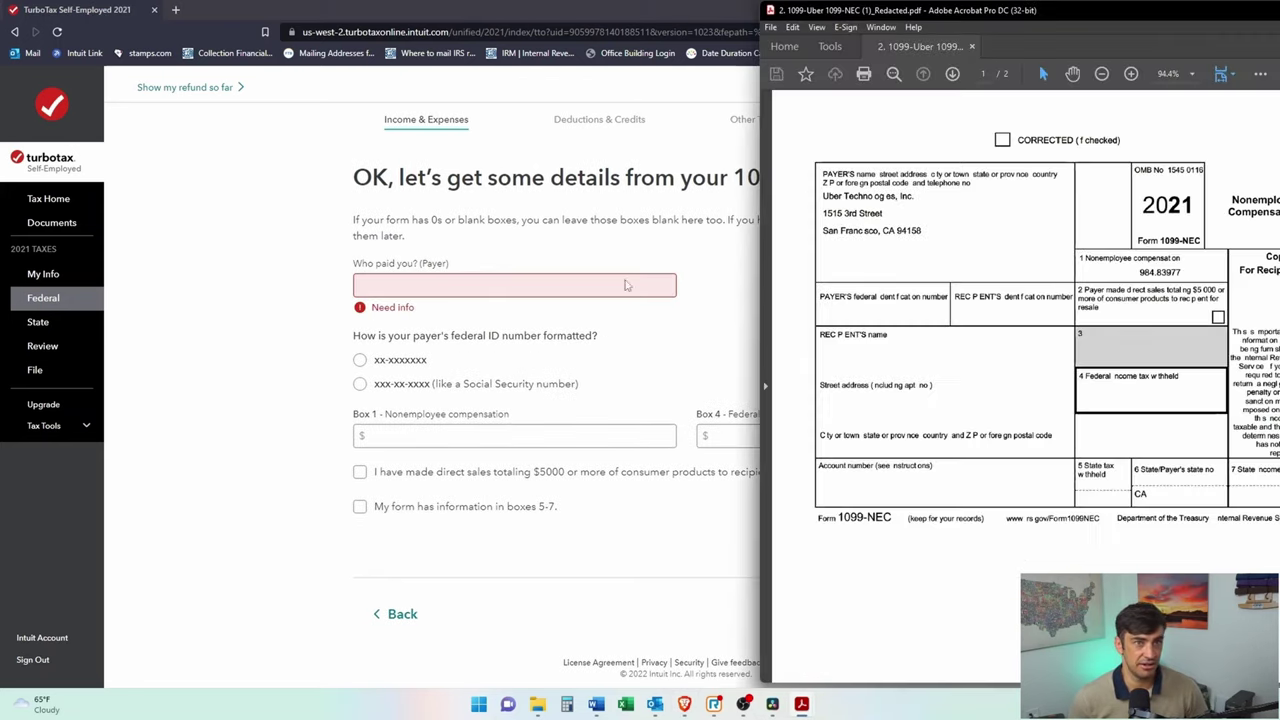
scroll(829, 386, down, 3)
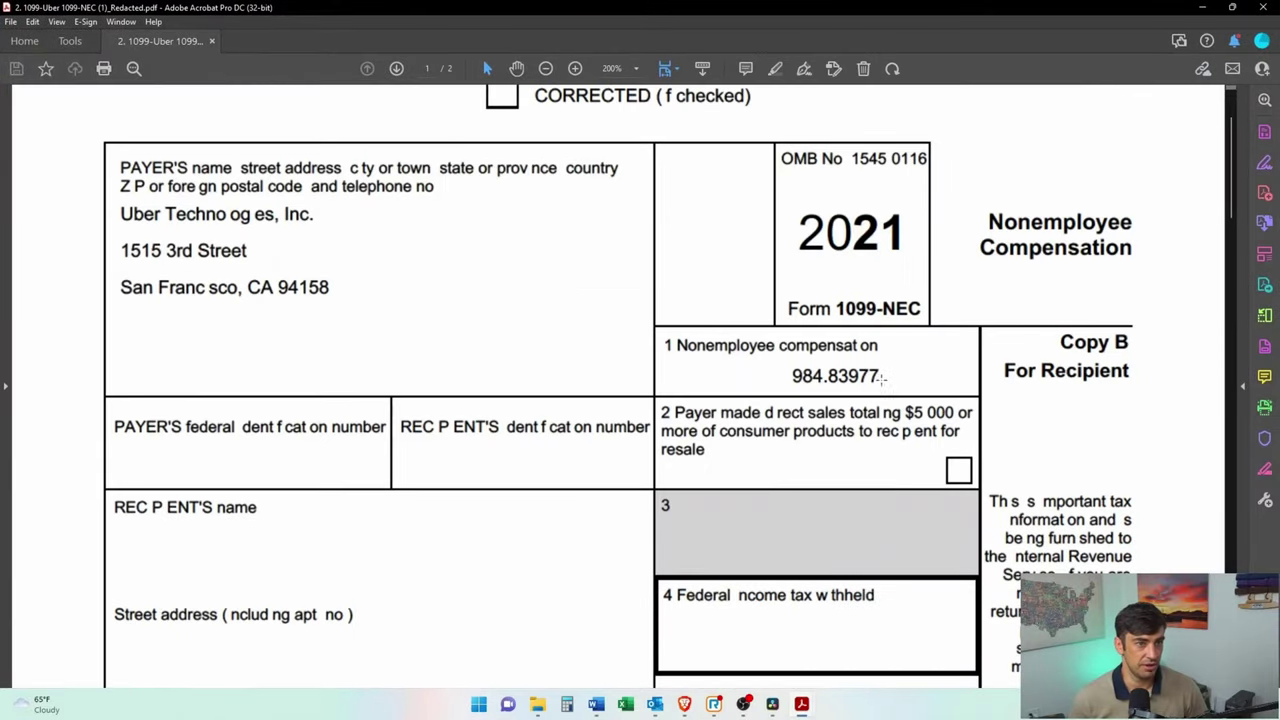
scroll(840, 300, up, 1)
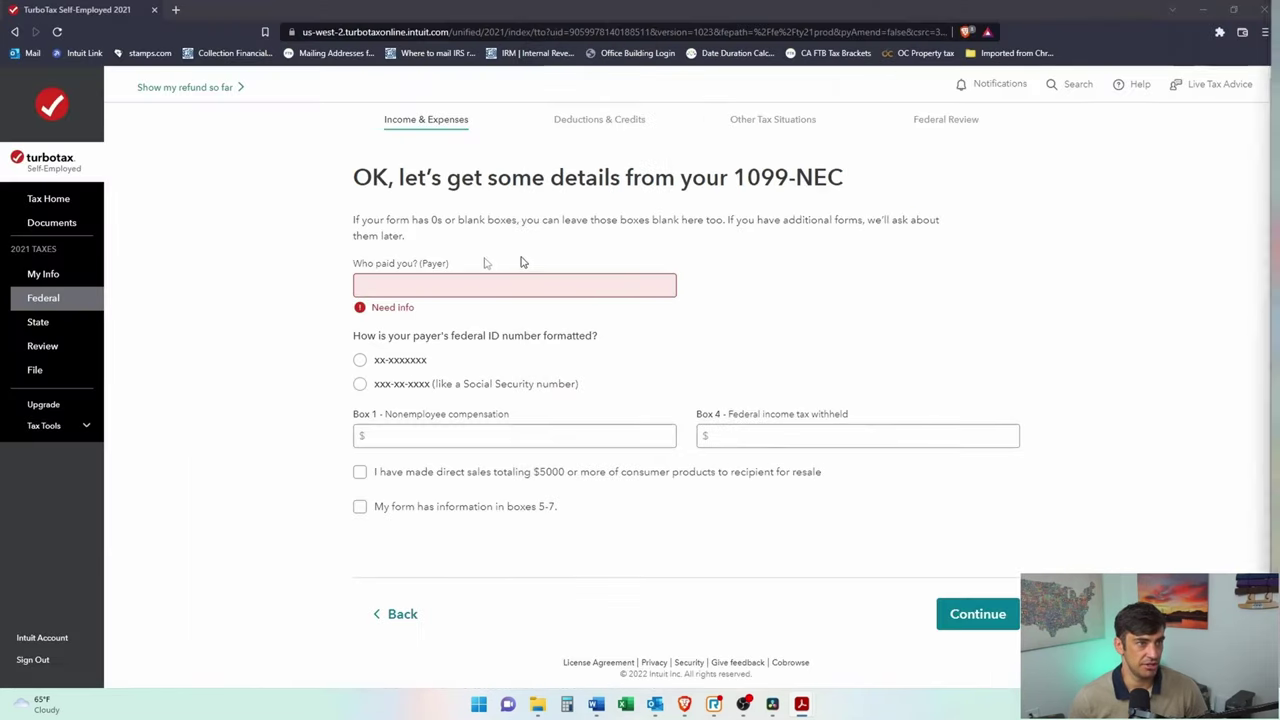
click(441, 287)
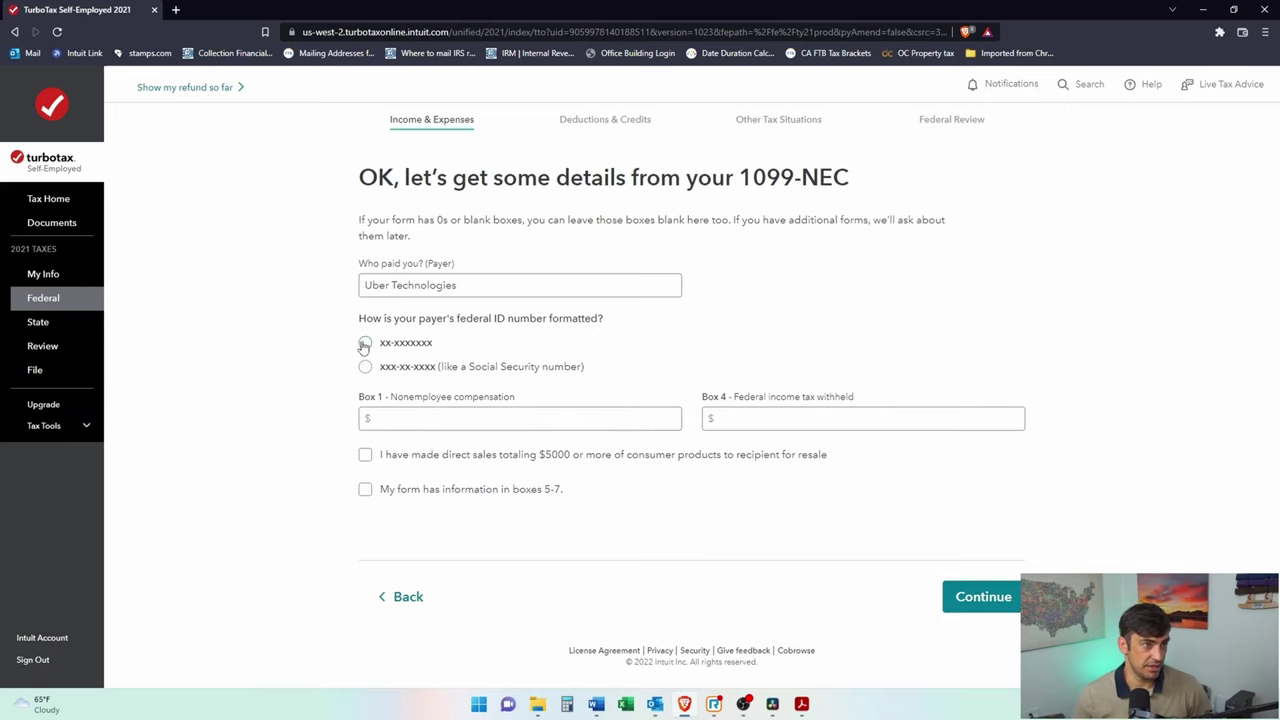
- Choose the xx-xxxxxxx format and enter the payer's EIN copied from the PDF
click(360, 343)
click(416, 387)
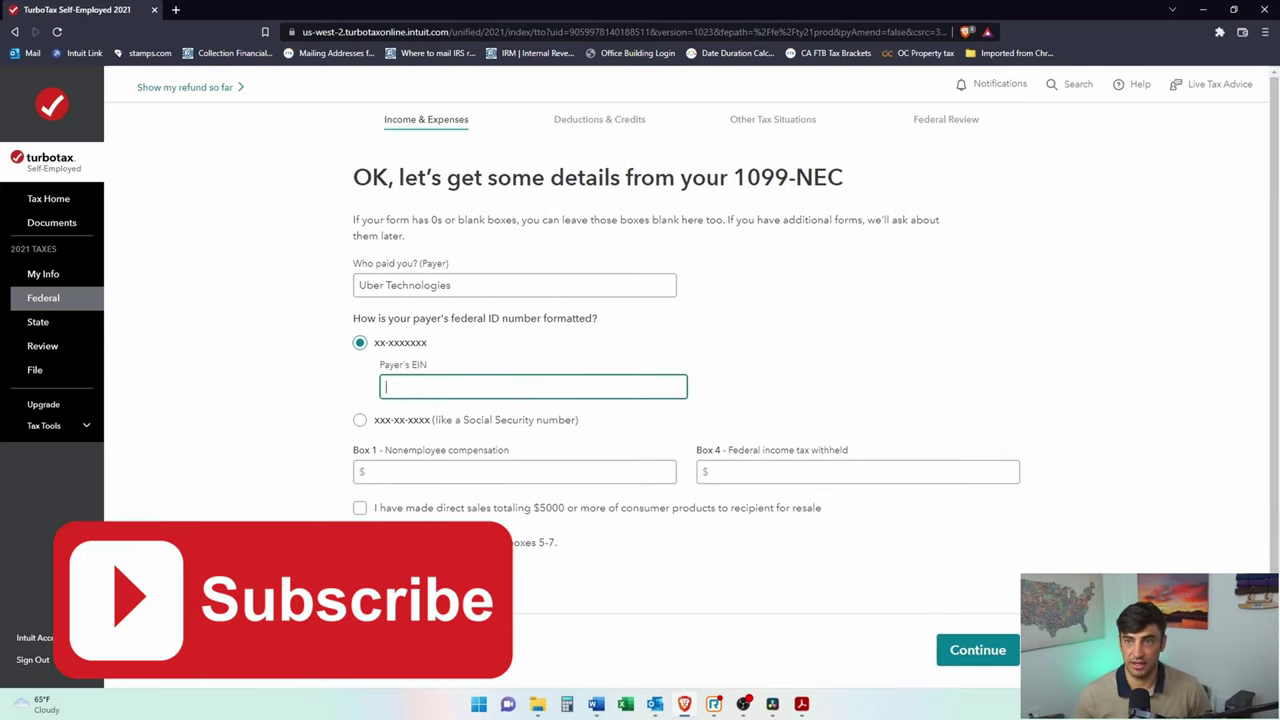
key(alt+Tab)
scroll(300, 385, up, 3)
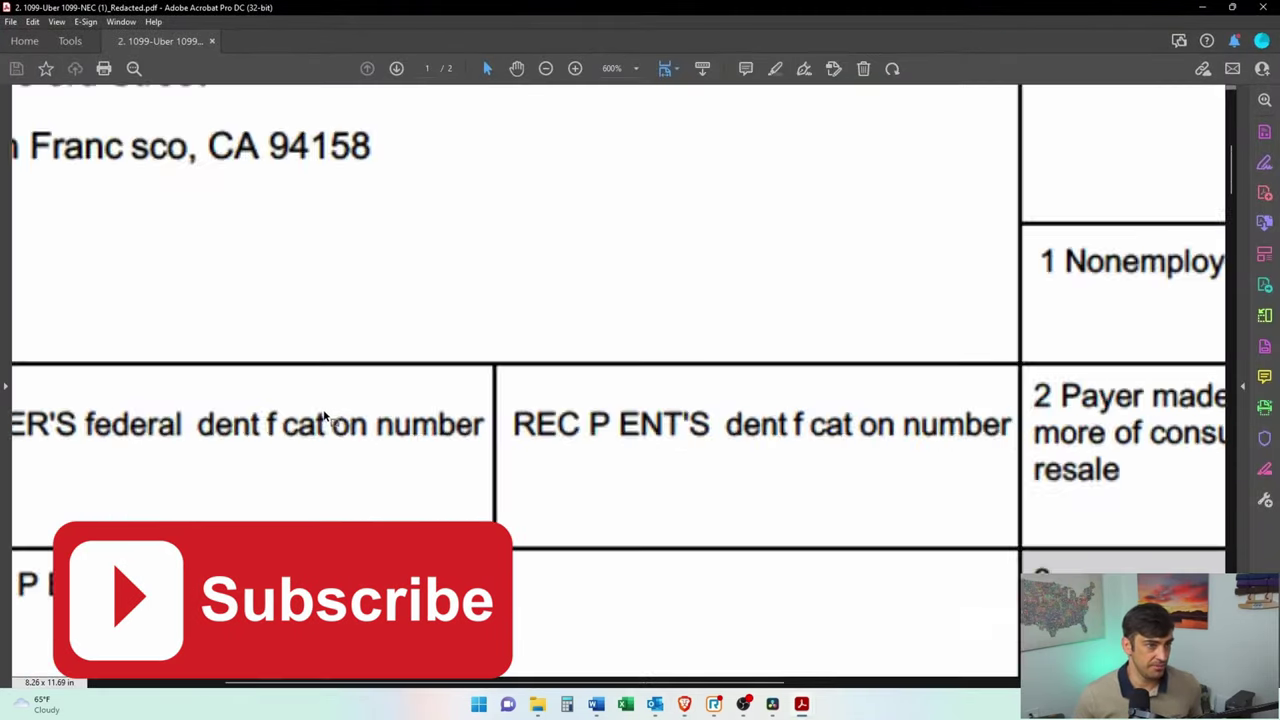
scroll(323, 418, down, 3)
drag(412, 400, 86, 485)
key(alt+Tab)
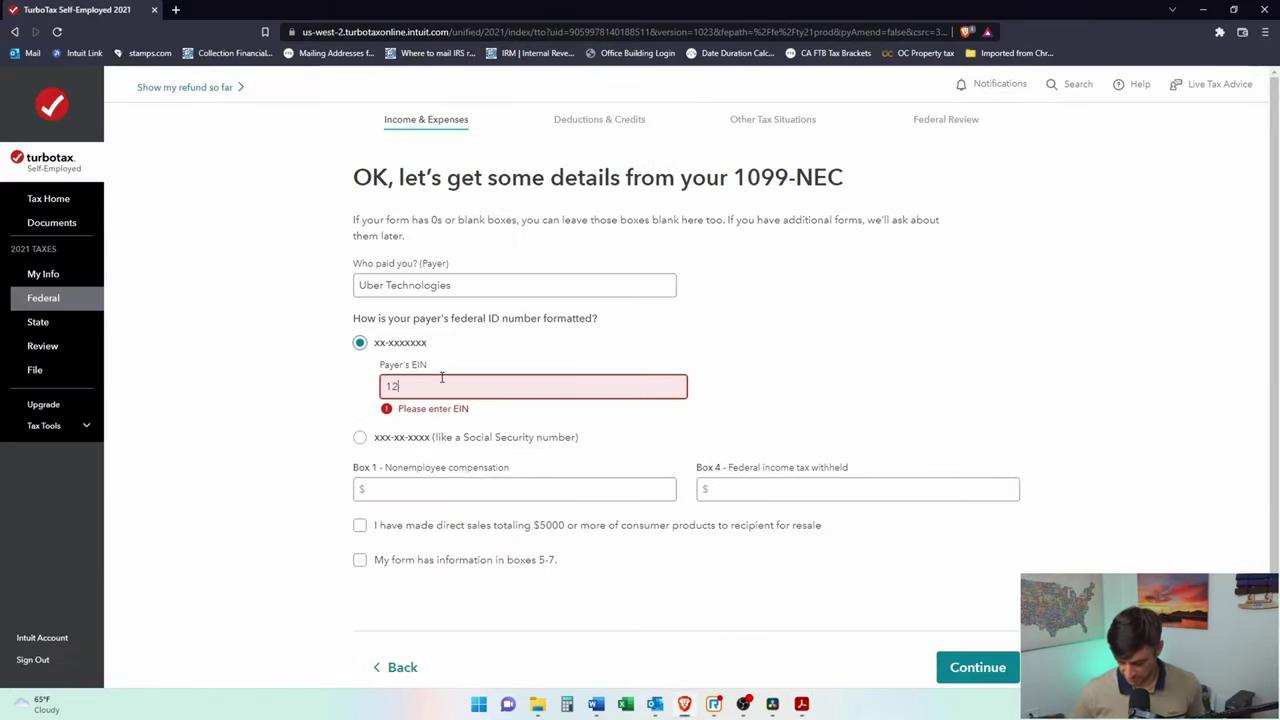
text(12-3456789)
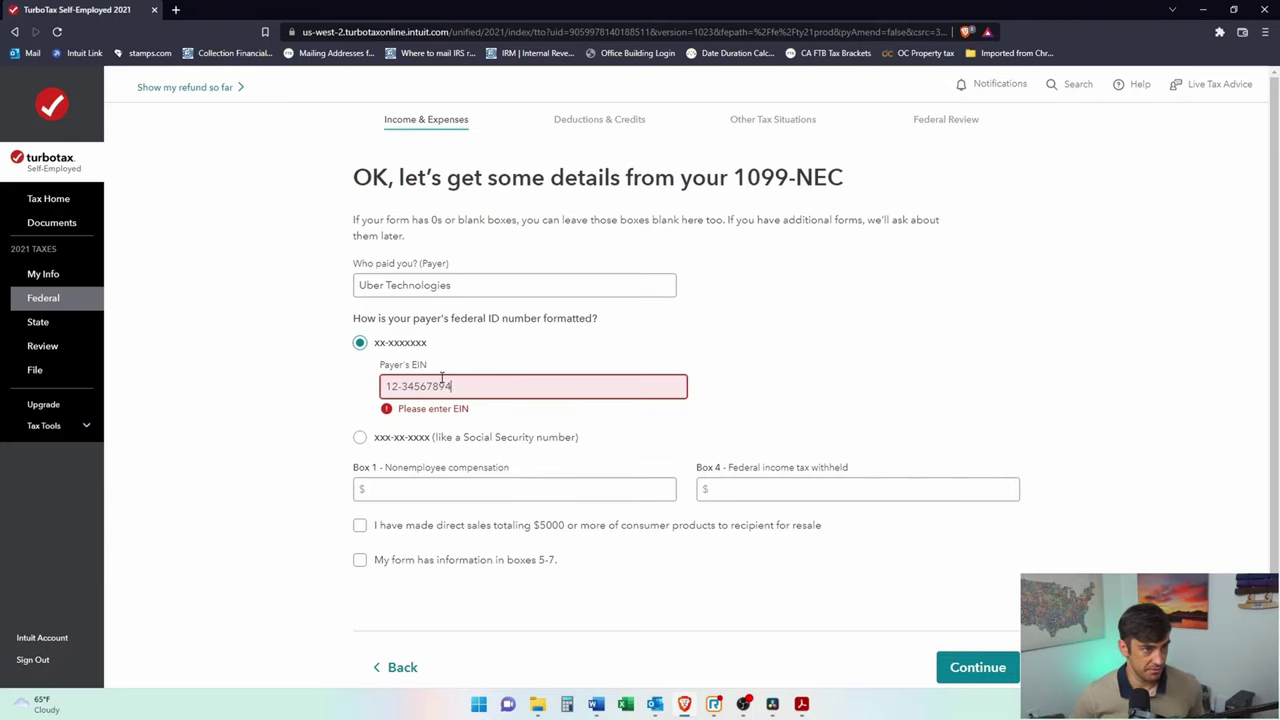
- Enter $984.84 as Box 1 nonemployee compensation and submit the 1099-NEC
click(393, 485)
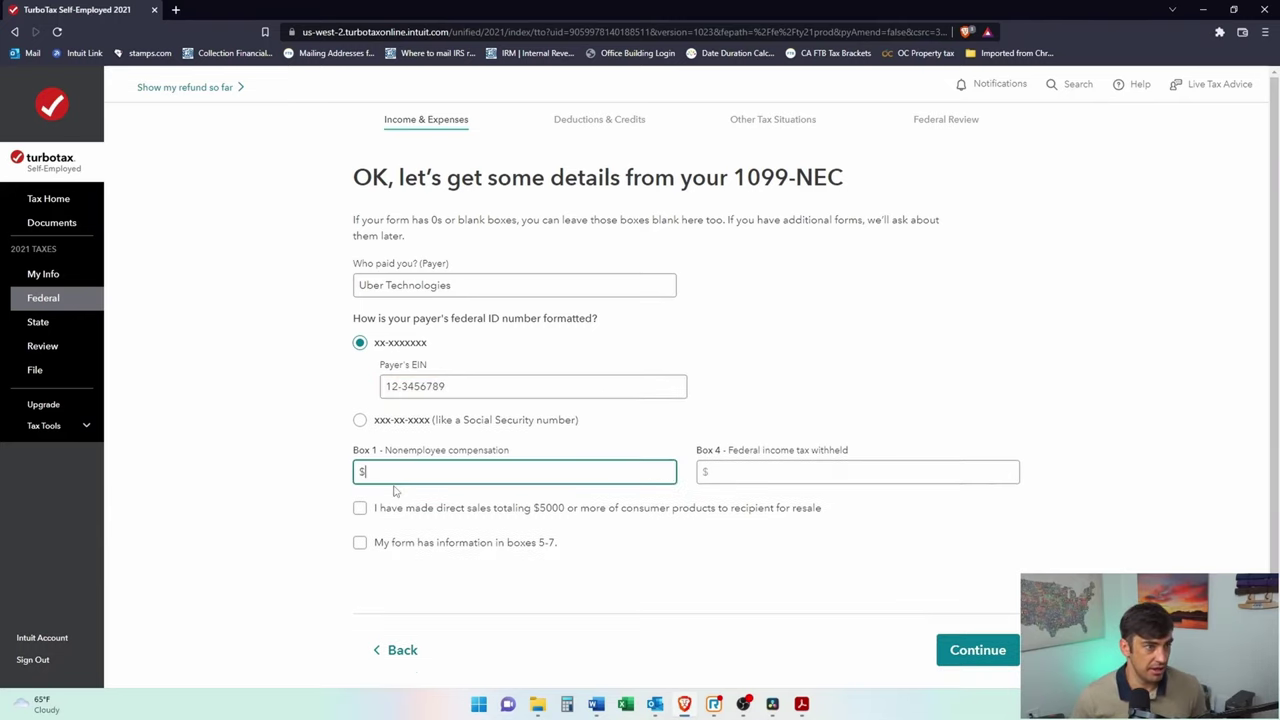
key(alt+Tab)
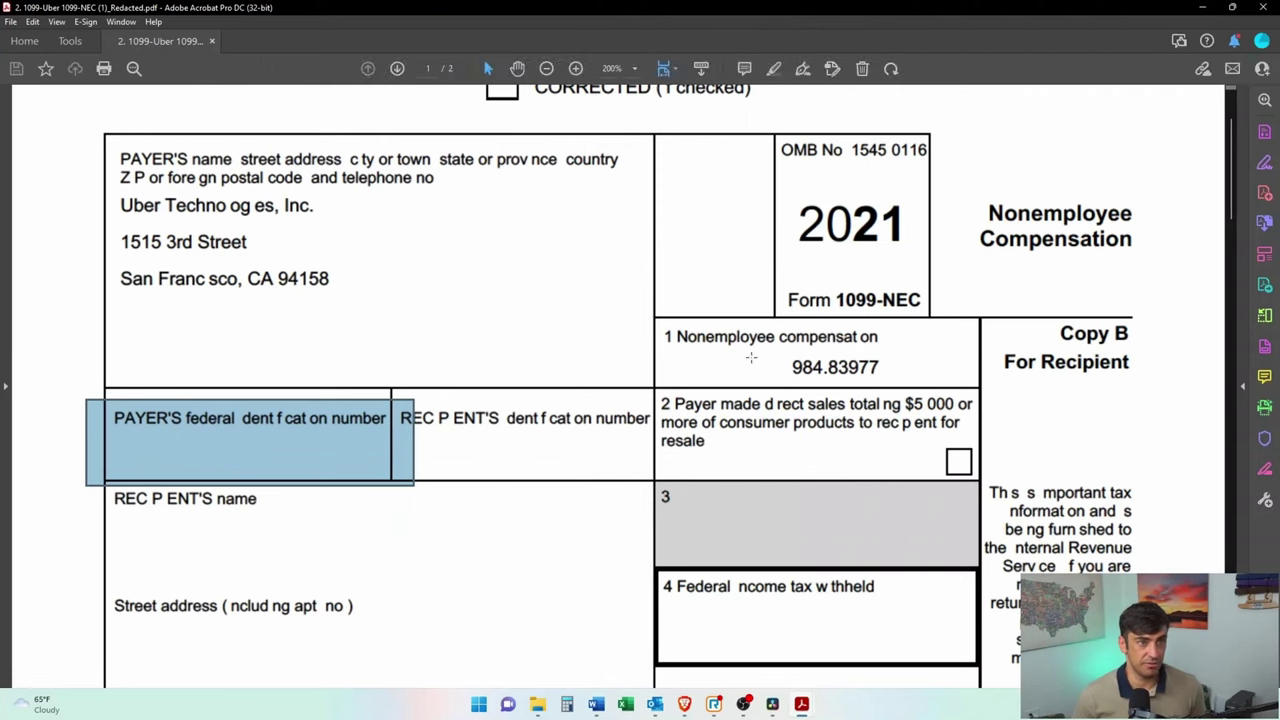
key(alt+Tab)
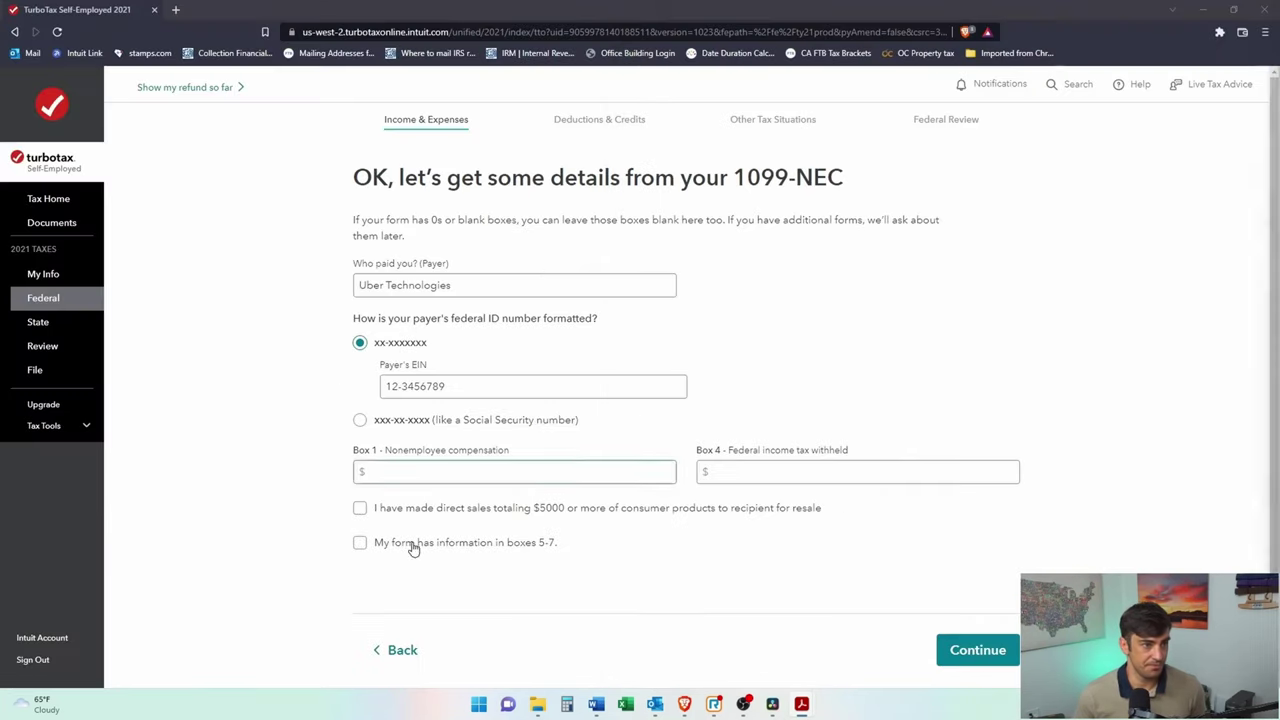
click(502, 470)
text(984.84)
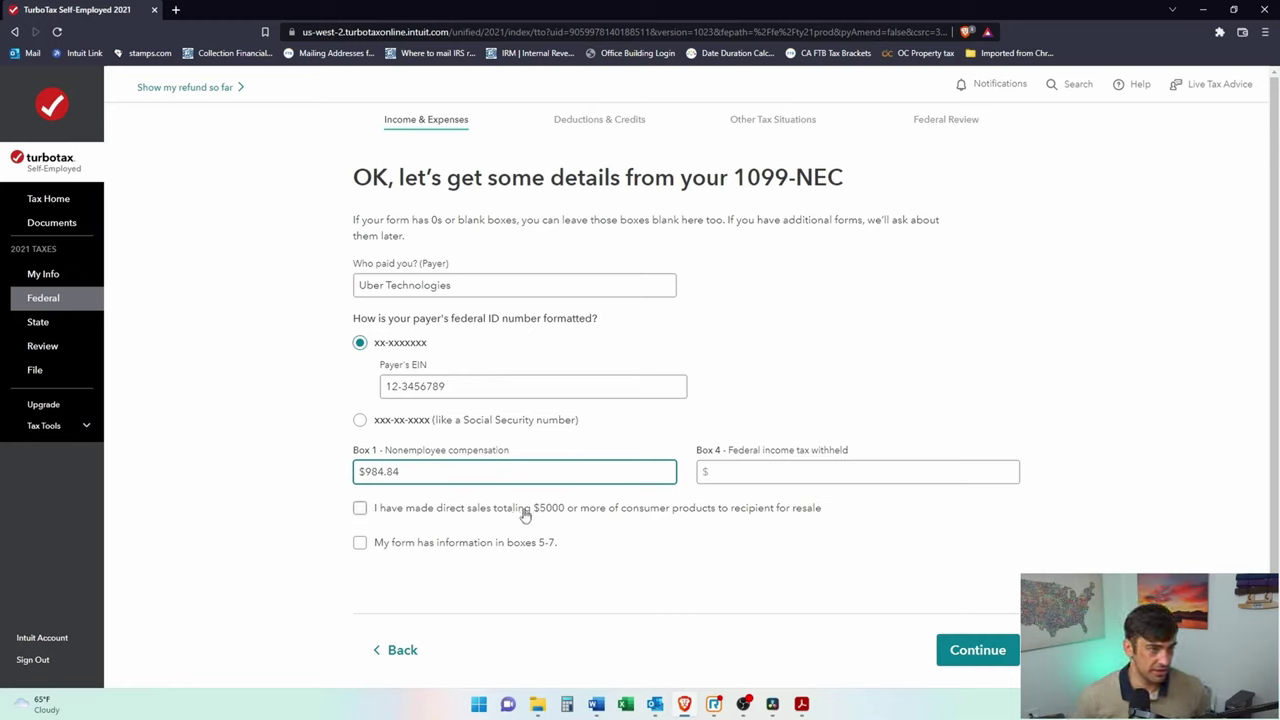
click(975, 655)
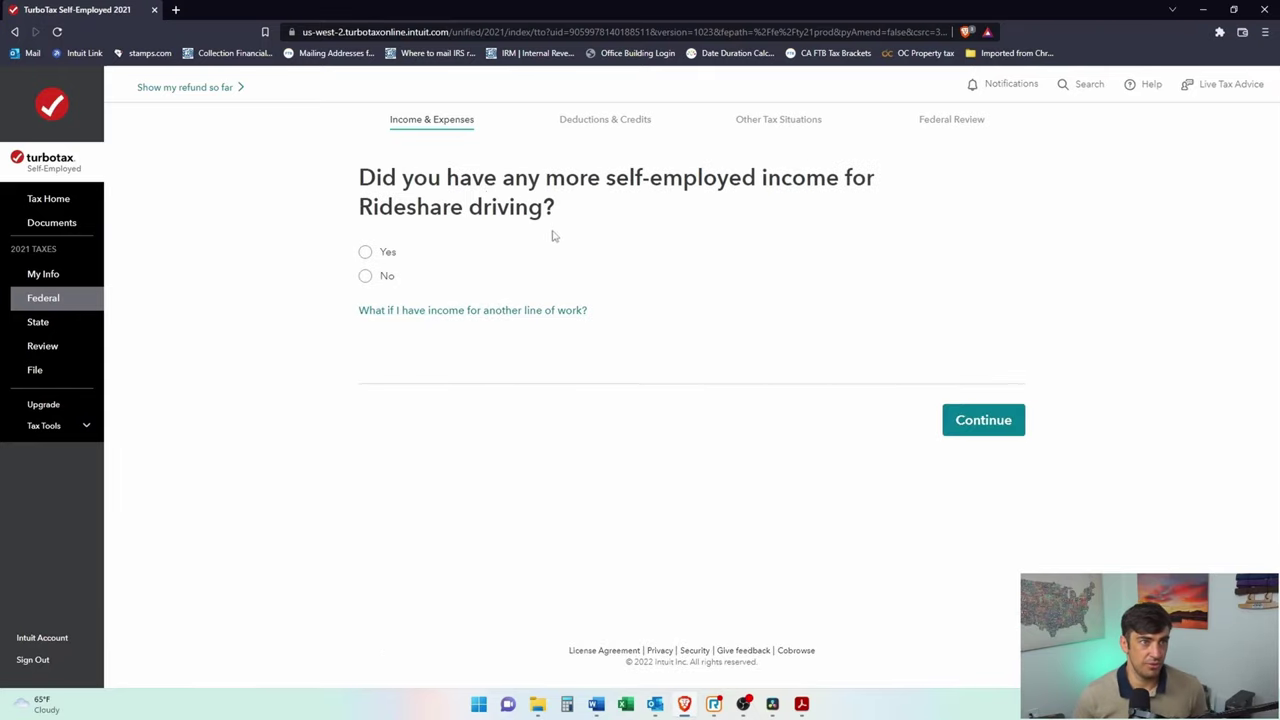
- Report more rideshare income and check the Uber 1099-K box 1a total of $3423.6
click(364, 256)
click(996, 420)
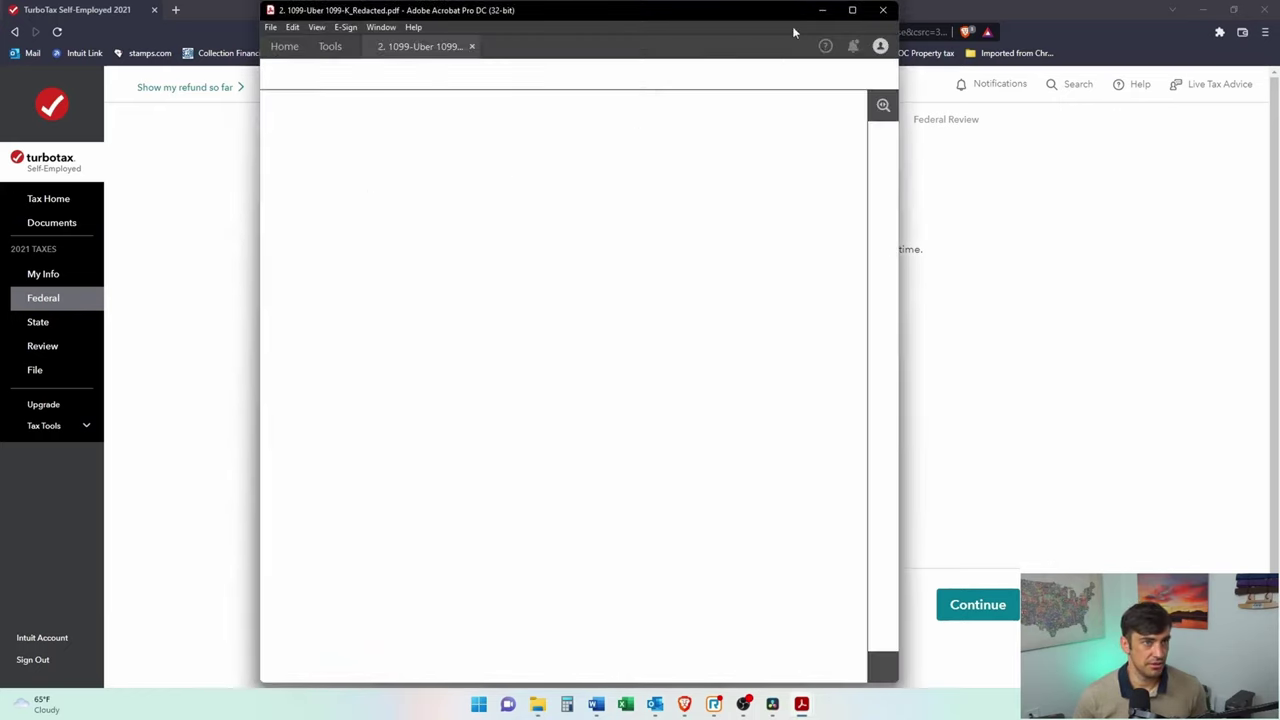
click(855, 14)
scroll(860, 365, down, 1)
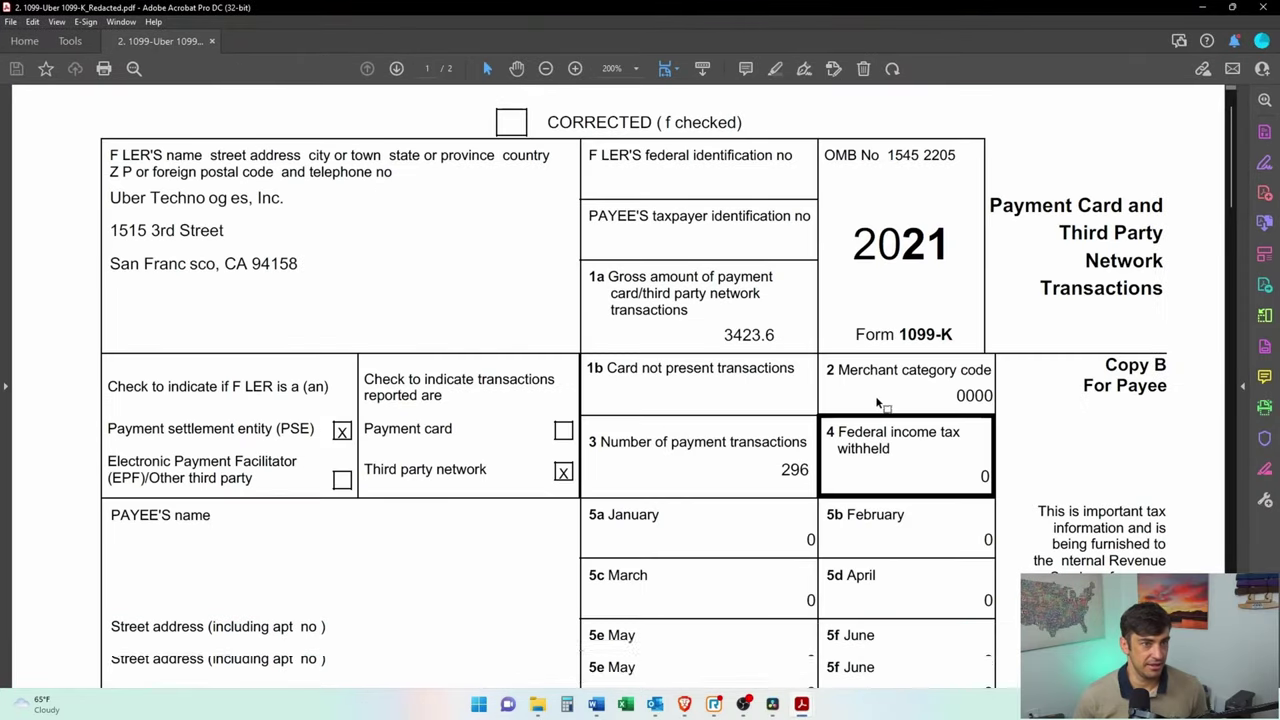
scroll(876, 402, down, 1)
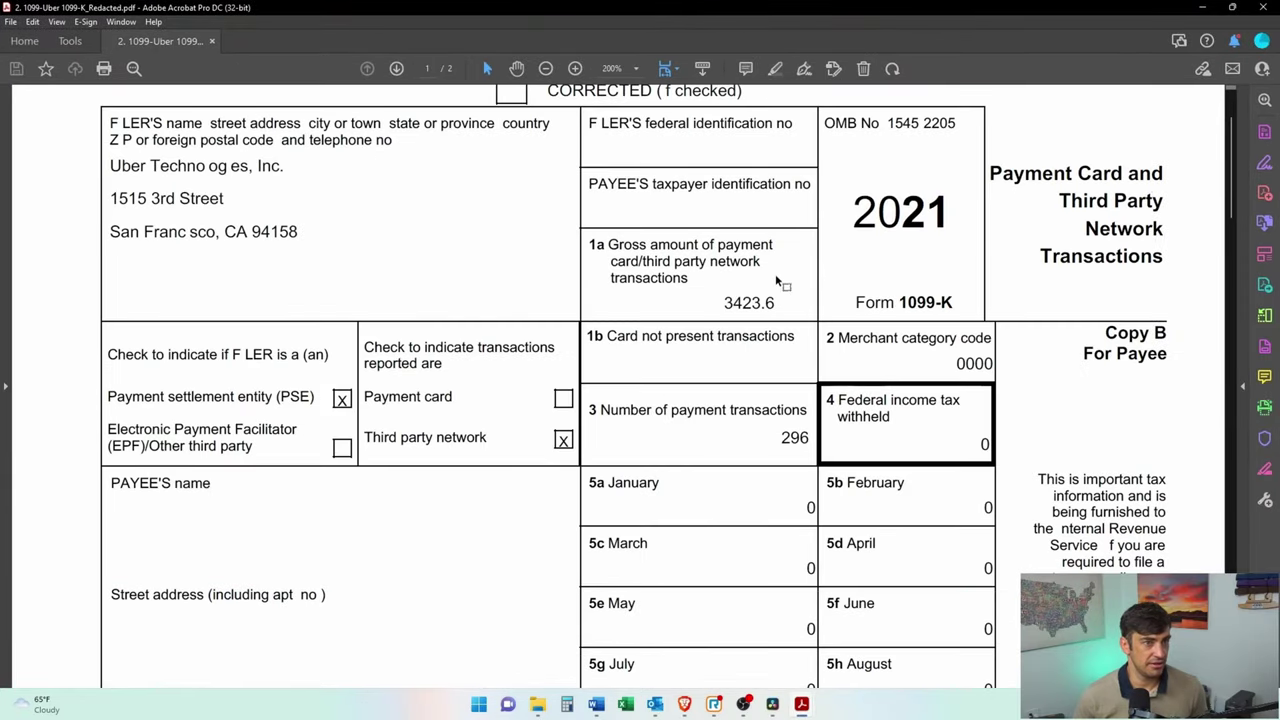
drag(590, 244, 795, 340)
- Put the 1099-K PDF away and choose other self-employed income as the type
key(super+Down)
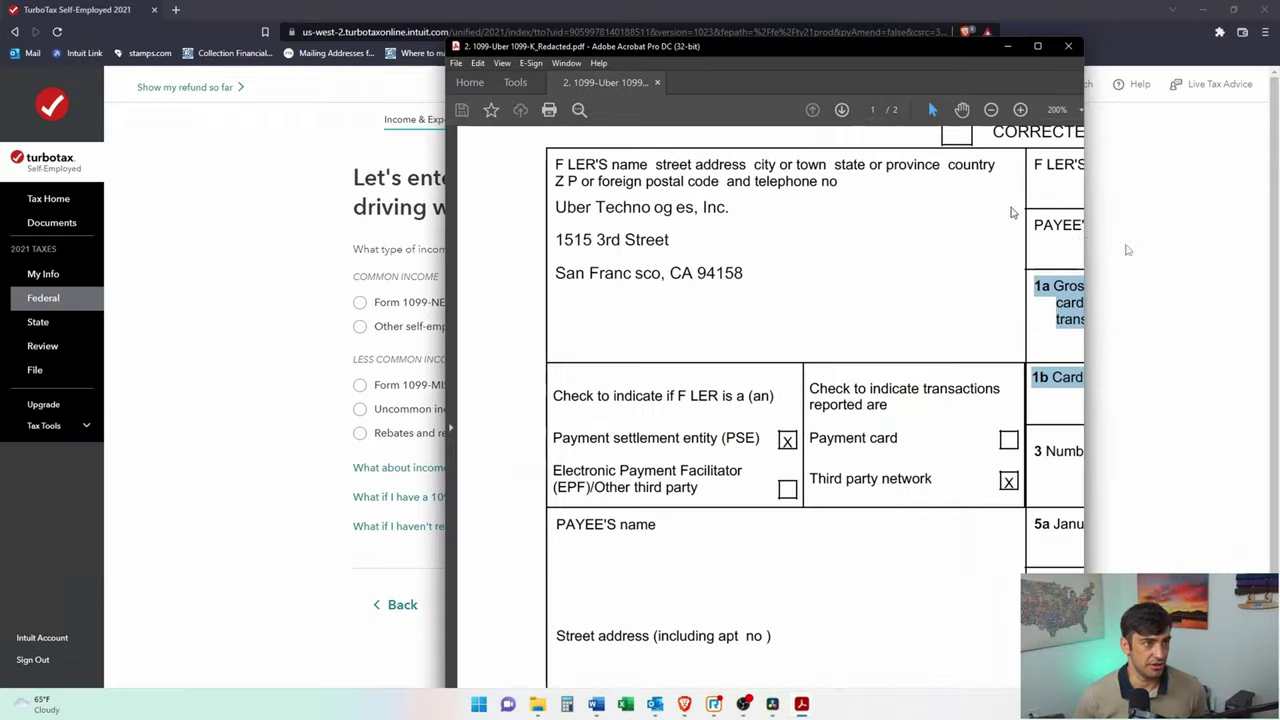
key(ctrl+0)
key(super+Down)
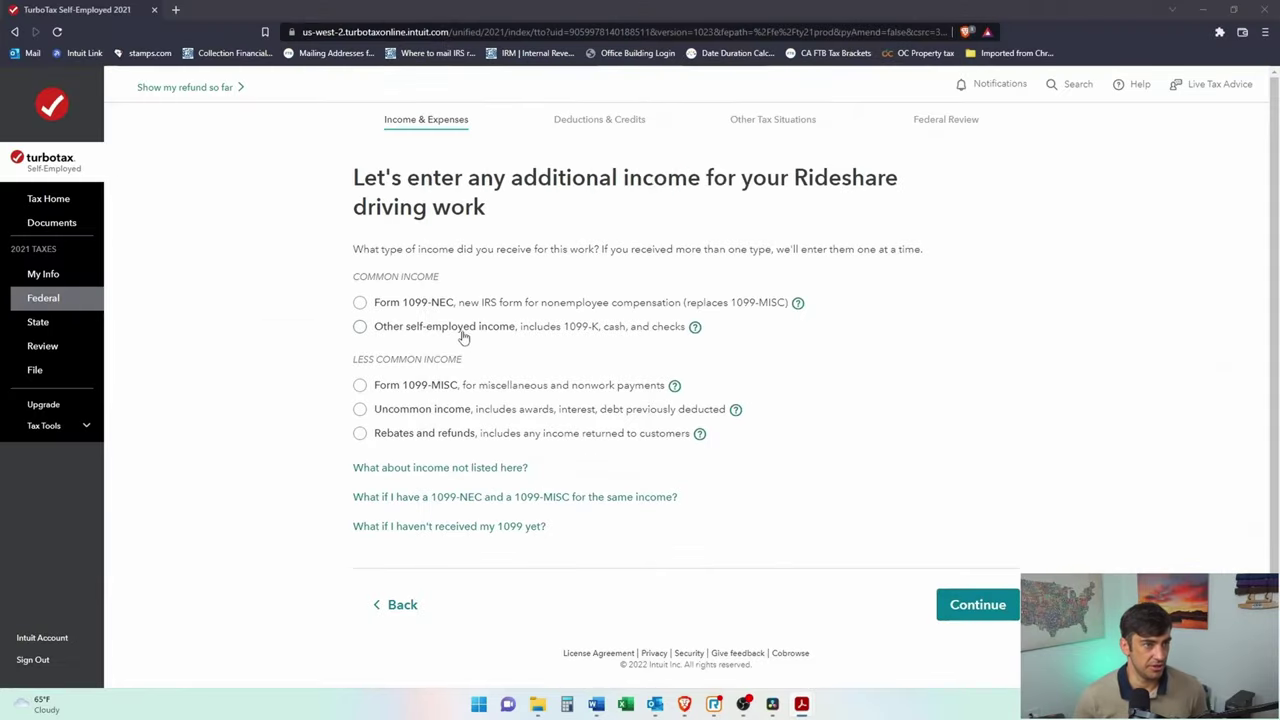
click(361, 327)
- Enter '1099-k' as the other self-employed income type
click(962, 606)
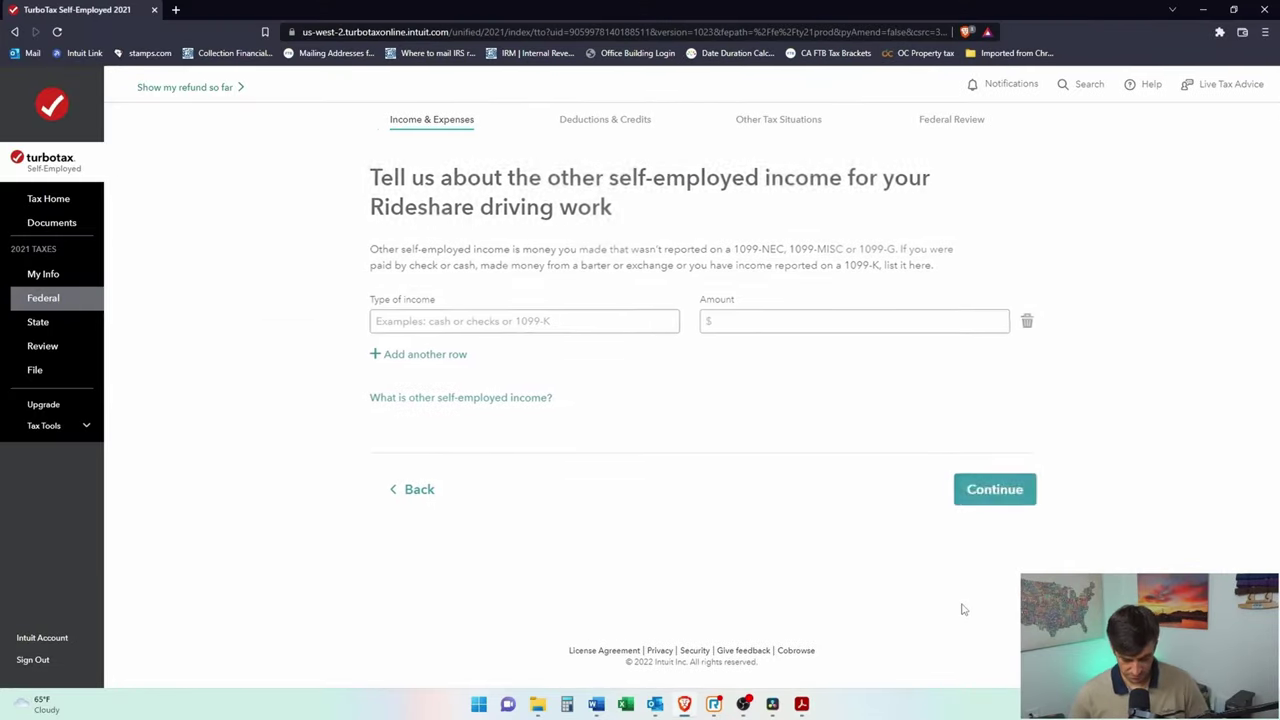
click(556, 325)
text(10)
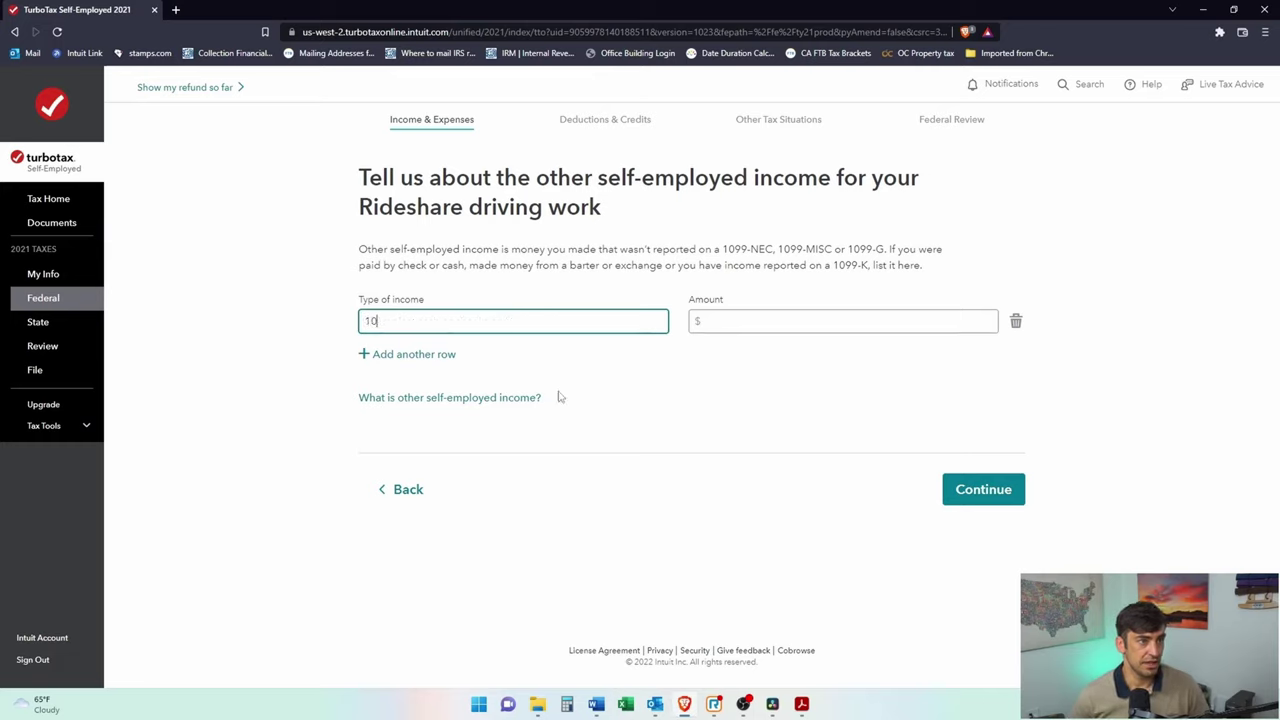
text(99-k)
key(Tab)
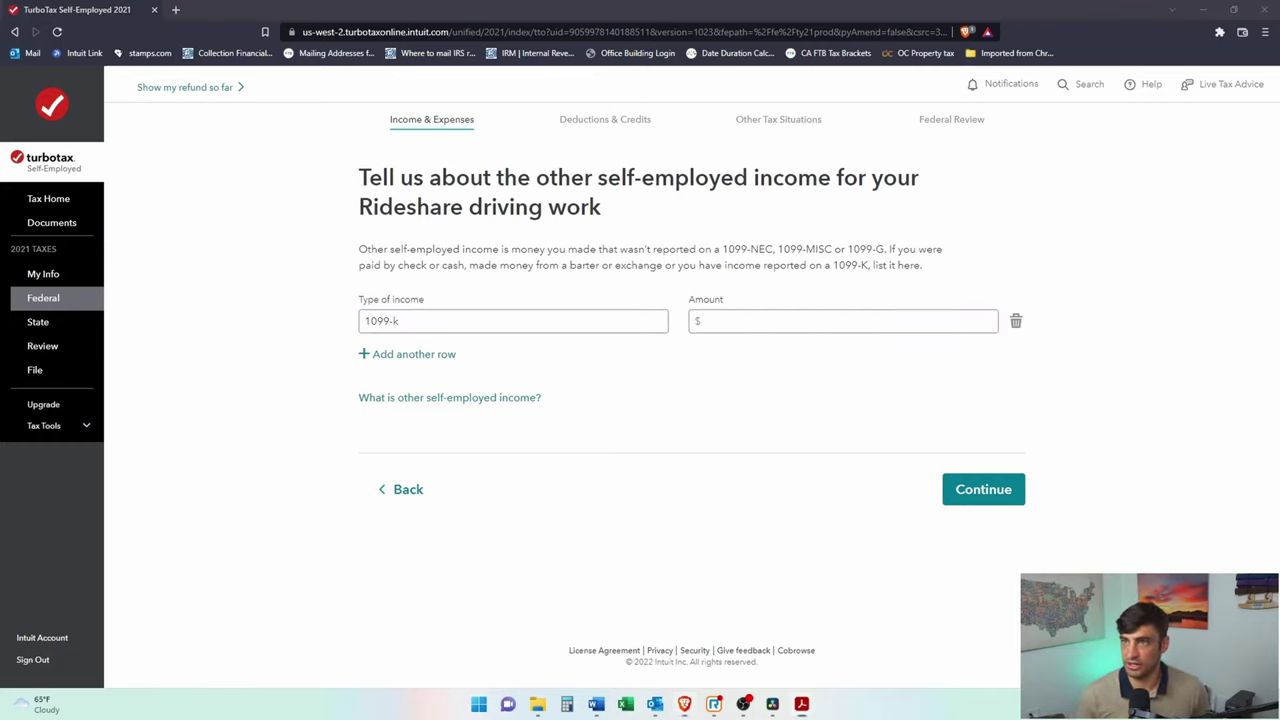
- Look up the gross amount and monthly totals on the Uber 1099-K PDF
key(alt+Tab)
scroll(787, 318, down, 1)
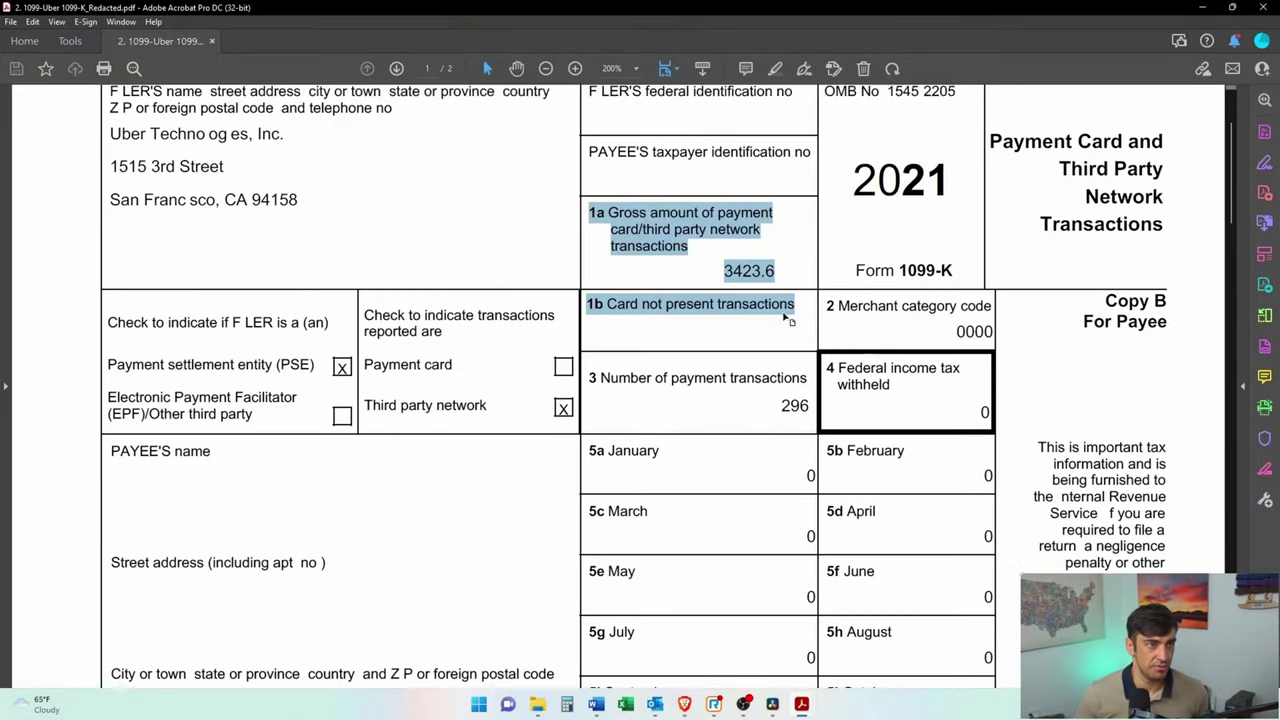
scroll(787, 318, up, 1)
click(680, 263)
drag(608, 240, 776, 302)
scroll(769, 331, down, 2)
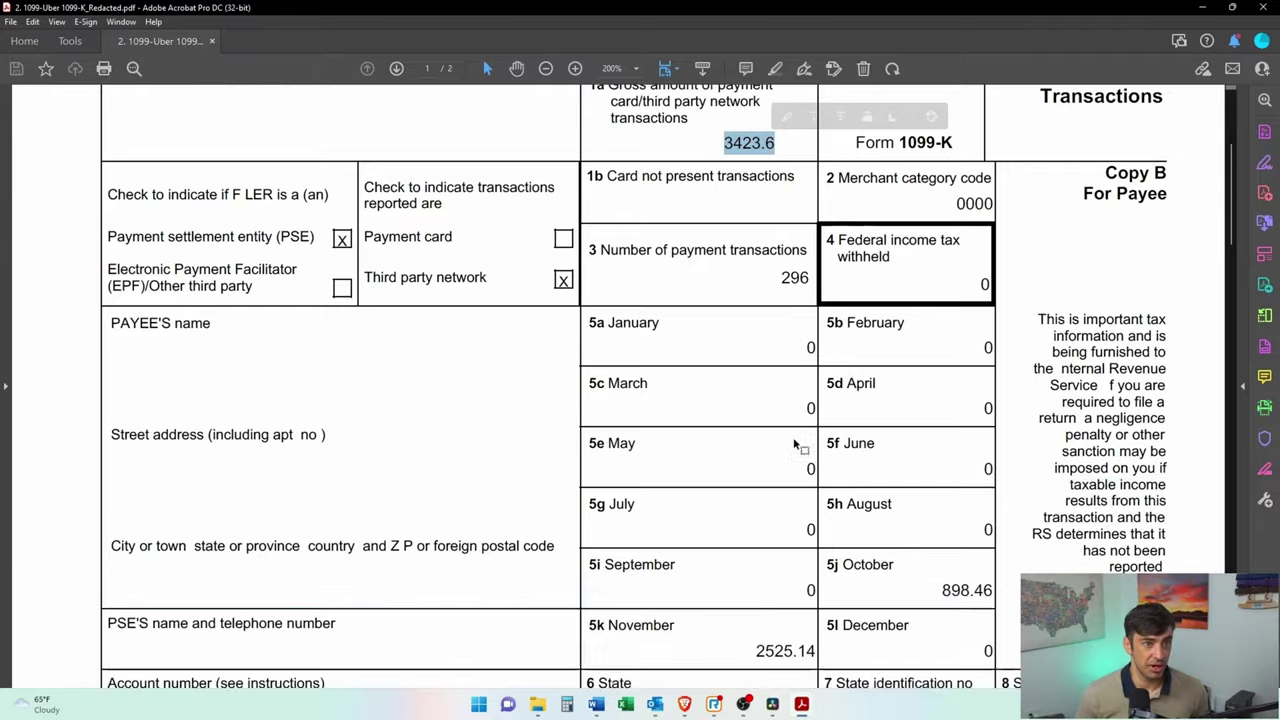
scroll(775, 340, down, 3)
scroll(800, 345, down, 3)
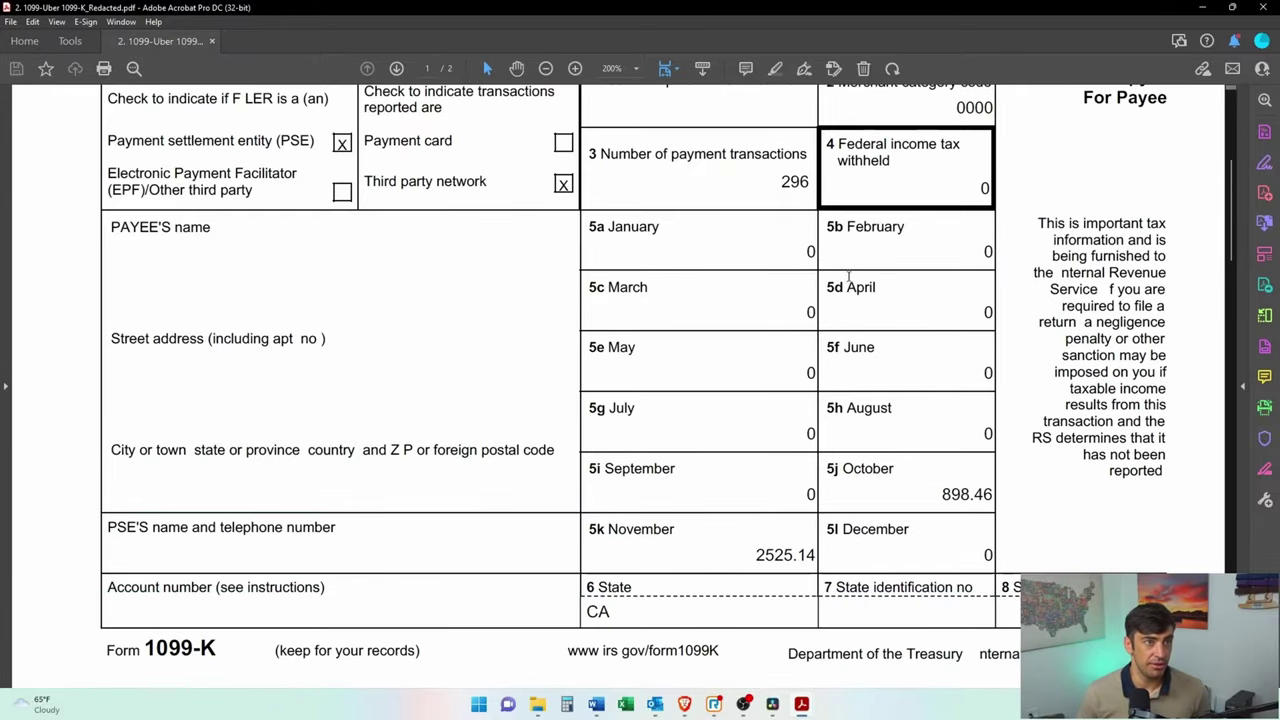
scroll(929, 486, up, 5)
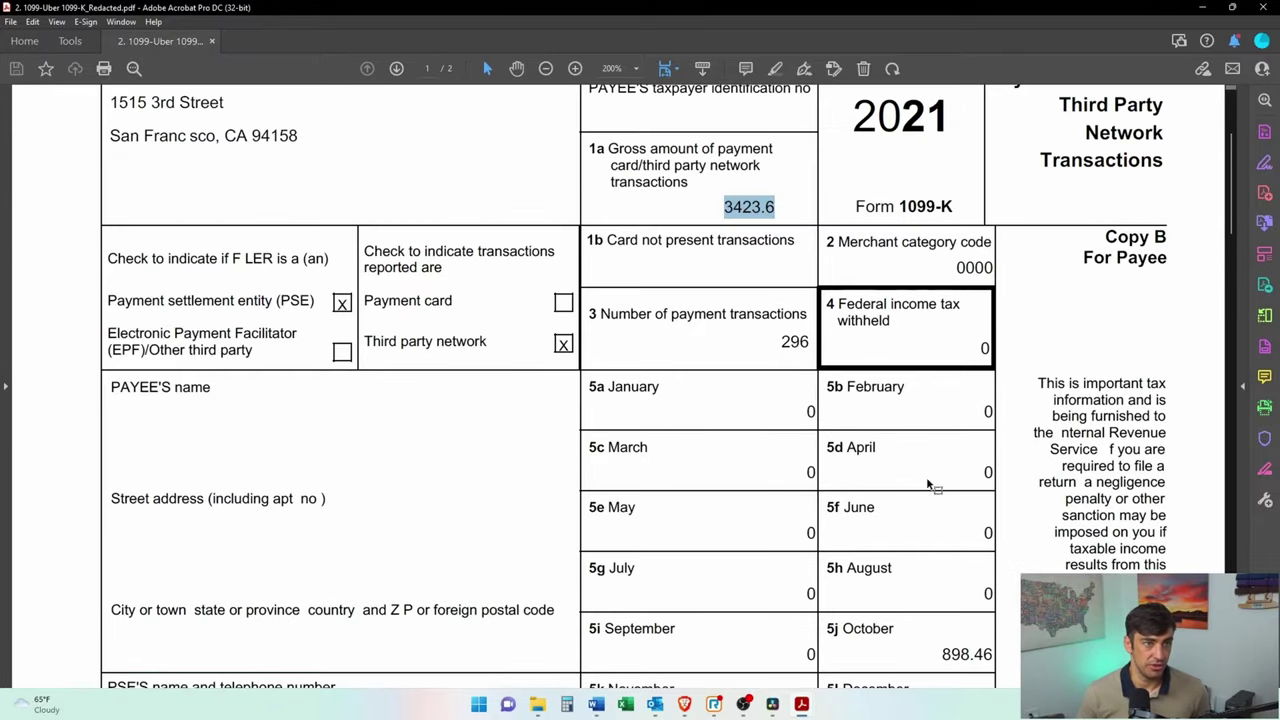
scroll(745, 196, down, 1)
scroll(795, 246, down, 2)
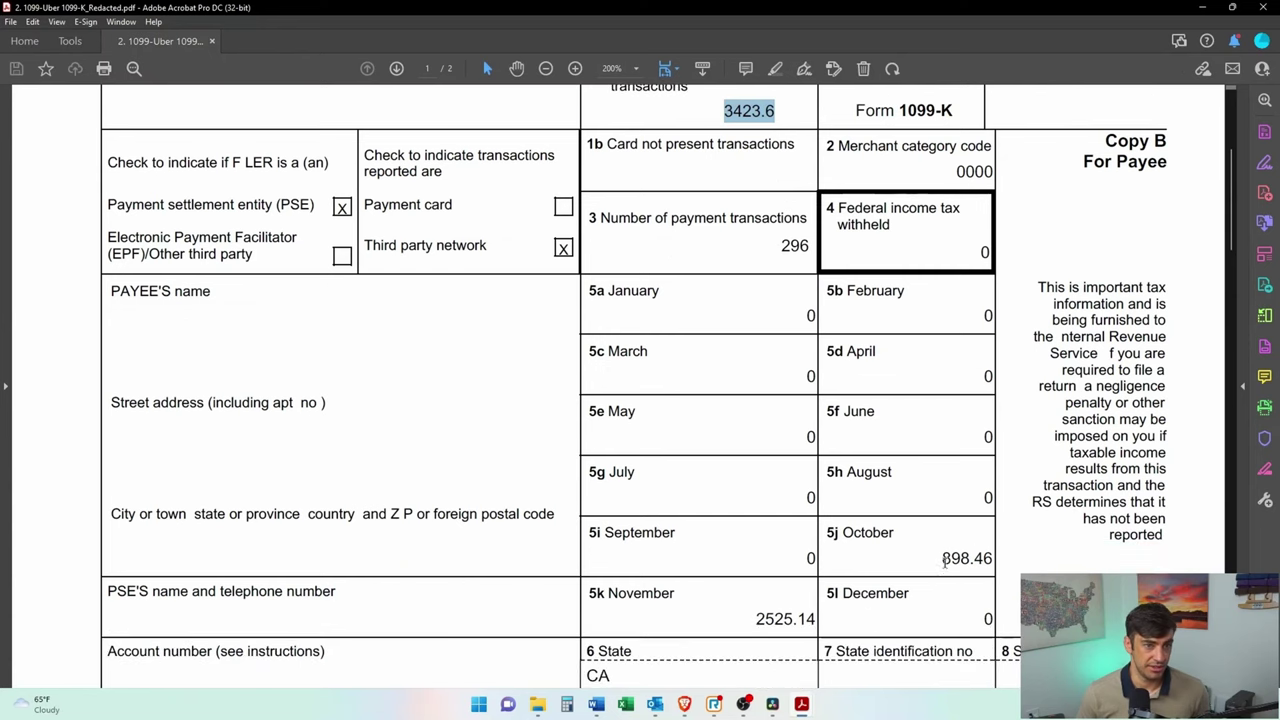
drag(943, 559, 992, 559)
drag(756, 619, 812, 621)
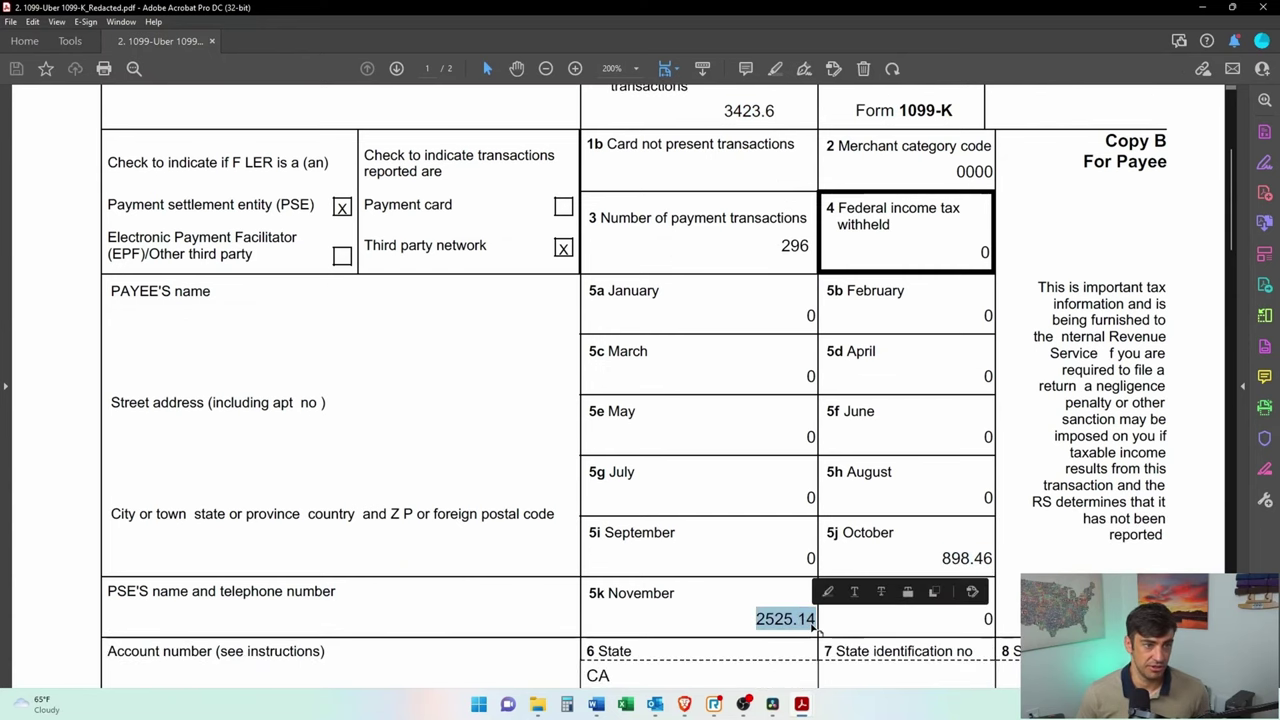
scroll(952, 483, up, 7)
key(alt+Tab)
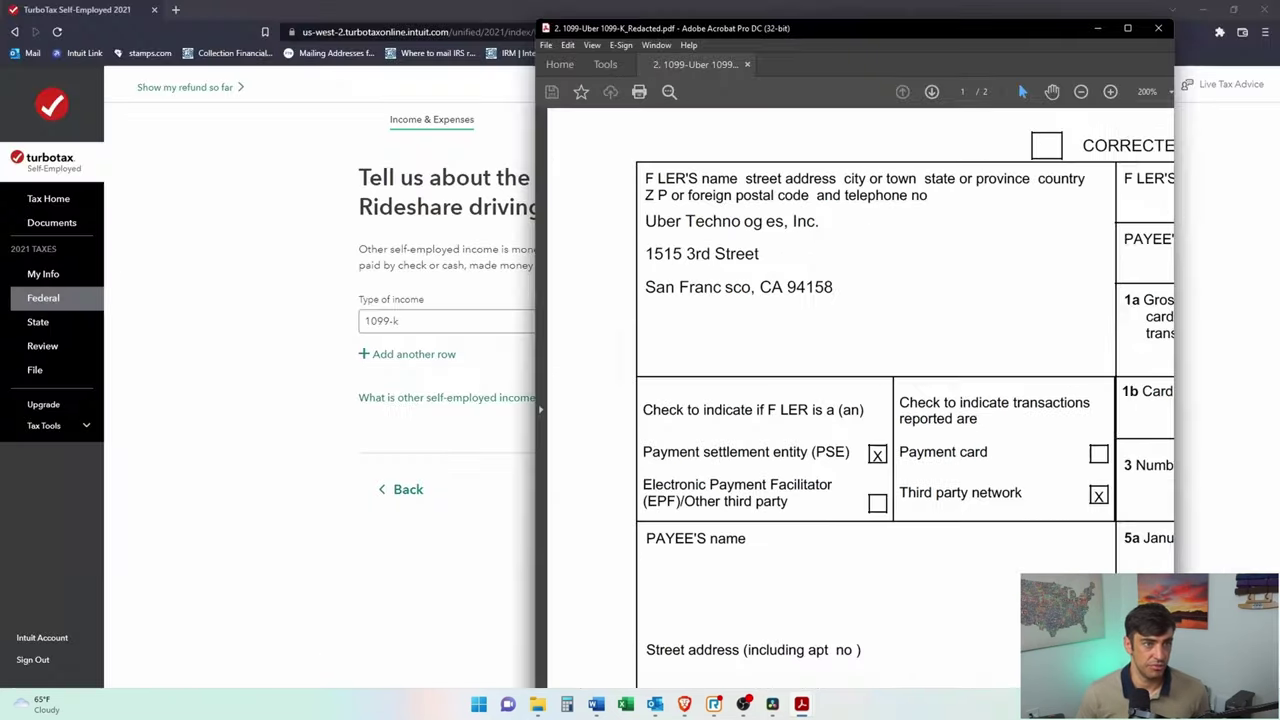
- Enter 3423.6 as the income amount, submit it, and answer No to more income
click(820, 318)
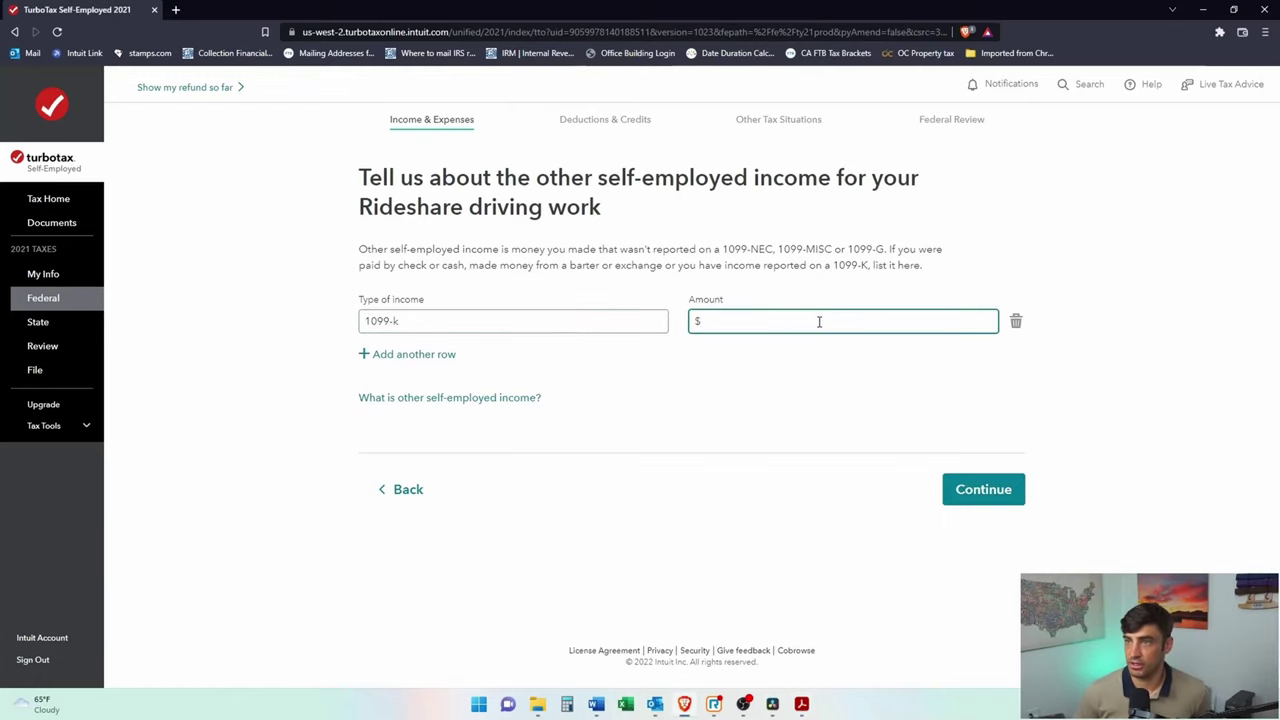
text(3423)
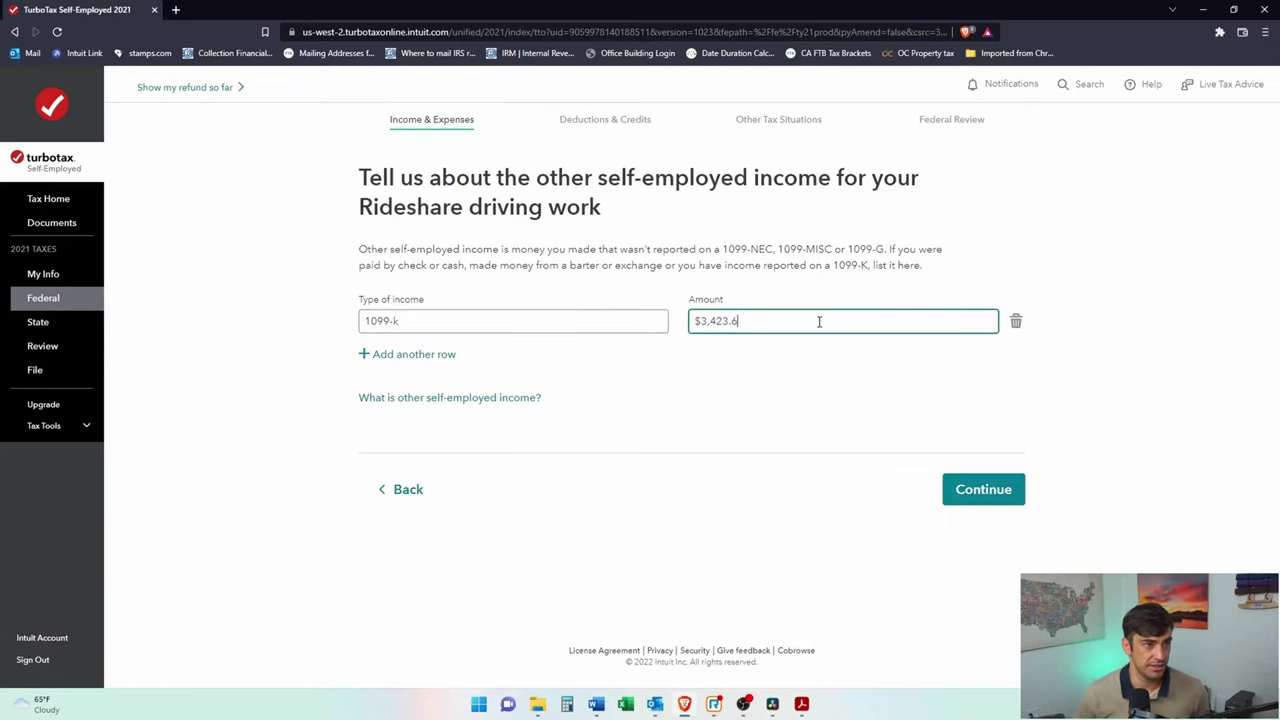
text(.6)
click(970, 489)
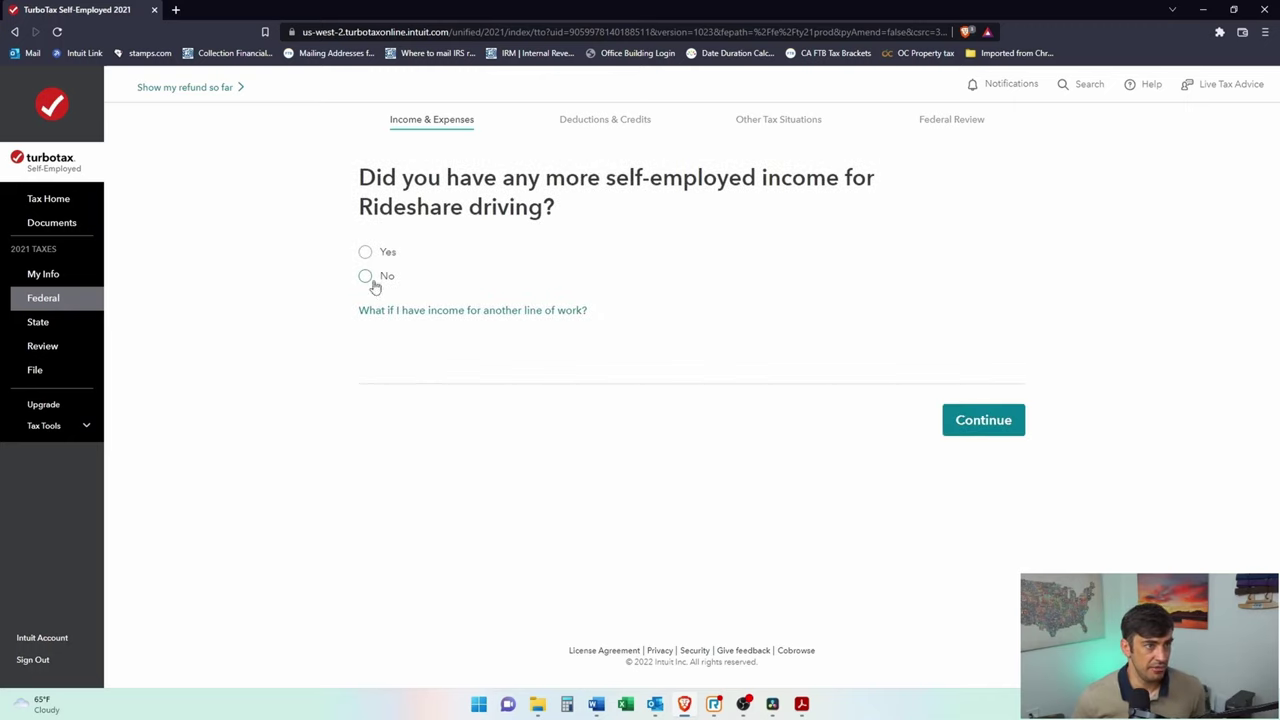
click(366, 276)
- Continue through the expenses video and intro to the expense category selection
click(1004, 422)
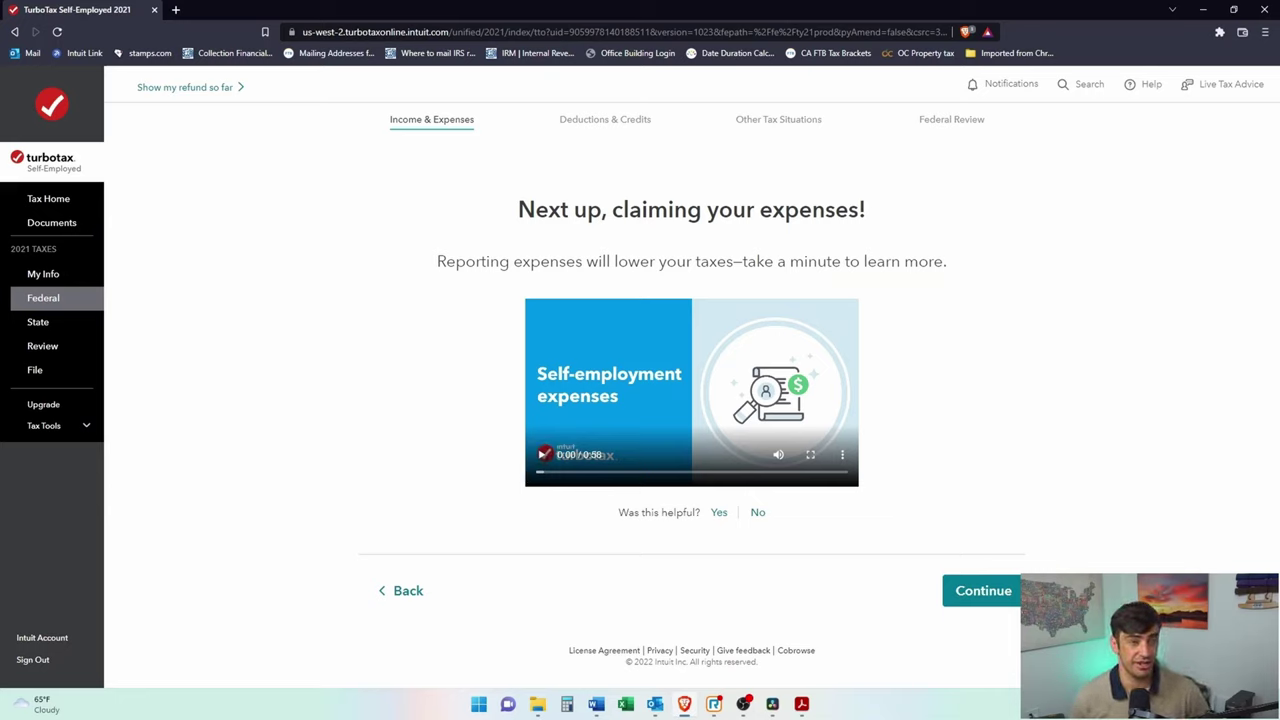
click(977, 590)
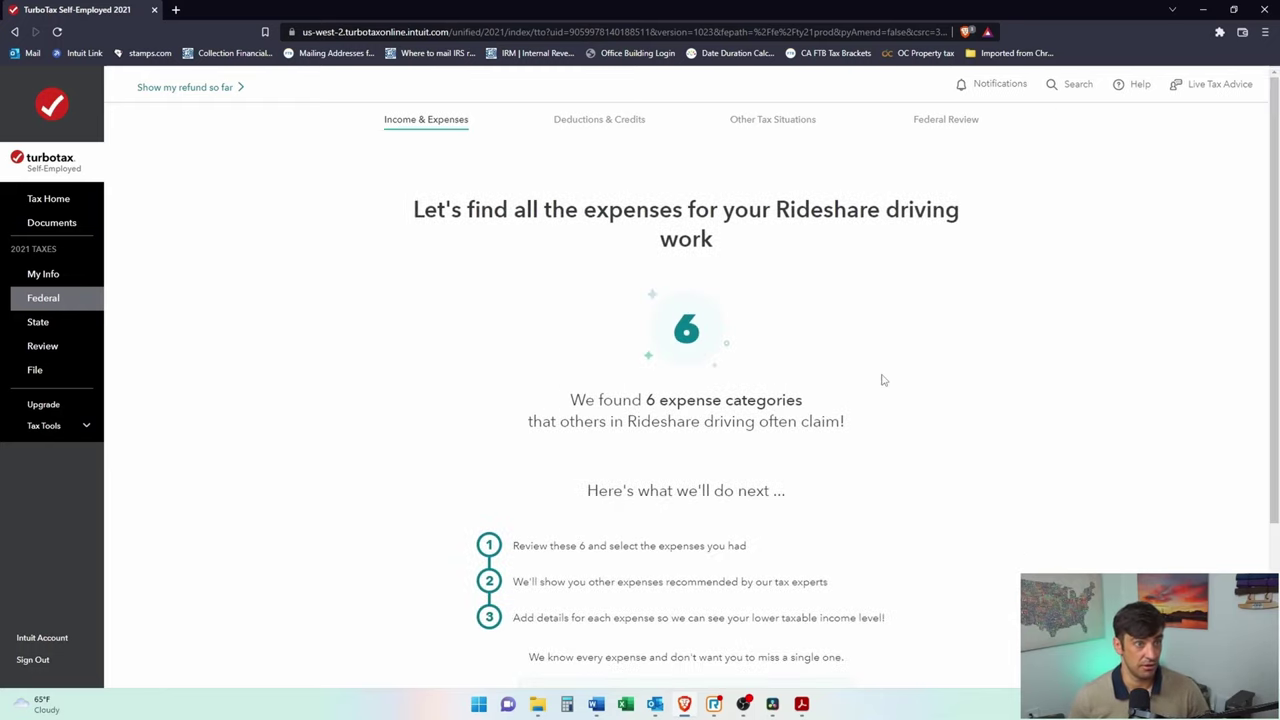
scroll(883, 380, down, 3)
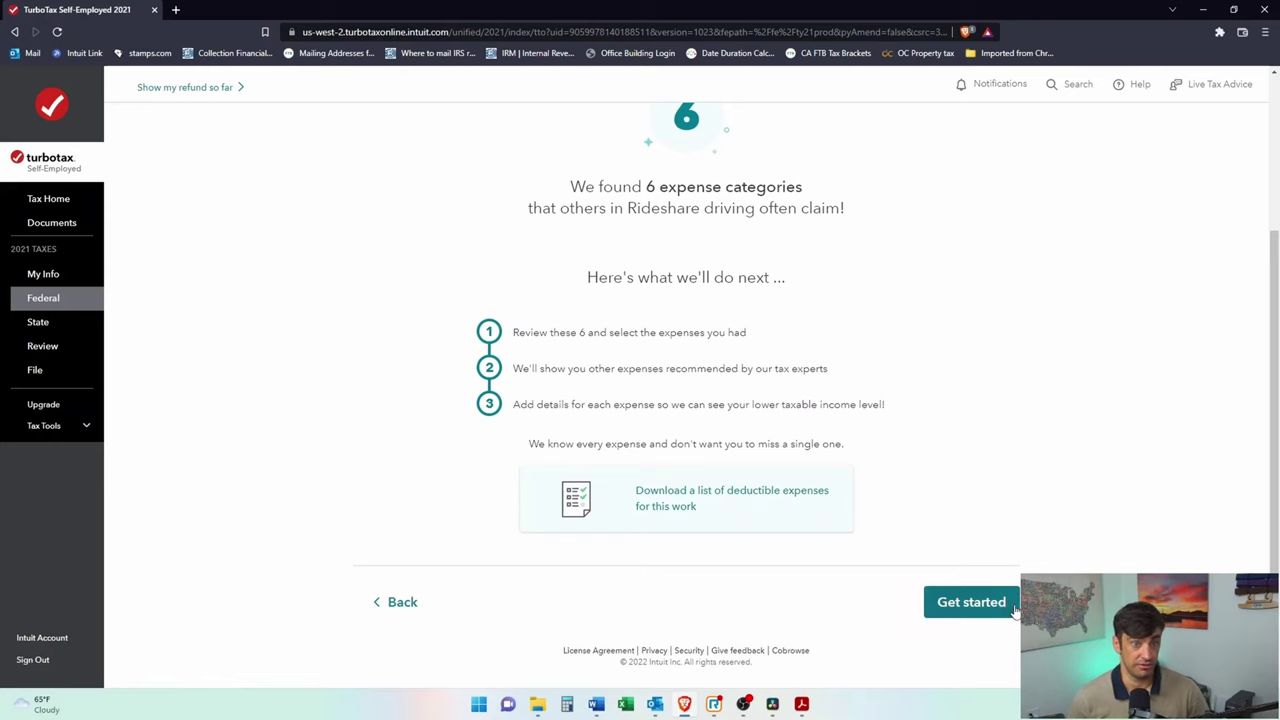
click(1003, 606)
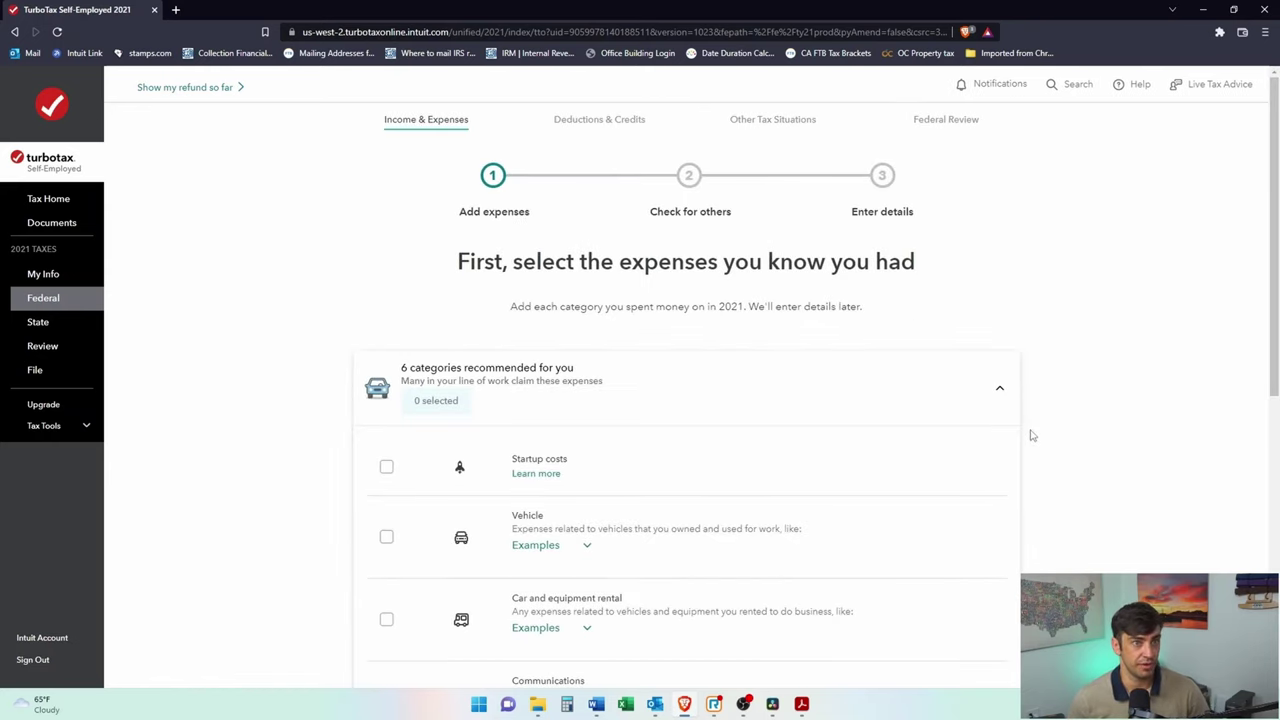
scroll(1060, 340, down, 2)
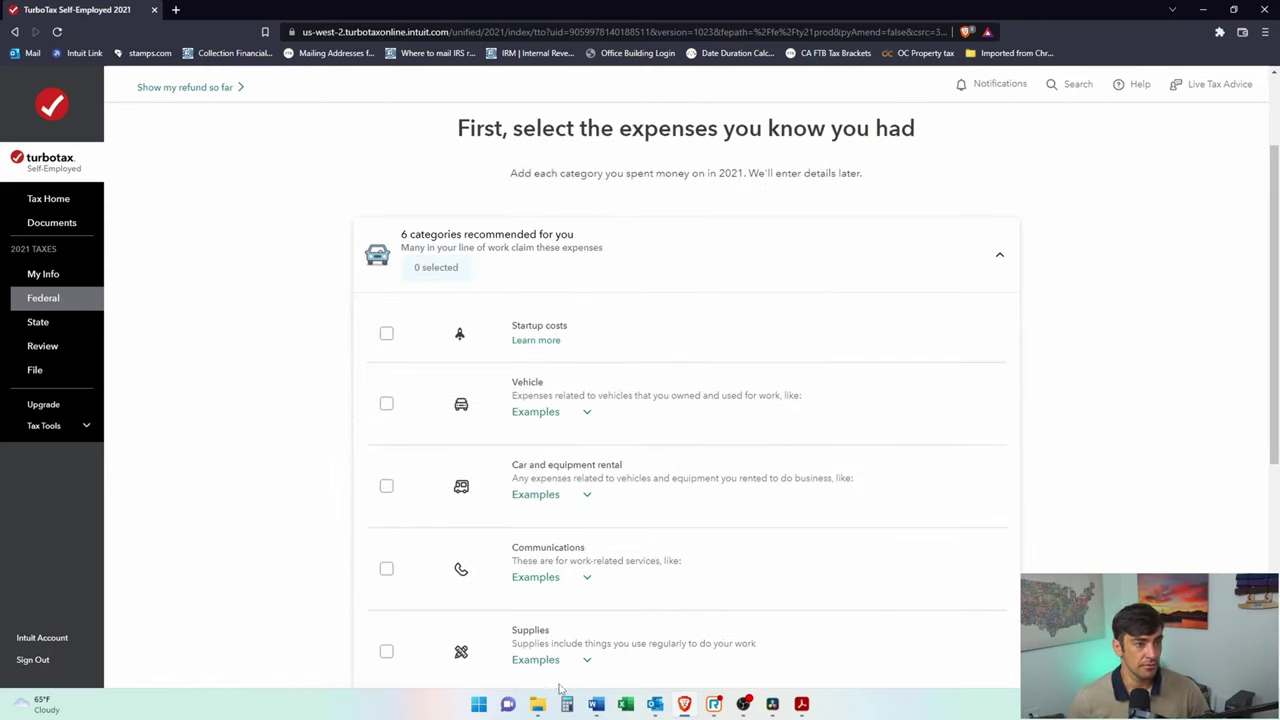
scroll(1111, 340, up, 2)
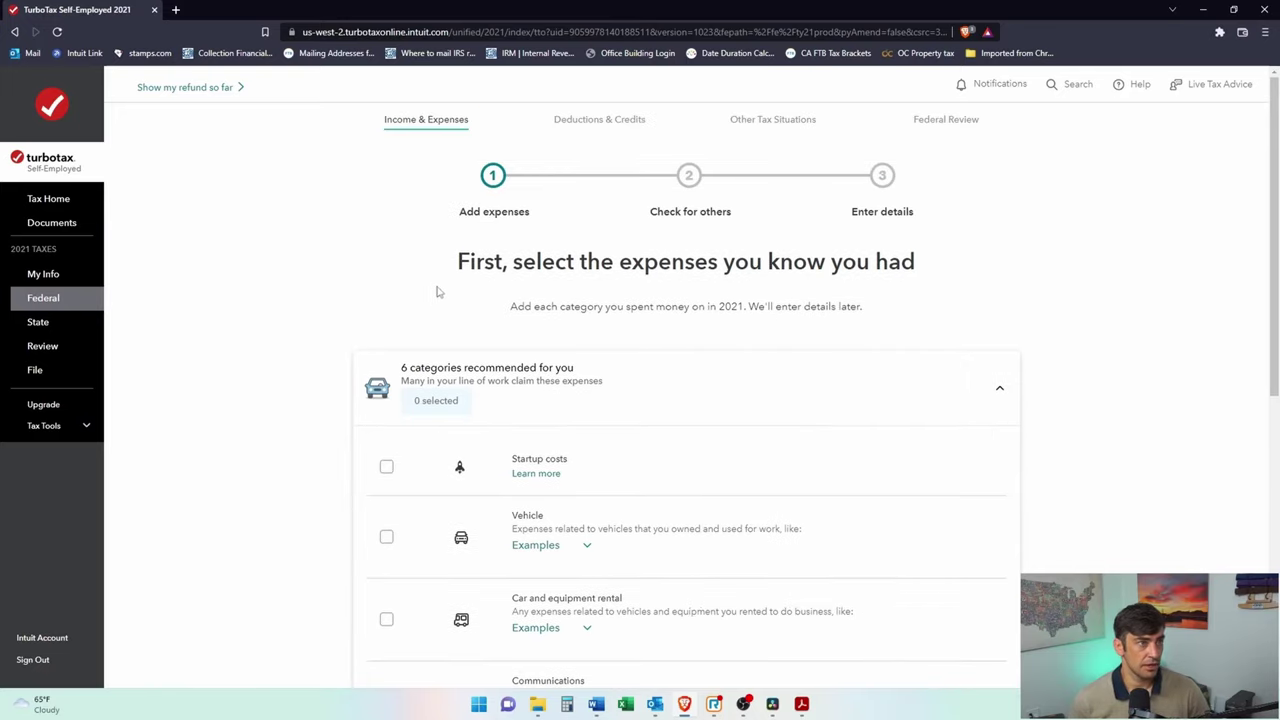
scroll(526, 380, down, 5)
- Go back to the more-income question, reselect No, and return to the expenses intro
click(390, 611)
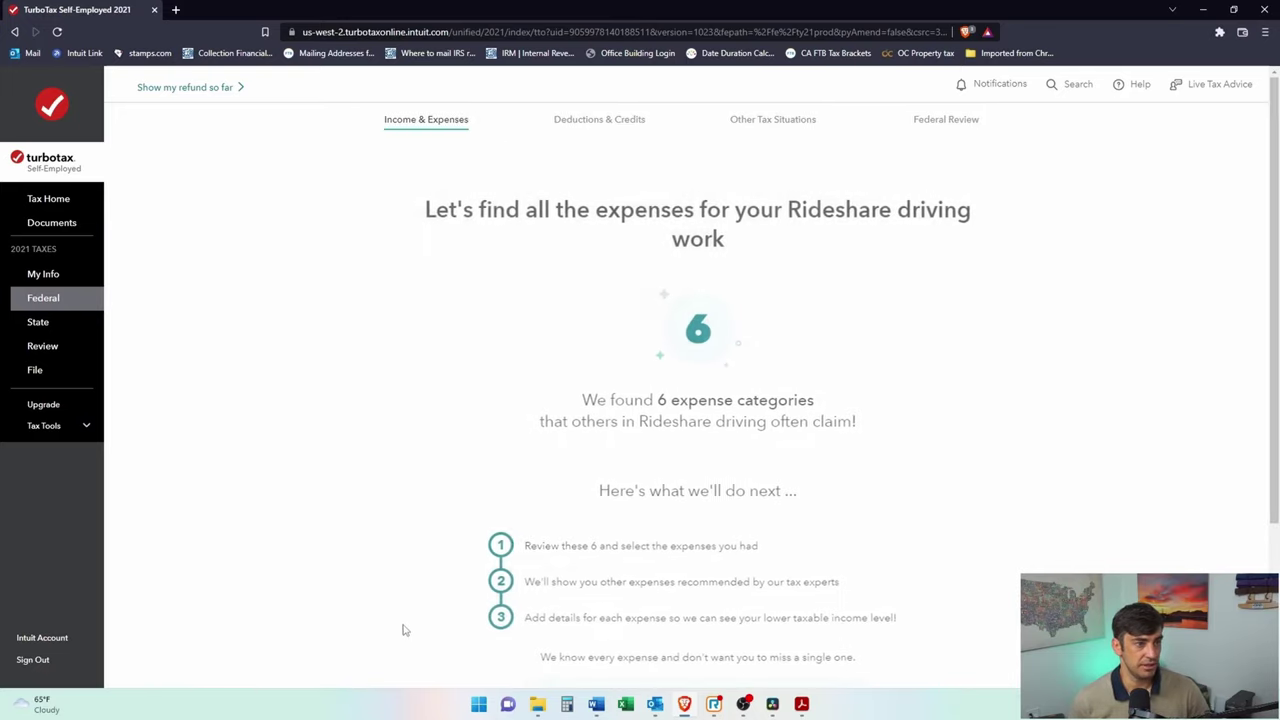
scroll(430, 610, down, 3)
click(380, 606)
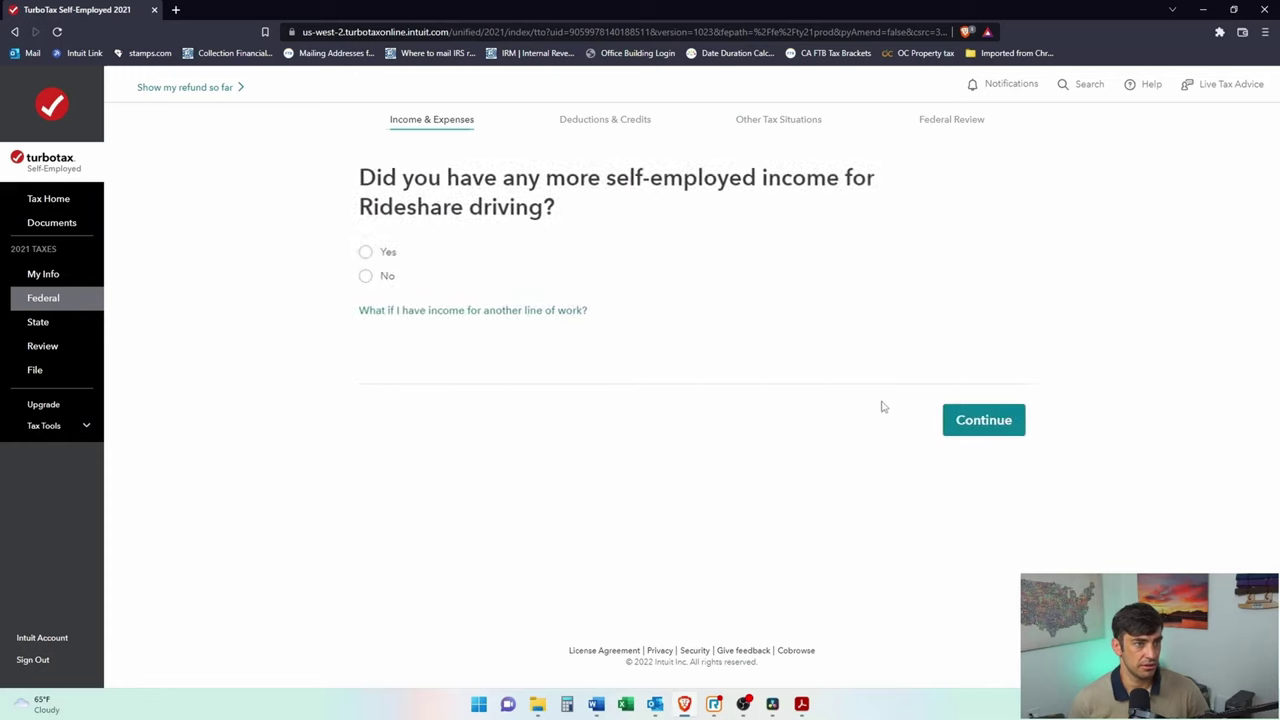
click(365, 276)
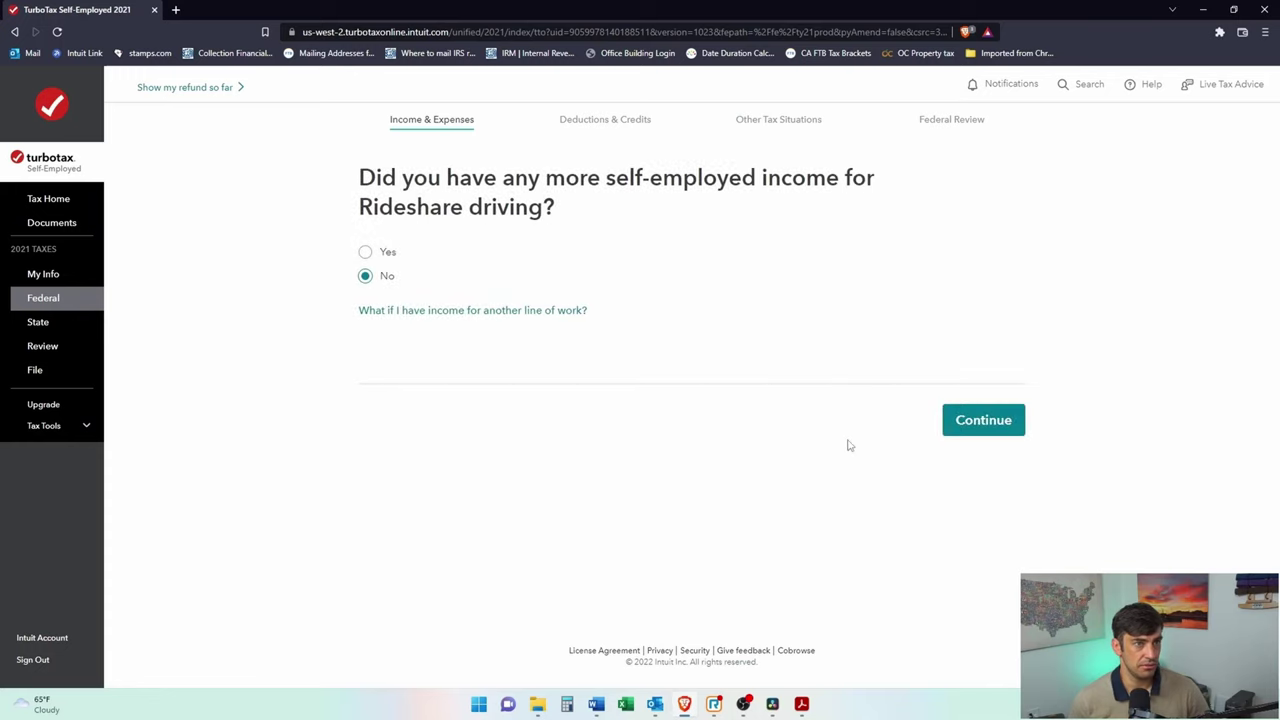
click(976, 421)
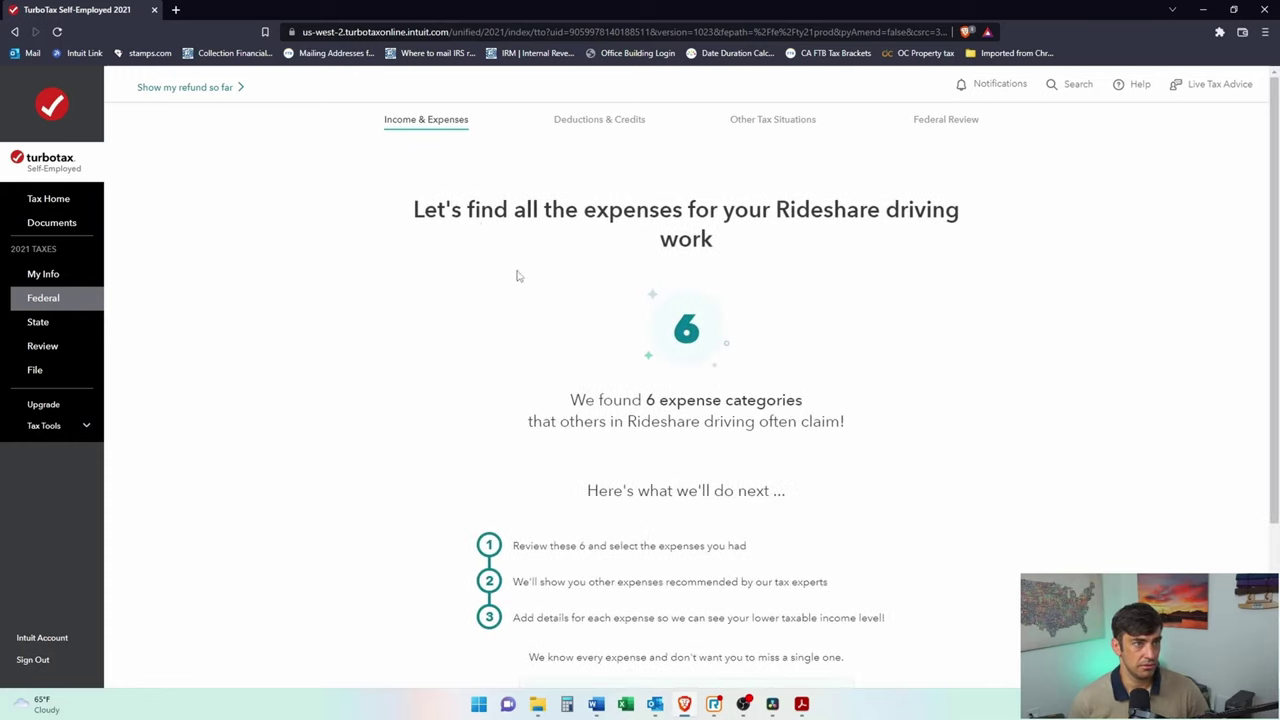
drag(481, 212, 824, 212)
scroll(891, 237, down, 1)
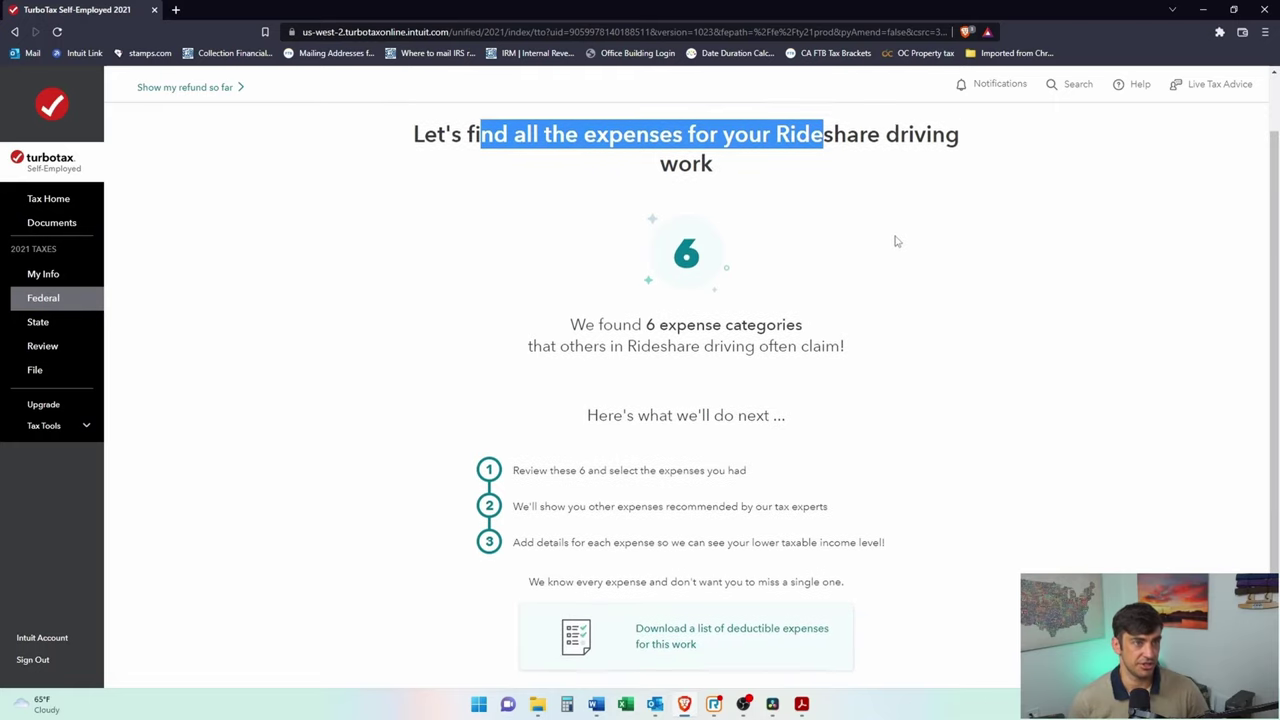
scroll(896, 241, down, 2)
drag(525, 346, 748, 350)
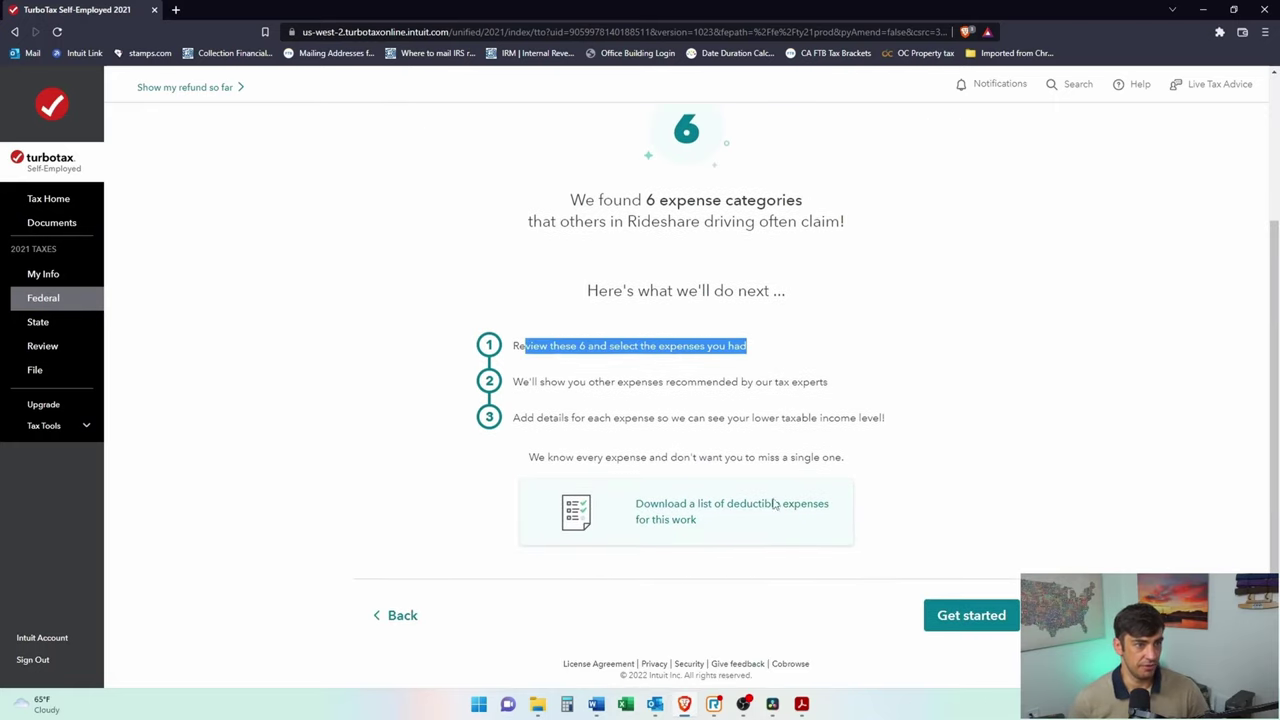
- Open checklist_rideshare.pdf of deductible expenses and look over its less common categories
click(700, 518)
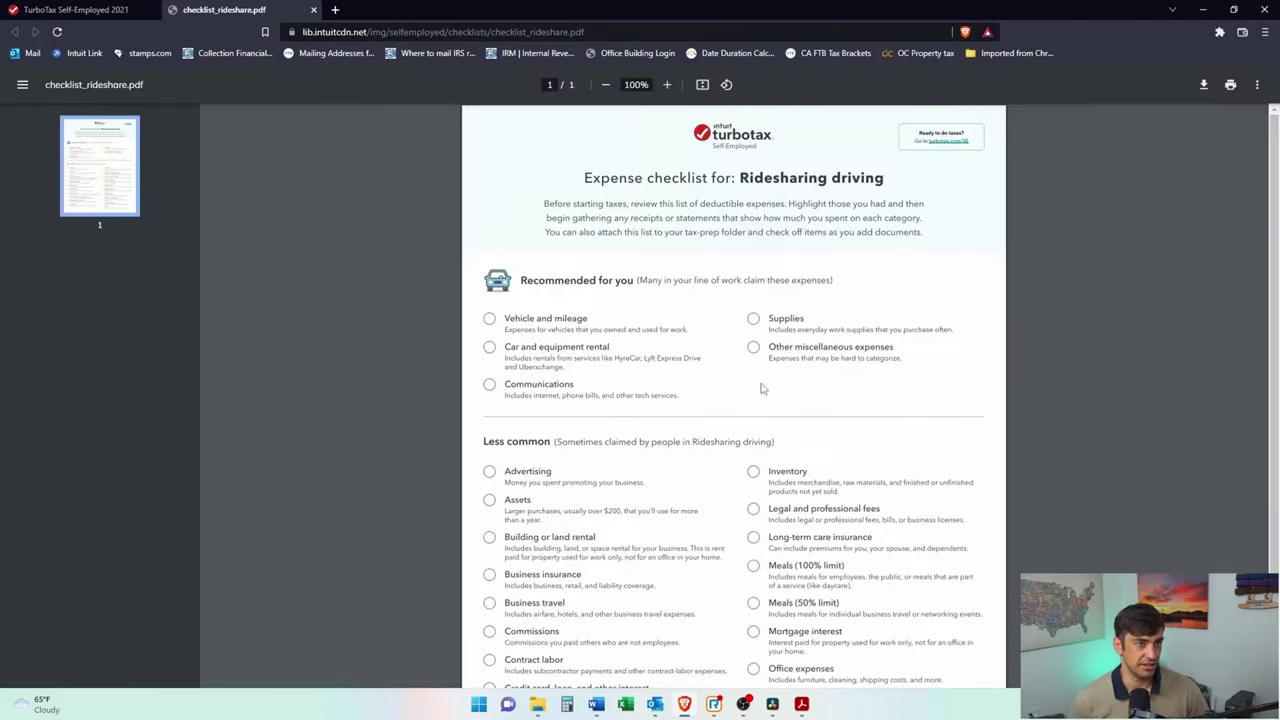
scroll(760, 388, down, 2)
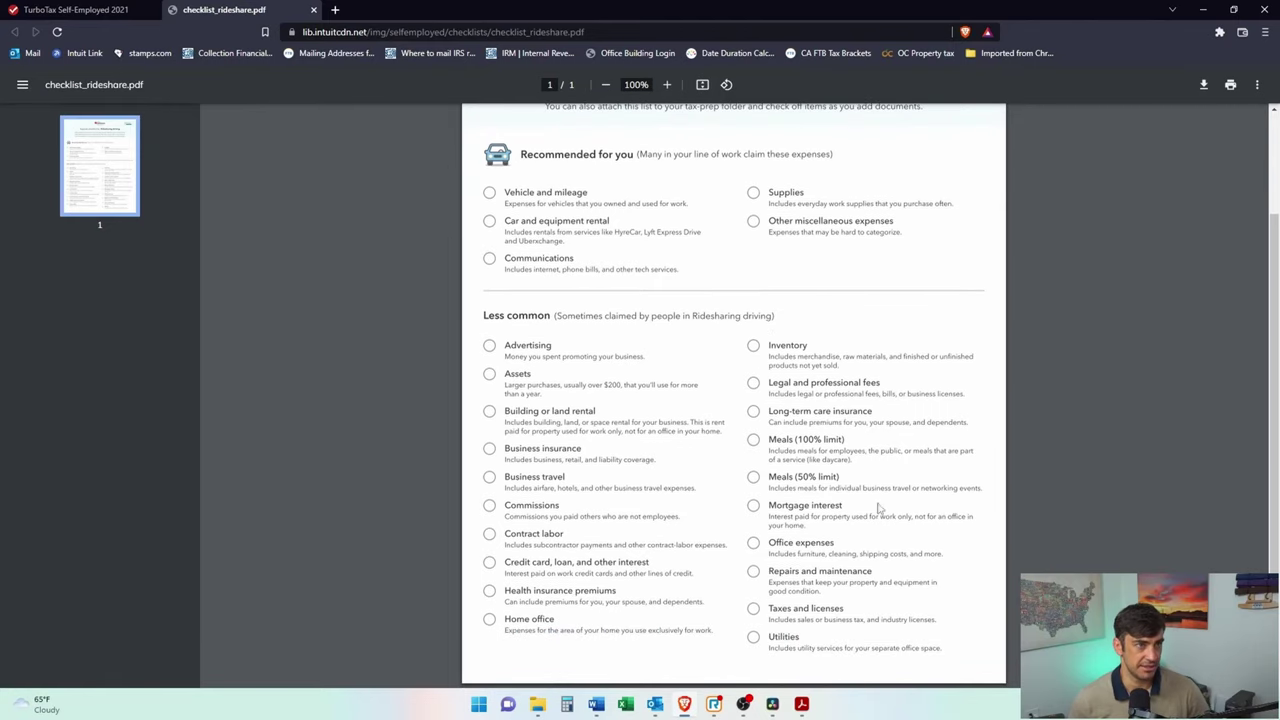
scroll(760, 390, up, 2)
scroll(513, 372, down, 2)
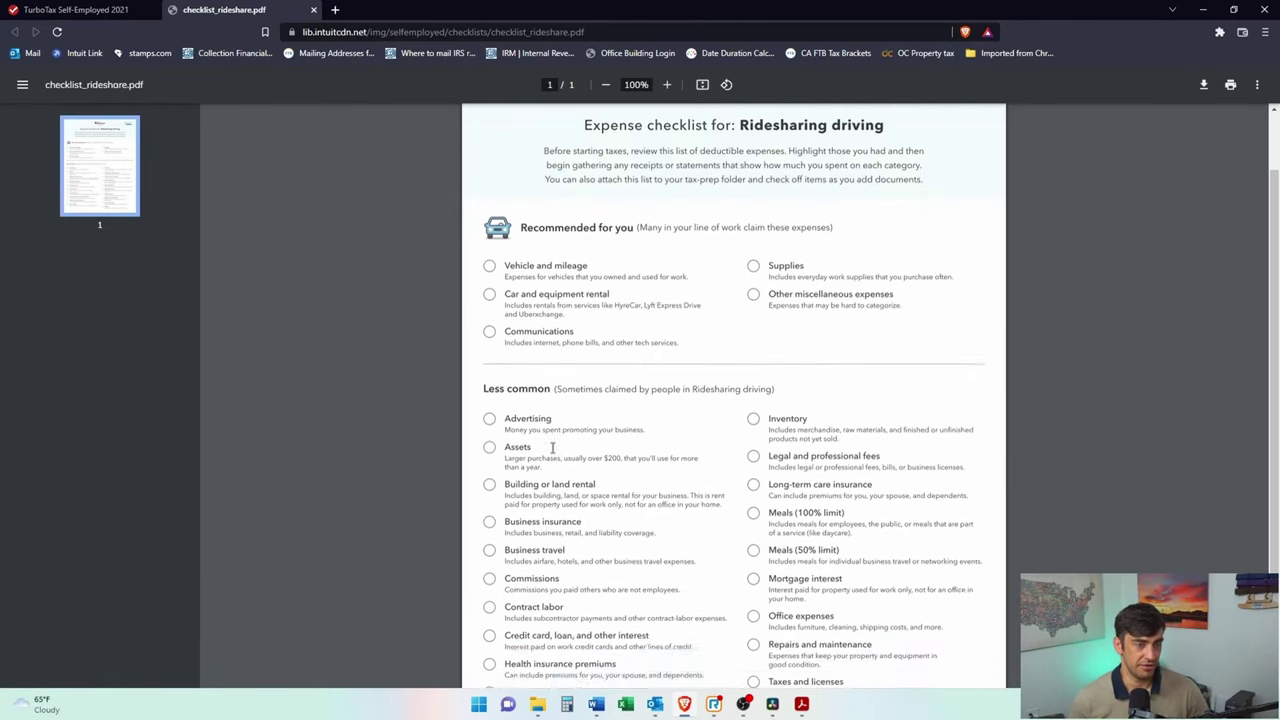
drag(839, 645, 415, 502)
drag(486, 345, 500, 345)
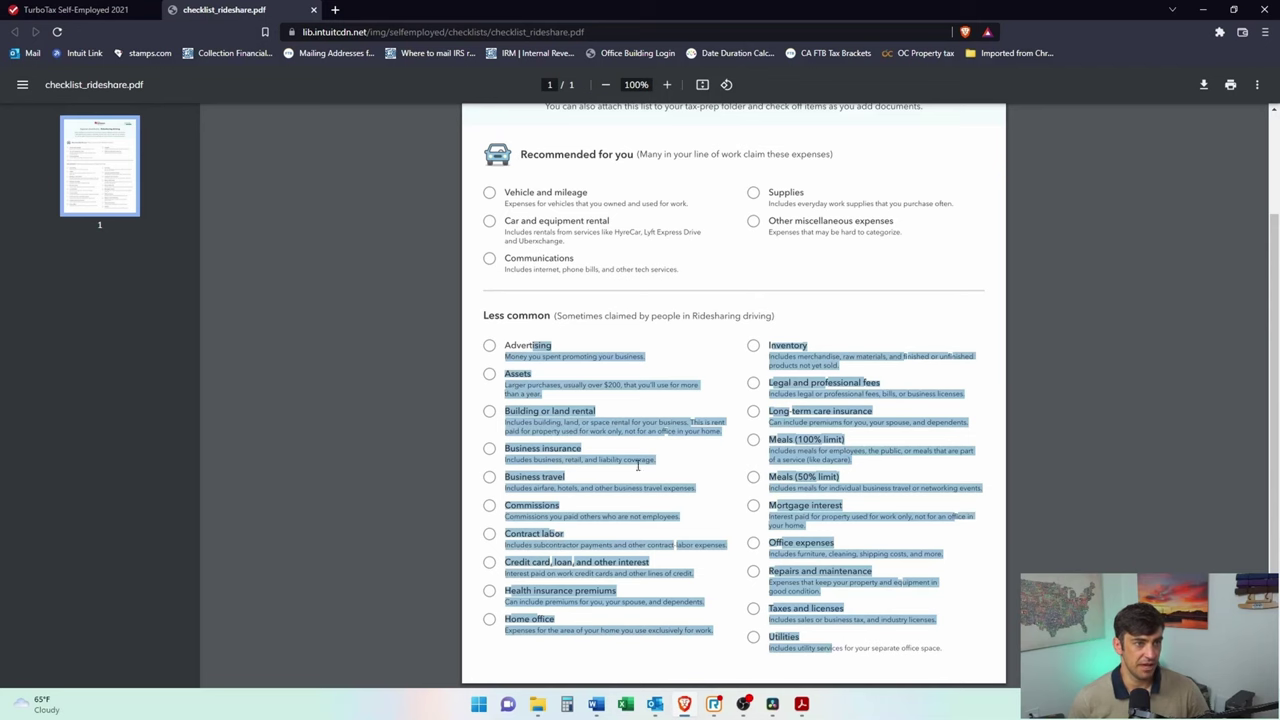
click(872, 612)
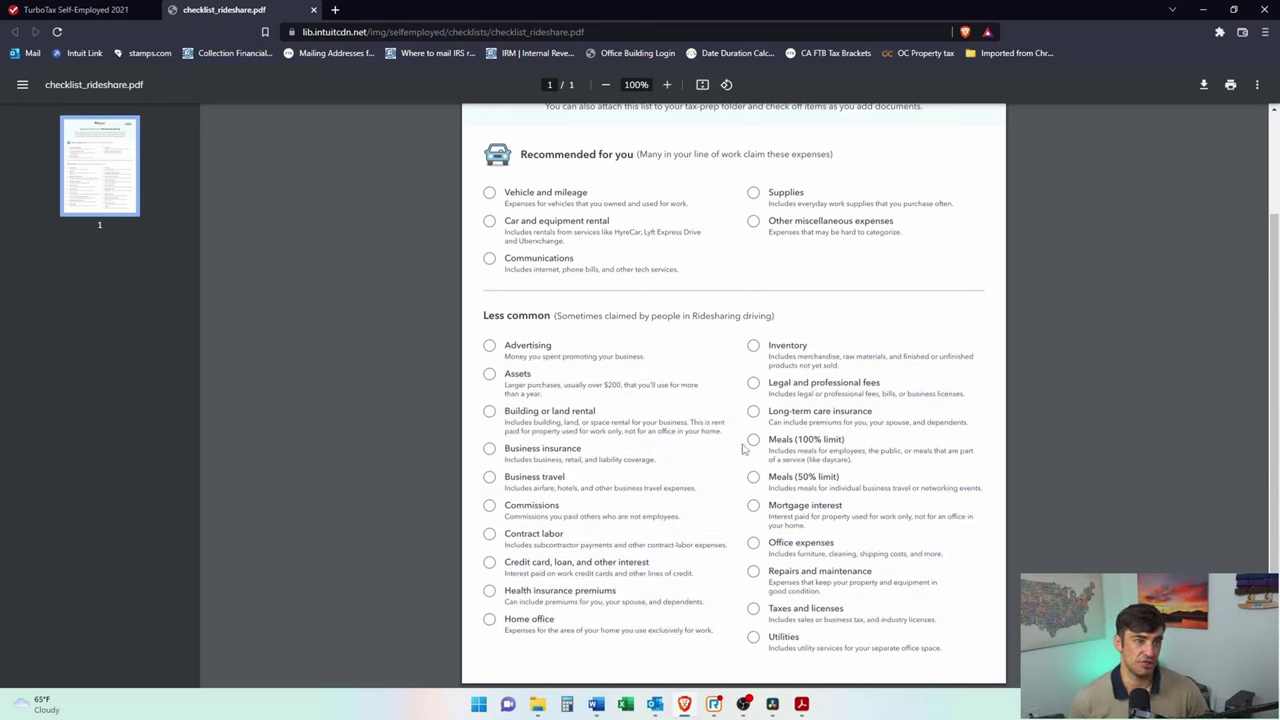
click(538, 706)
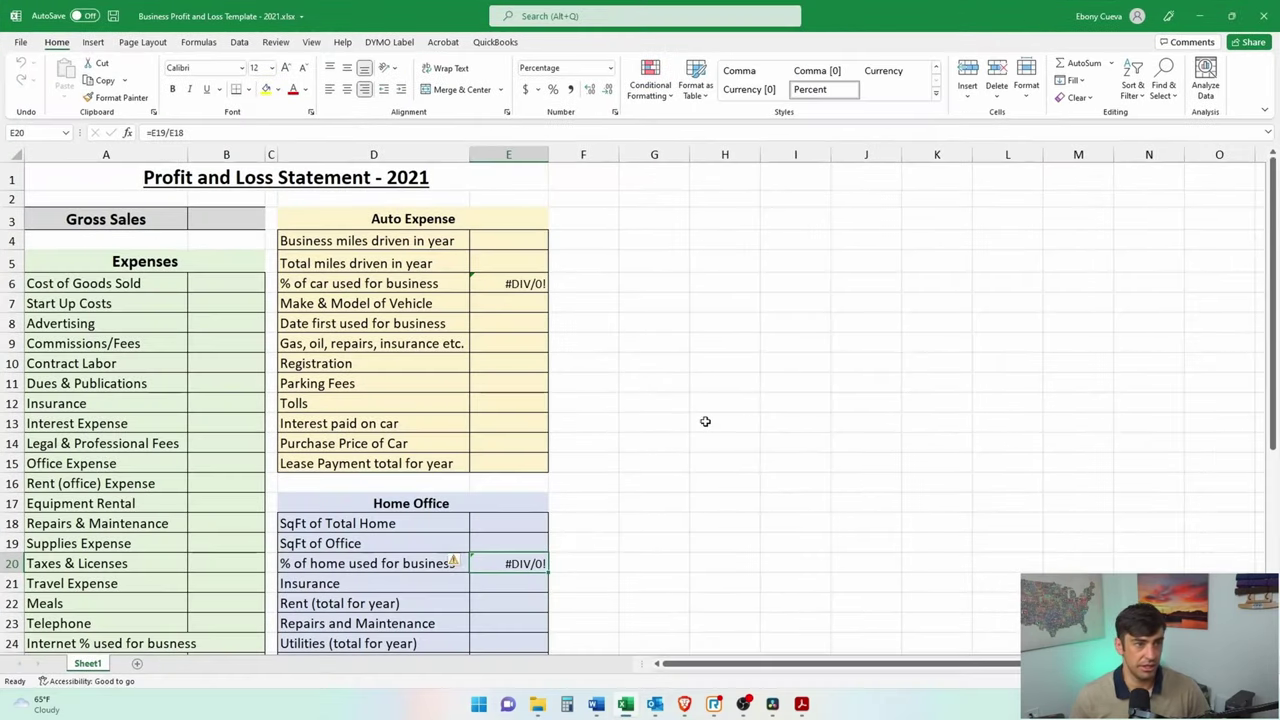
- Go over the template's Gross Sales, Advertising and Expenses cells in Excel
scroll(706, 420, down, 1)
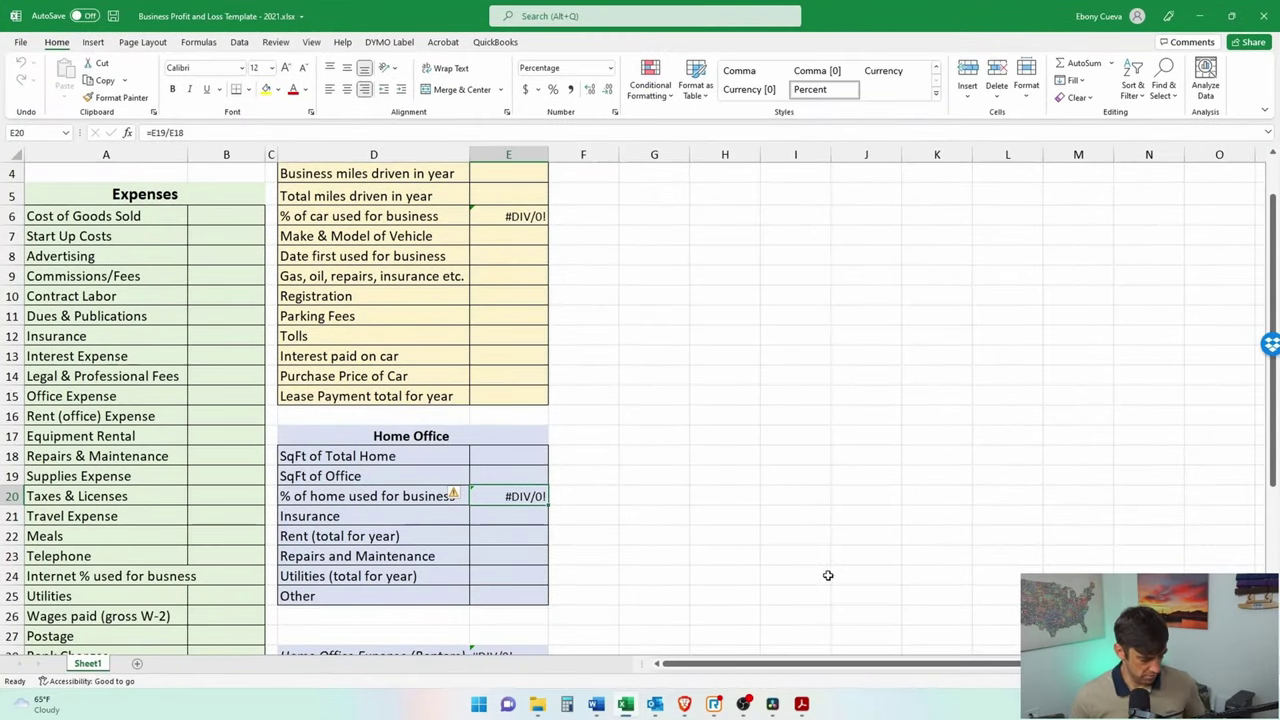
ctrl+scroll(826, 569, down, 2)
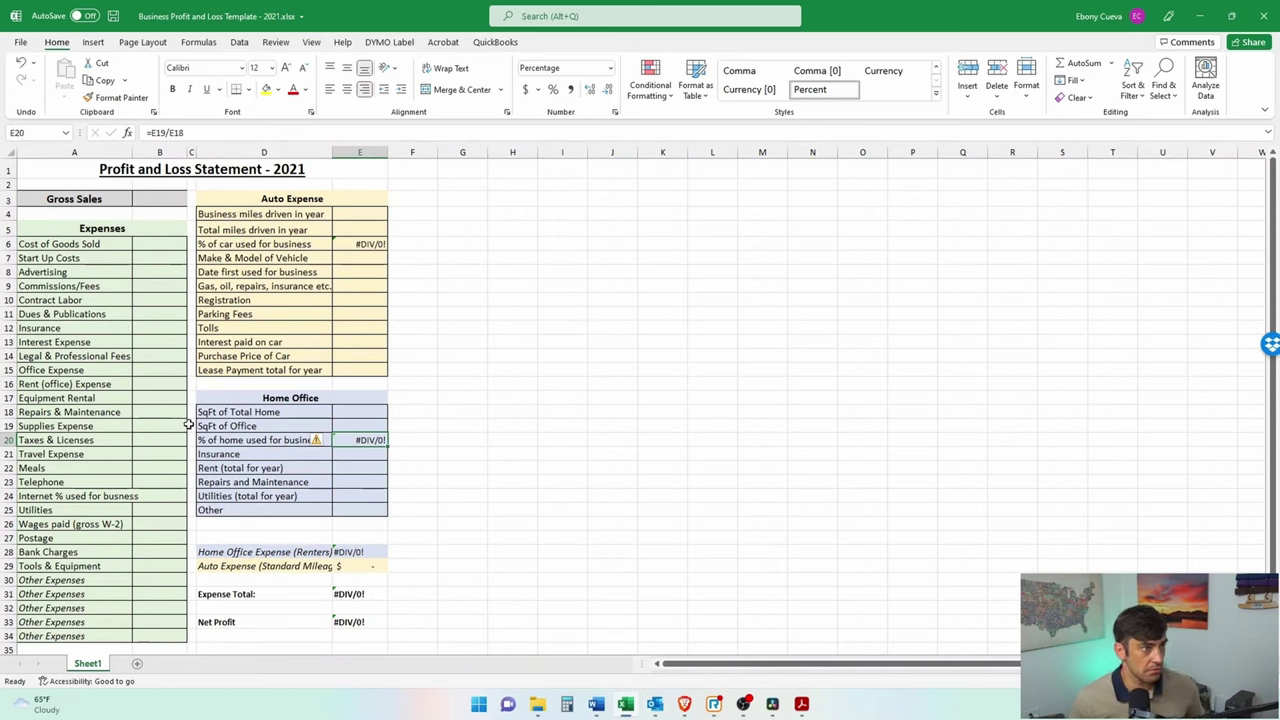
drag(100, 199, 160, 199)
click(170, 282)
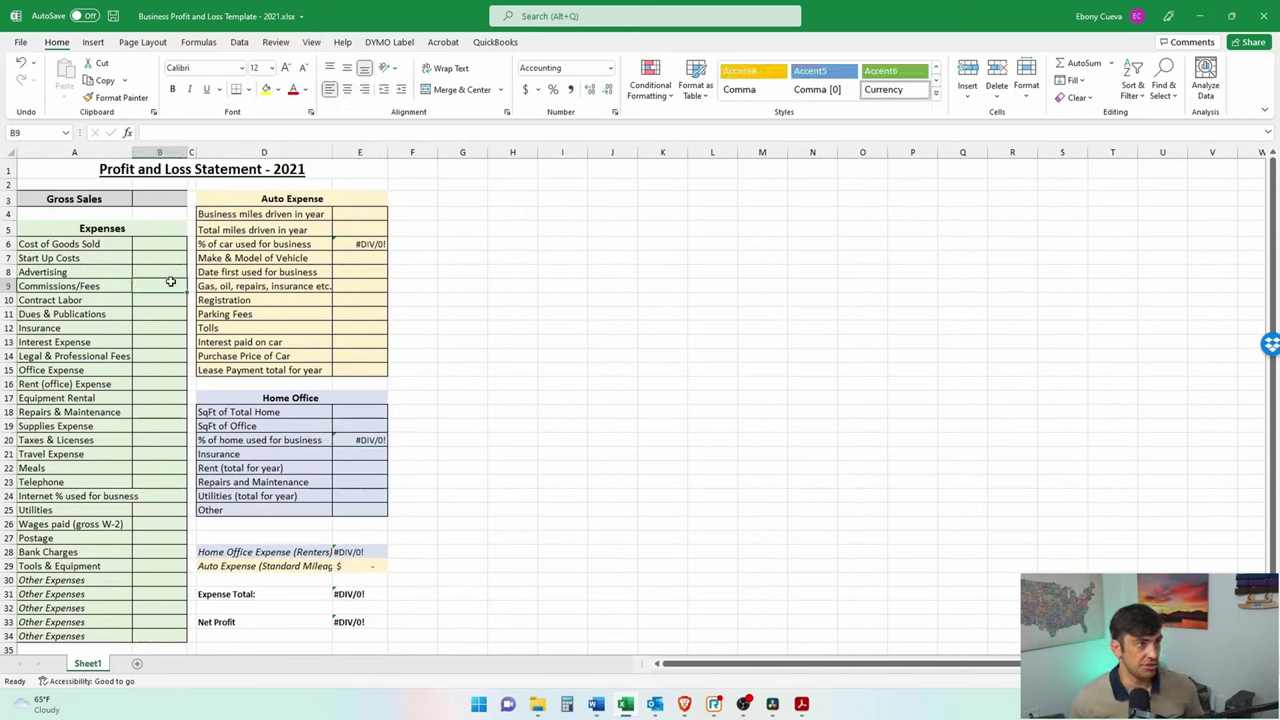
click(172, 201)
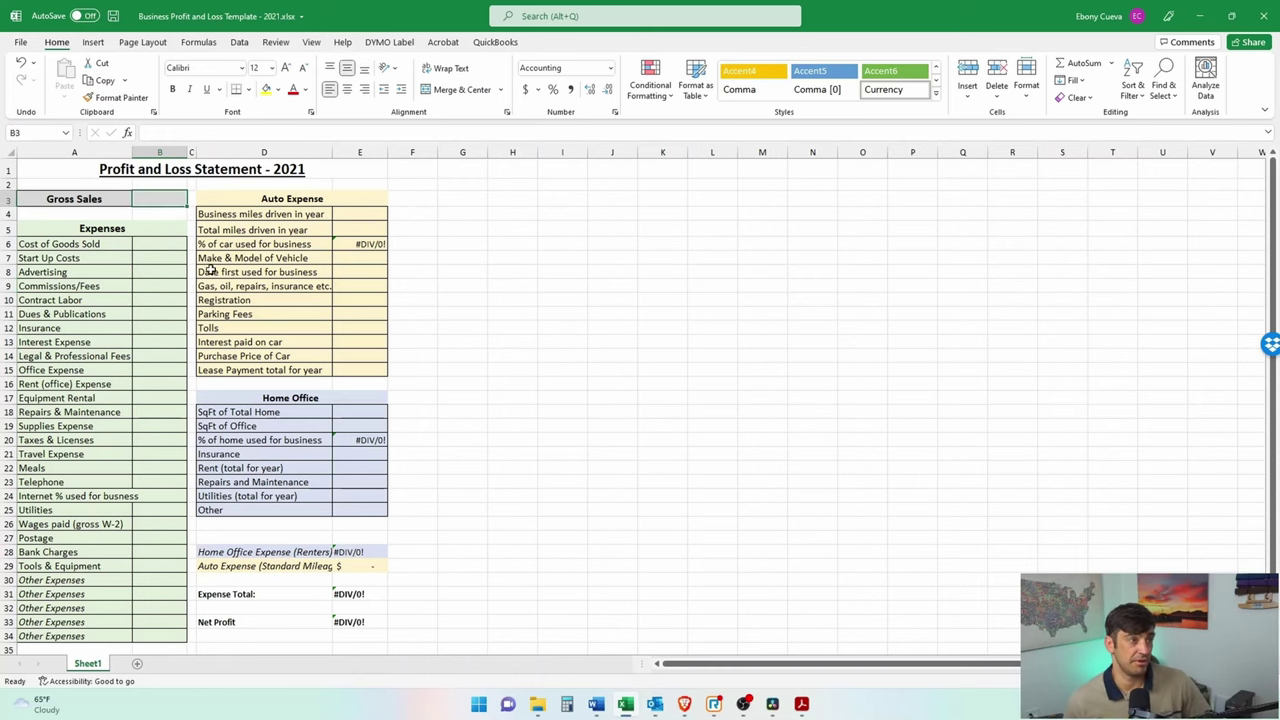
scroll(166, 256, down, 1)
scroll(190, 330, down, 1)
scroll(150, 255, up, 2)
drag(43, 226, 100, 675)
scroll(409, 451, down, 1)
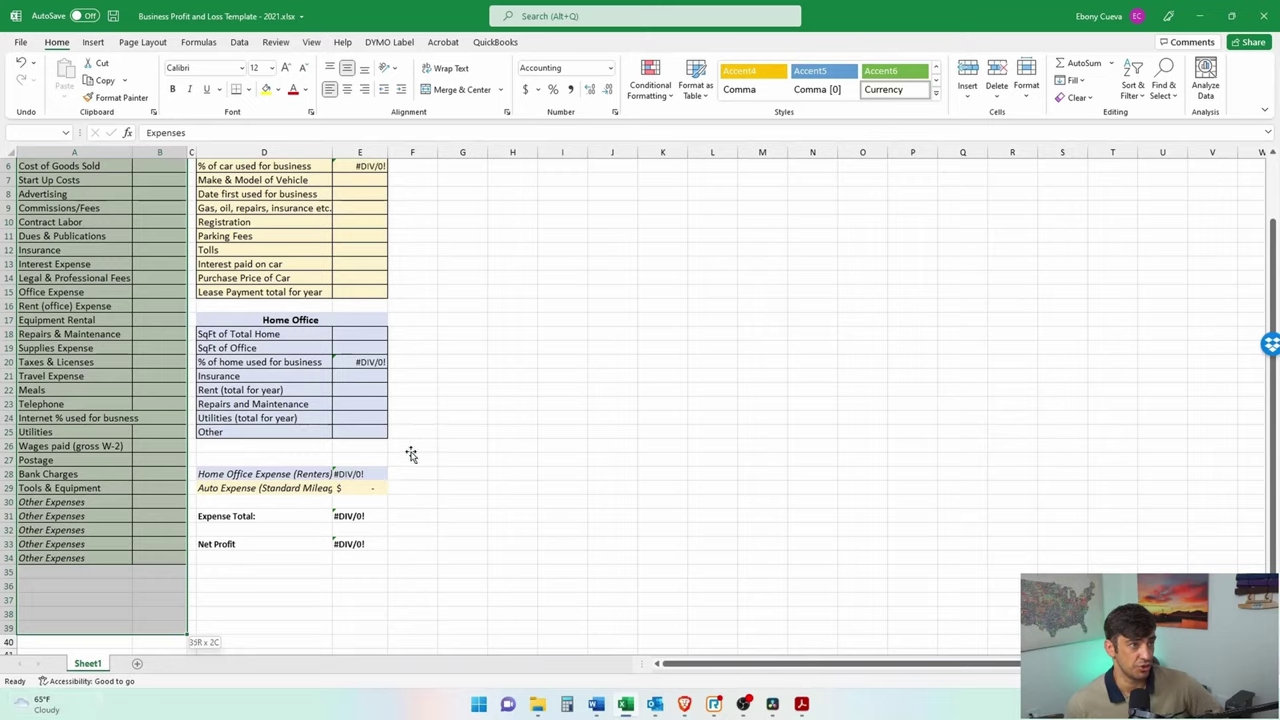
scroll(409, 451, up, 2)
- Review the Home Office, Auto Expense and Net Profit sections, then bring the checklist PDF forward
drag(230, 398, 343, 509)
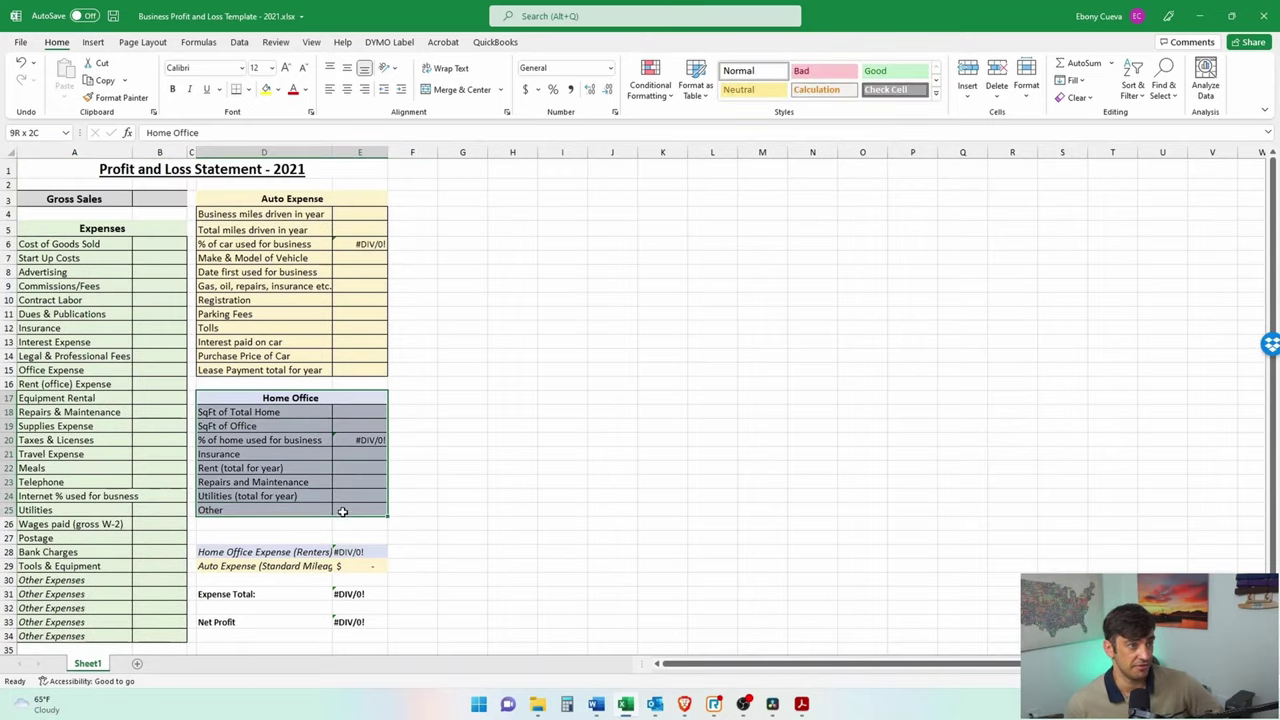
drag(240, 200, 343, 368)
click(412, 316)
scroll(326, 552, down, 2)
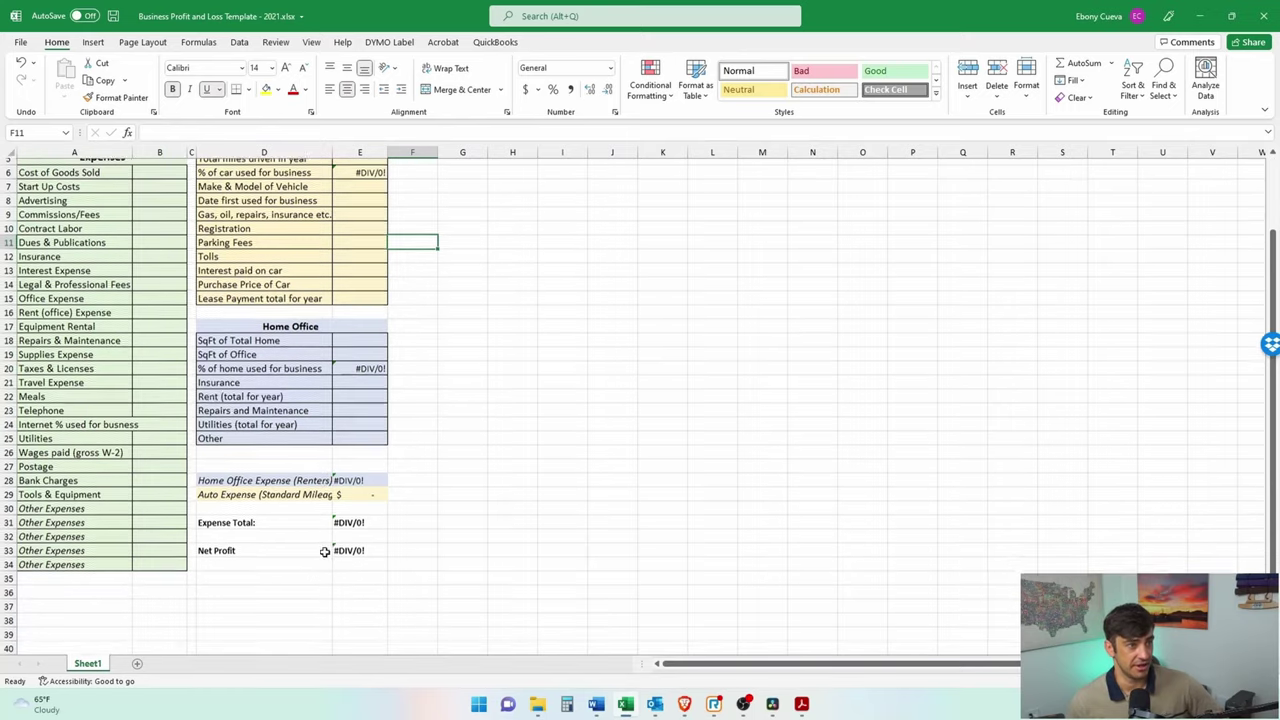
click(355, 530)
scroll(531, 497, up, 2)
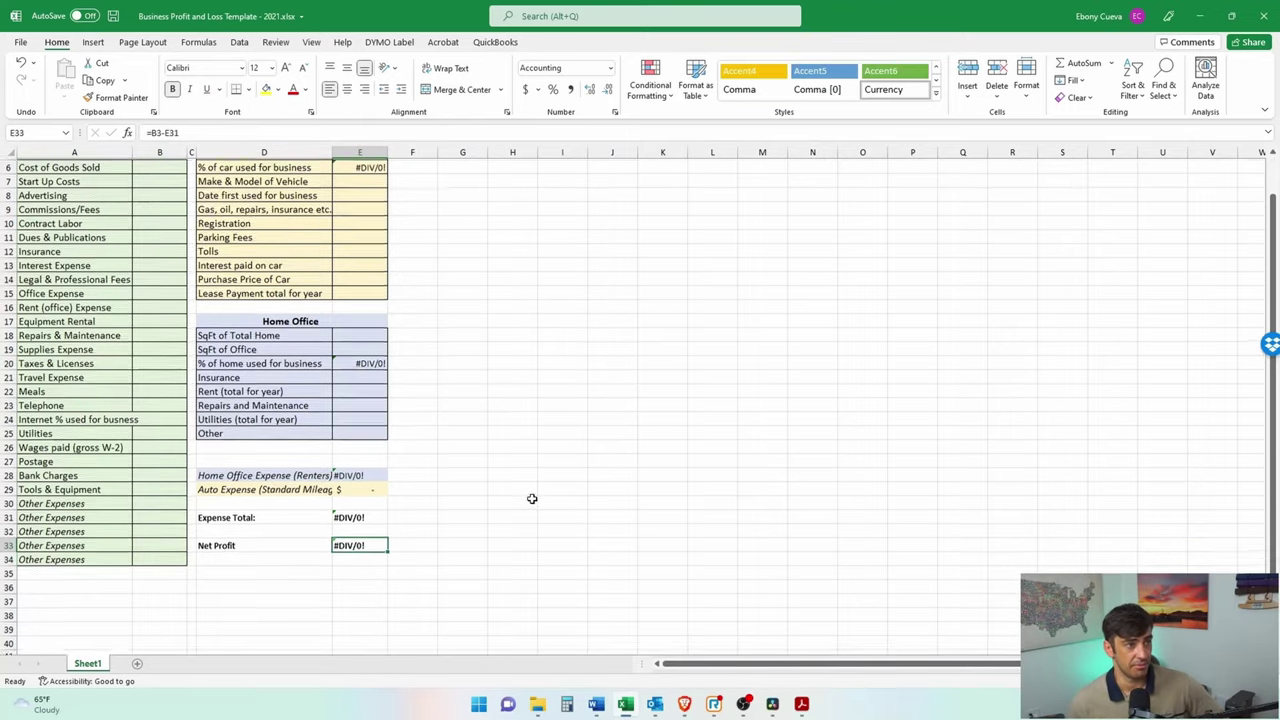
double_click(906, 13)
click(965, 600)
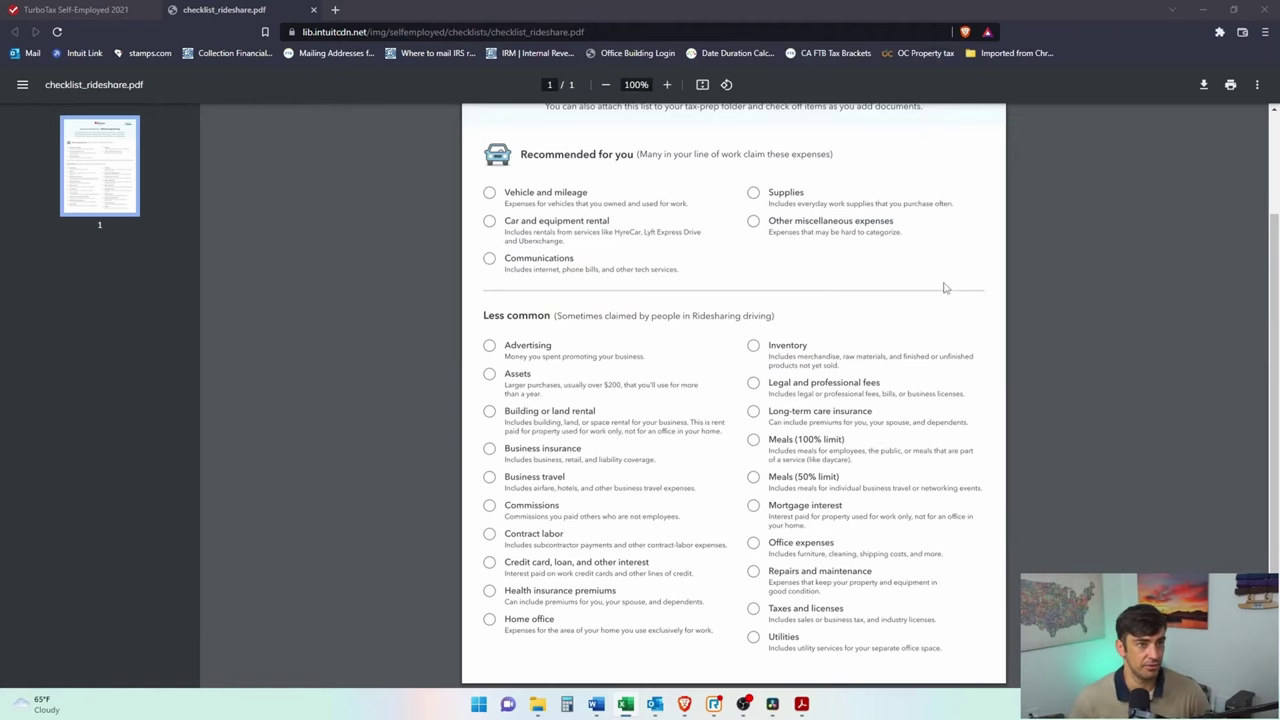
- Return to TurboTax and begin choosing the Rideshare driving expense categories
click(100, 10)
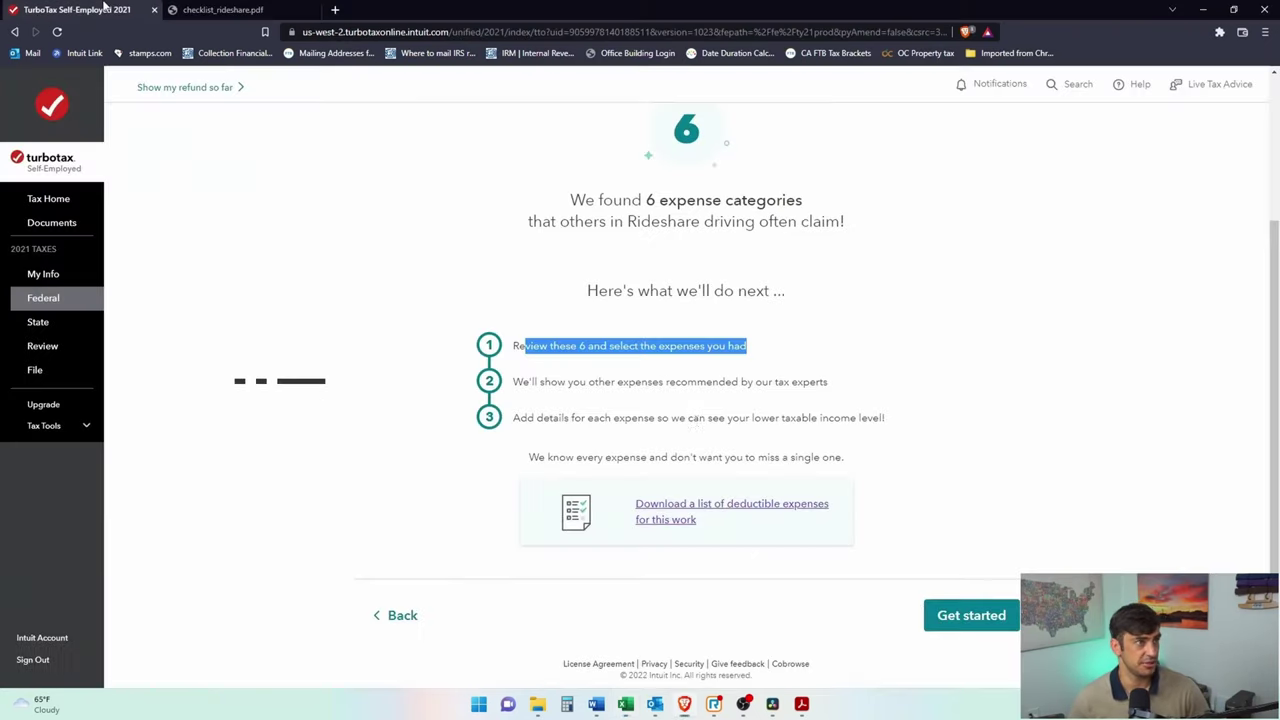
click(962, 613)
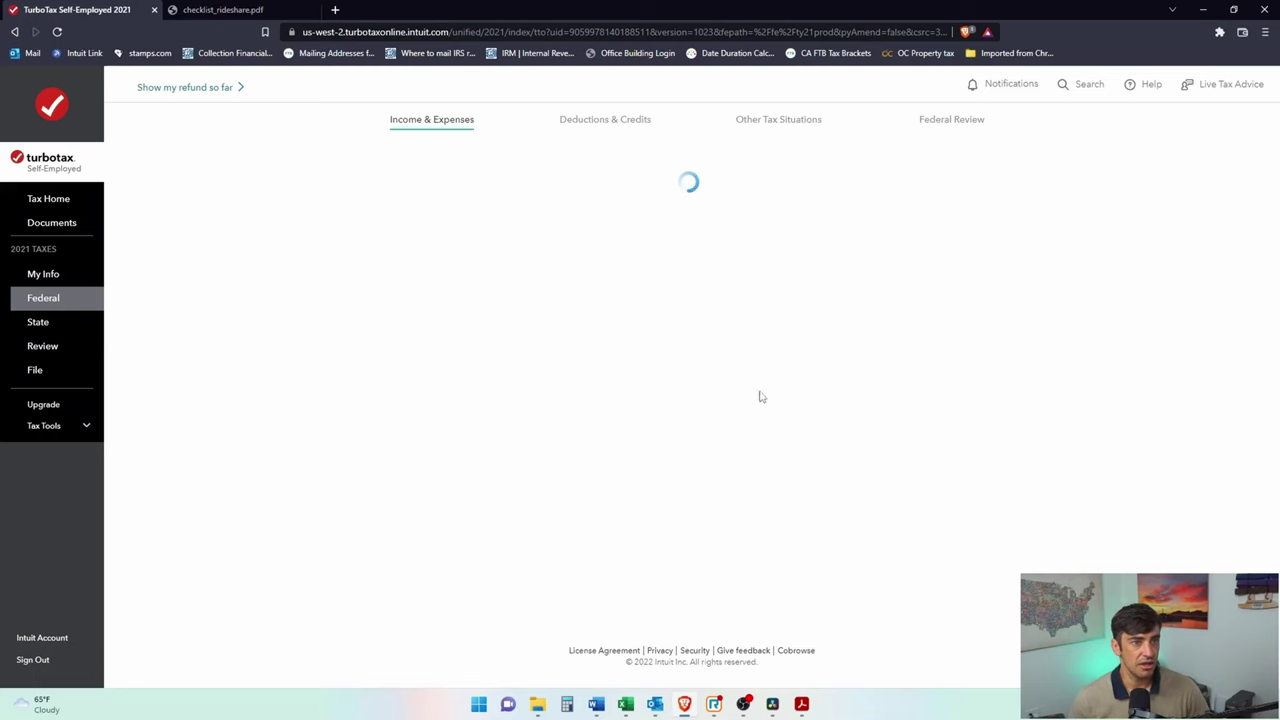
scroll(630, 298, down, 3)
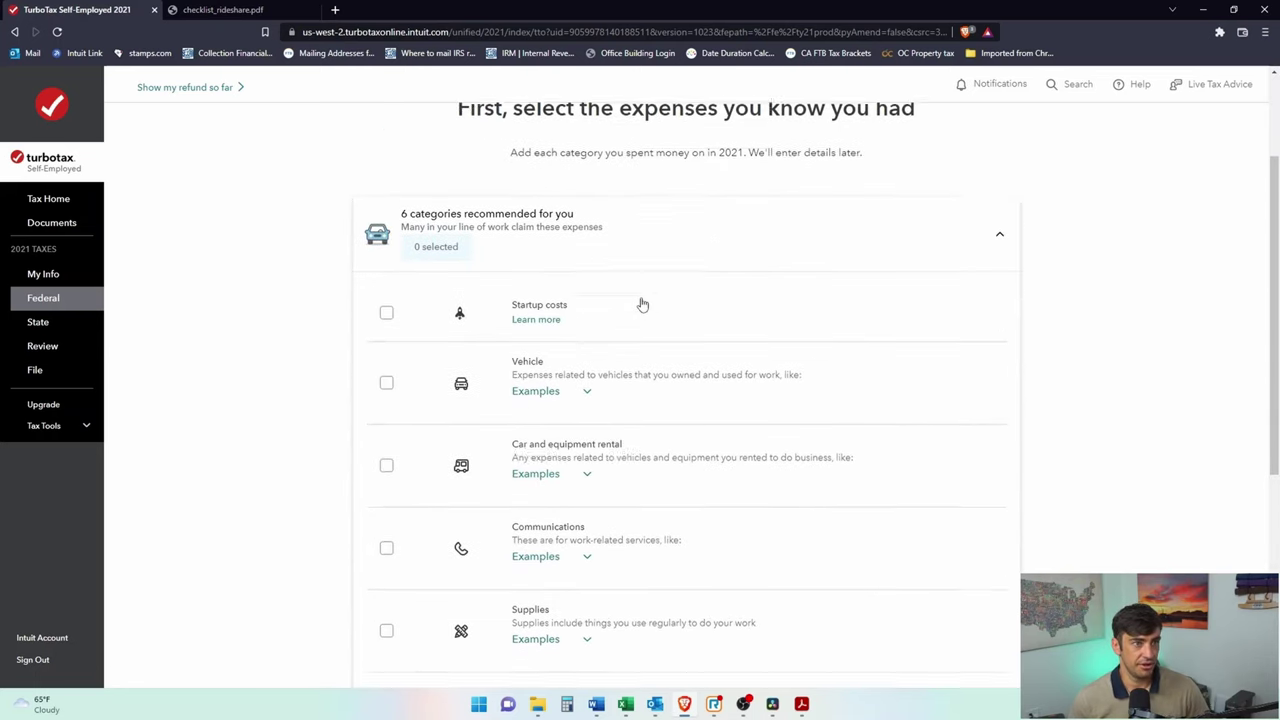
scroll(722, 298, up, 2)
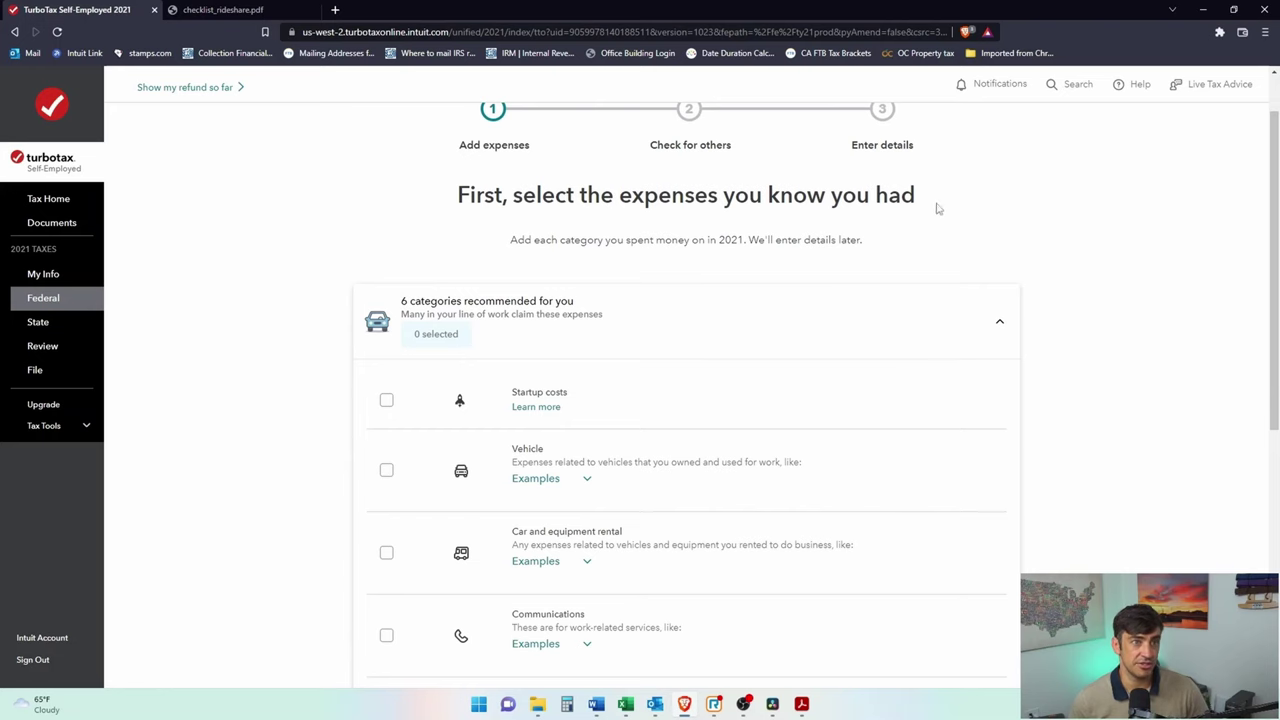
scroll(958, 208, down, 1)
key(alt+Tab)
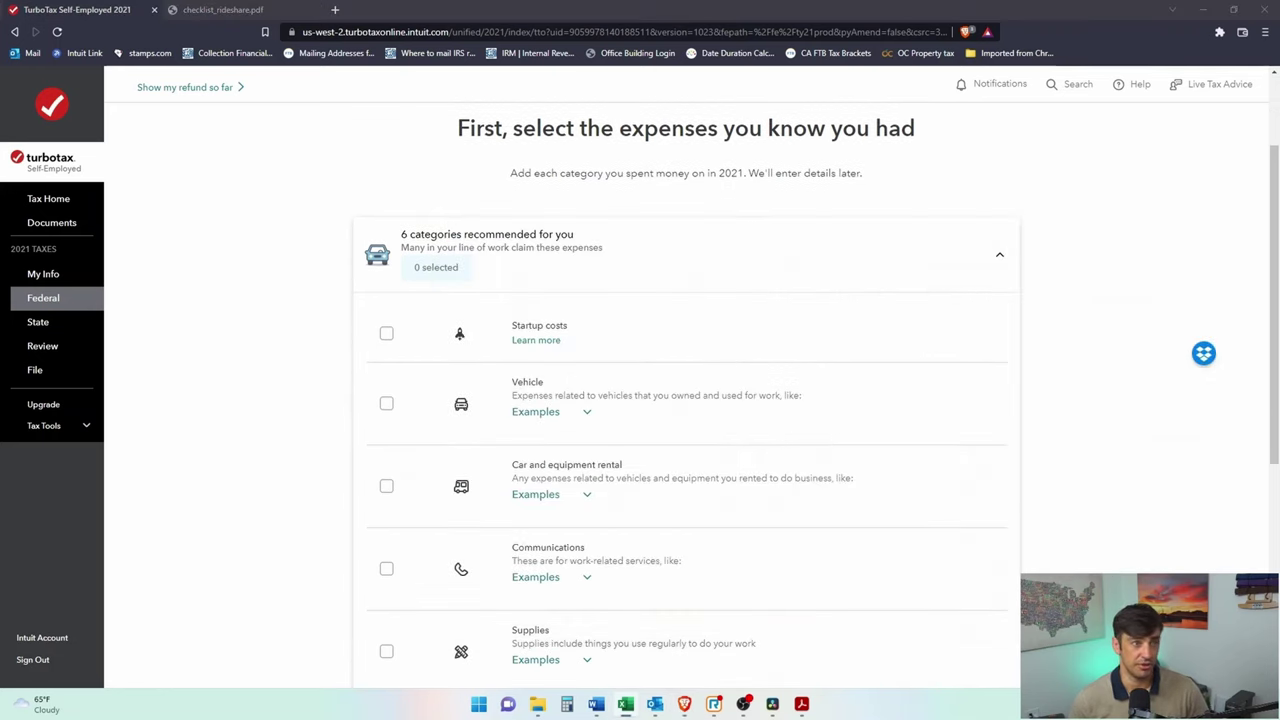
scroll(532, 397, down, 2)
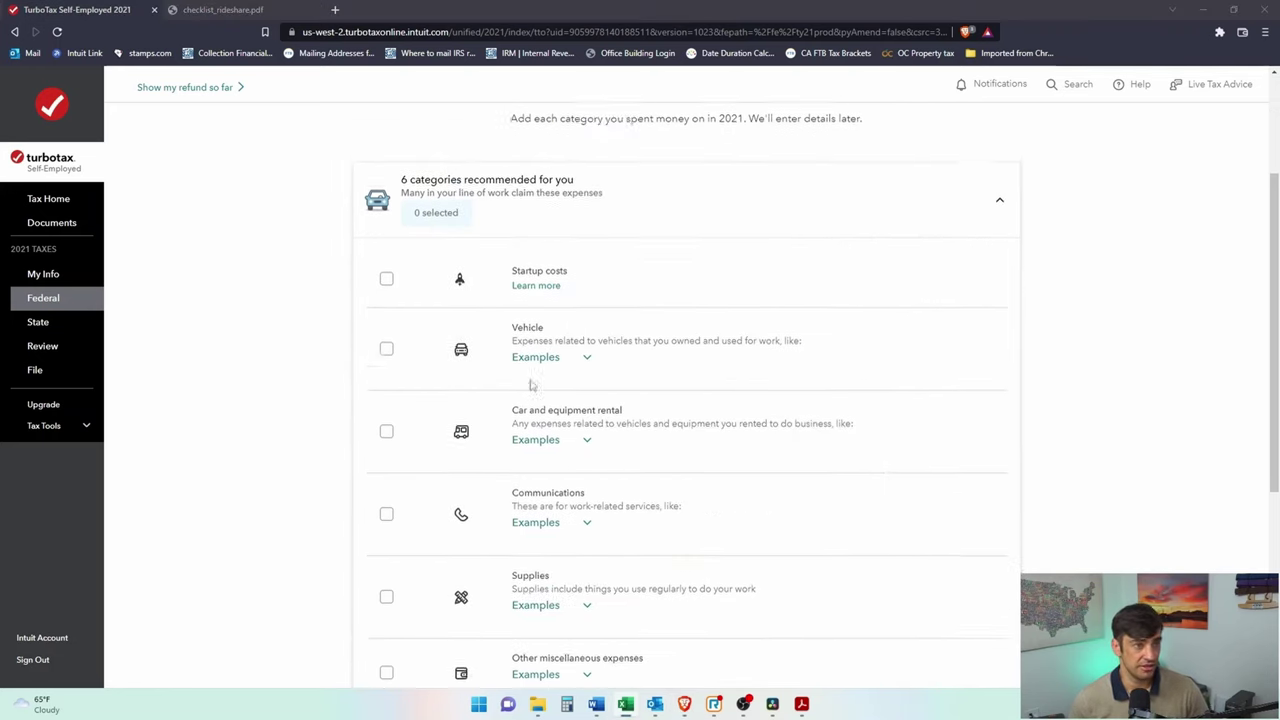
click(388, 273)
- Tick Vehicle, Communications, Supplies and Other miscellaneous expenses, noting the Uber service fees example
click(387, 272)
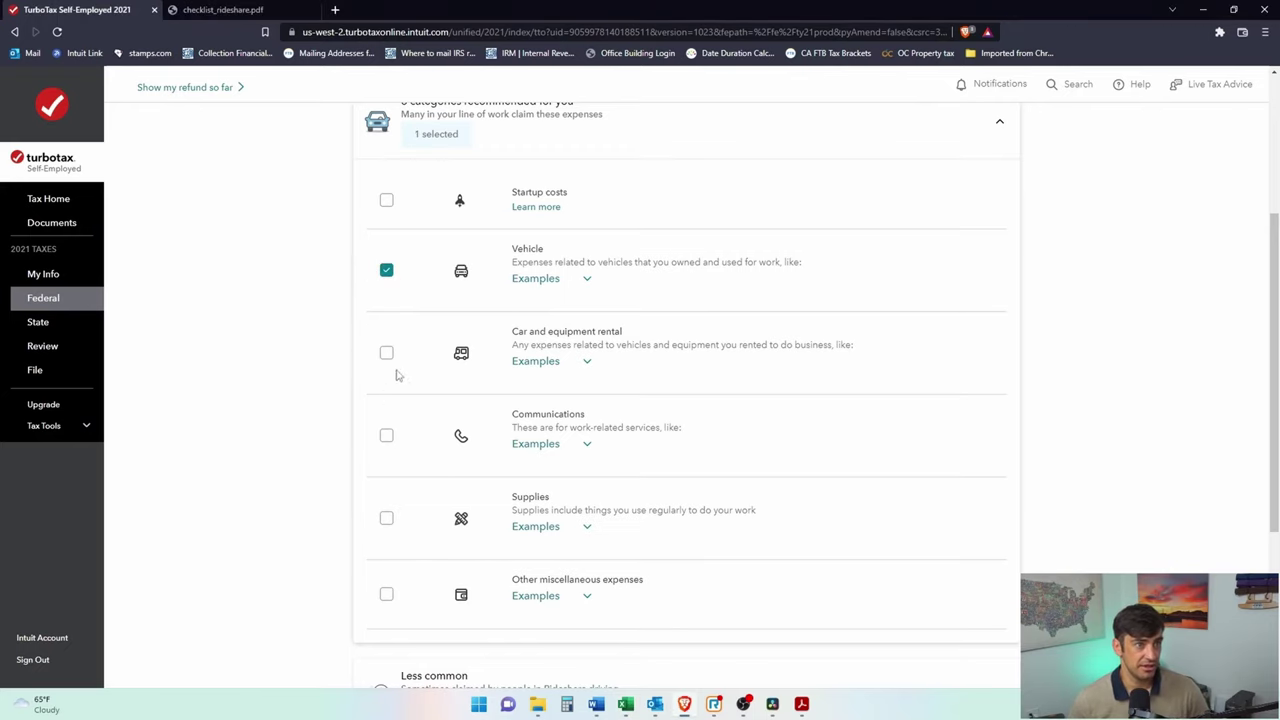
scroll(569, 424, down, 1)
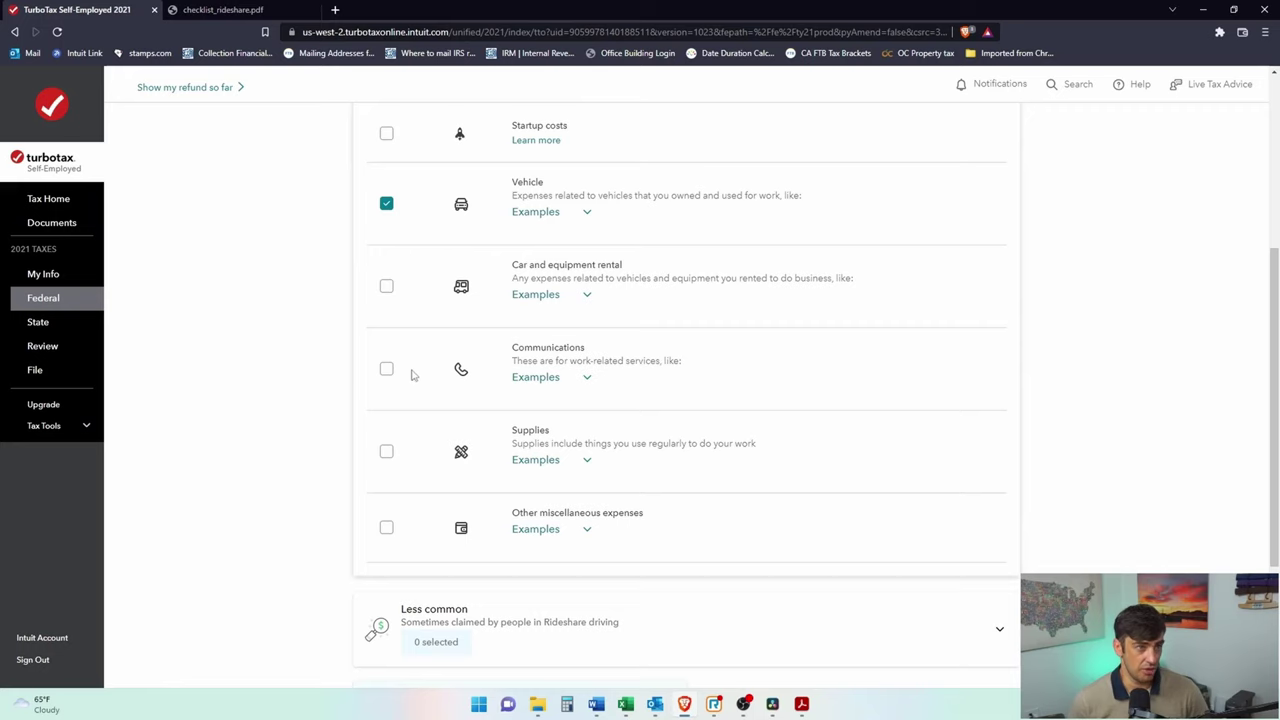
click(386, 368)
scroll(510, 415, down, 2)
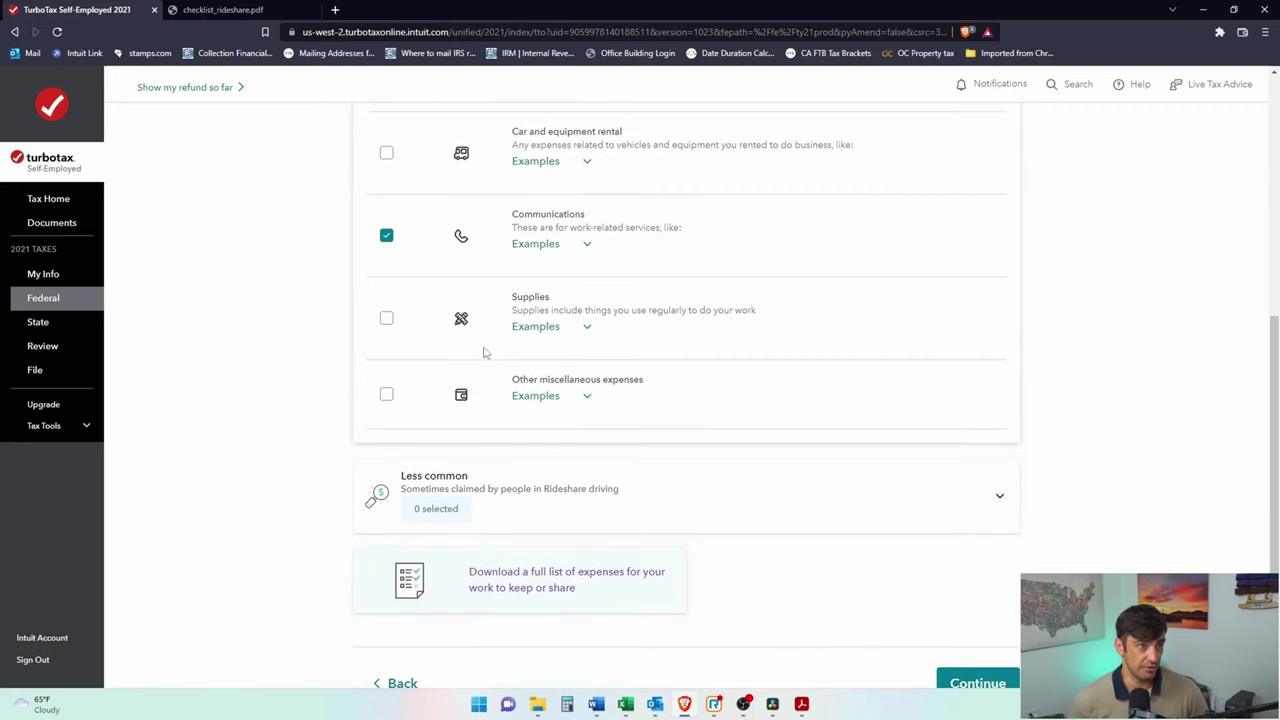
click(387, 318)
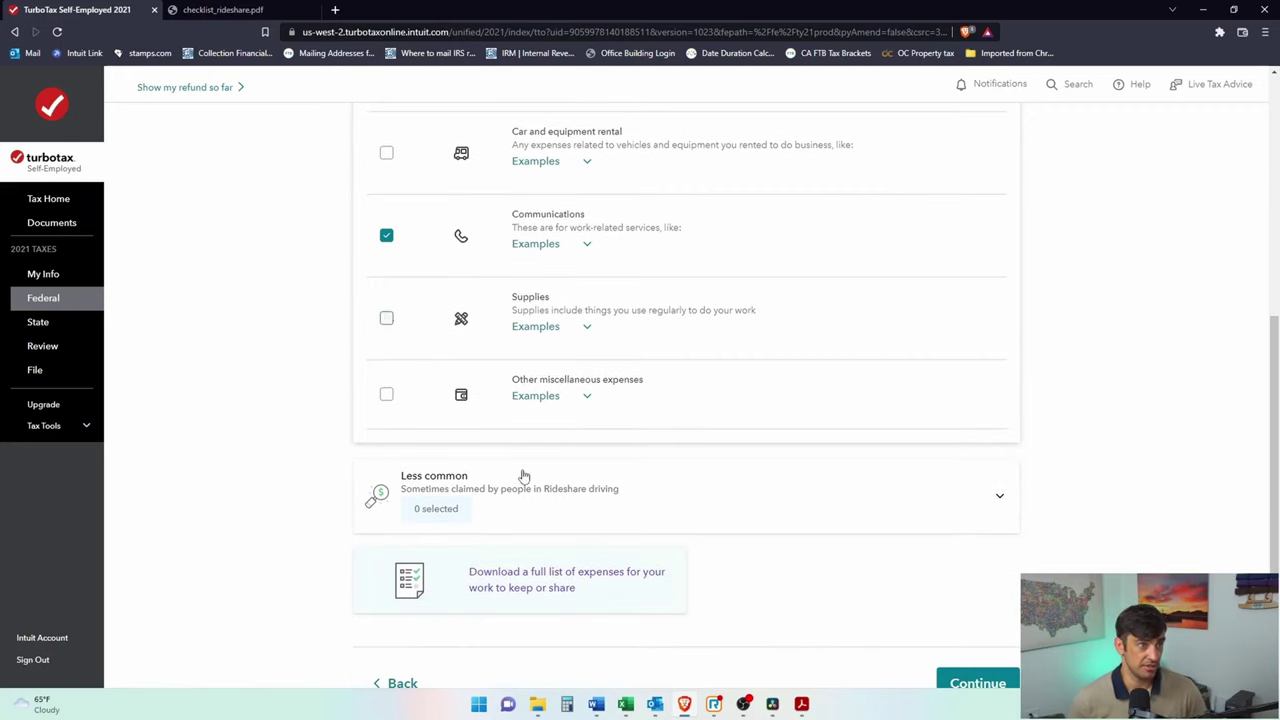
click(588, 398)
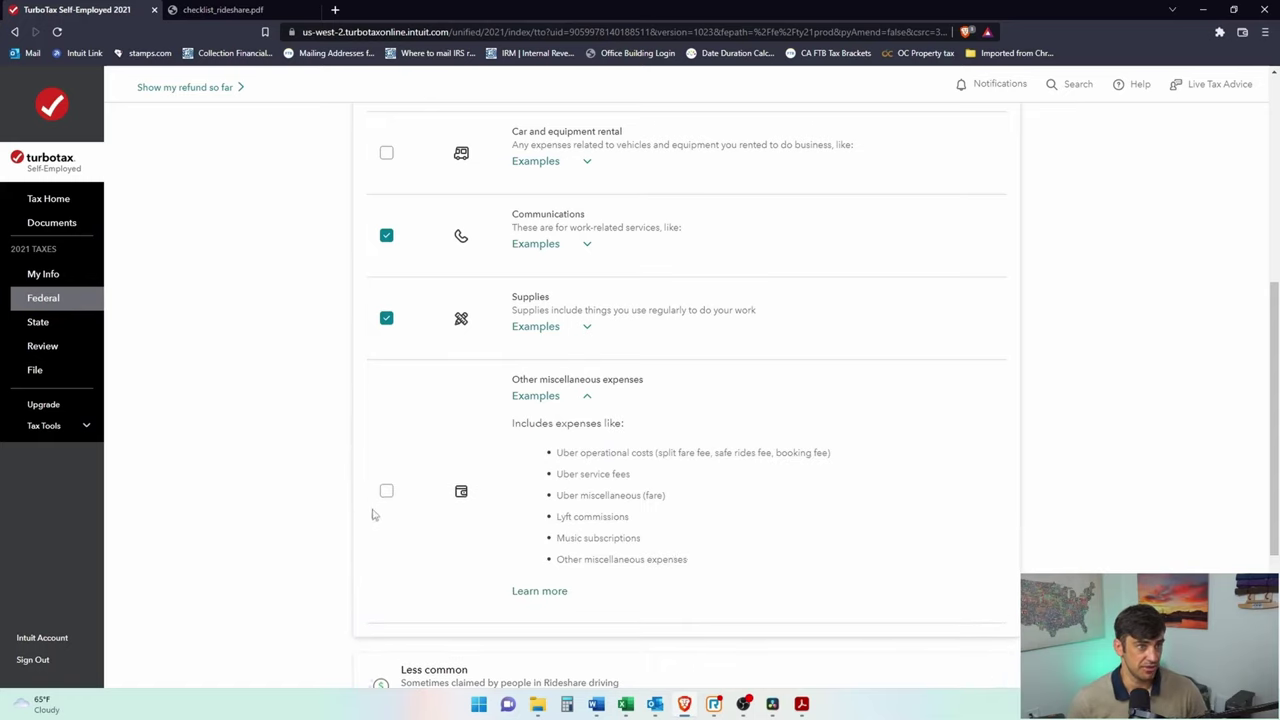
click(386, 490)
drag(626, 477, 563, 475)
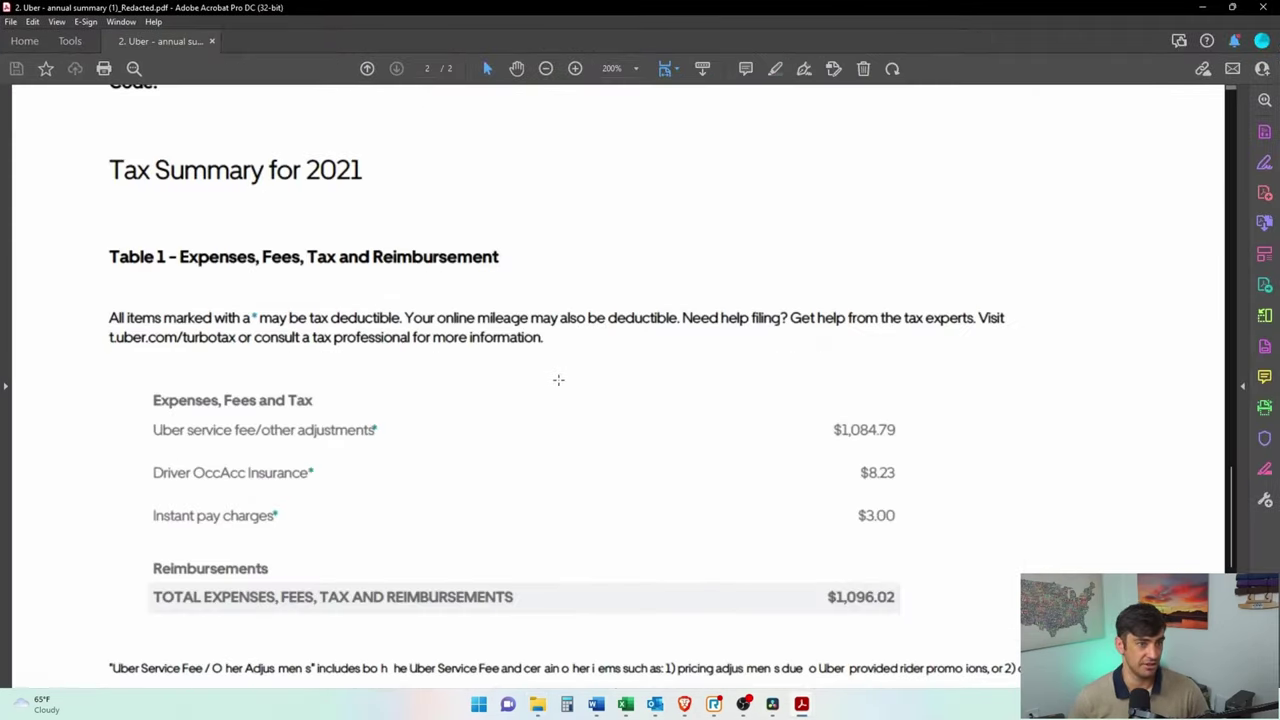
- Scroll the Uber annual summary PDF and highlight the gross trip earnings amount
scroll(556, 378, down, 1)
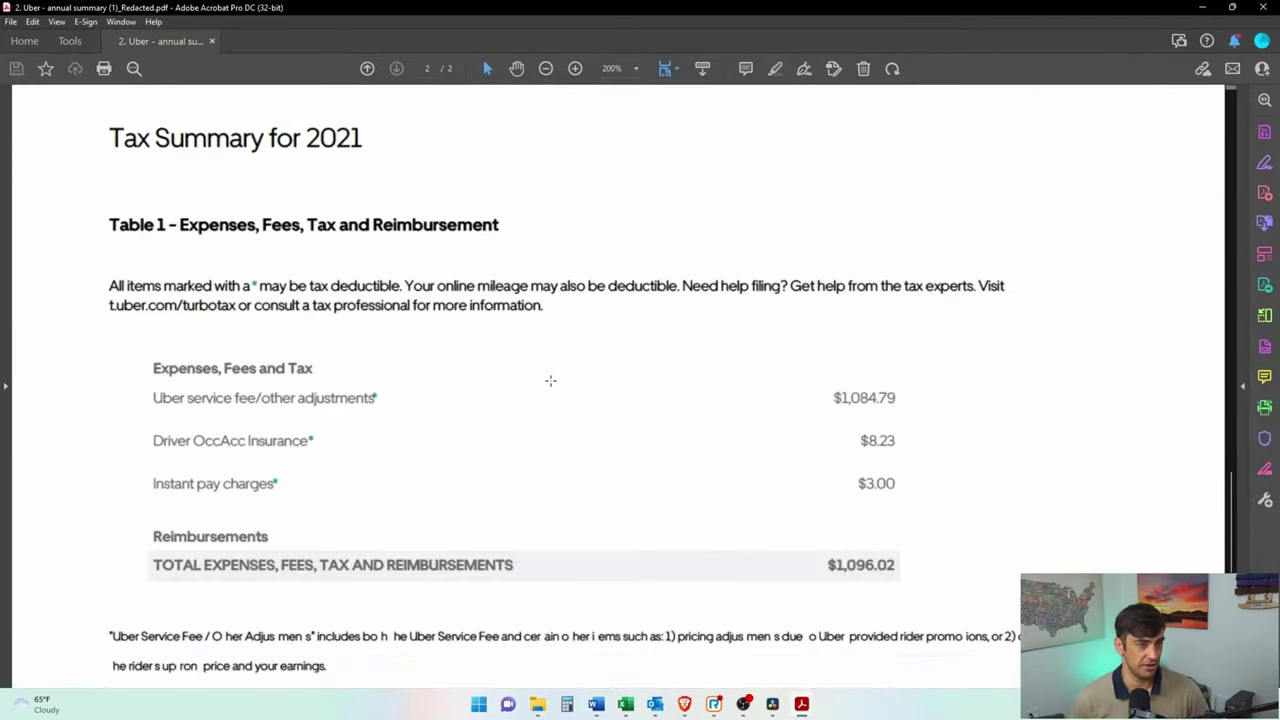
scroll(556, 376, up, 7)
scroll(556, 376, down, 3)
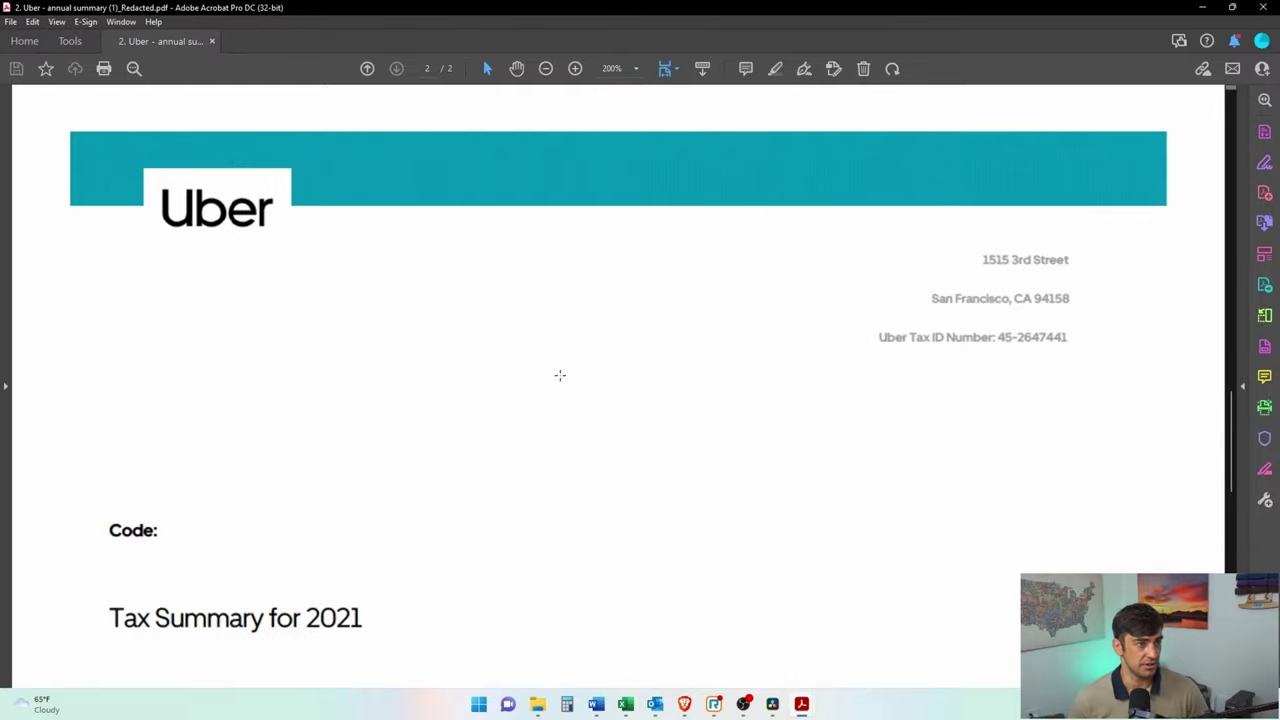
scroll(565, 372, up, 2)
scroll(565, 372, down, 6)
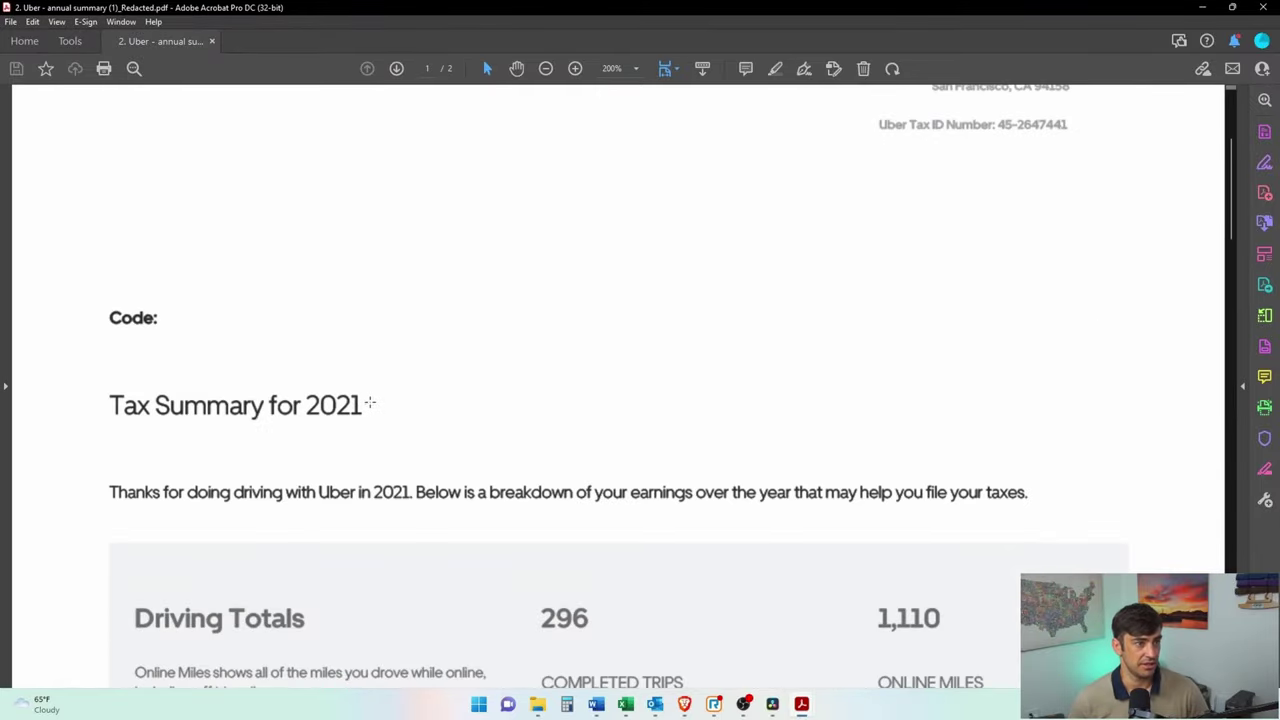
scroll(771, 343, up, 2)
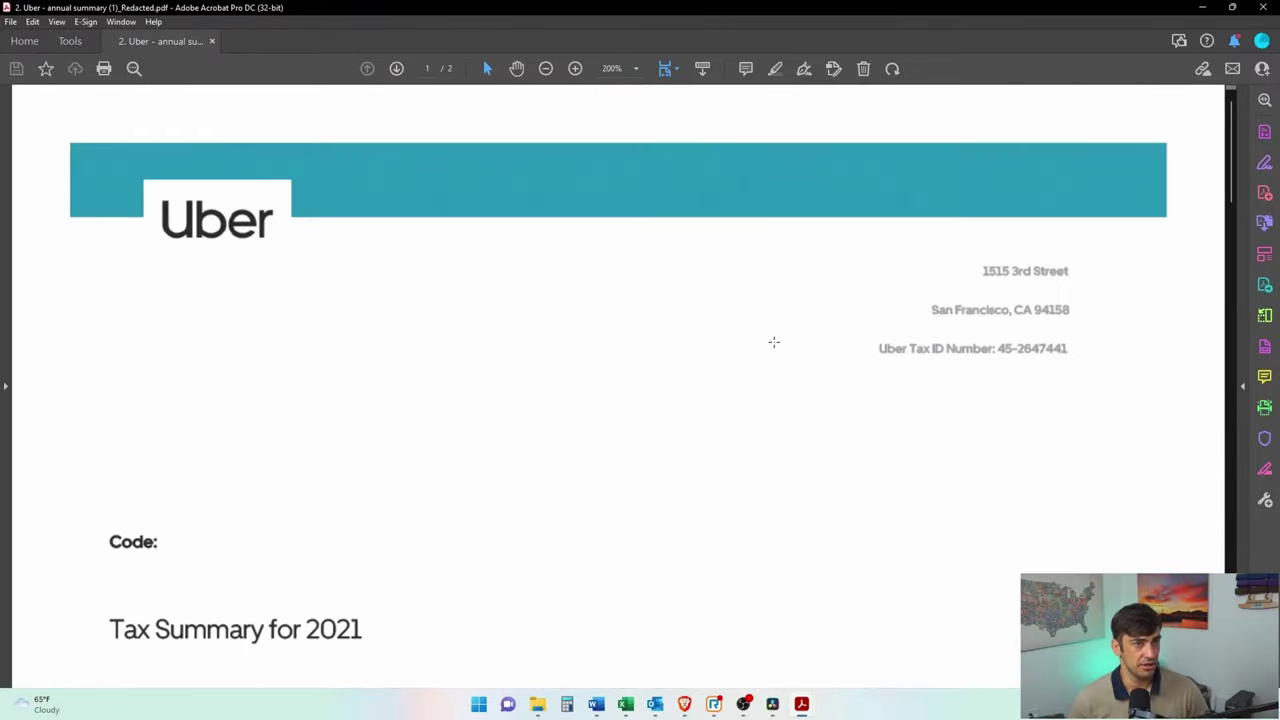
scroll(774, 331, down, 5)
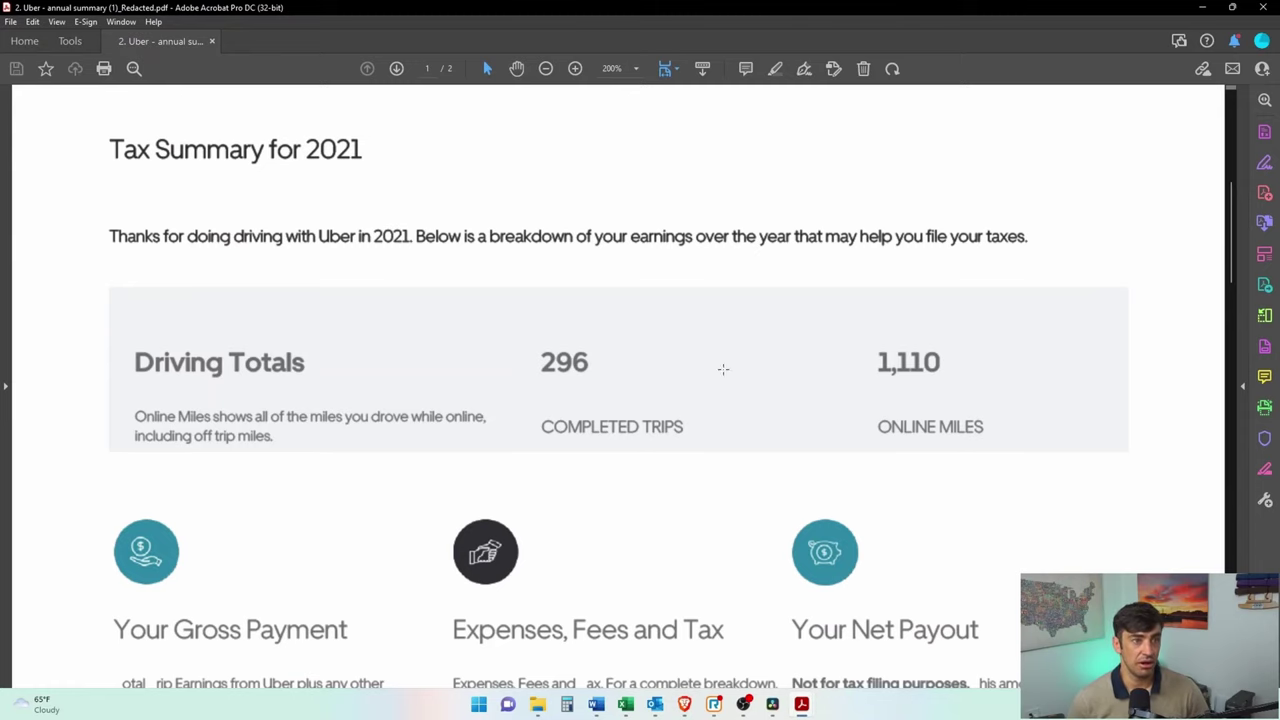
scroll(717, 440, down, 5)
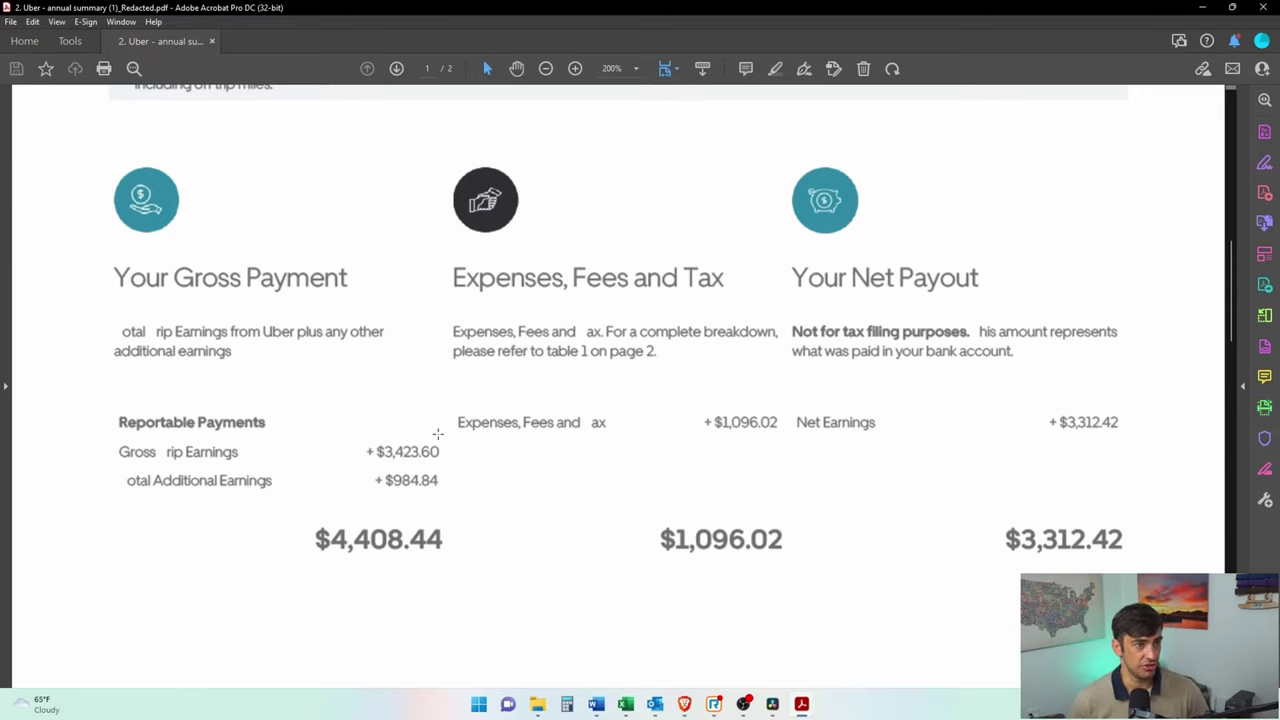
drag(438, 433, 356, 465)
key(ctrl+a)
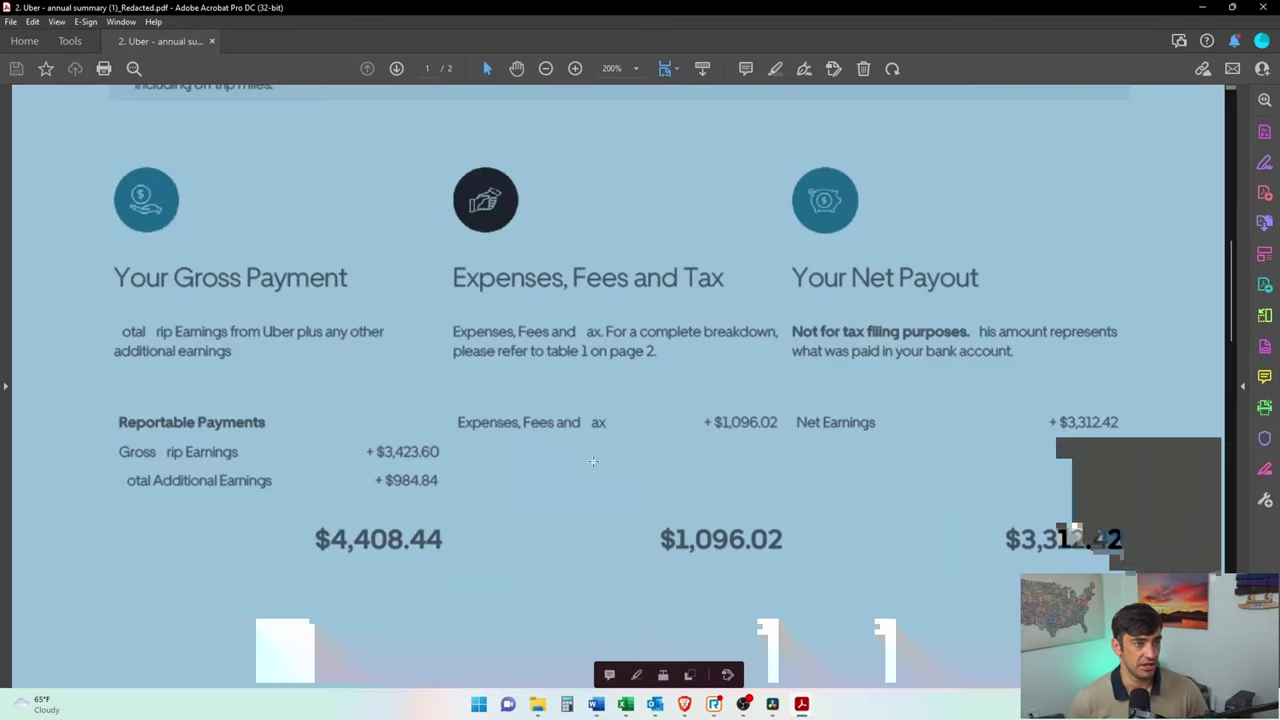
click(516, 498)
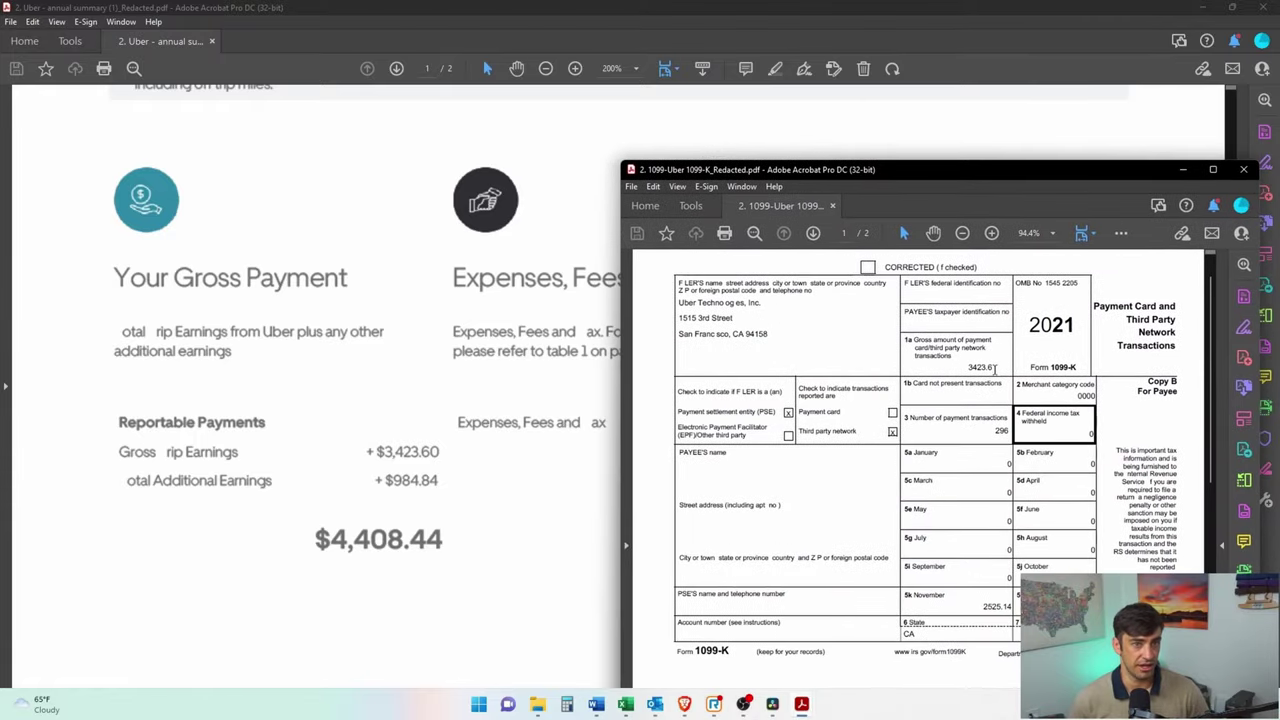
- Compare the 1099-K box 1a gross and the 1099-NEC nonemployee compensation at 125% zoom
drag(995, 368, 966, 368)
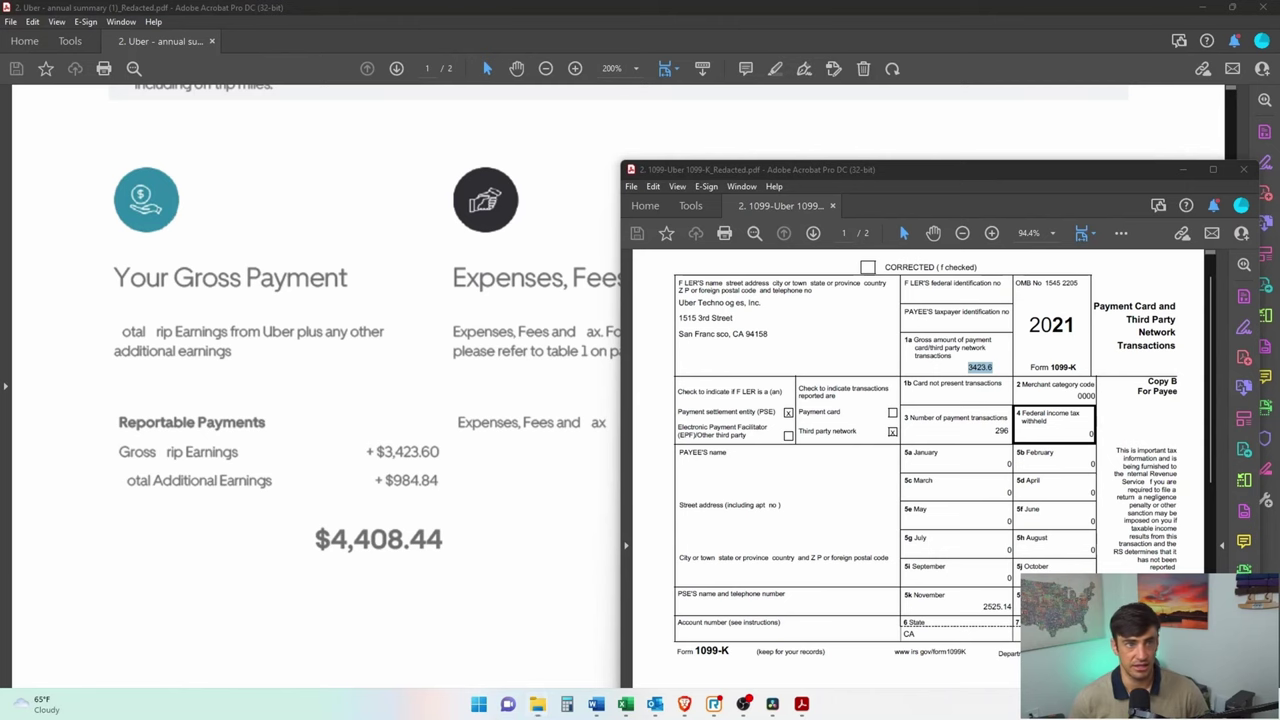
drag(807, 250, 921, 80)
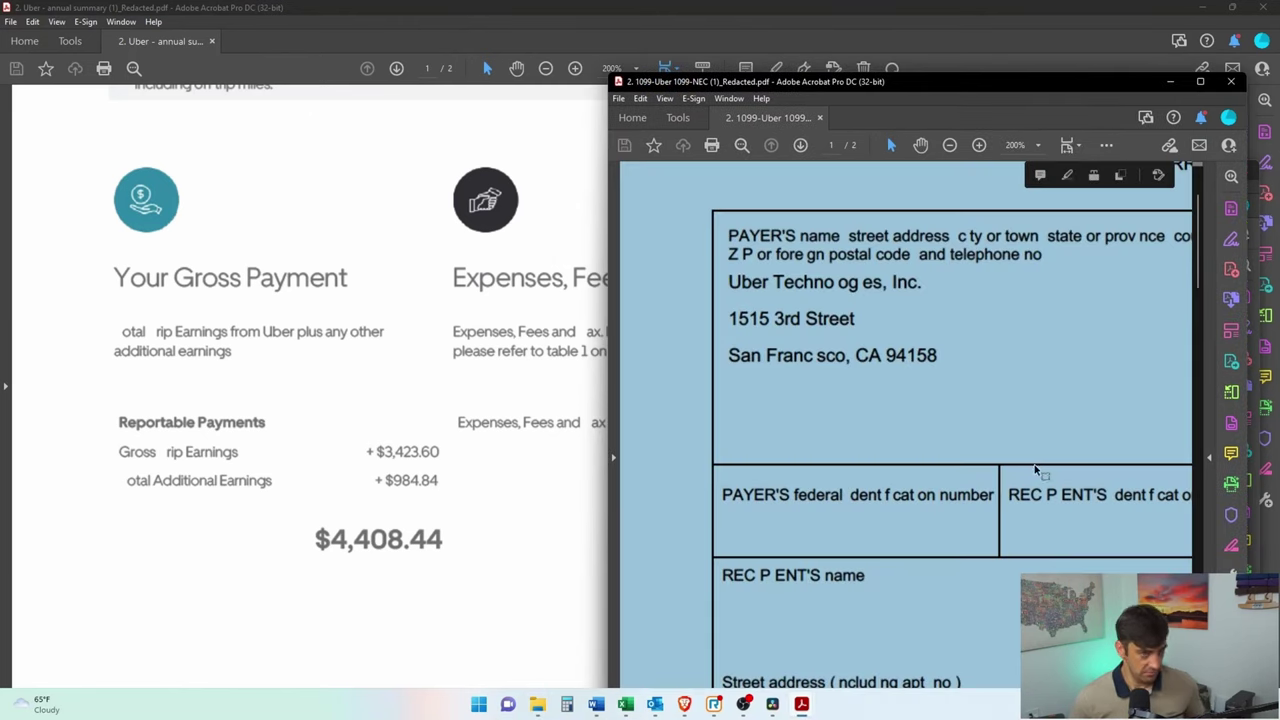
key(ctrl+minus)
key(ctrl+minus)
drag(1160, 403, 1088, 405)
- Mark the $4,408.44 gross payments and $1,096.02 expenses and fees totals in the Uber summary
drag(364, 443, 468, 498)
drag(316, 527, 472, 576)
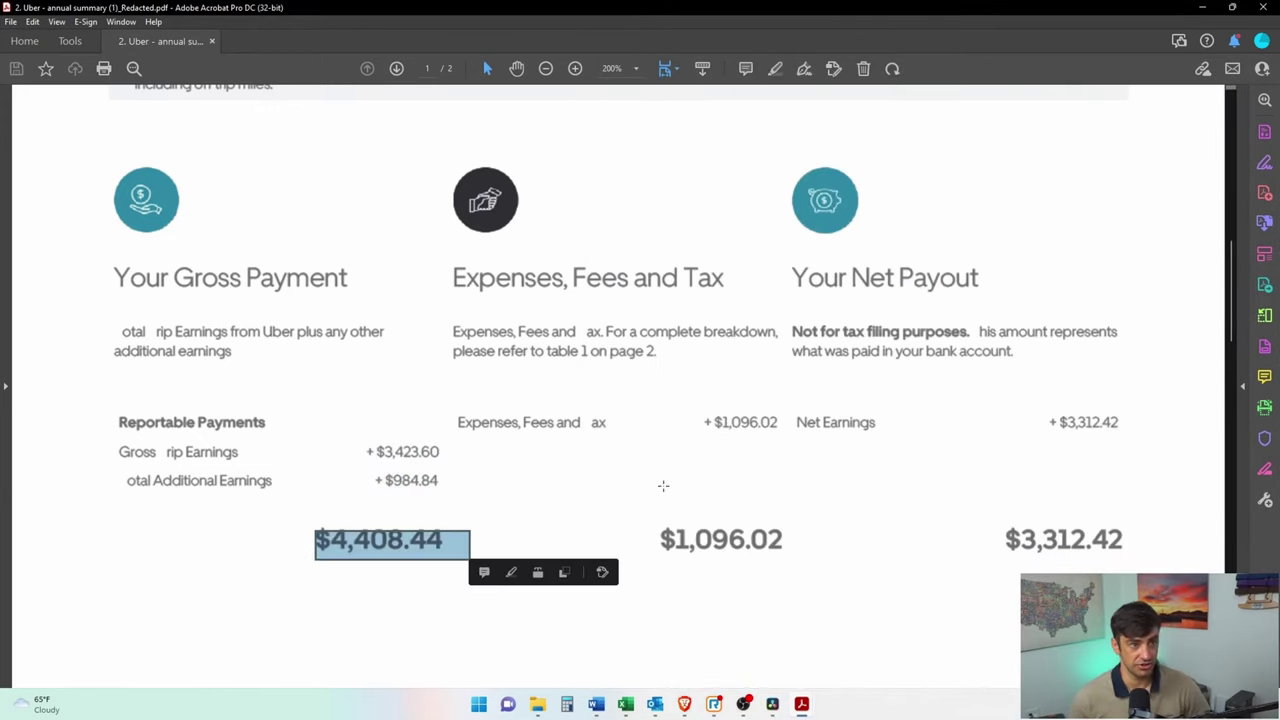
key(ctrl+a)
click(688, 517)
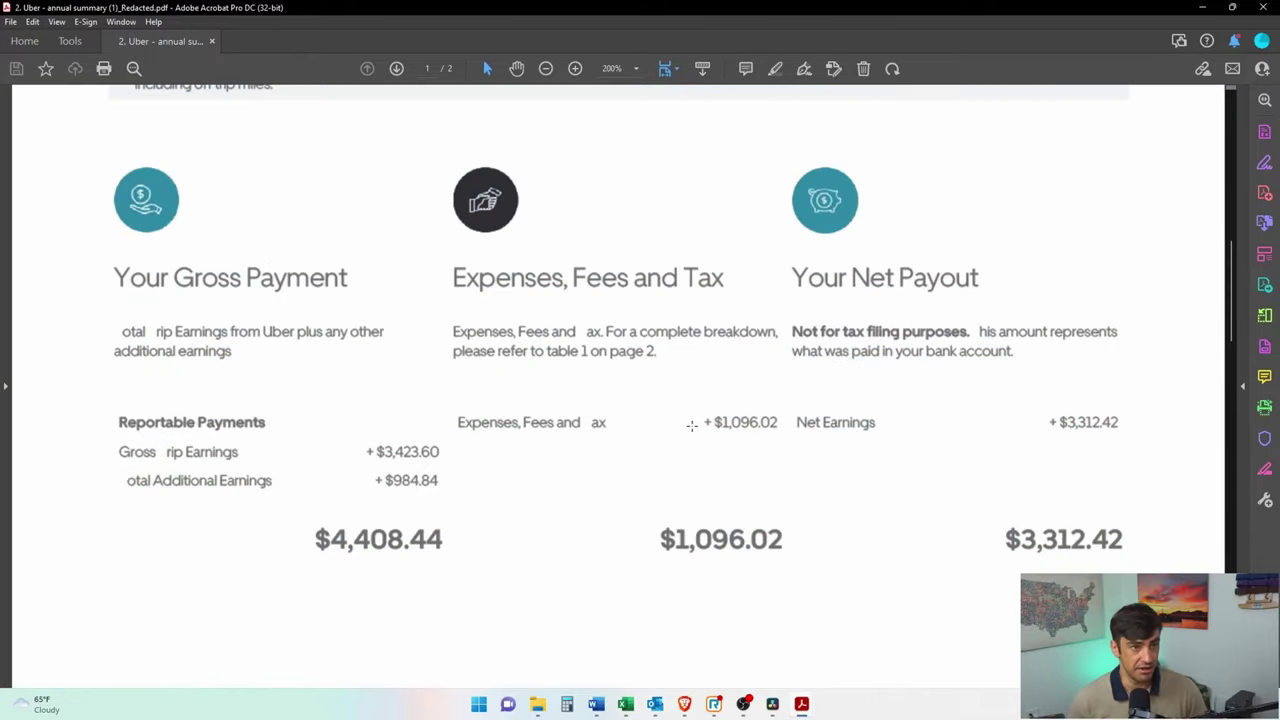
drag(650, 511, 795, 566)
- Return to the TurboTax expense list and expand the less common expense categories
click(1202, 7)
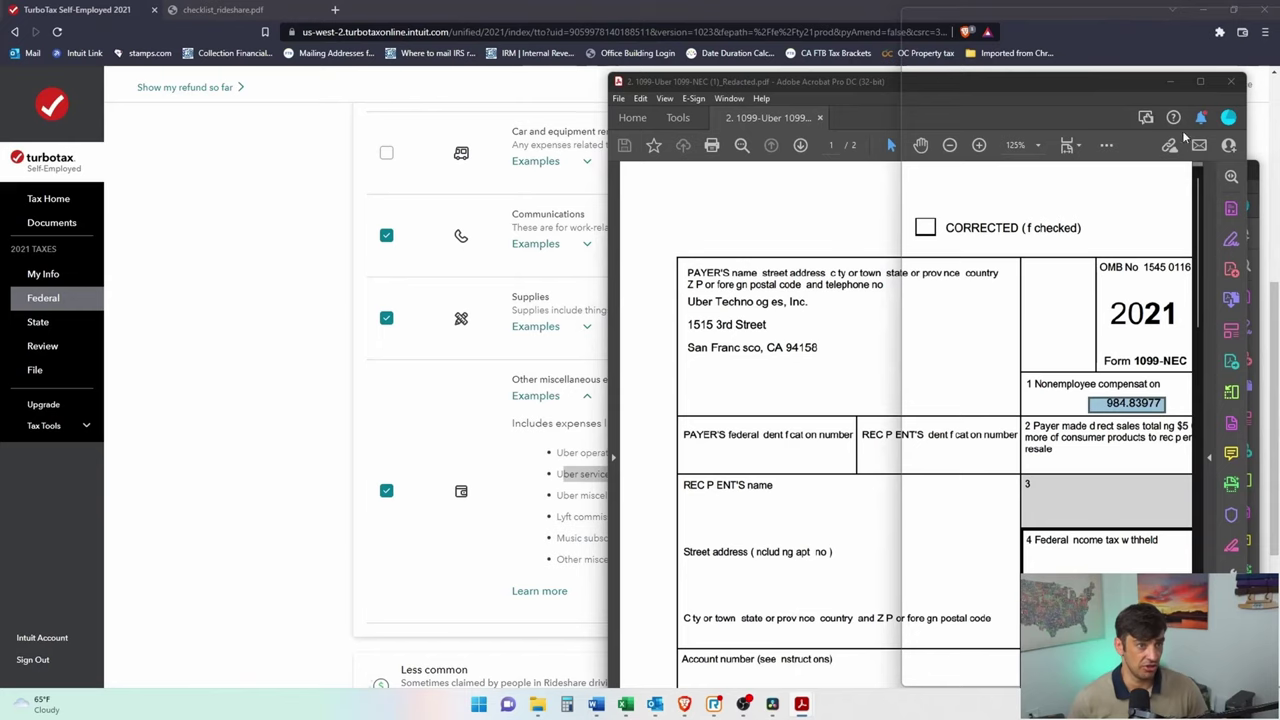
click(191, 571)
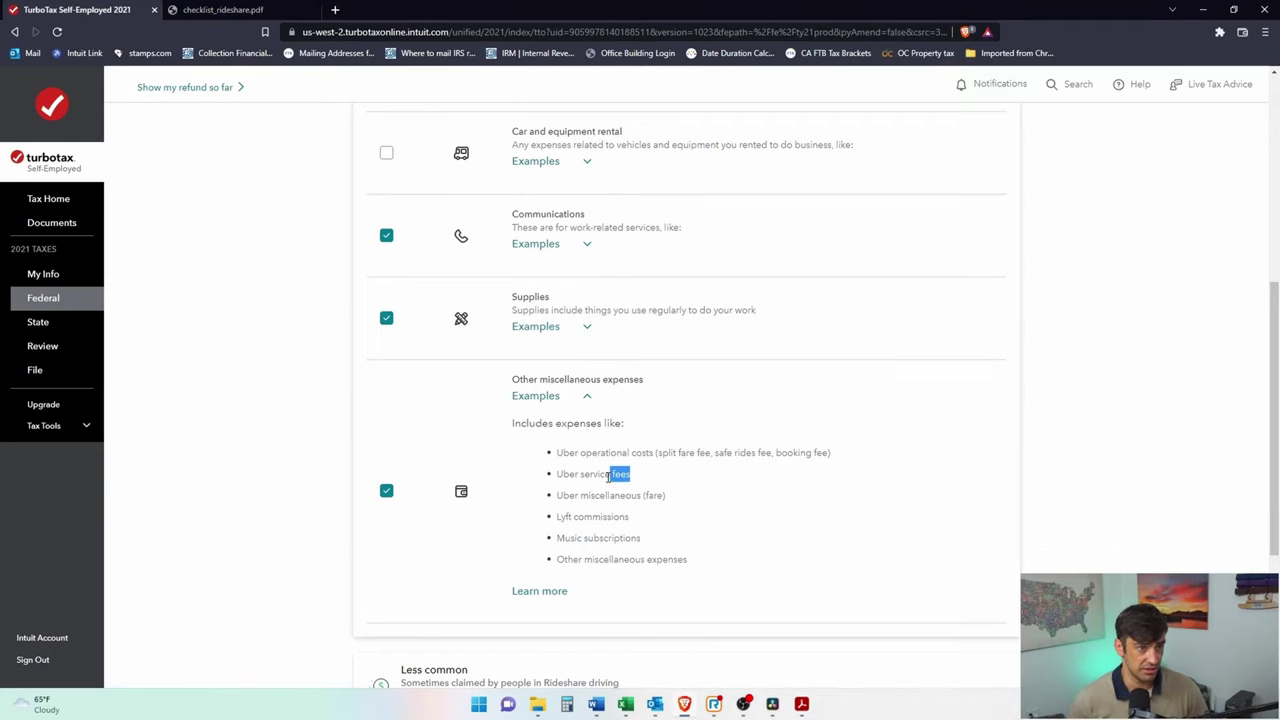
drag(603, 477, 556, 477)
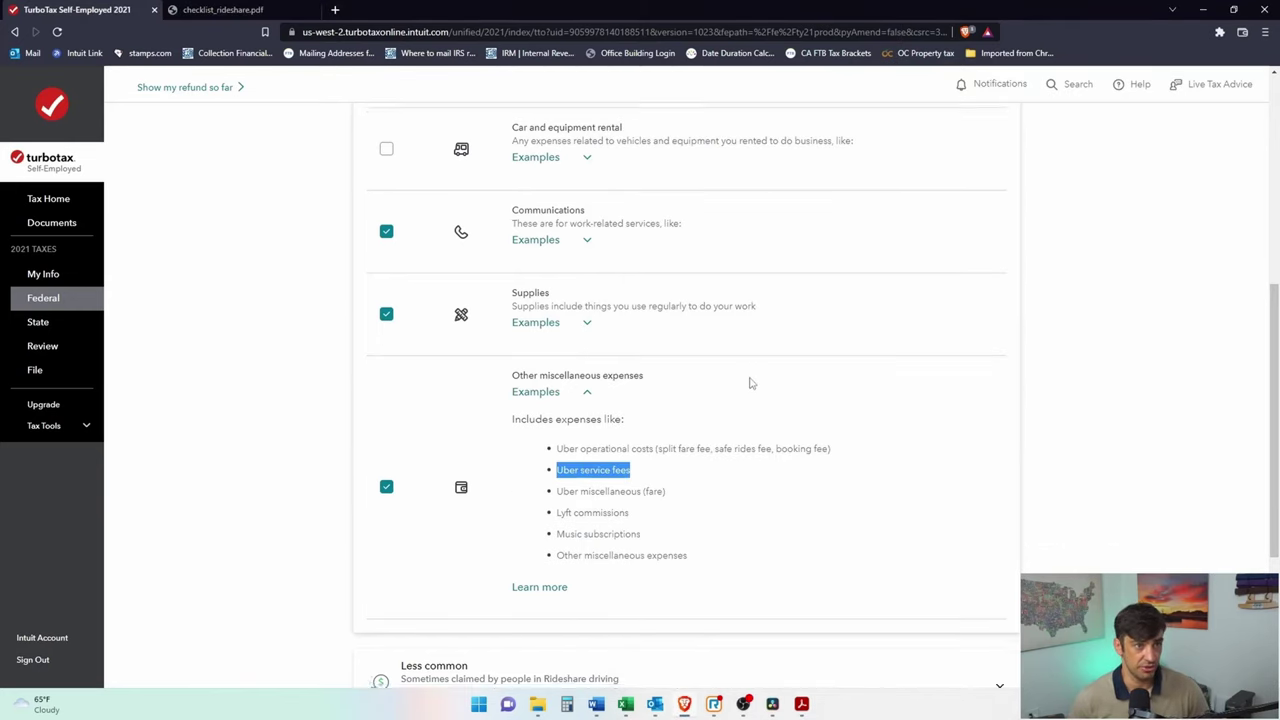
scroll(749, 380, down, 3)
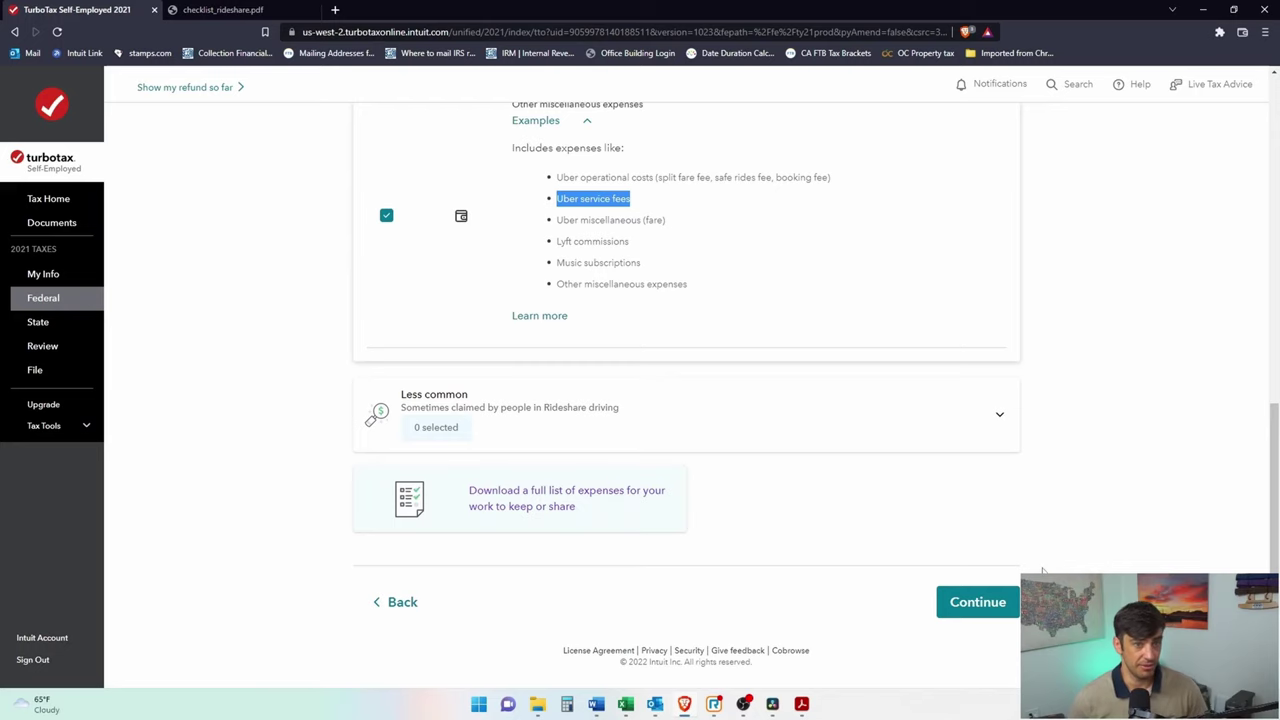
scroll(1003, 572, up, 3)
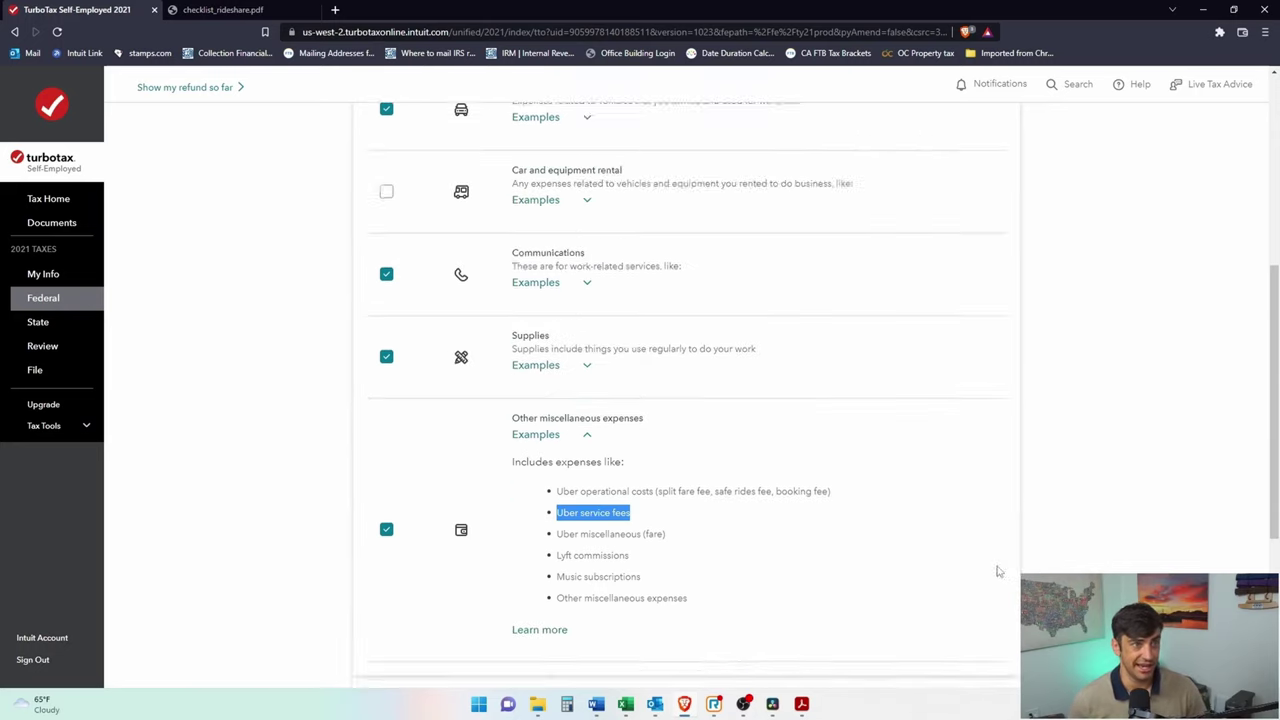
scroll(997, 571, down, 3)
click(966, 418)
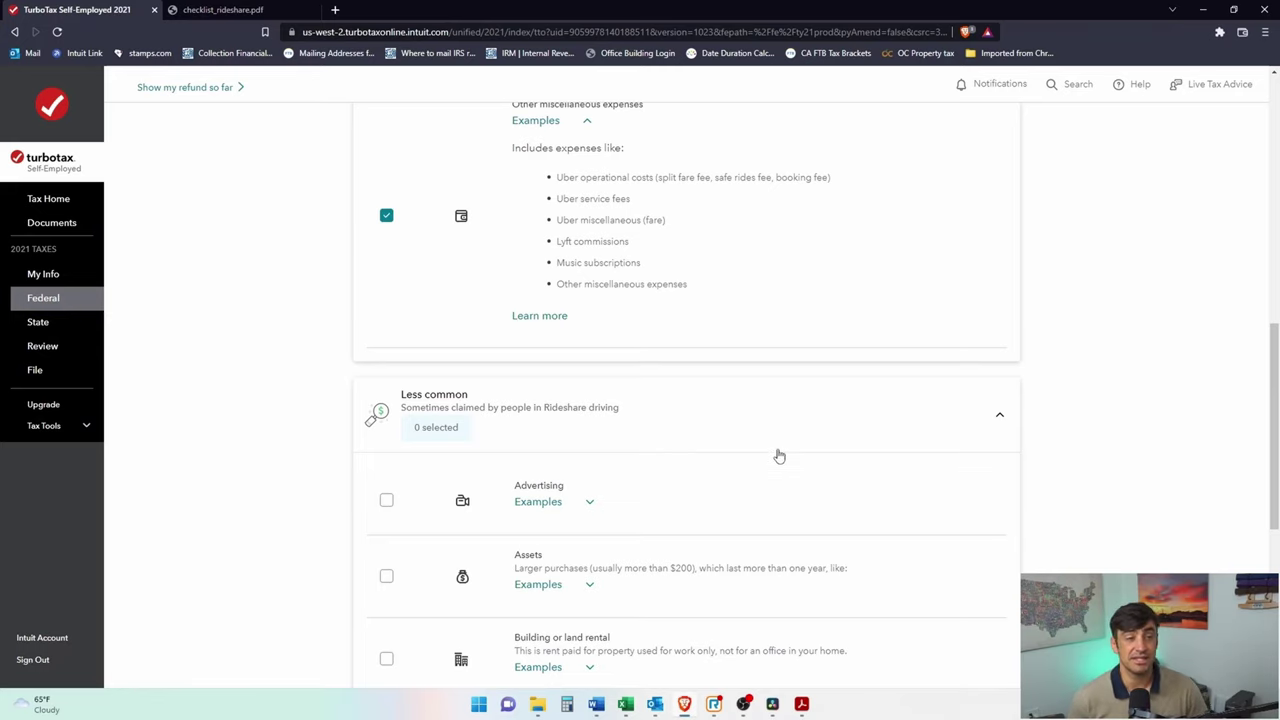
- Page through the less common expense sets to the last page and back to the first
scroll(777, 451, up, 10)
scroll(842, 491, down, 10)
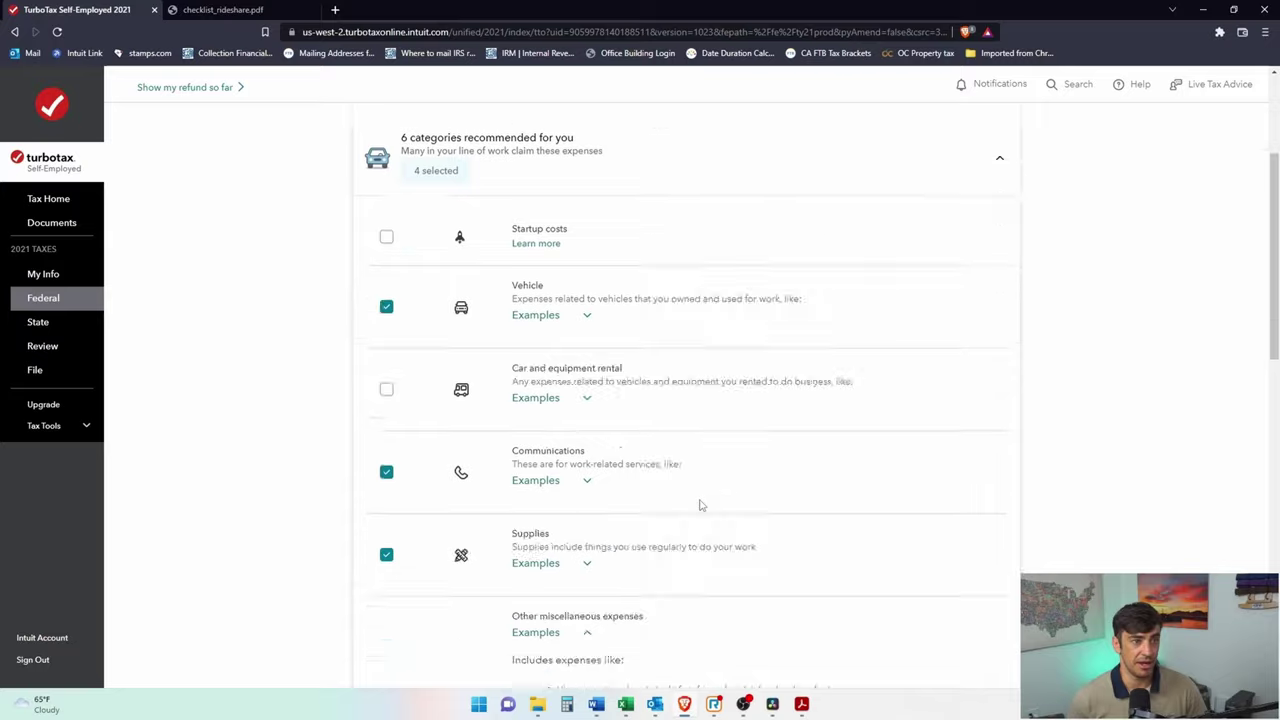
scroll(760, 280, down, 3)
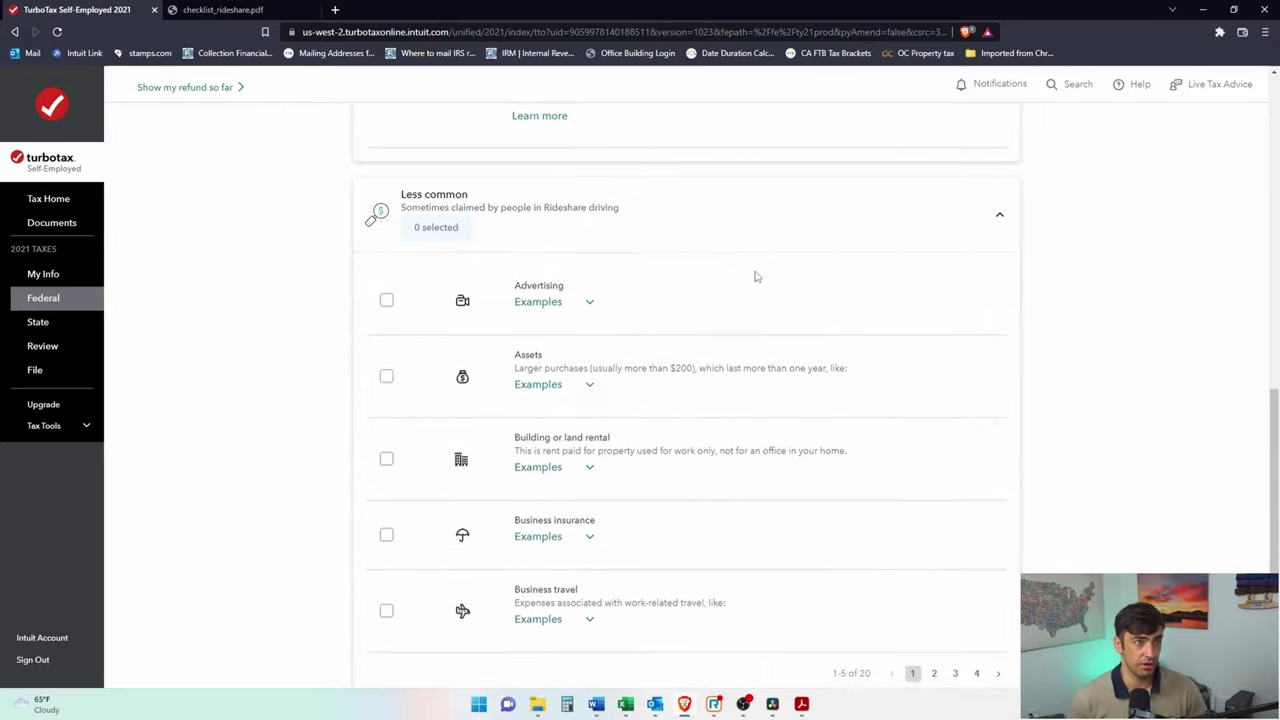
click(934, 431)
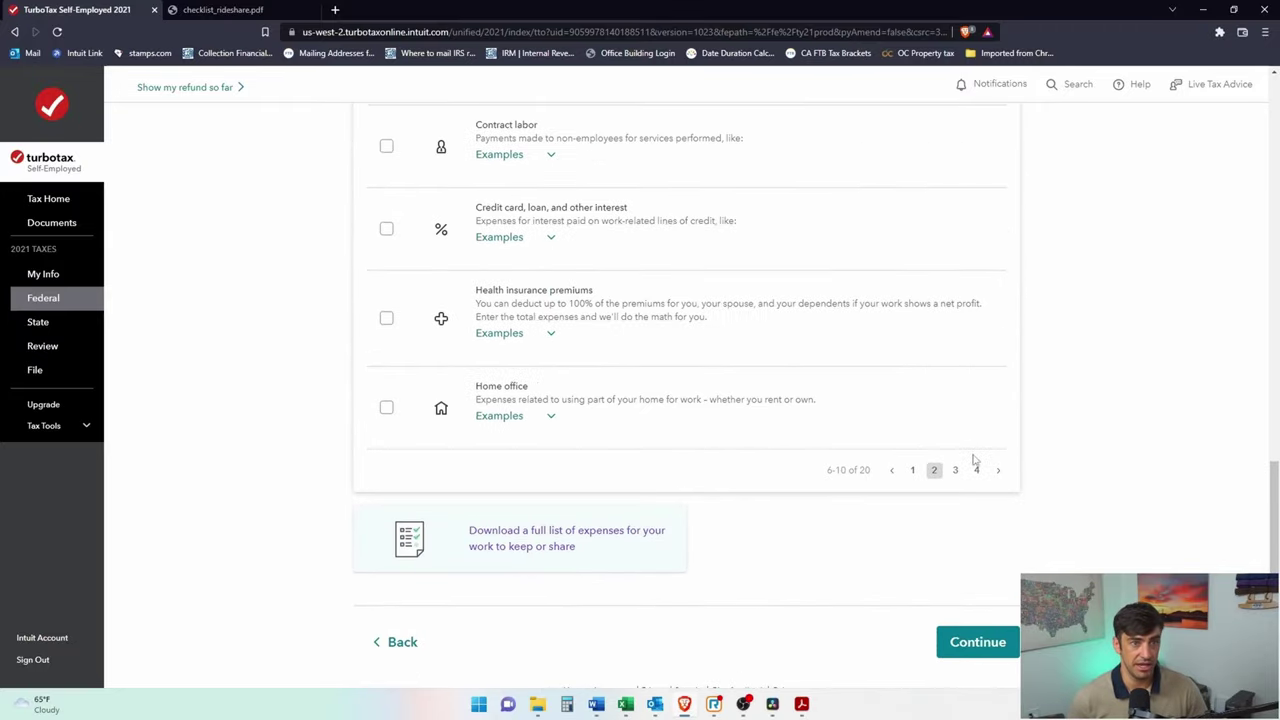
click(955, 469)
click(977, 457)
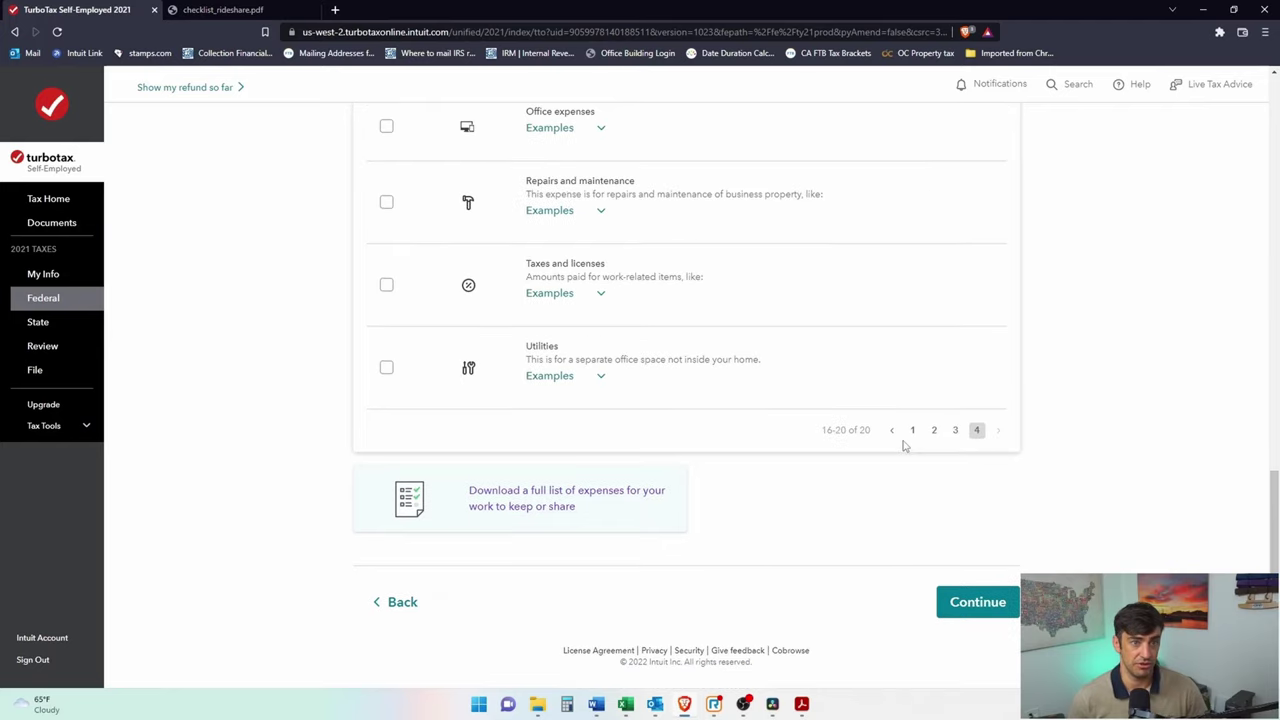
scroll(834, 400, up, 4)
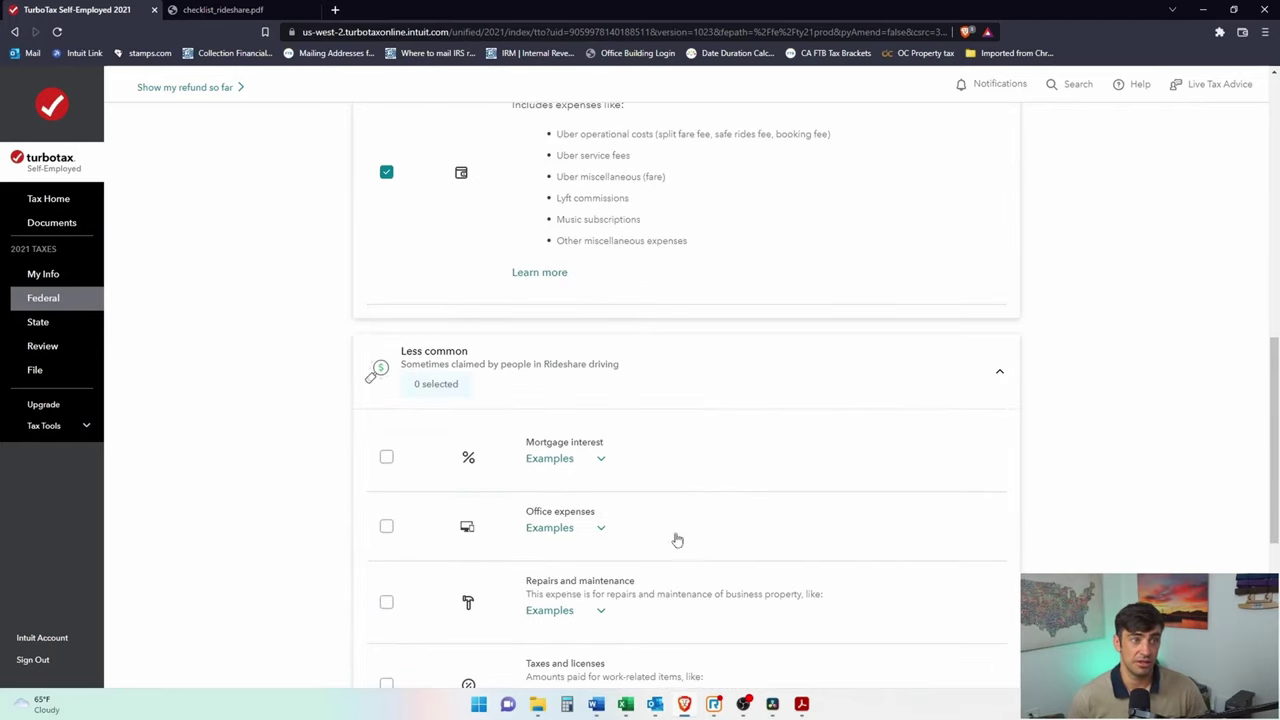
scroll(720, 500, down, 3)
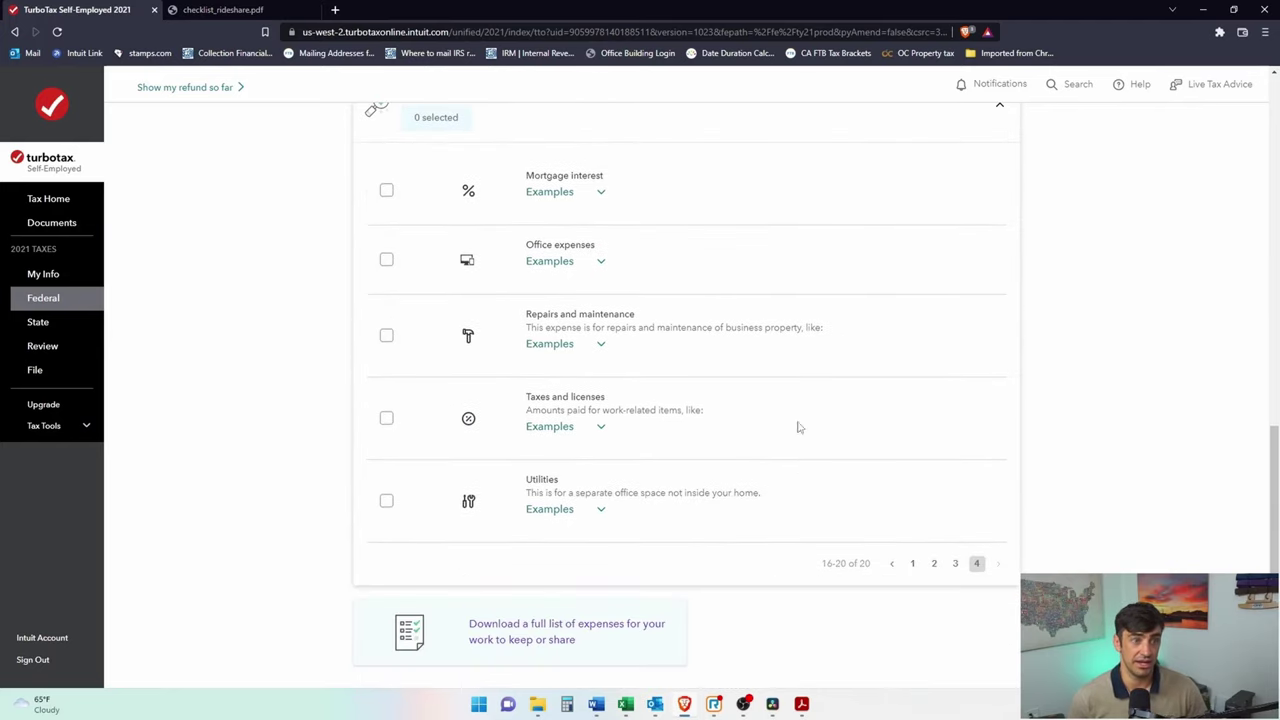
click(916, 566)
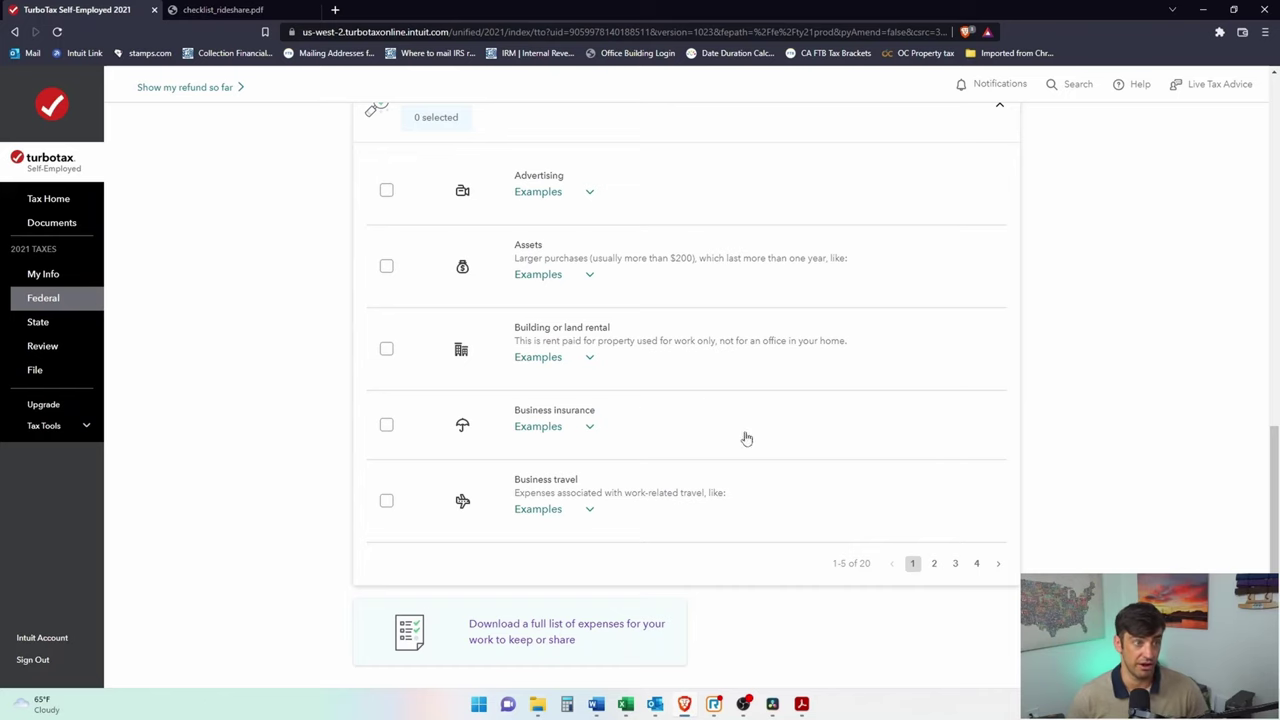
- Read the Assets description on the first page of less common expenses
scroll(750, 445, up, 2)
scroll(646, 428, up, 6)
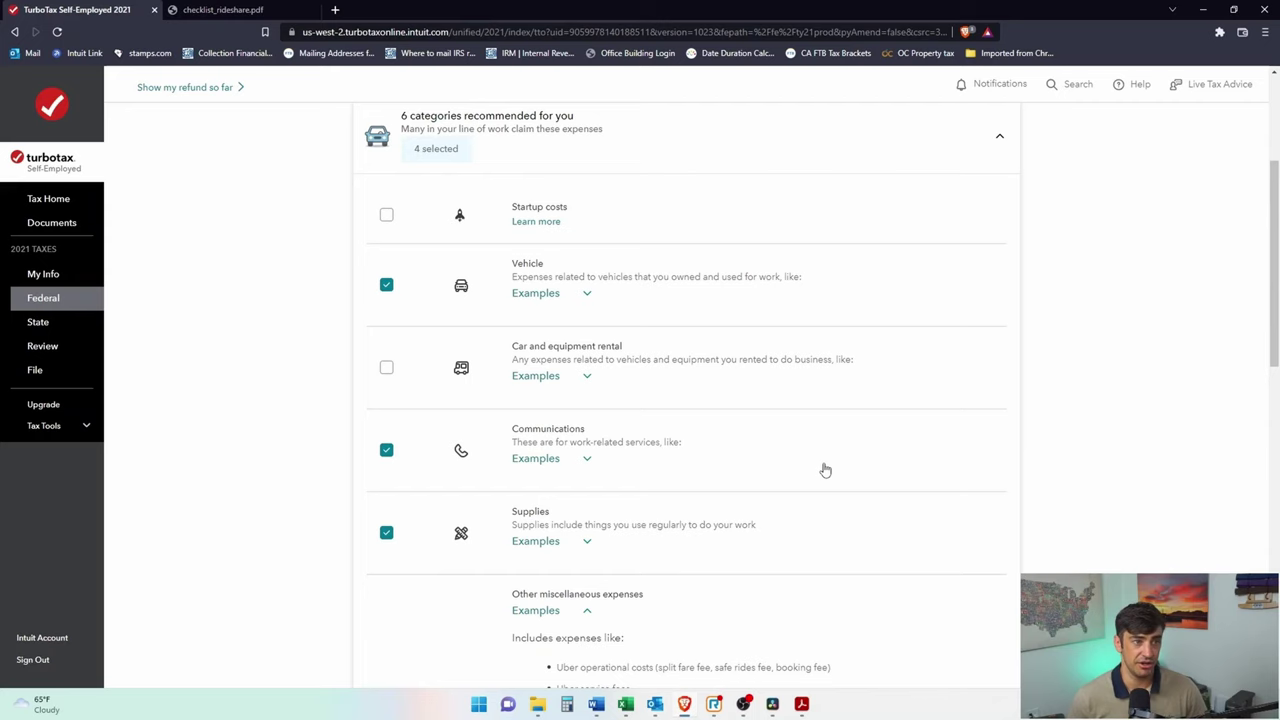
scroll(797, 558, down, 7)
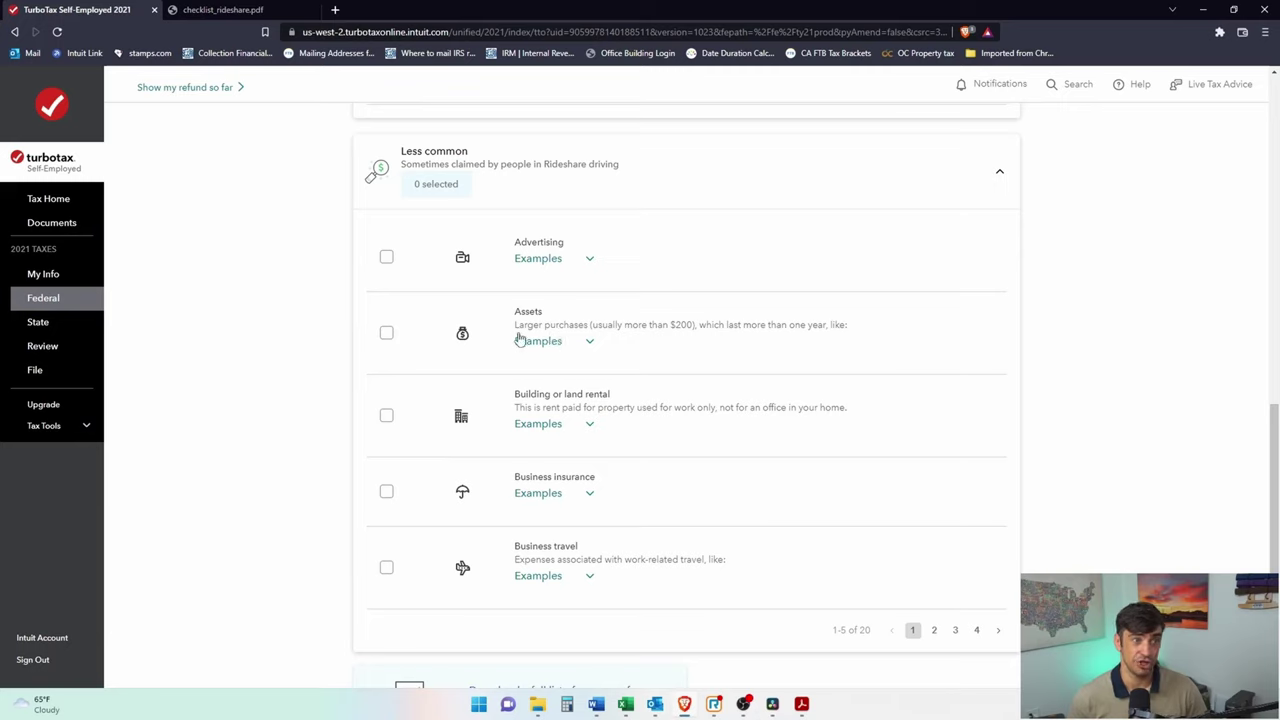
drag(516, 326, 764, 328)
click(777, 328)
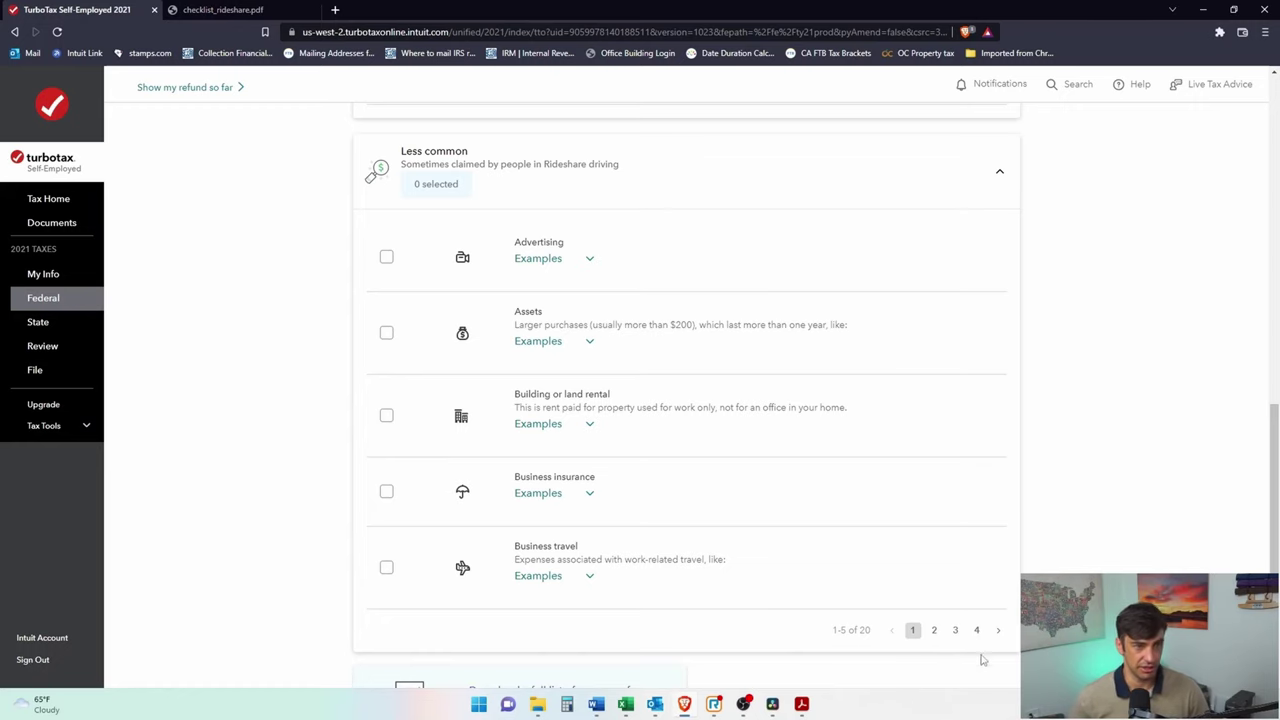
- Show the second set of less common expenses and read the Contract labor description
click(934, 632)
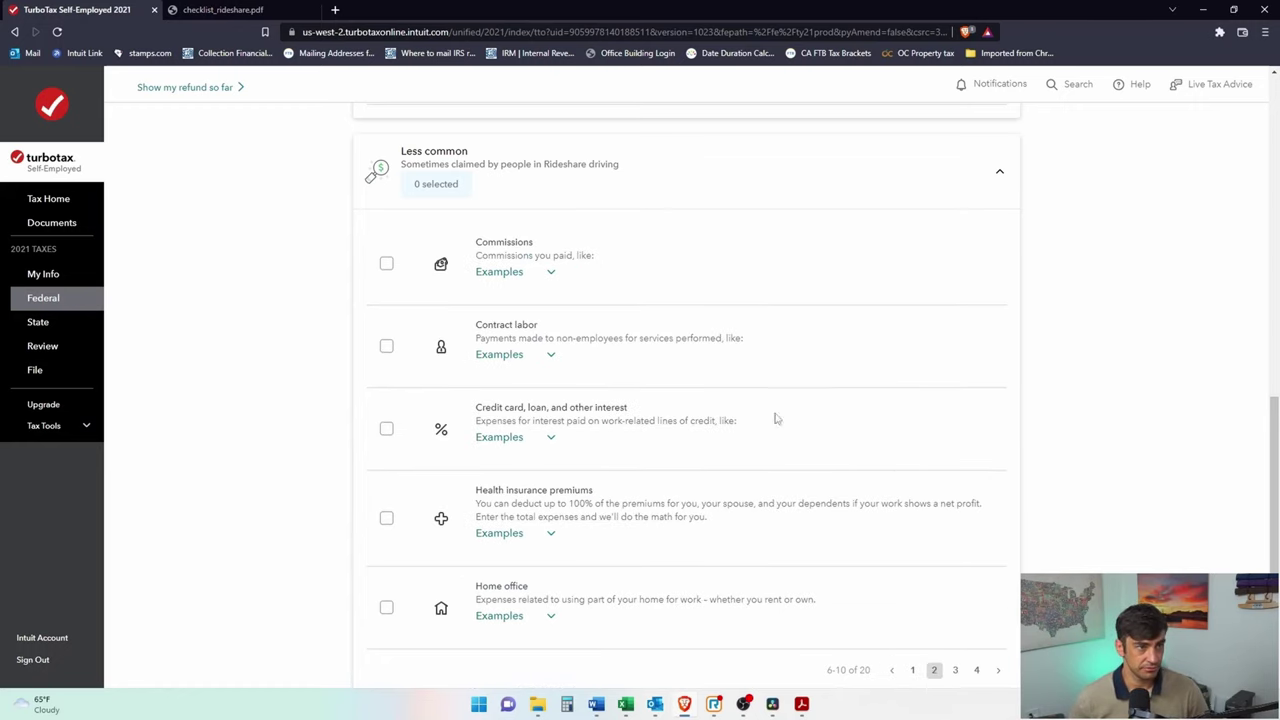
drag(485, 325, 670, 345)
click(680, 340)
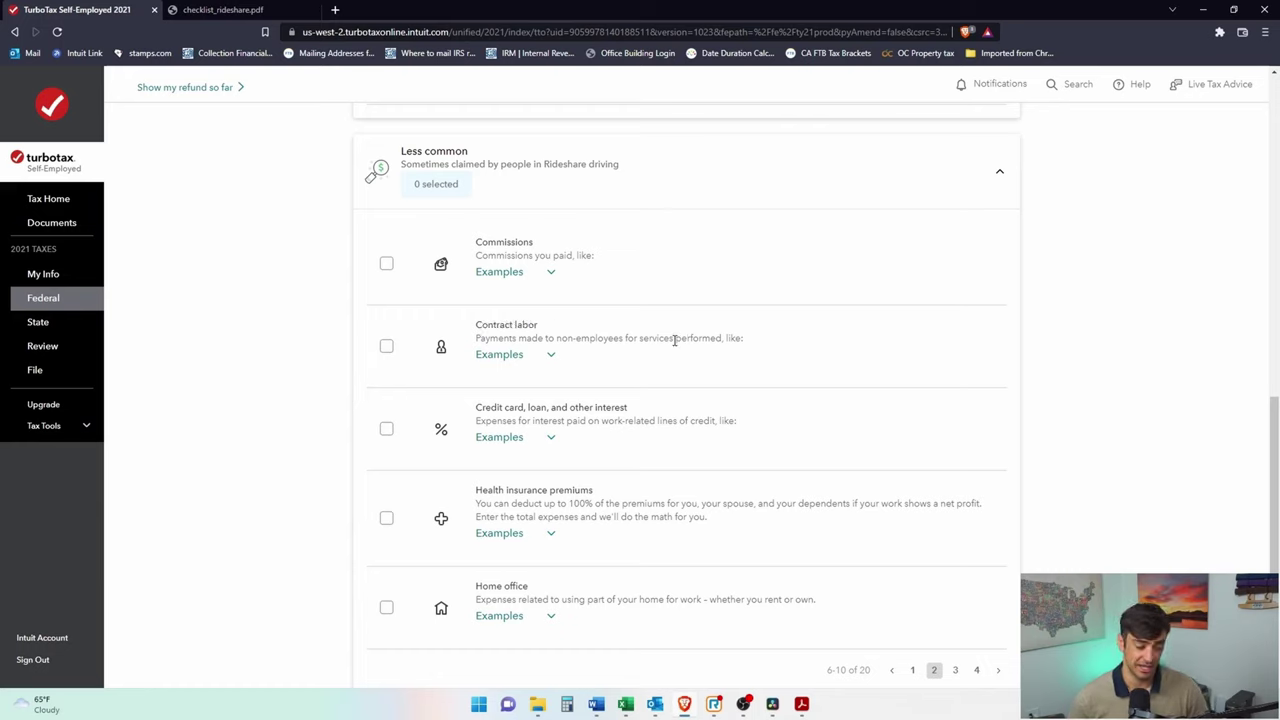
drag(731, 340, 531, 341)
click(528, 341)
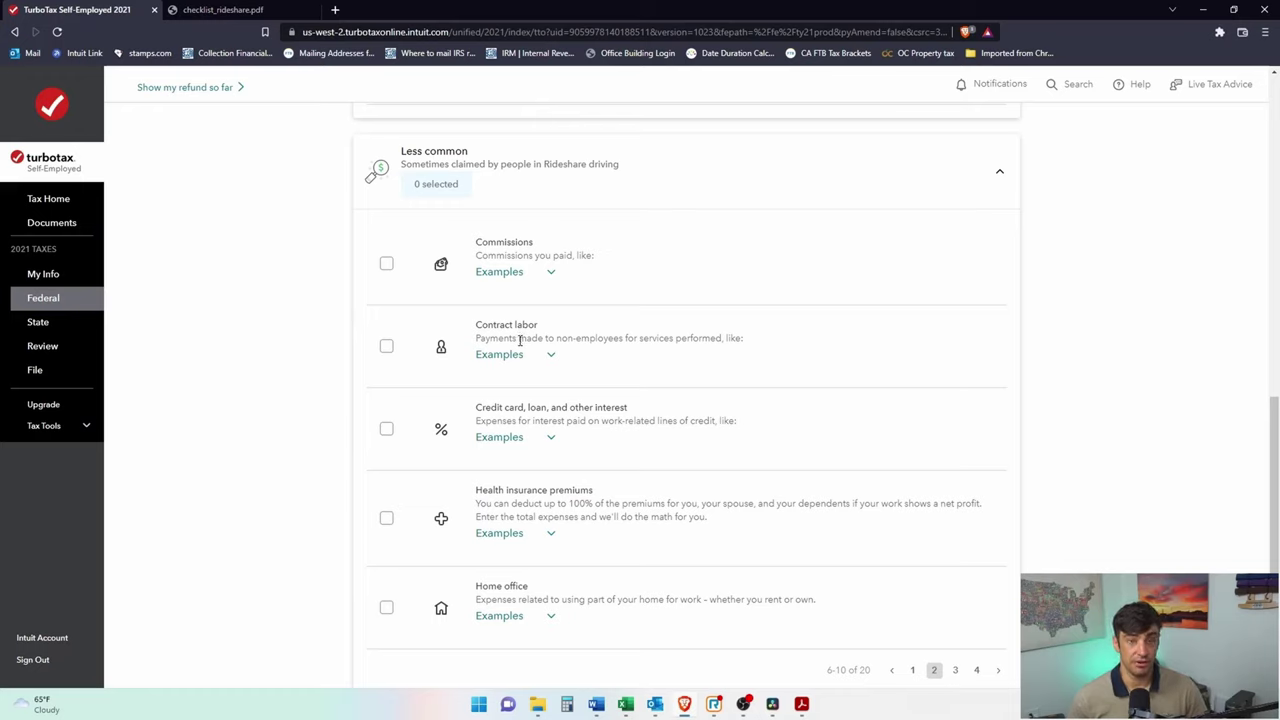
click(336, 10)
- Search 'w9' and open the Form W-9 PDF from the IRS About Form W-9 page
text(w9)
key(Return)
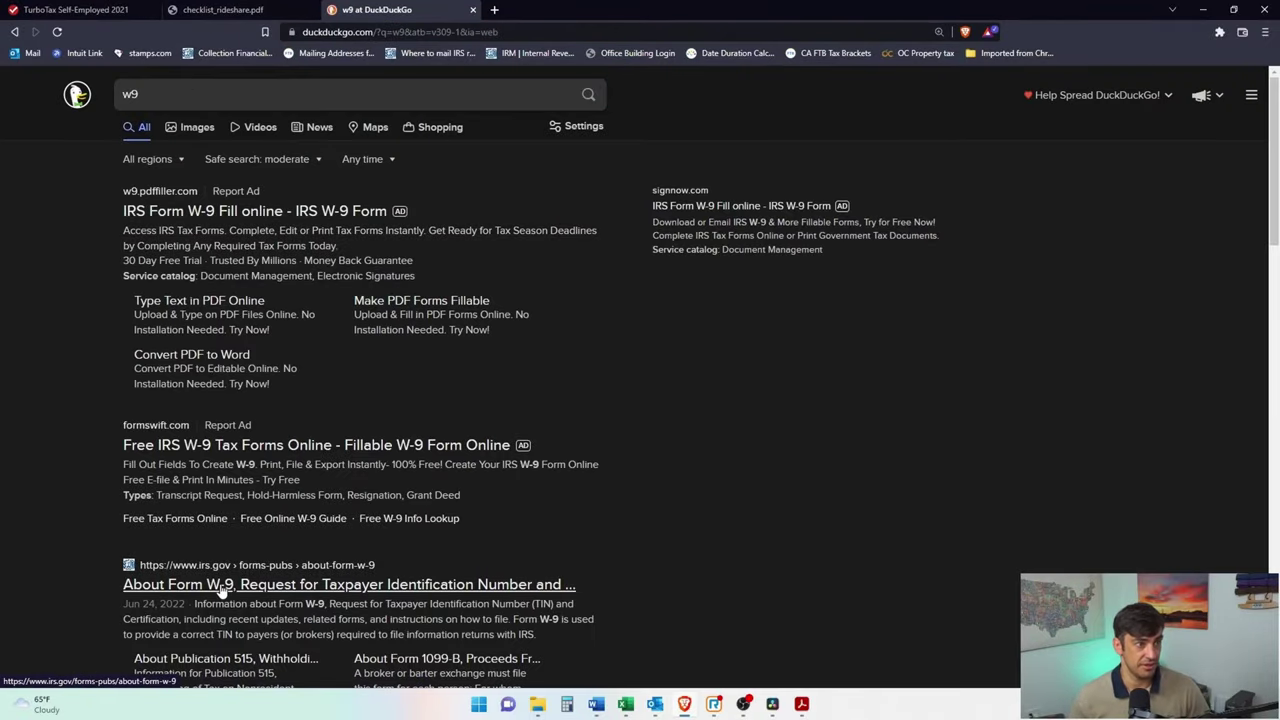
click(222, 590)
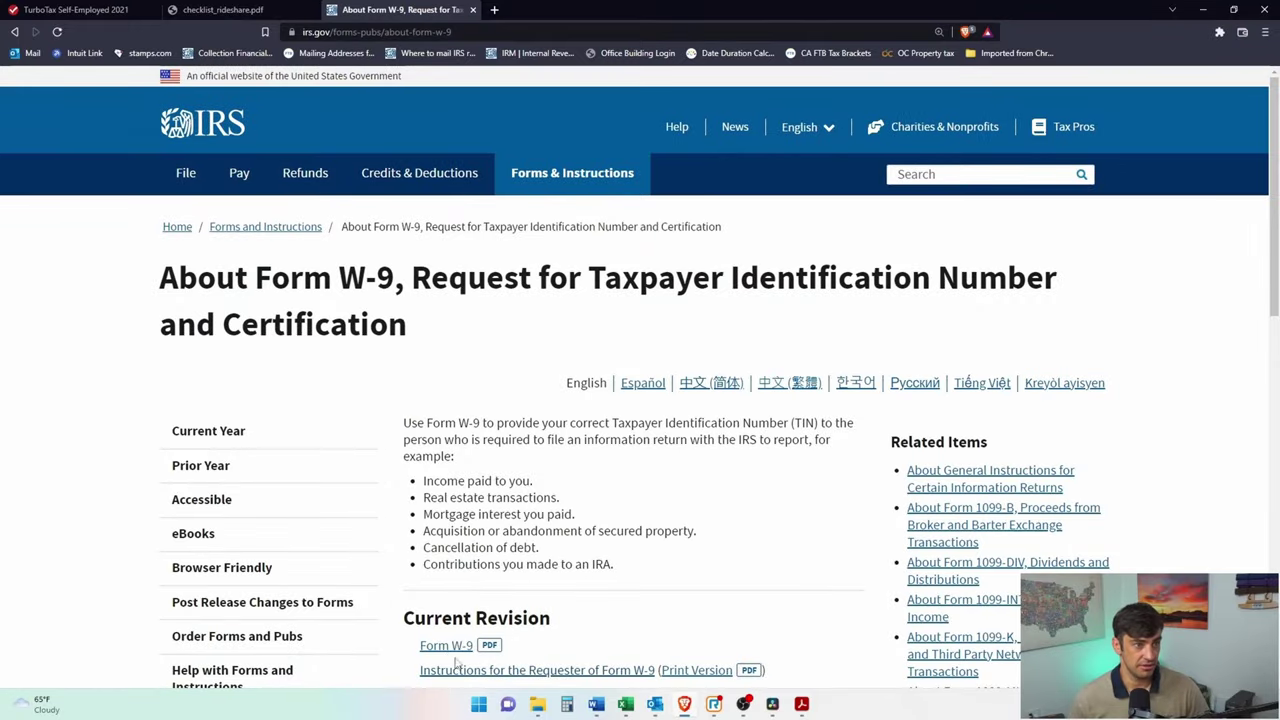
click(446, 645)
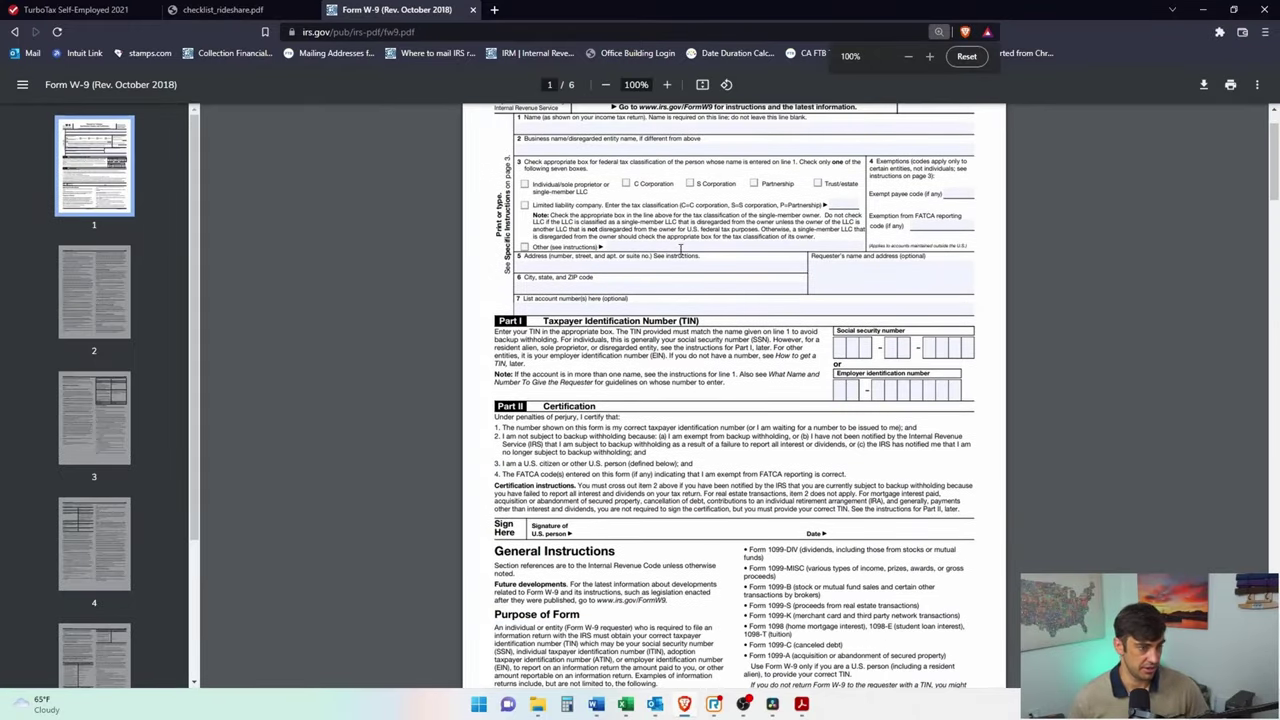
- Tick the Individual/sole proprietor tax classification on the W-9
scroll(680, 250, up, 3)
ctrl+scroll(680, 250, up, 5)
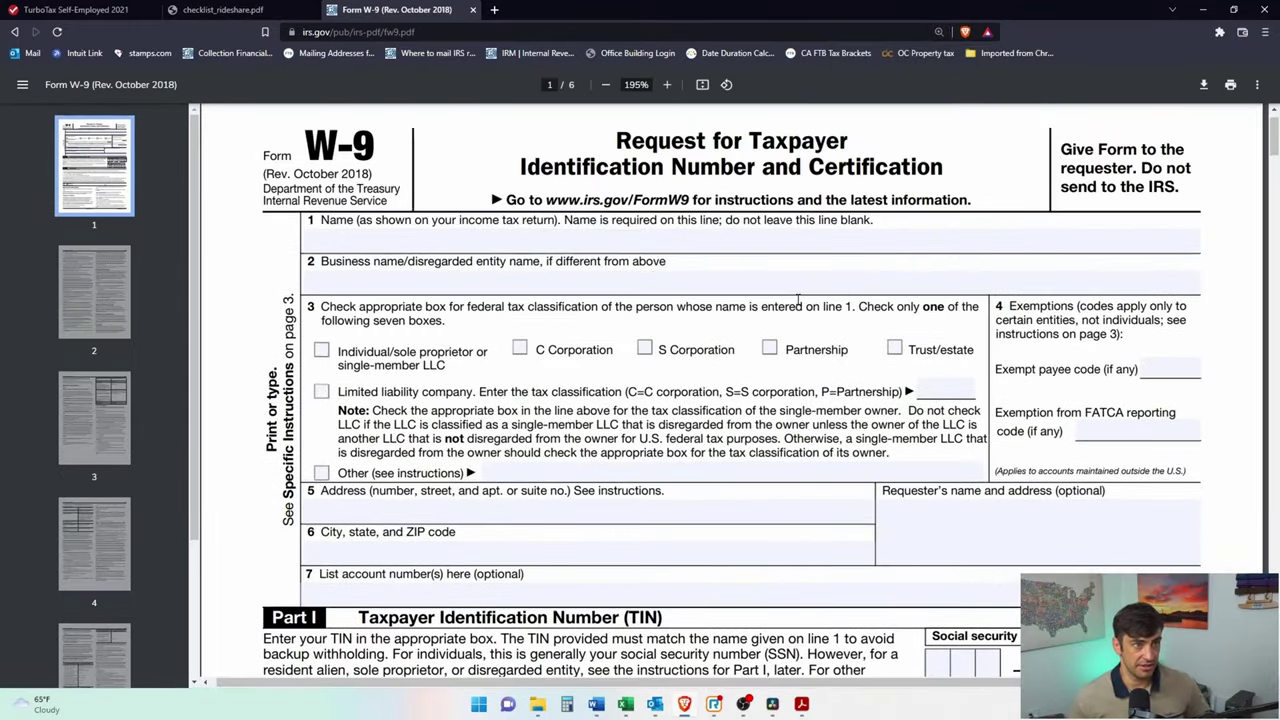
click(321, 352)
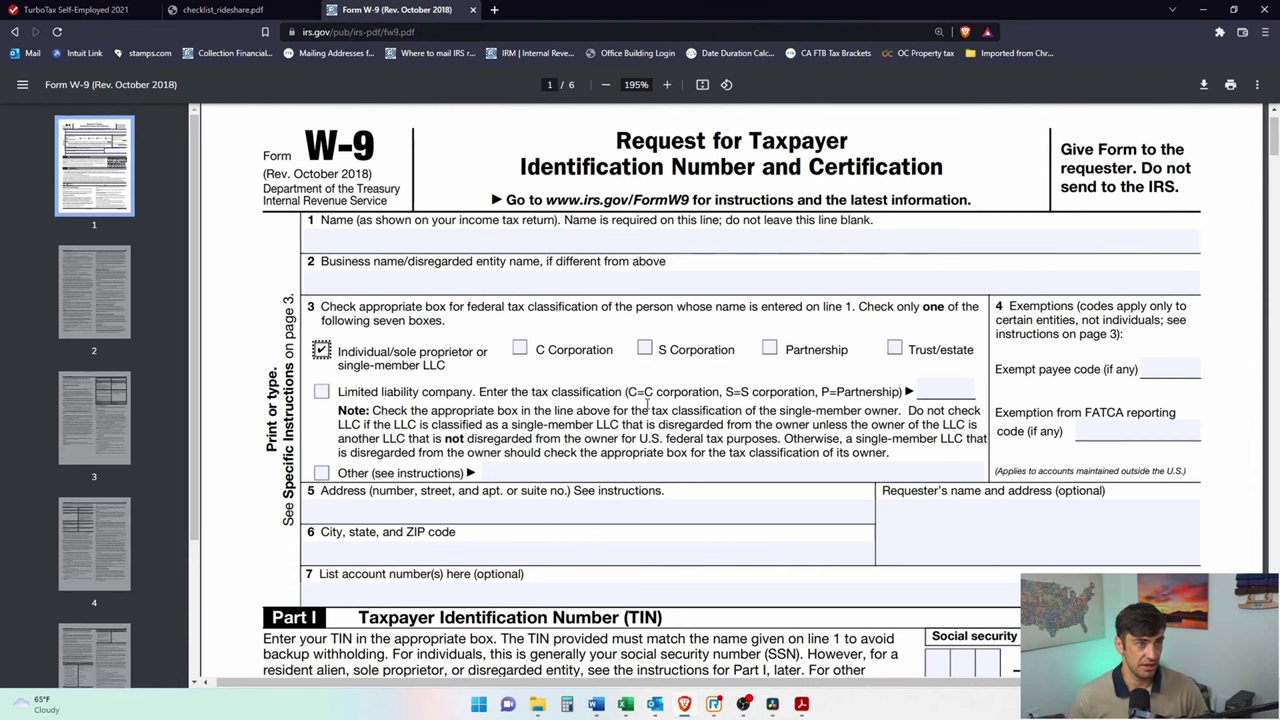
scroll(1025, 539, down, 1)
scroll(948, 400, up, 2)
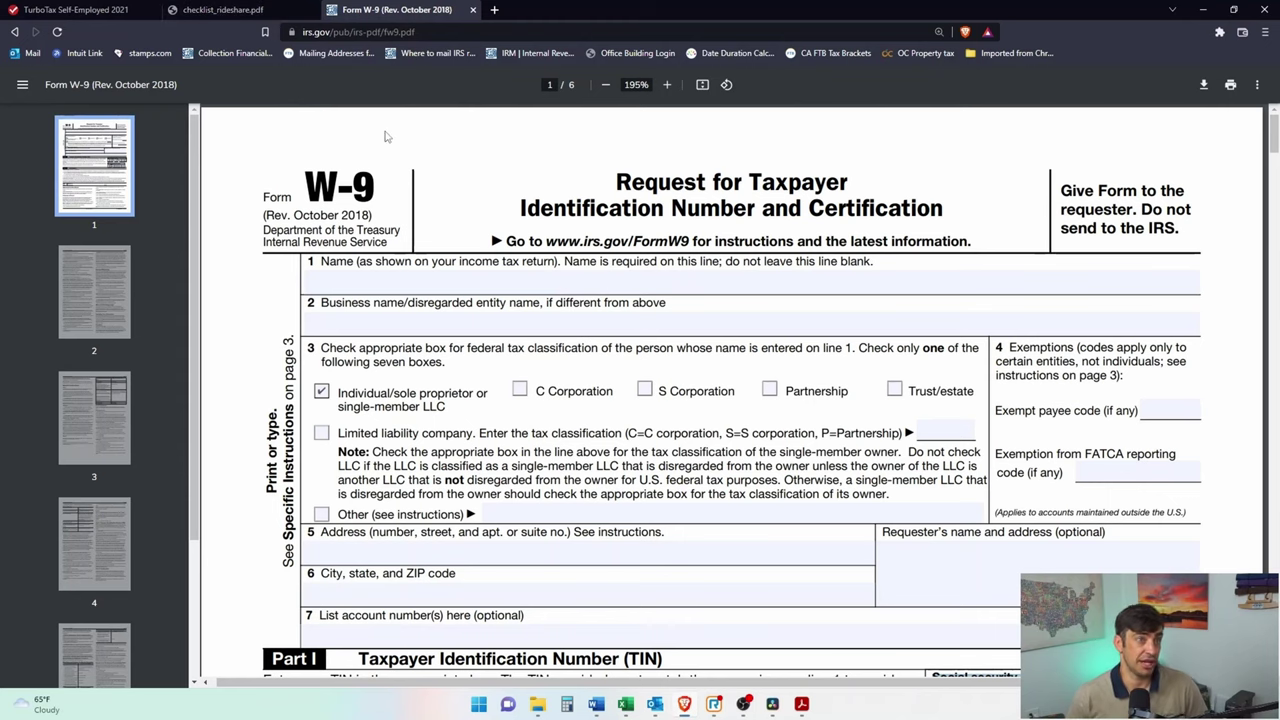
- Review Contract labor, credit card interest and Health insurance premiums, leaving Health insurance unselected
click(88, 12)
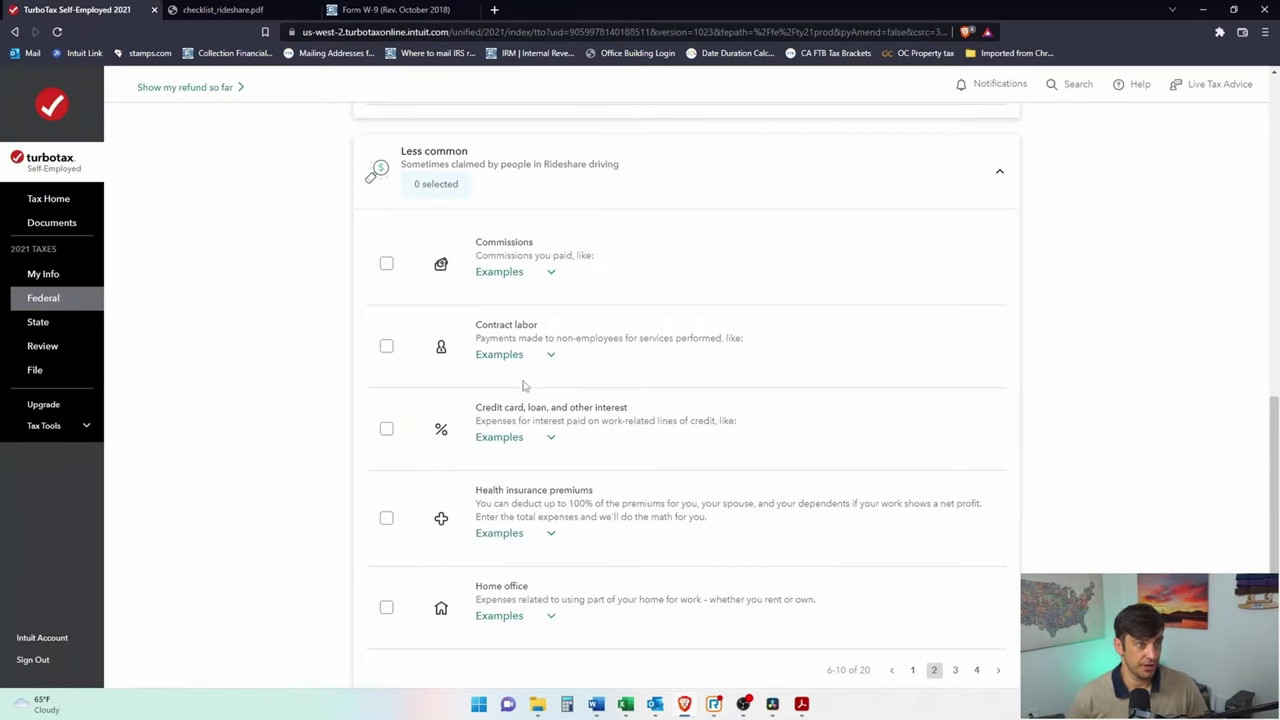
drag(476, 324, 527, 325)
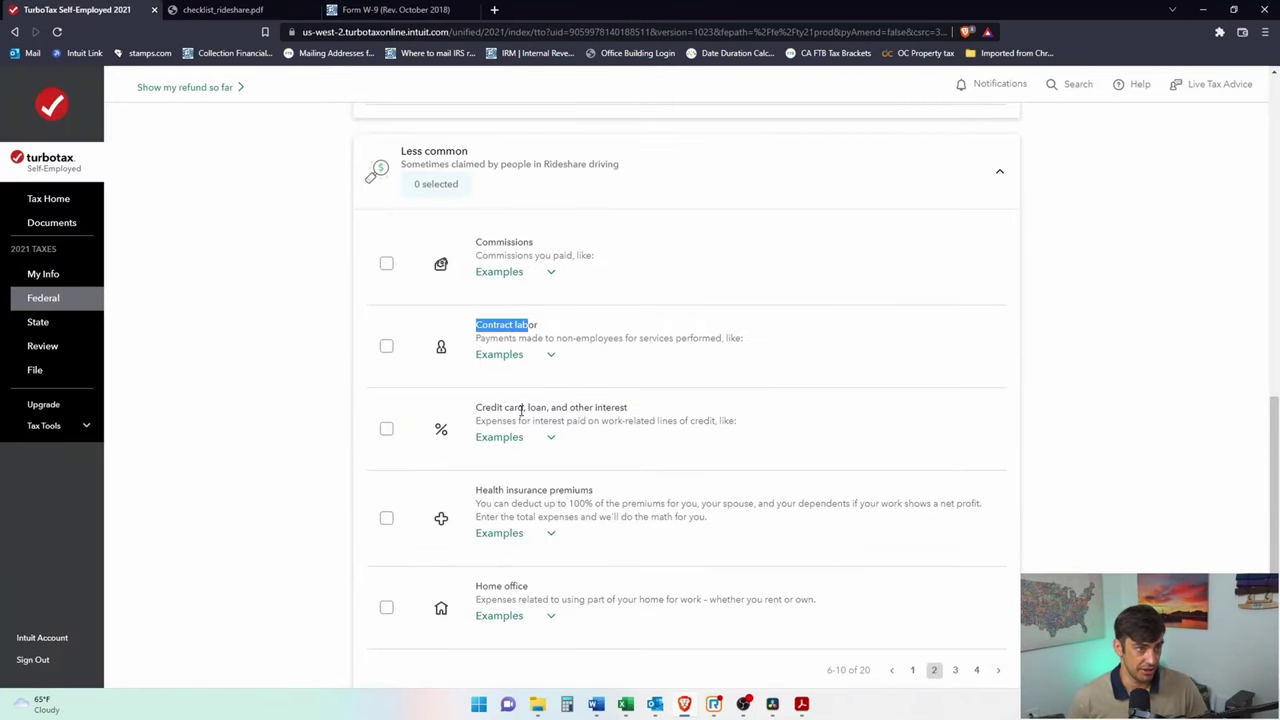
click(520, 421)
drag(575, 407, 606, 408)
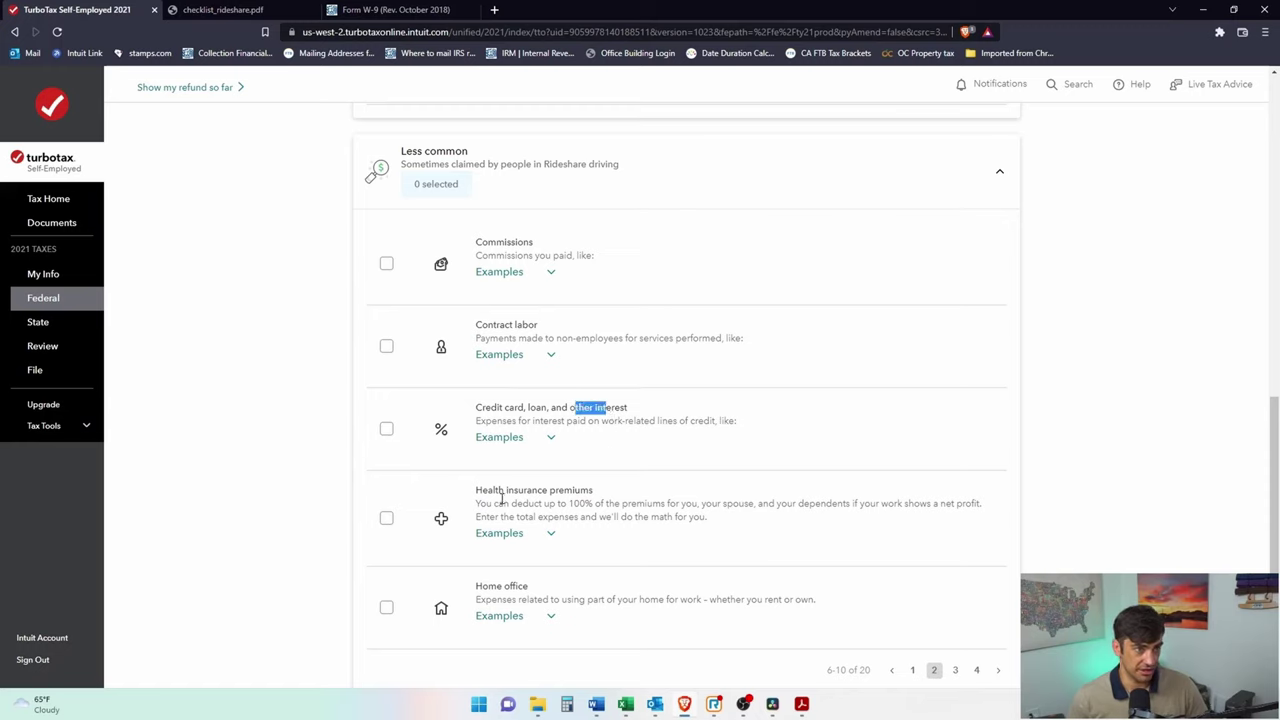
drag(476, 489, 545, 504)
click(603, 531)
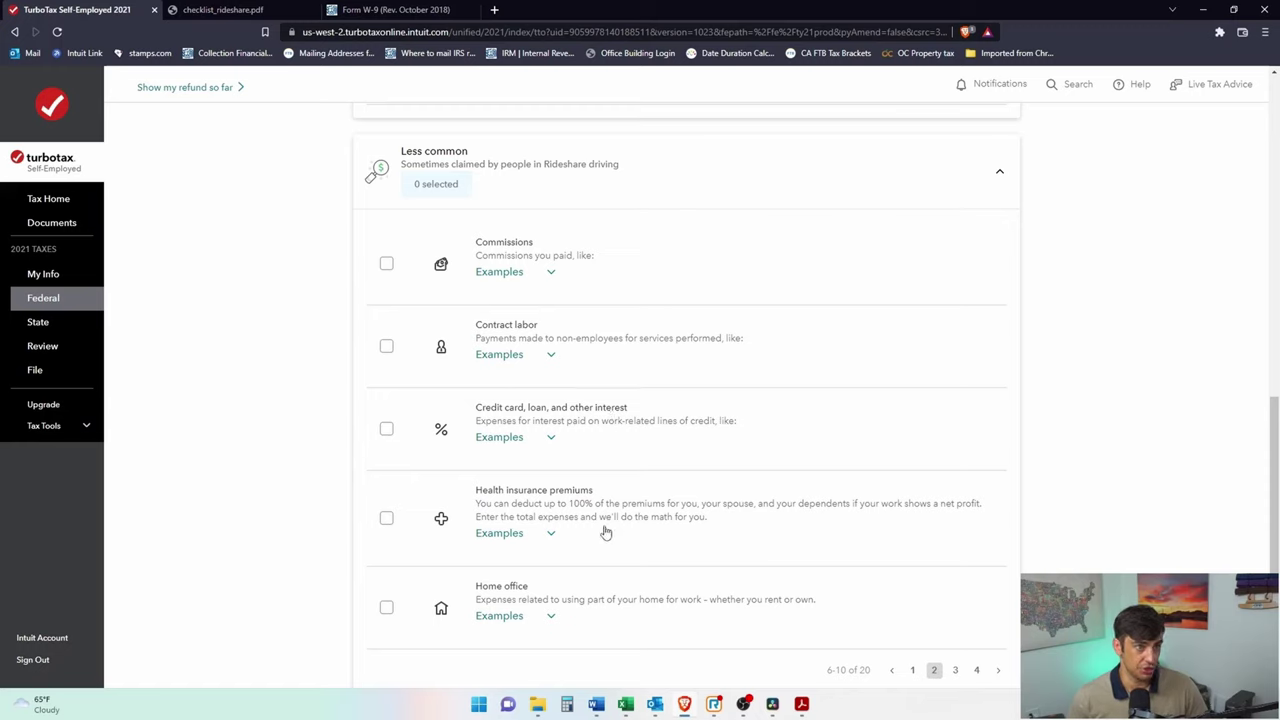
click(387, 518)
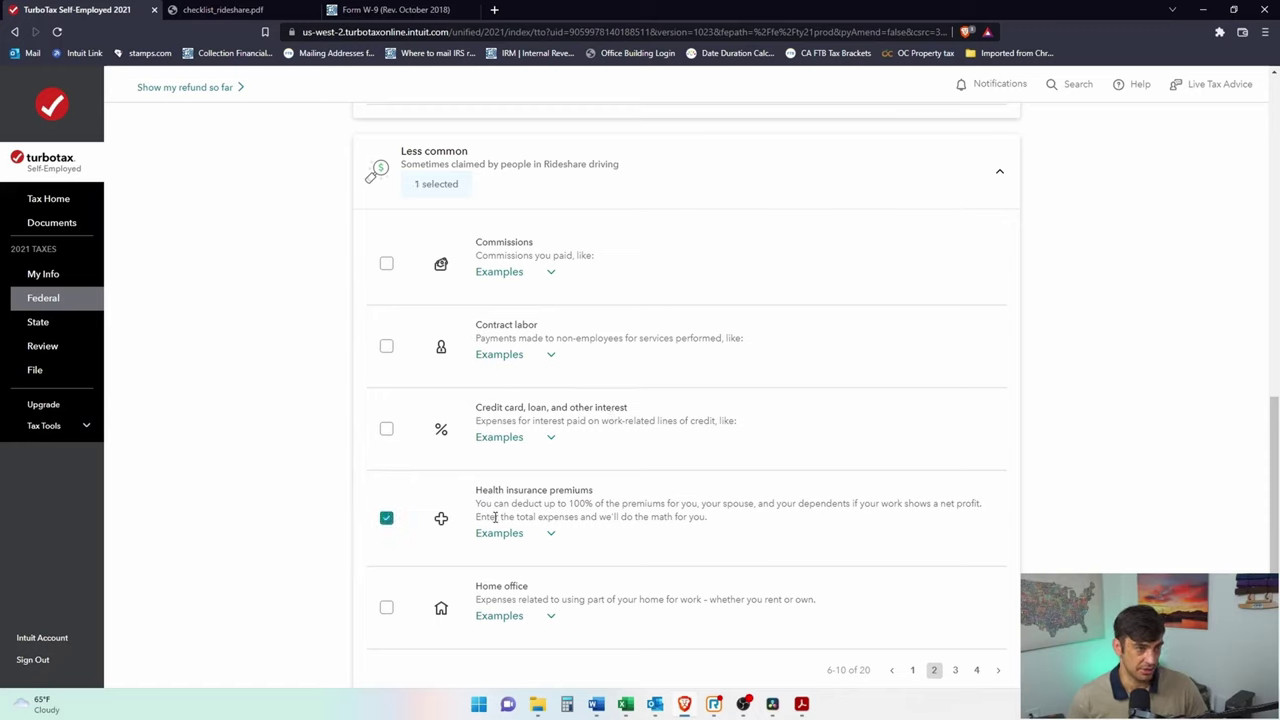
click(393, 521)
mouse_move(647, 517)
mouse_down()
mouse_move(477, 489)
mouse_move(563, 503)
mouse_up()
click(535, 506)
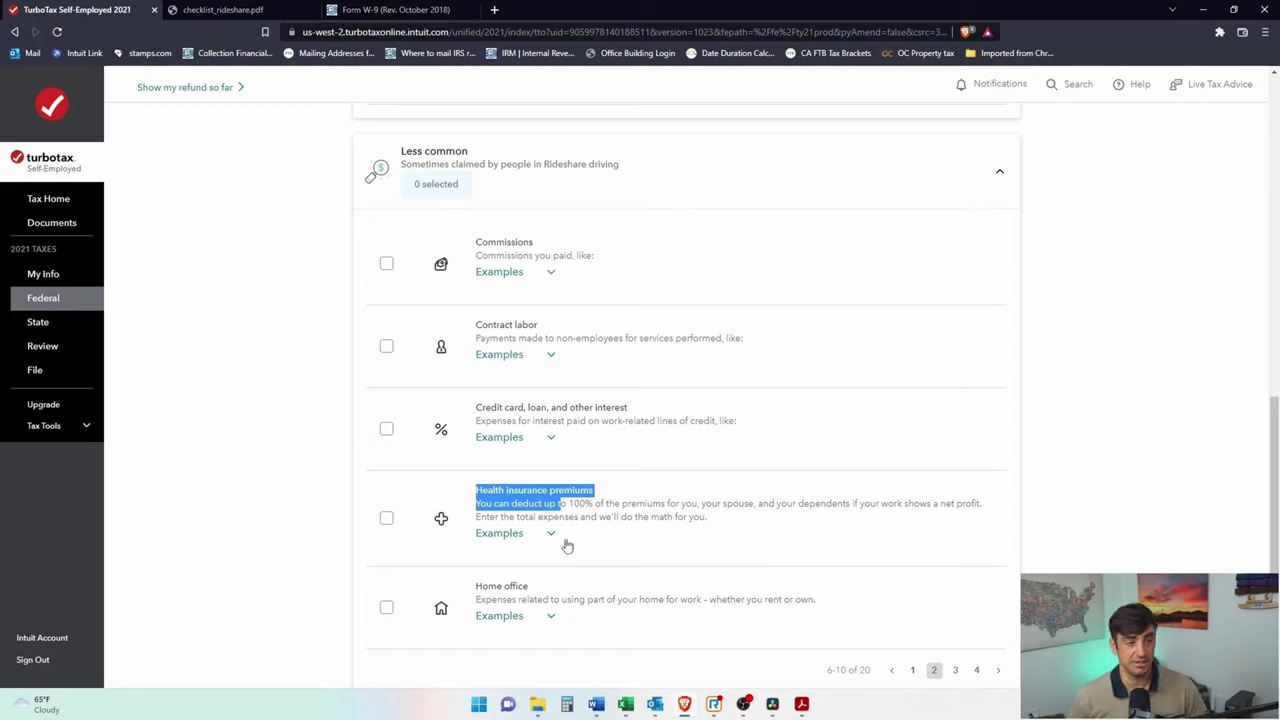
click(586, 521)
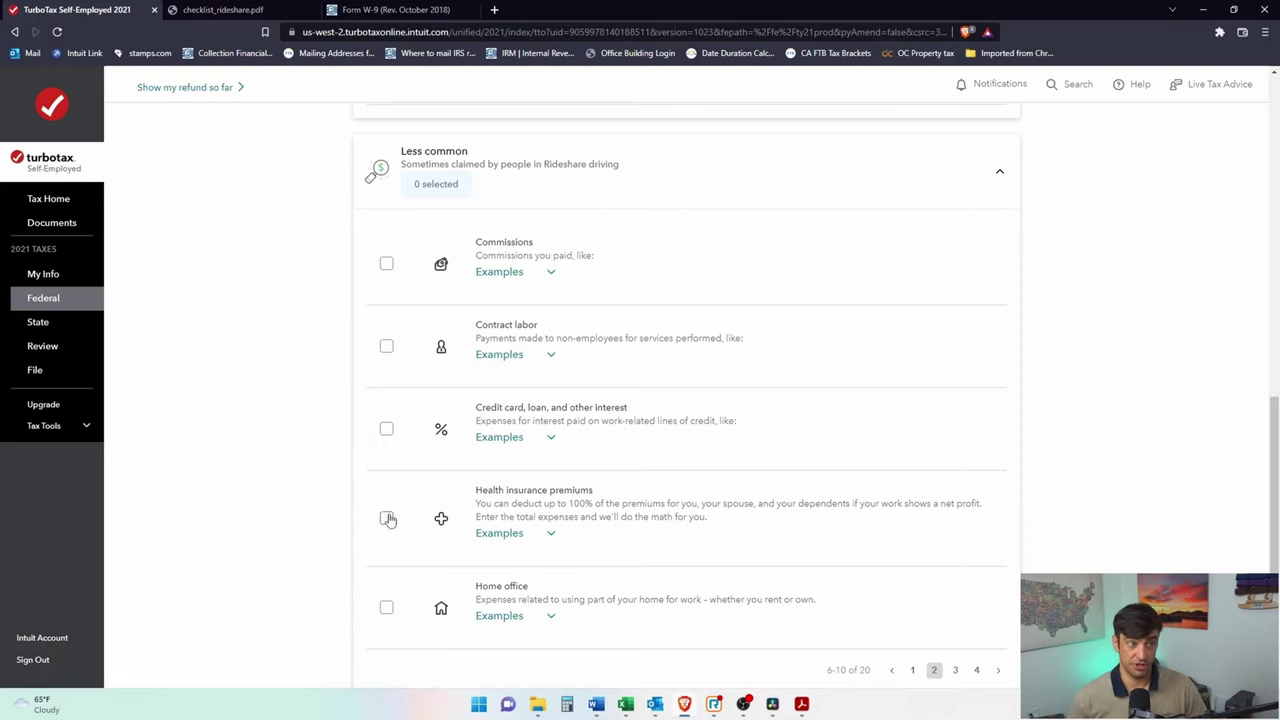
- Add Home office, Meals (100% limit) and Legal and professional fees as expense categories
scroll(640, 558, down, 2)
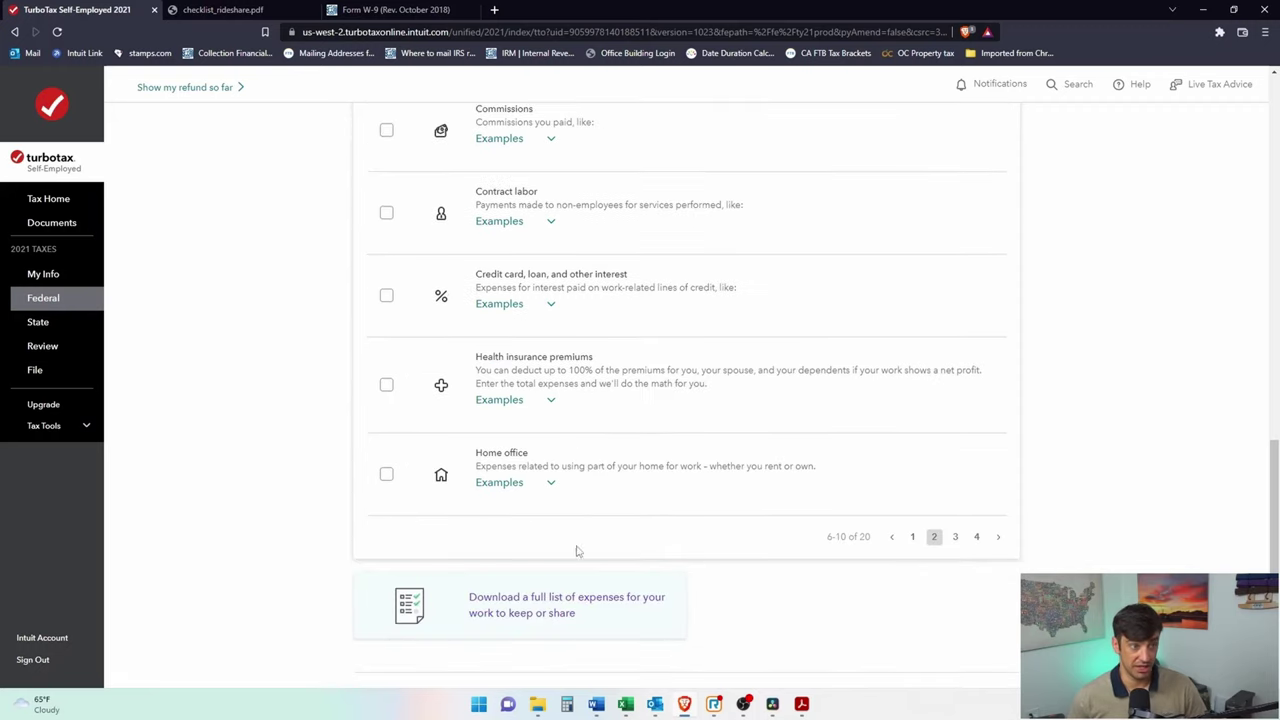
click(387, 476)
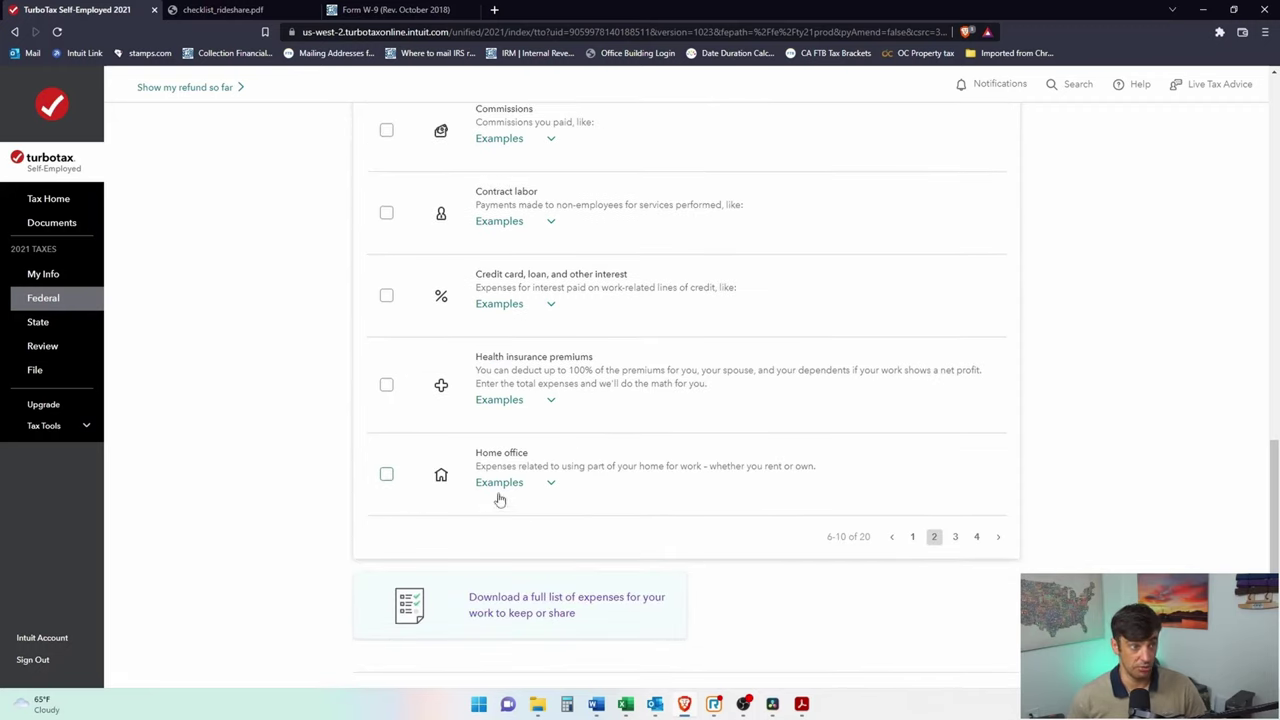
click(998, 537)
scroll(948, 375, up, 4)
scroll(978, 502, down, 3)
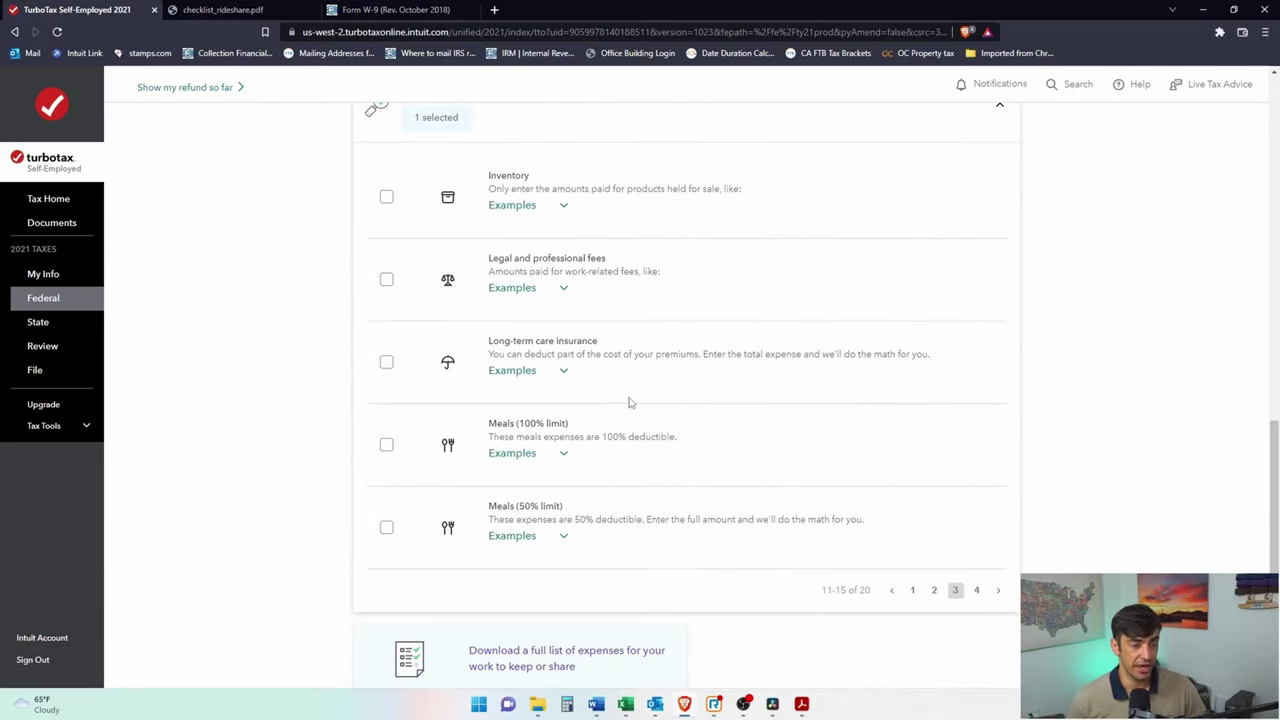
click(386, 445)
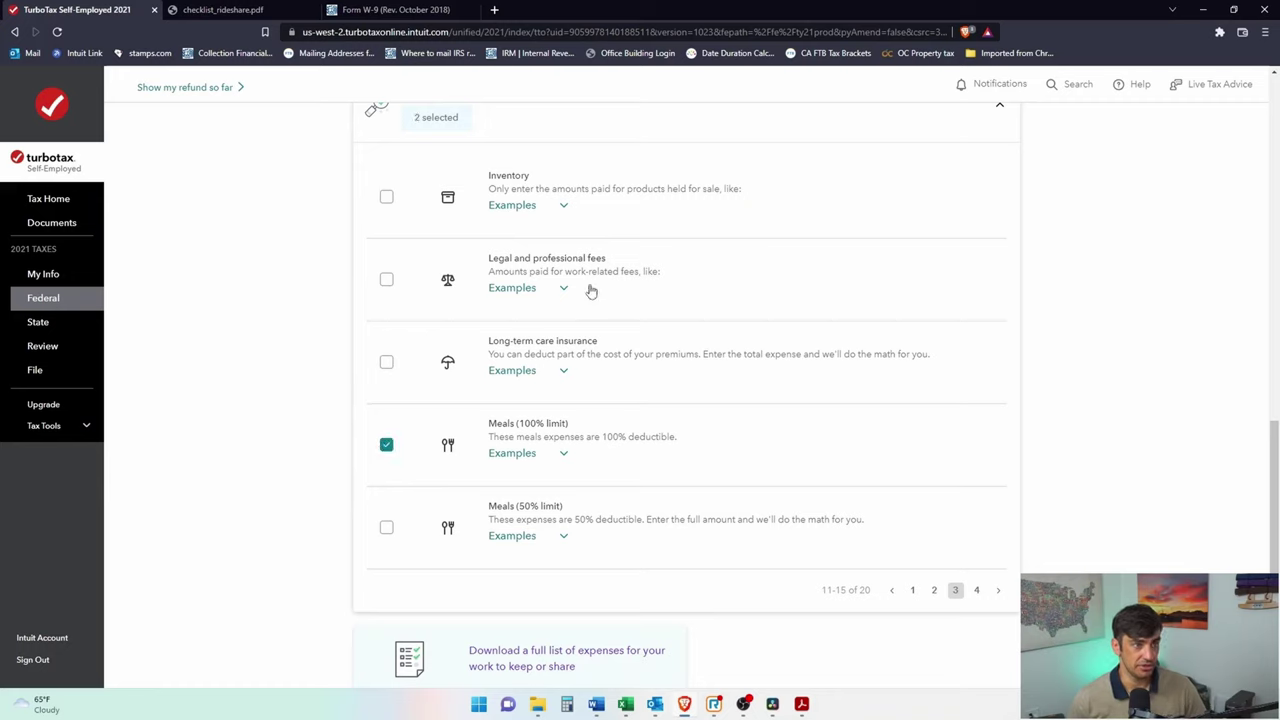
click(386, 283)
- Browse the last page of expense categories and move on to the commonly missed expenses check
click(976, 591)
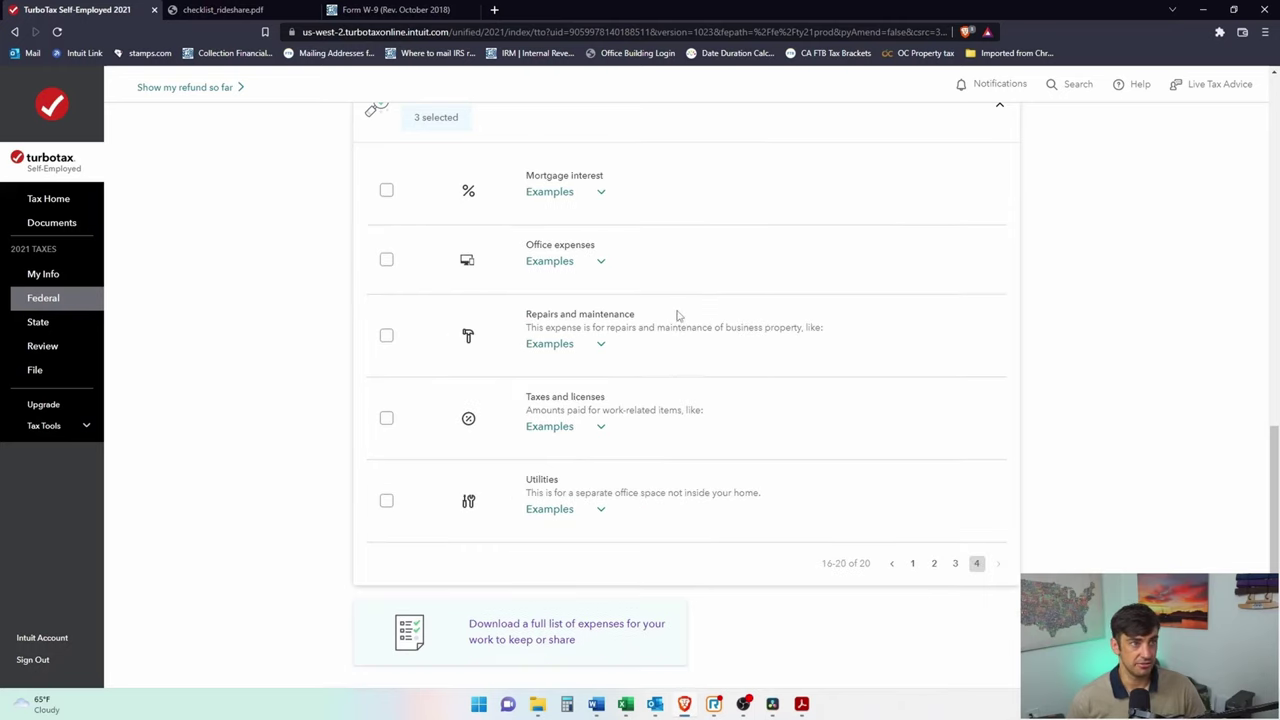
click(955, 563)
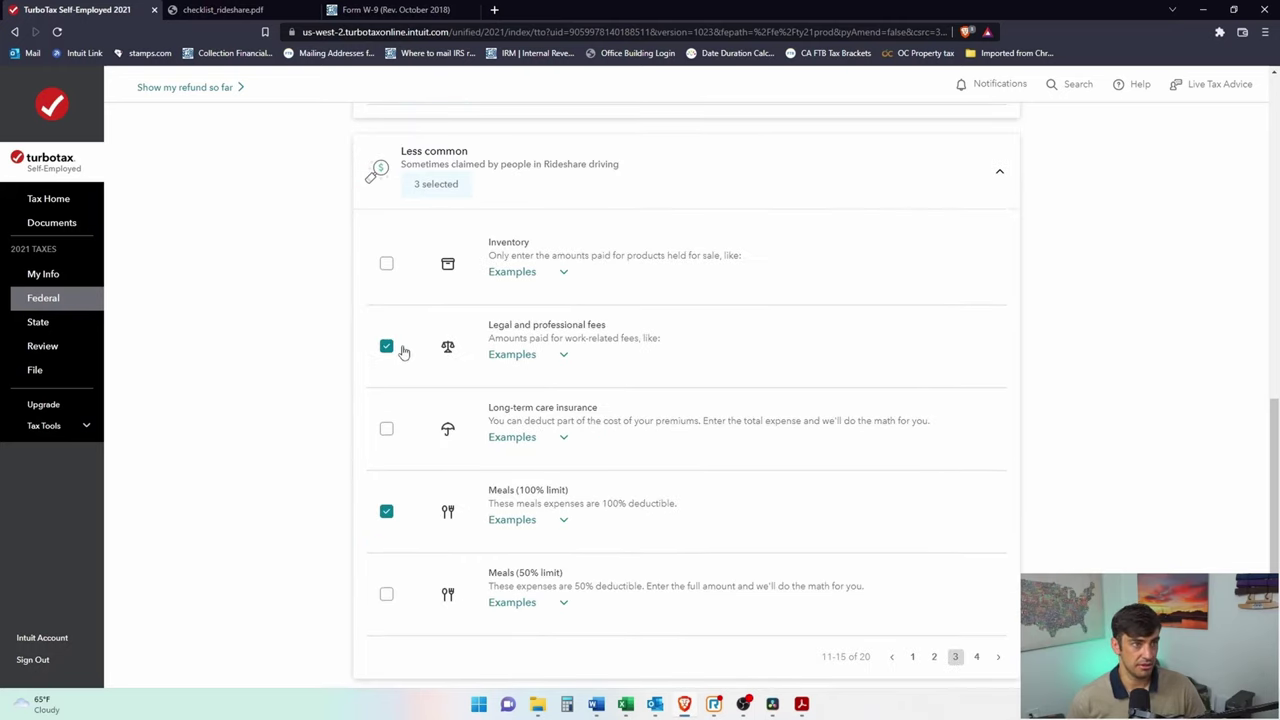
click(977, 657)
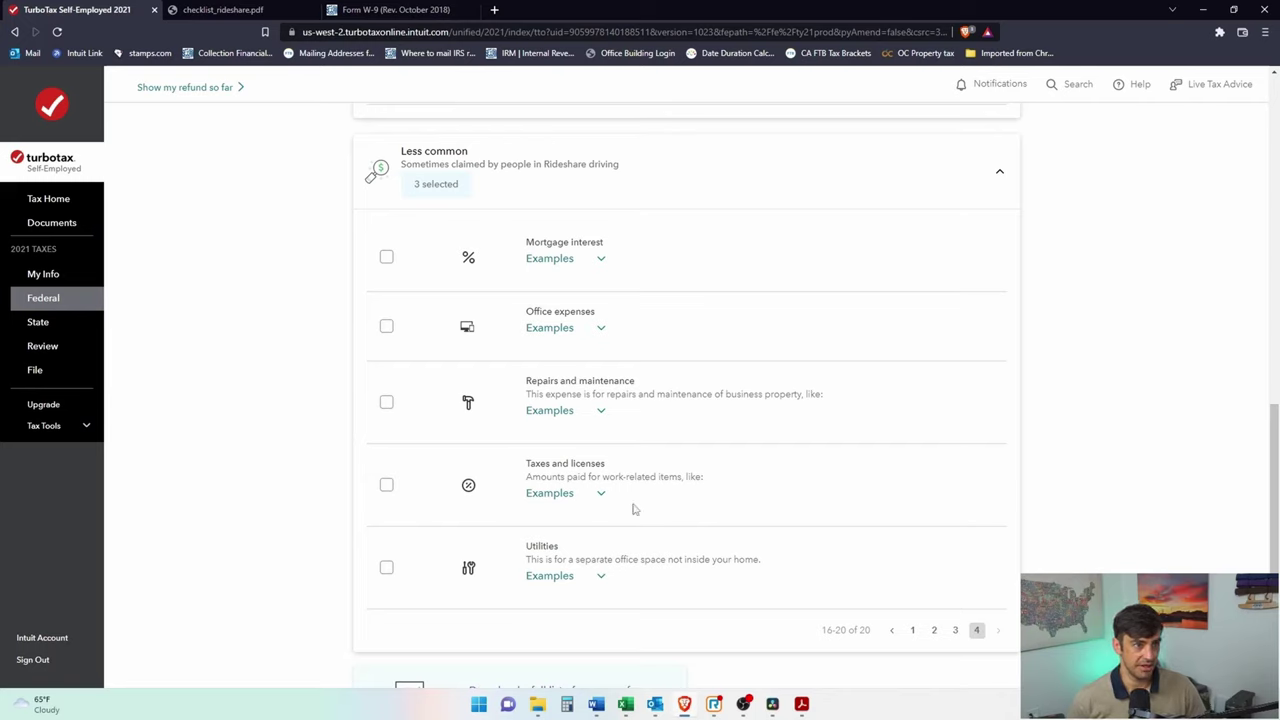
scroll(618, 580, down, 2)
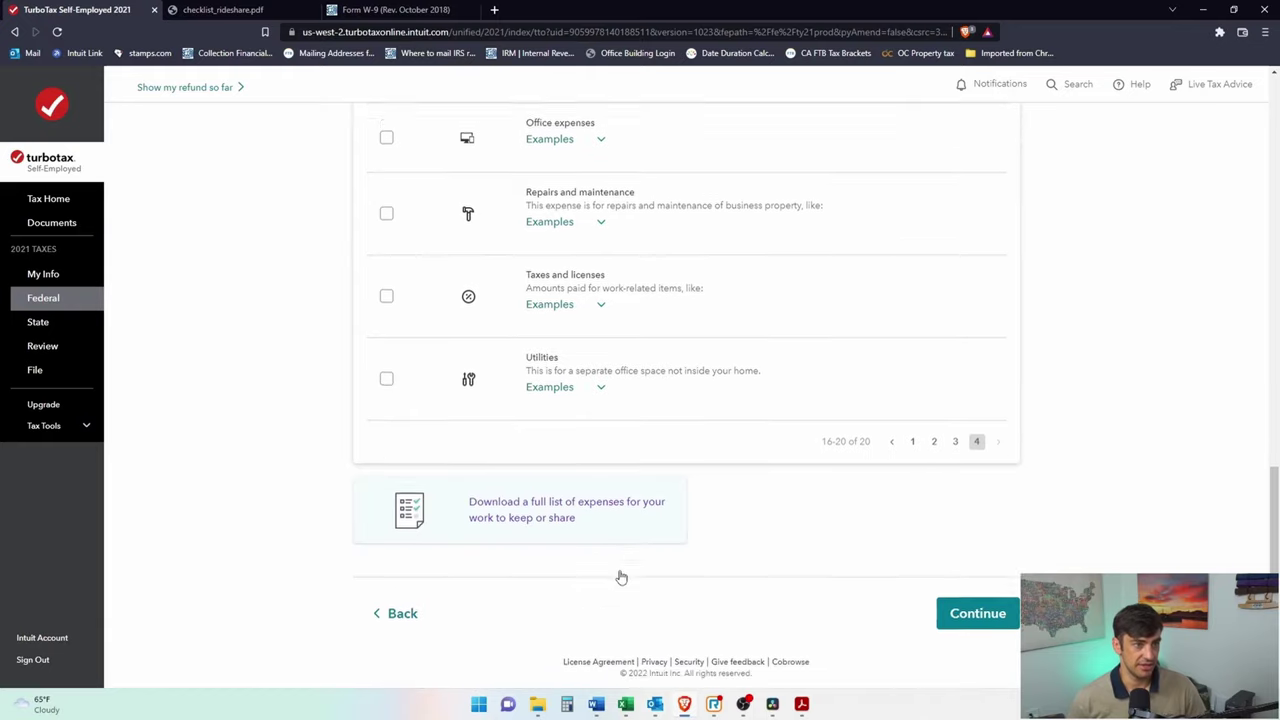
click(962, 609)
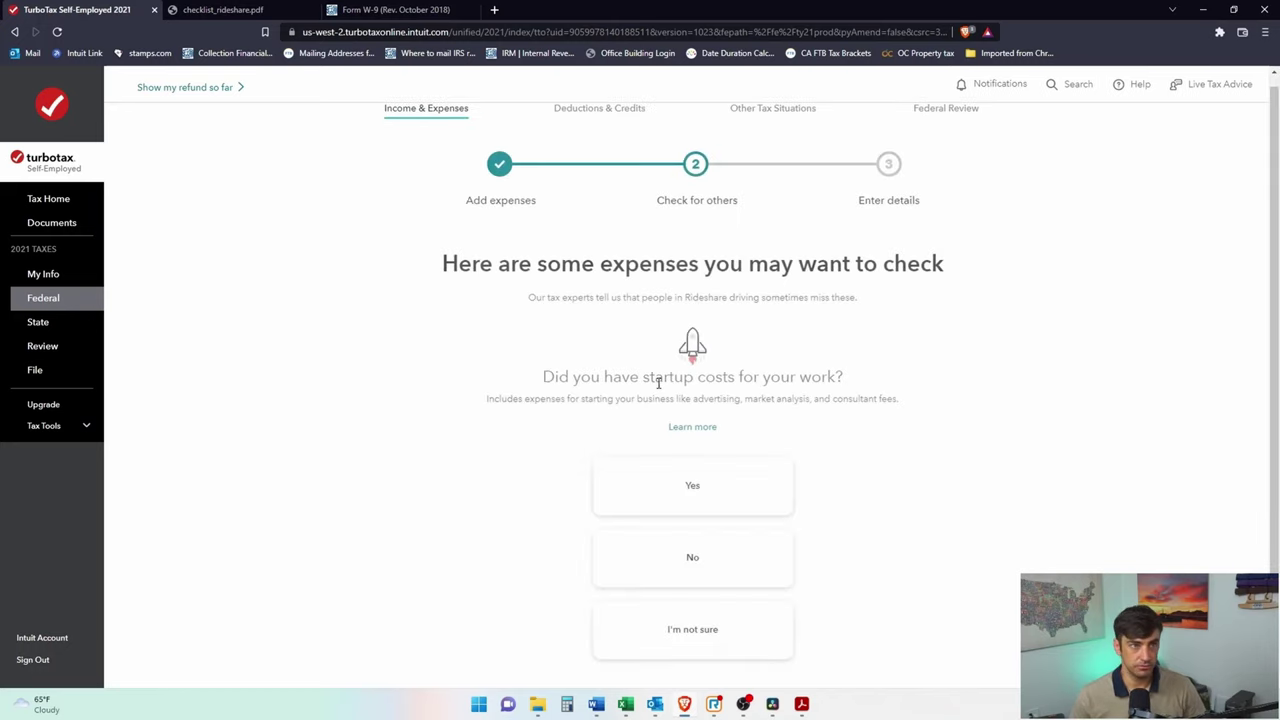
- Answer No to having startup costs for Rideshare driving
scroll(658, 383, down, 1)
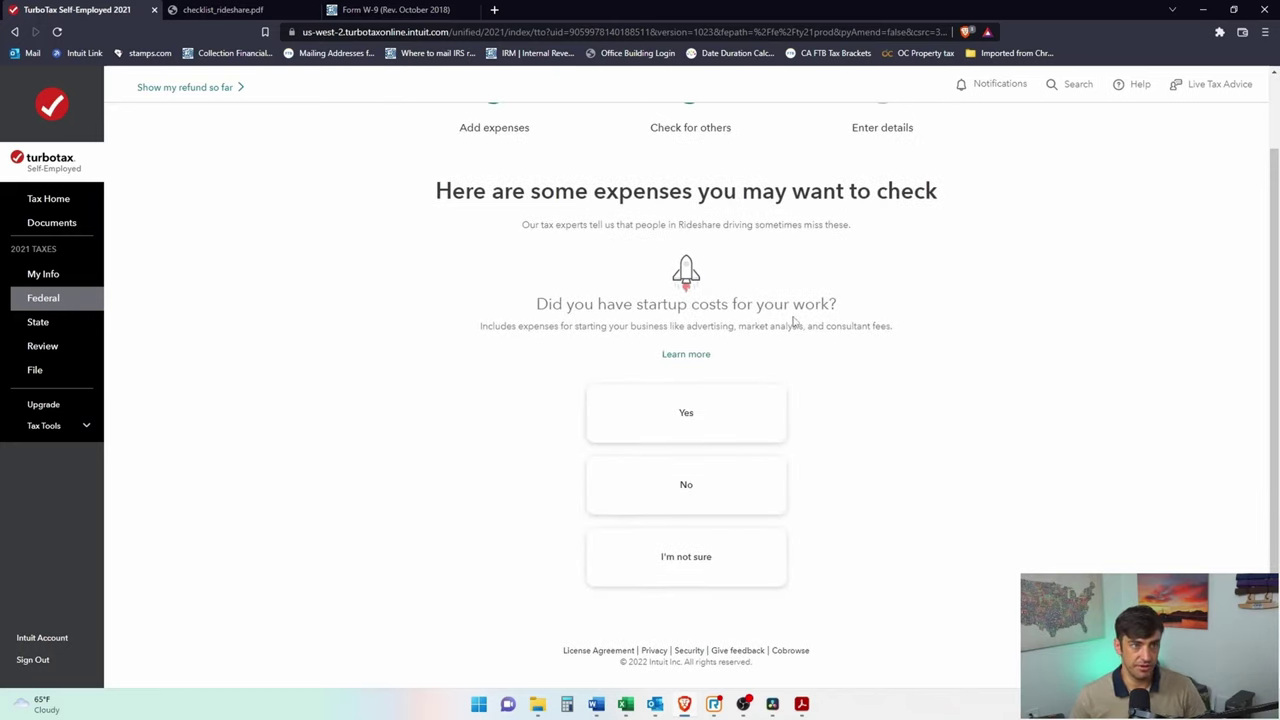
drag(686, 309, 757, 307)
click(760, 308)
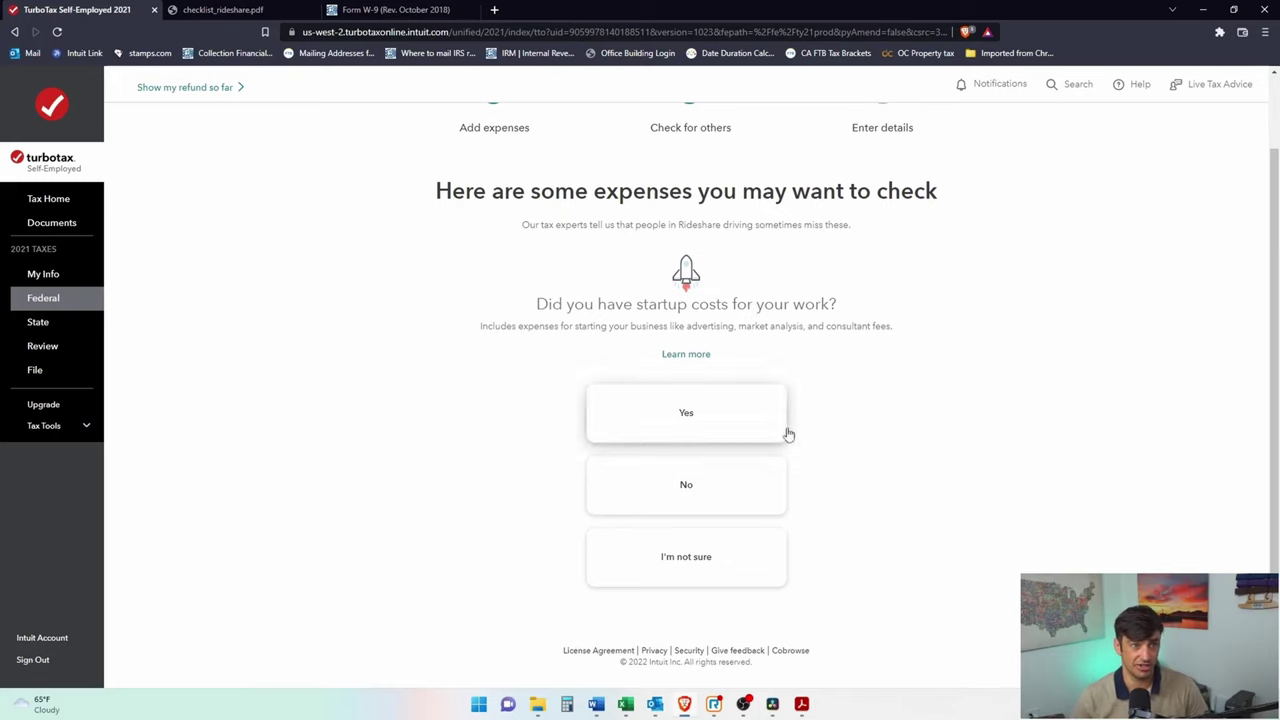
click(704, 487)
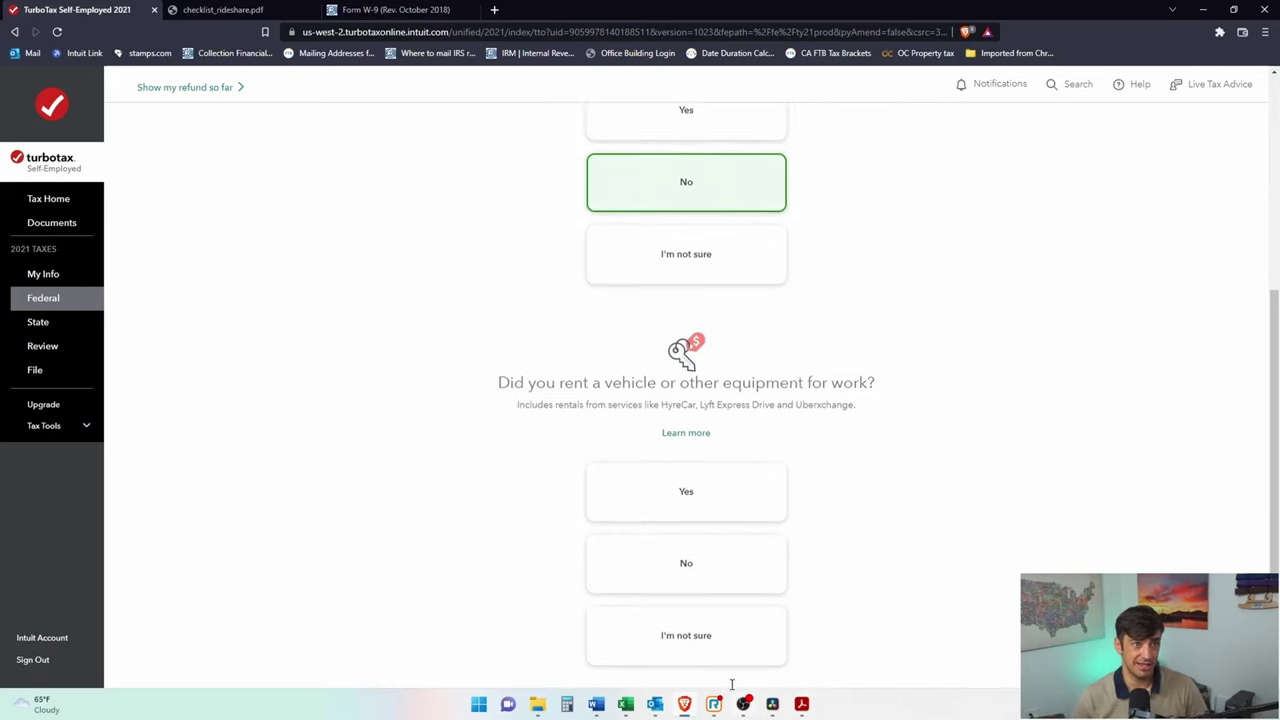
- Answer No to renting a vehicle or equipment, then start the Vehicle expense details
drag(514, 304, 836, 326)
click(829, 323)
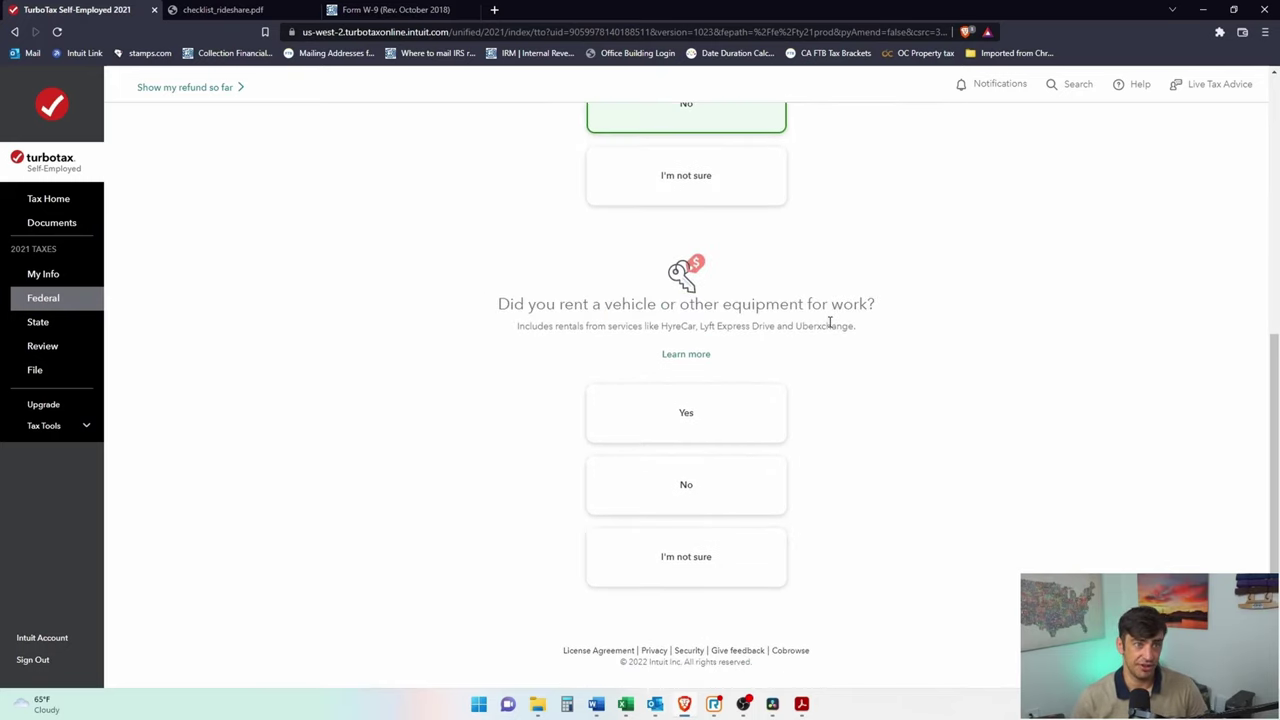
click(785, 484)
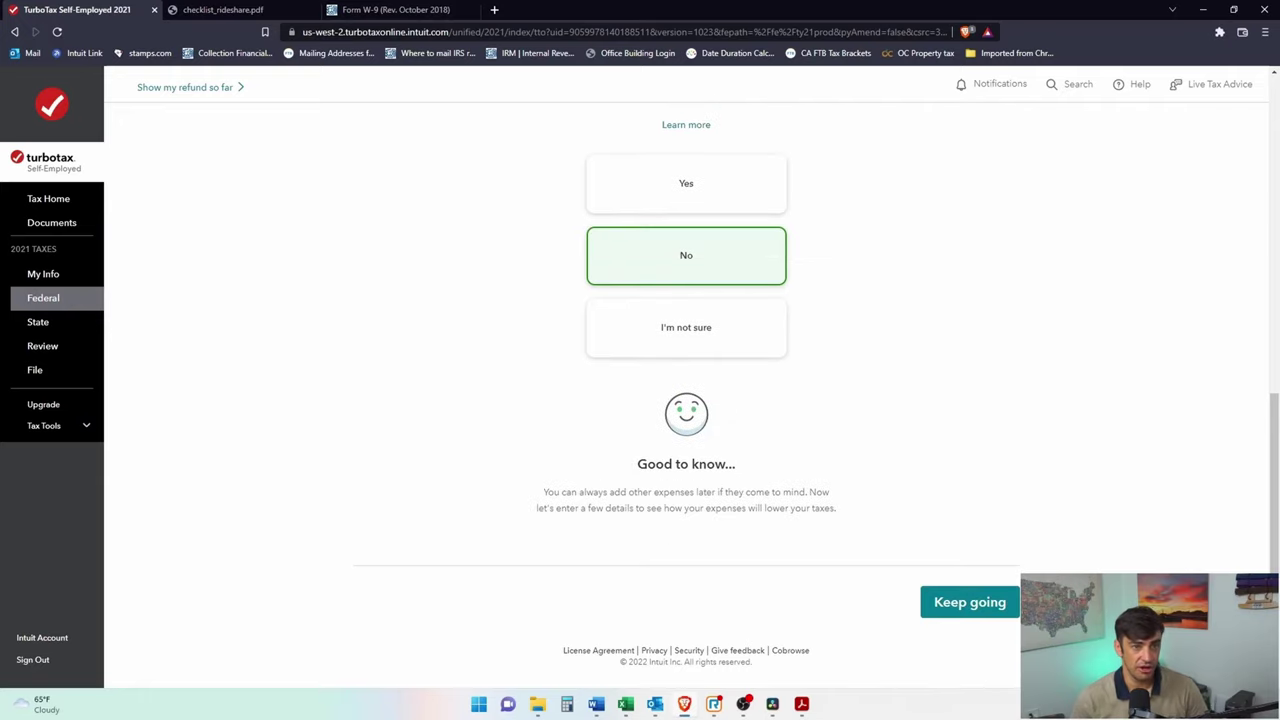
click(1008, 605)
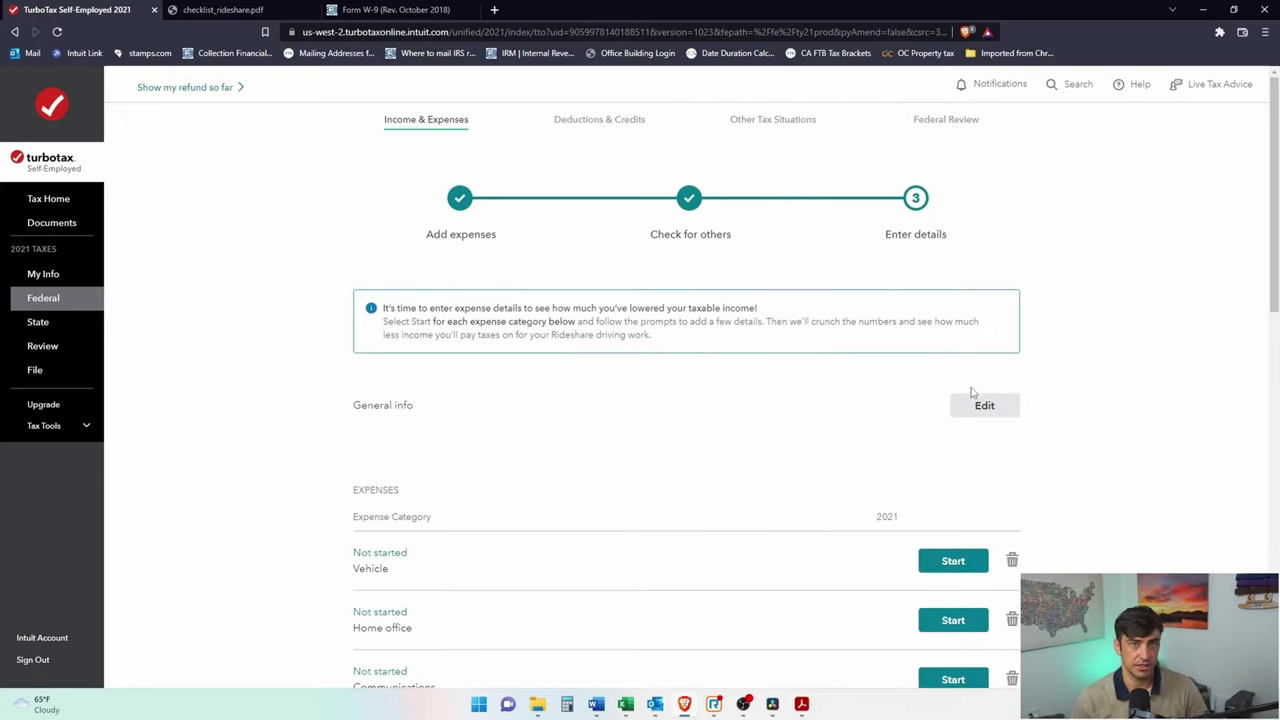
scroll(1068, 372, down, 1)
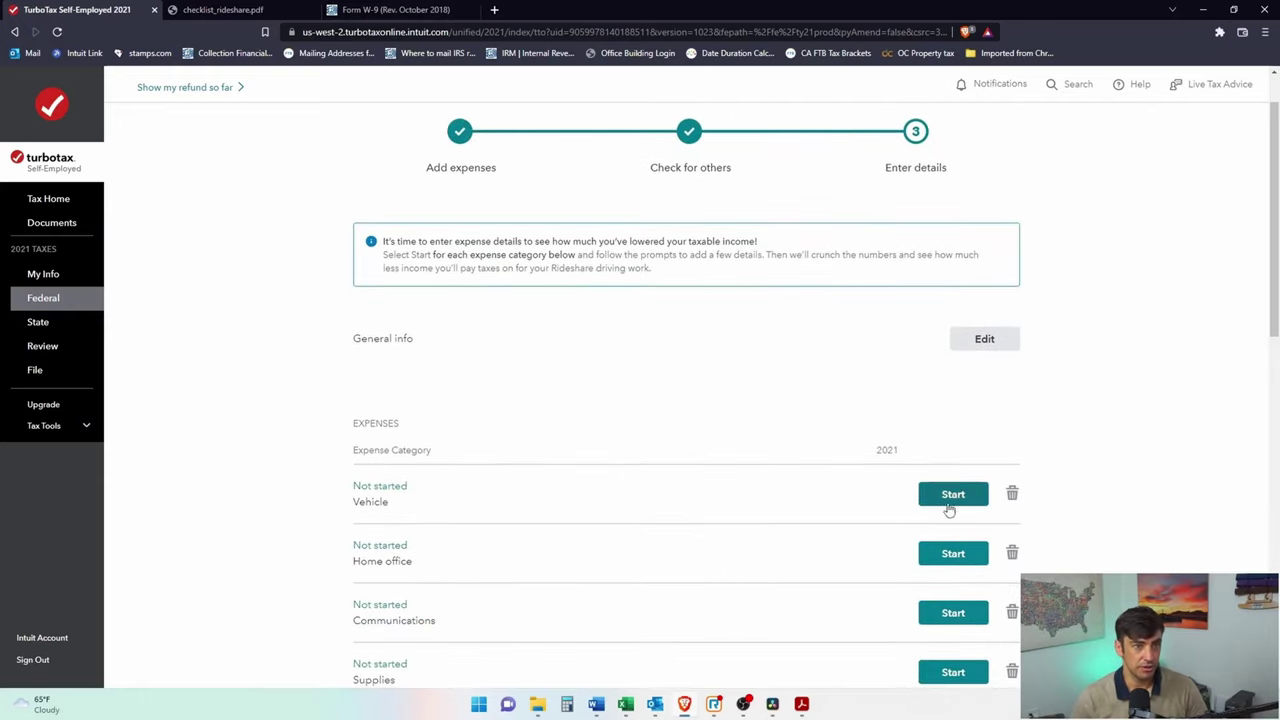
click(953, 498)
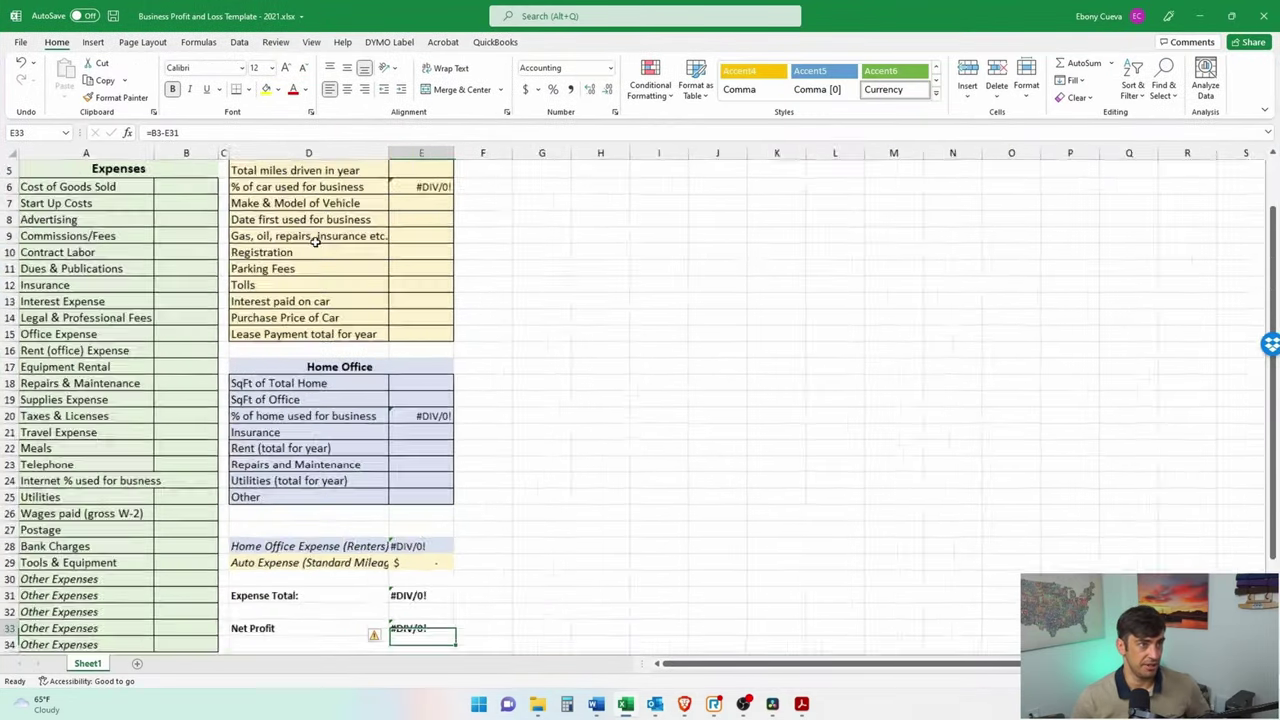
scroll(315, 242, up, 6)
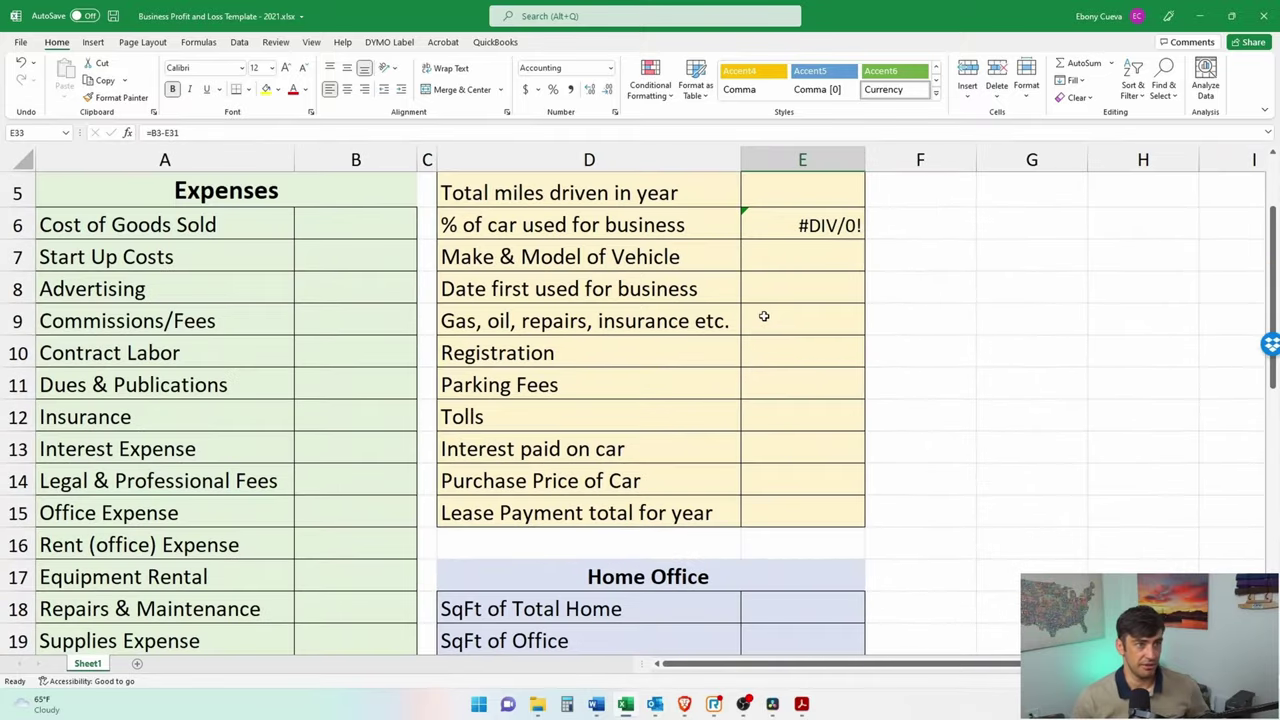
scroll(763, 316, up, 2)
drag(543, 286, 800, 337)
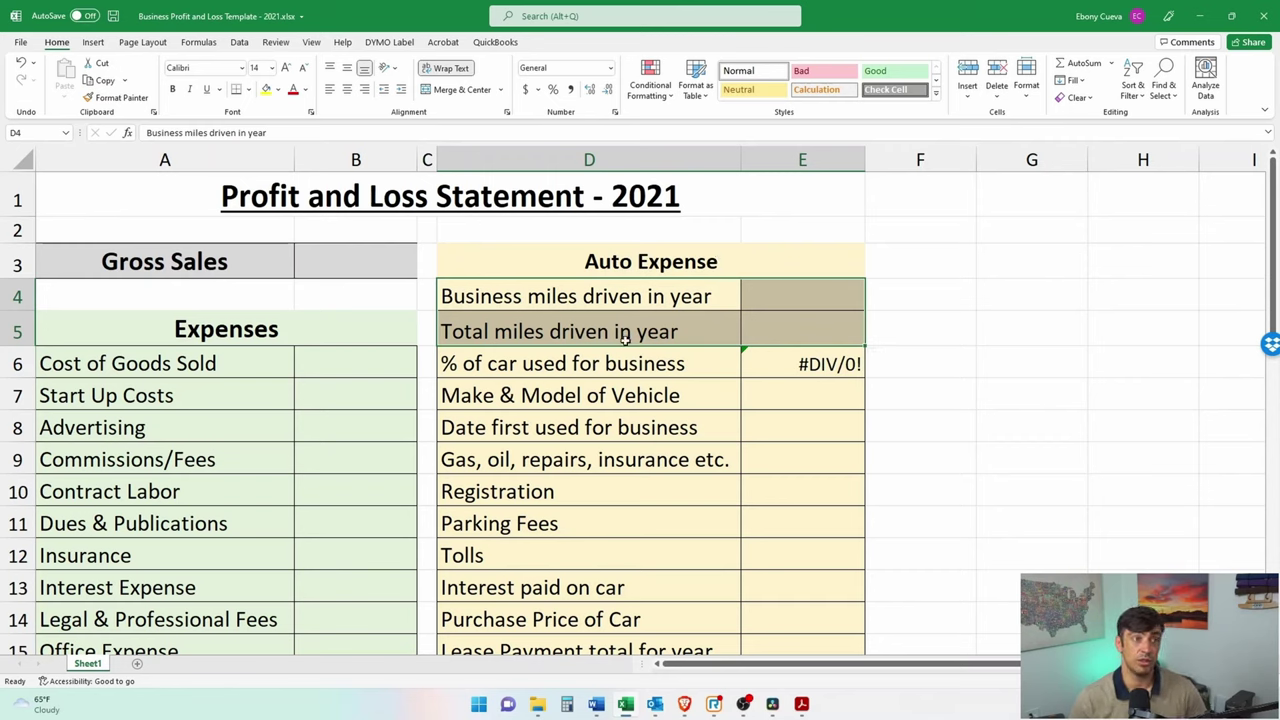
click(567, 305)
click(668, 338)
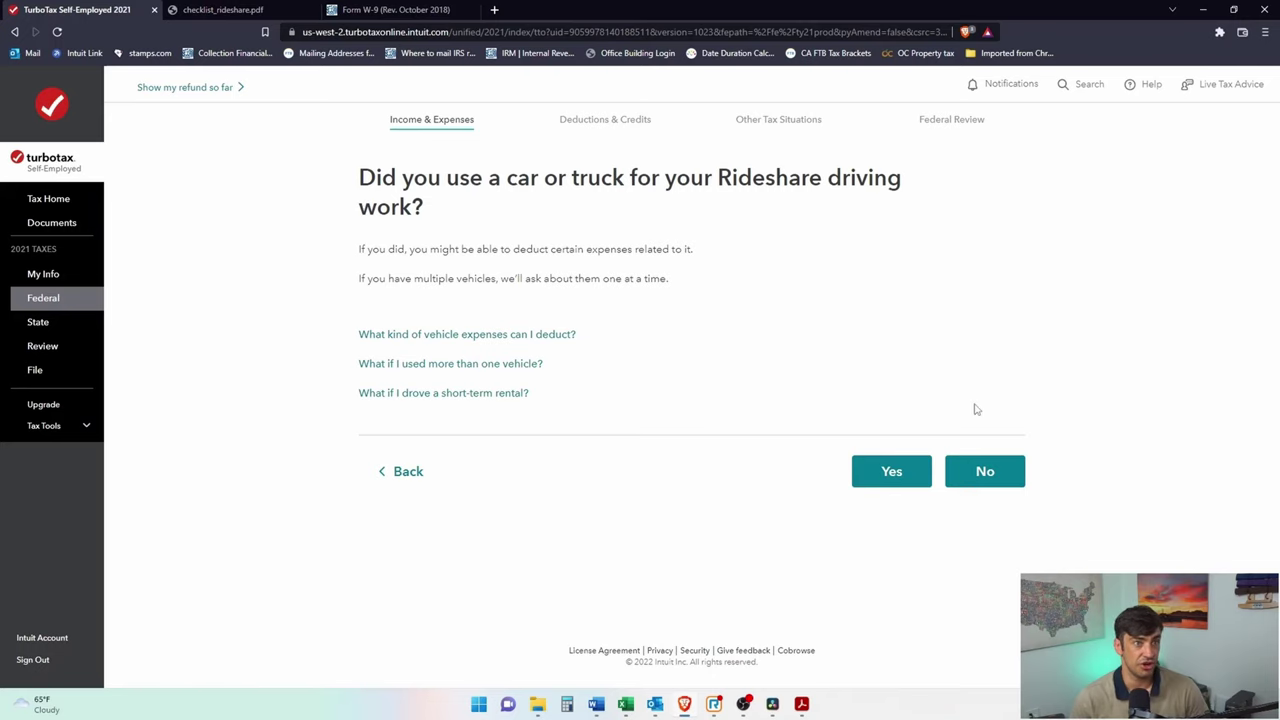
- Record a Honda, Auto under 6,000 lbs, first used for work on 01/01/2021
click(903, 470)
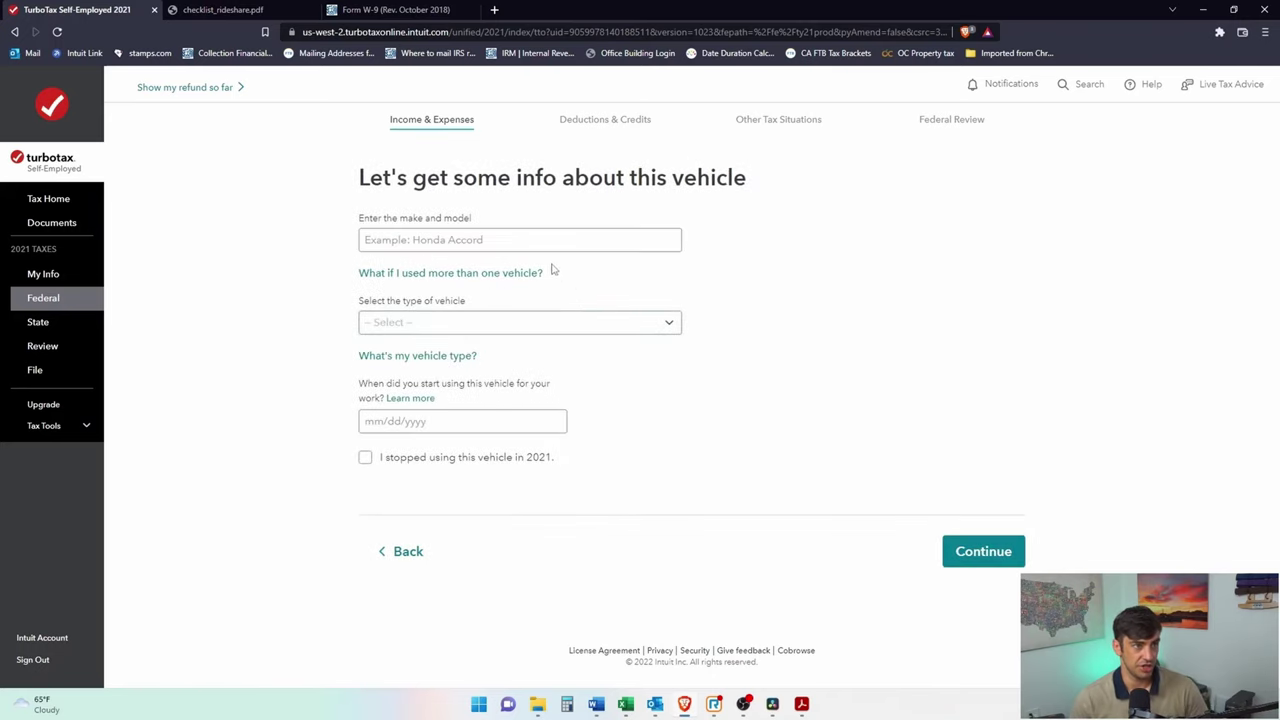
click(524, 241)
text(Honda)
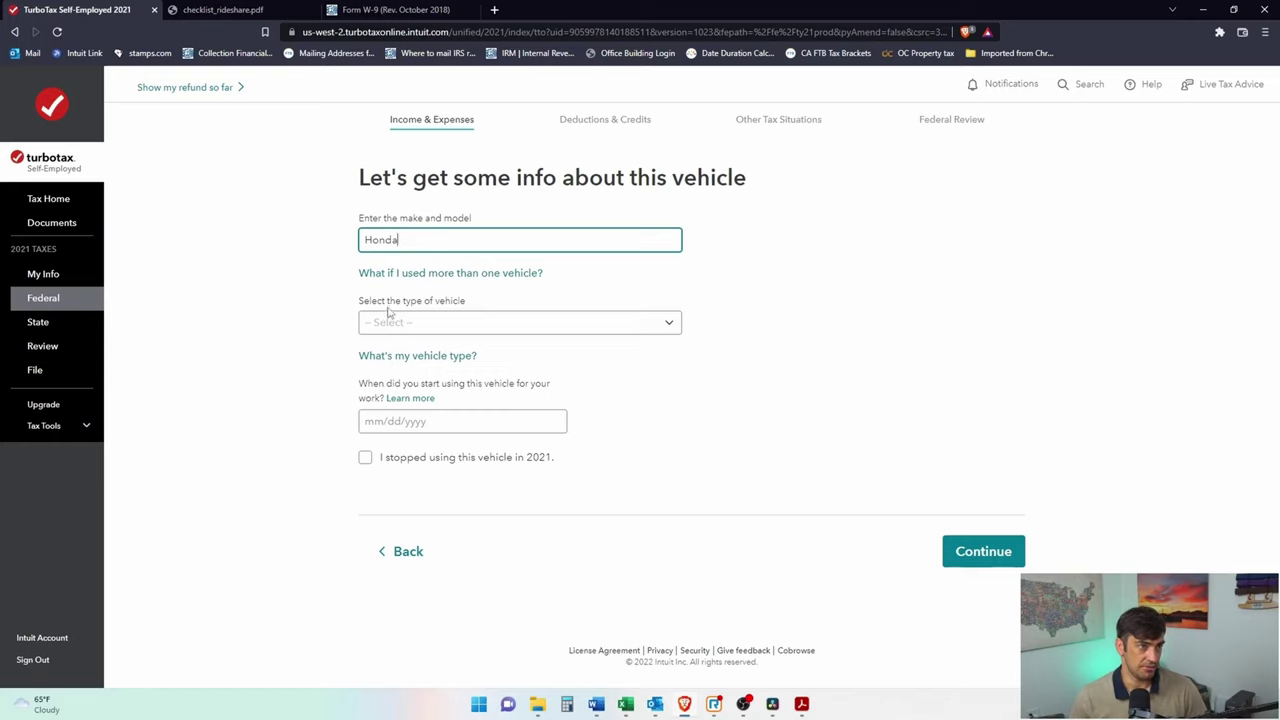
click(433, 324)
click(458, 354)
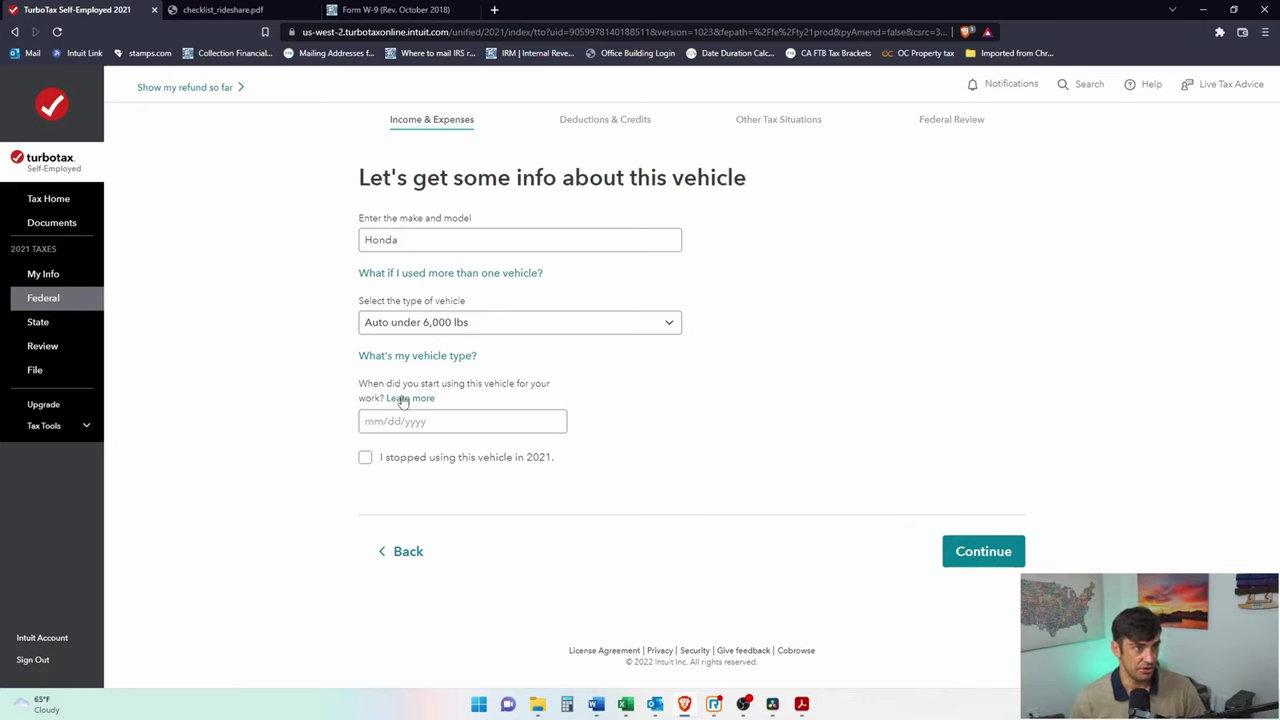
click(421, 419)
text(01/01/2021)
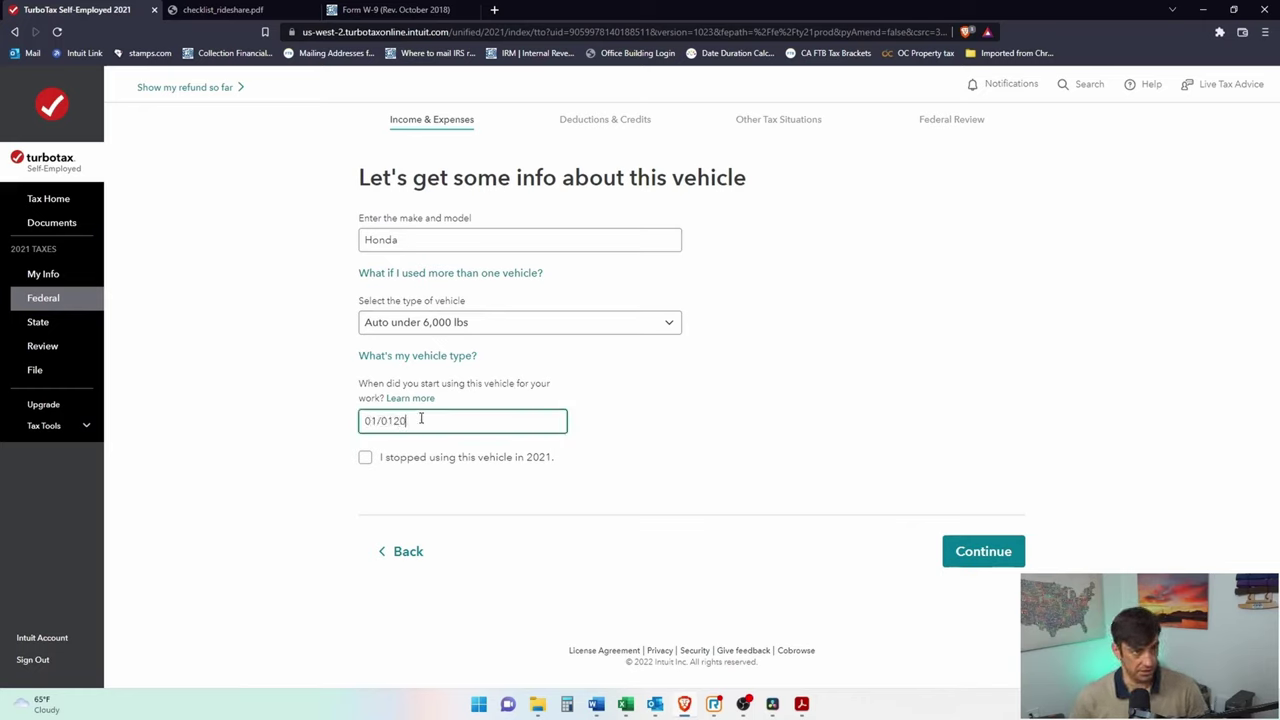
click(1003, 561)
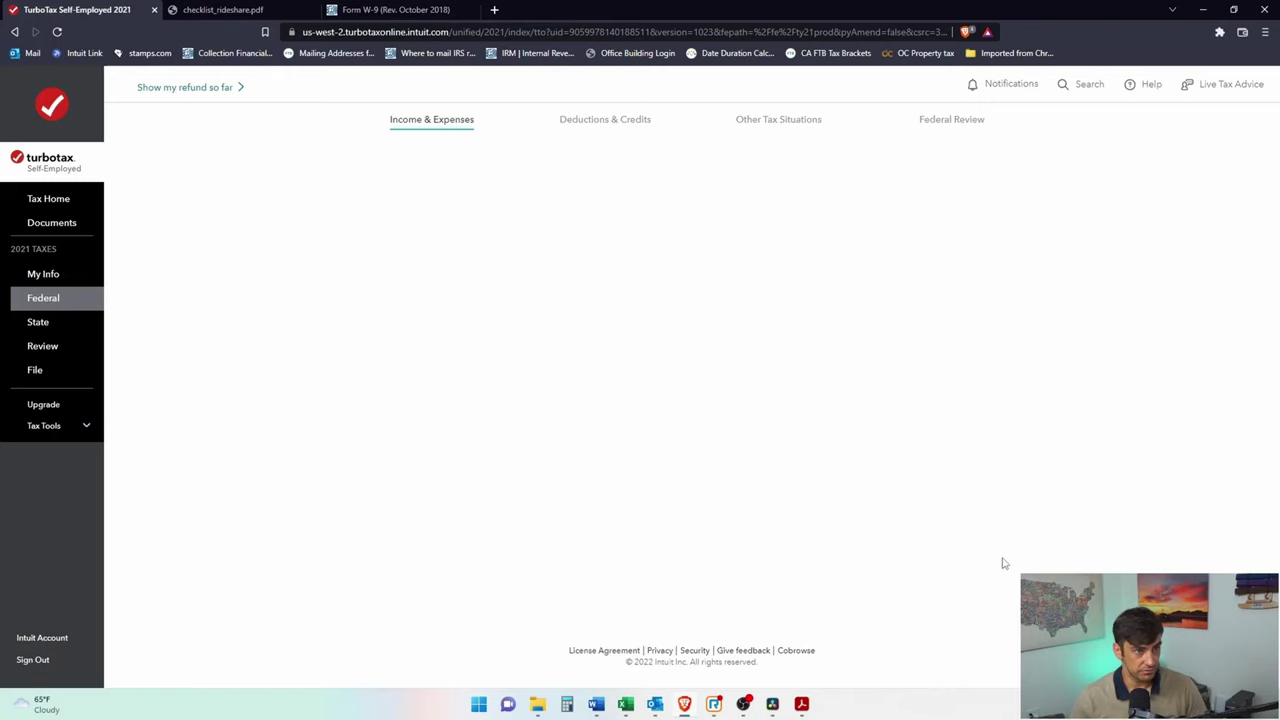
- State that you own the Honda
drag(429, 182, 648, 182)
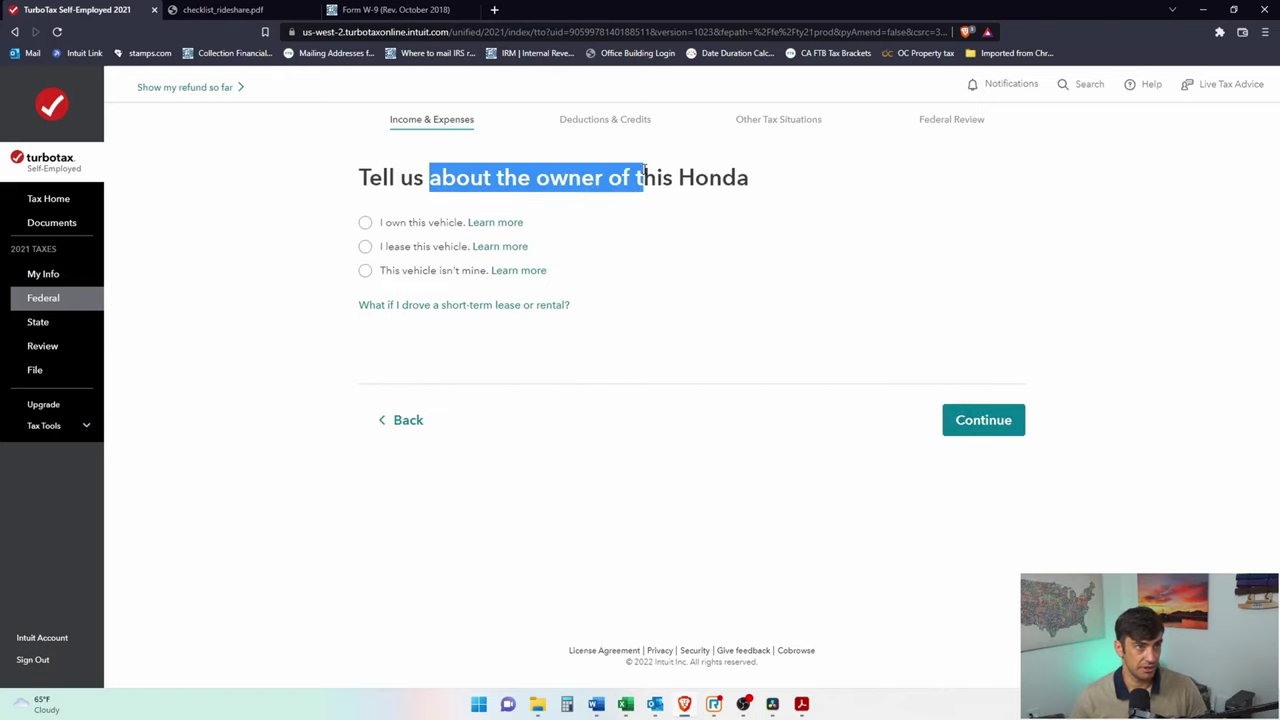
click(648, 182)
click(391, 225)
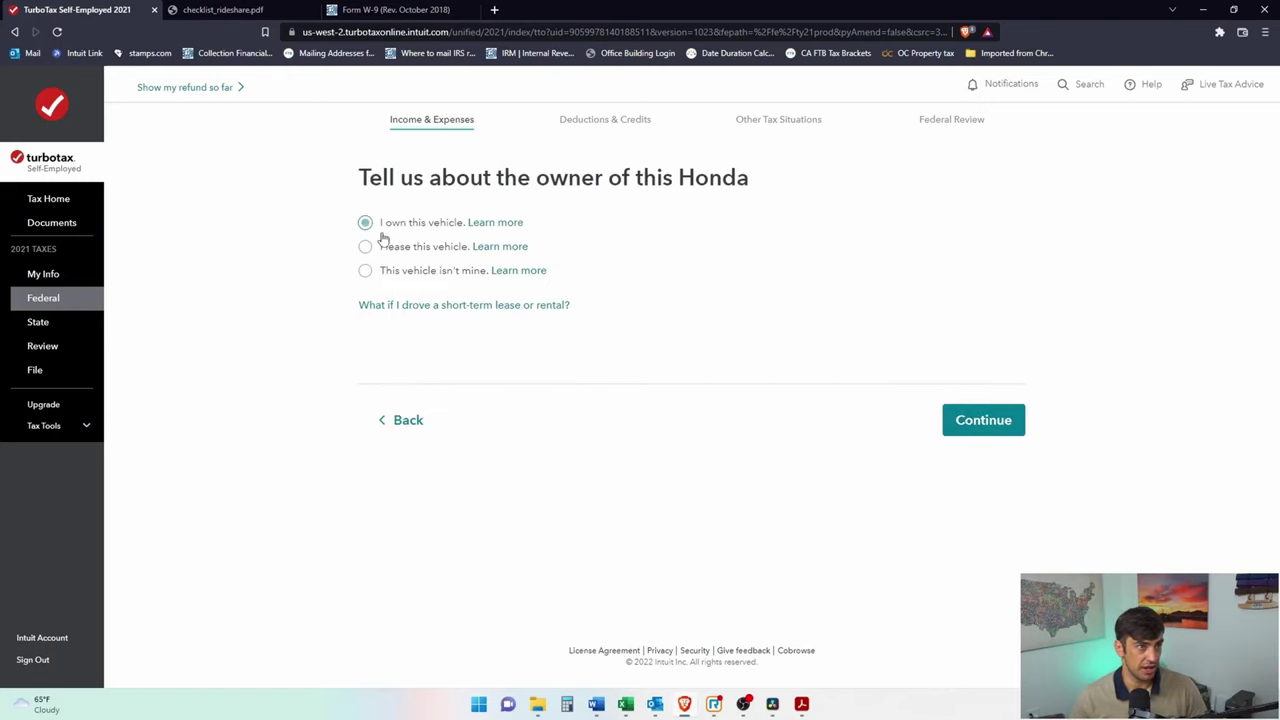
click(985, 425)
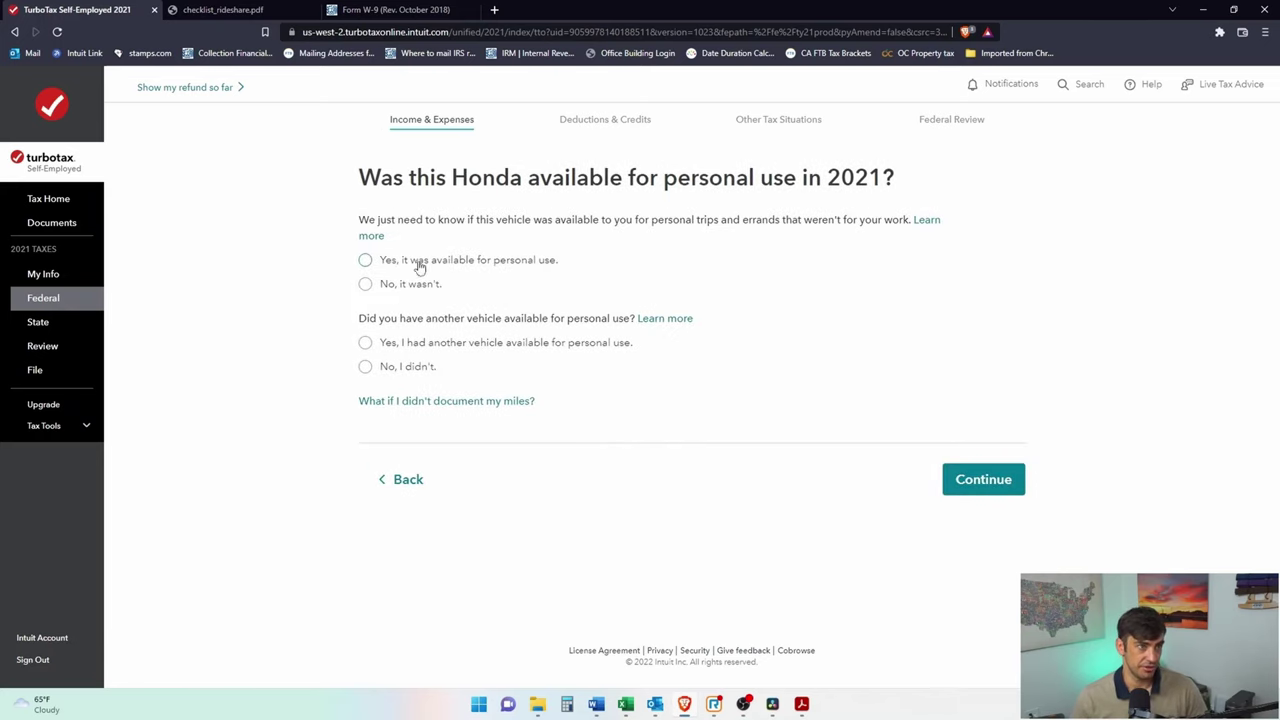
- Mark the Honda available for personal use, no other personal vehicle, and work miles tracked
click(366, 260)
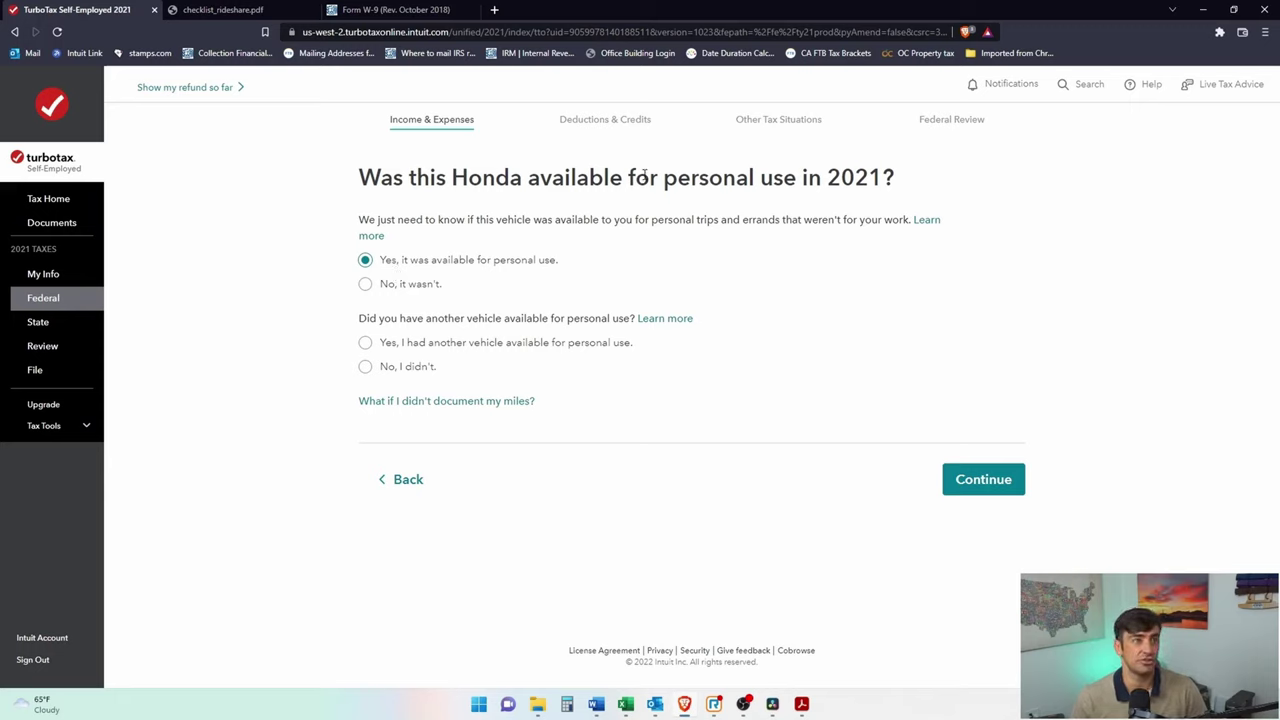
drag(617, 178, 903, 190)
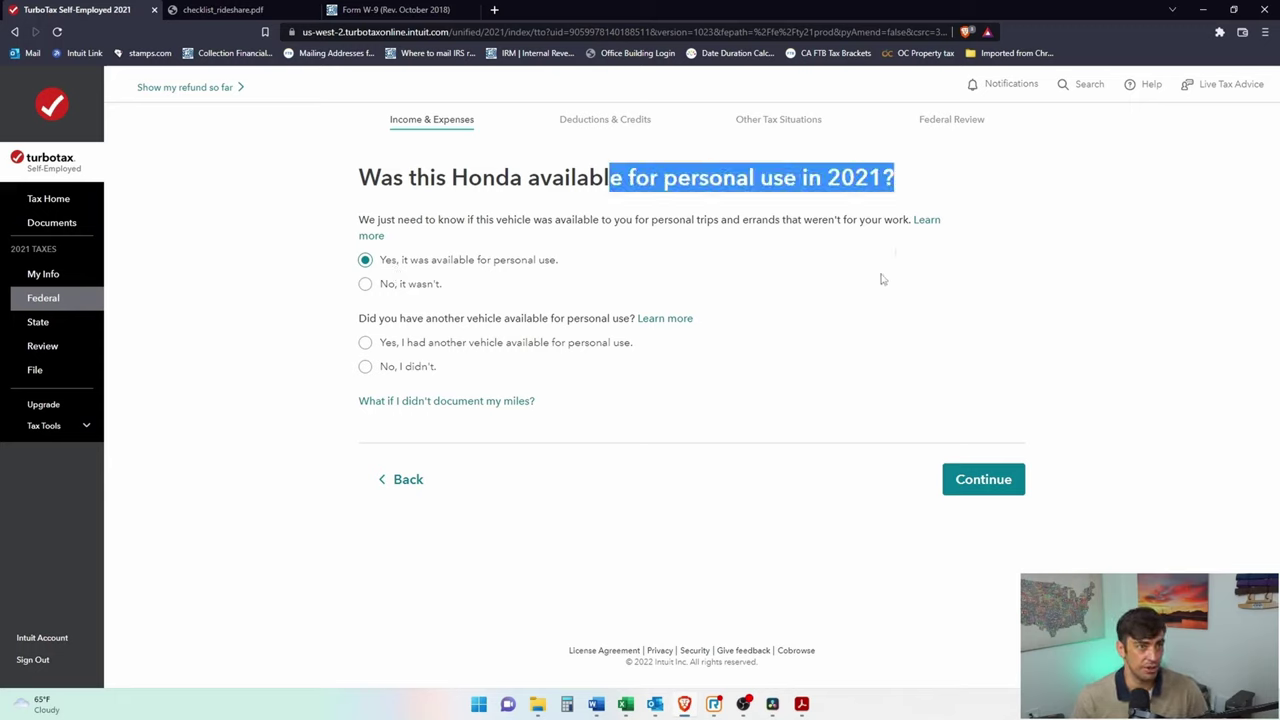
click(379, 320)
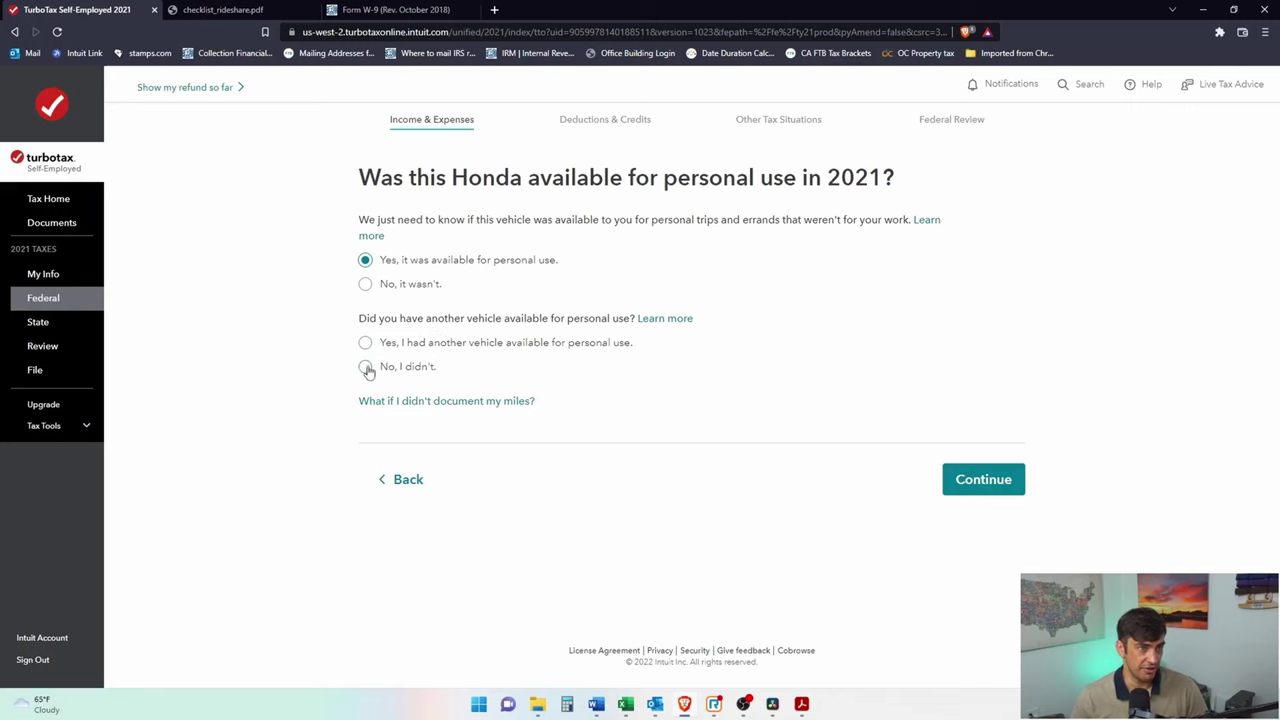
click(365, 366)
click(984, 480)
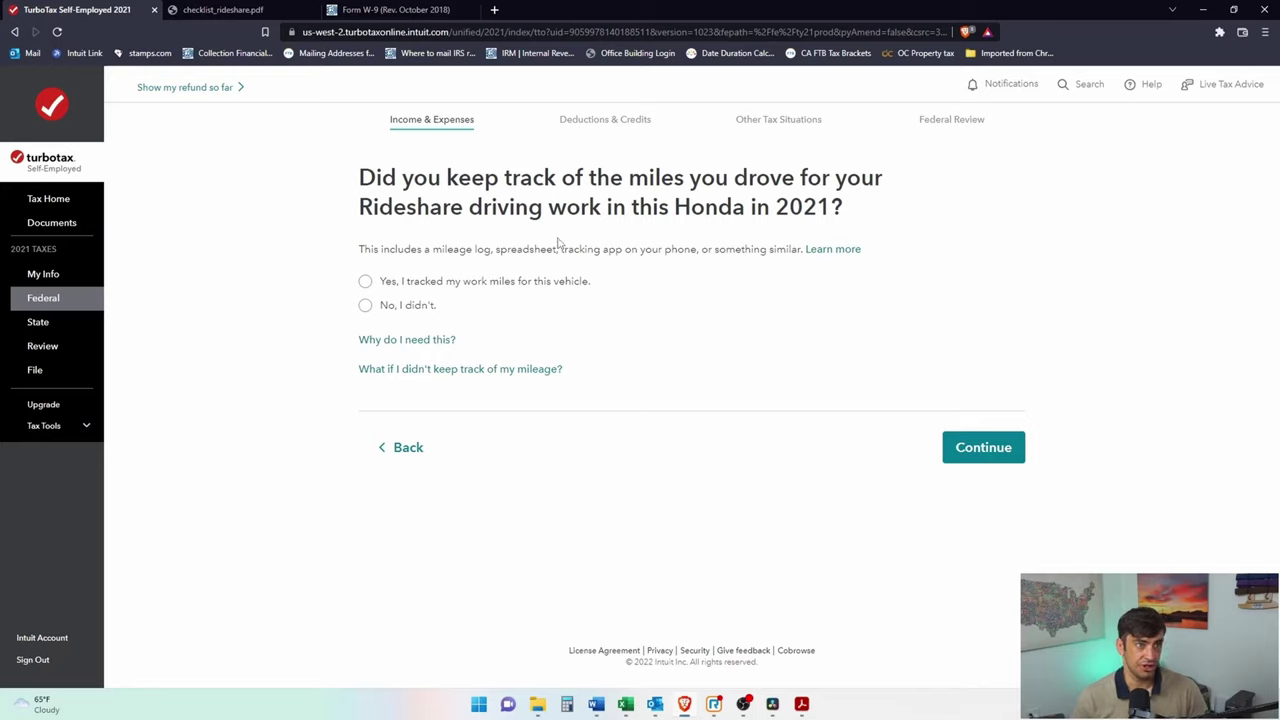
click(365, 281)
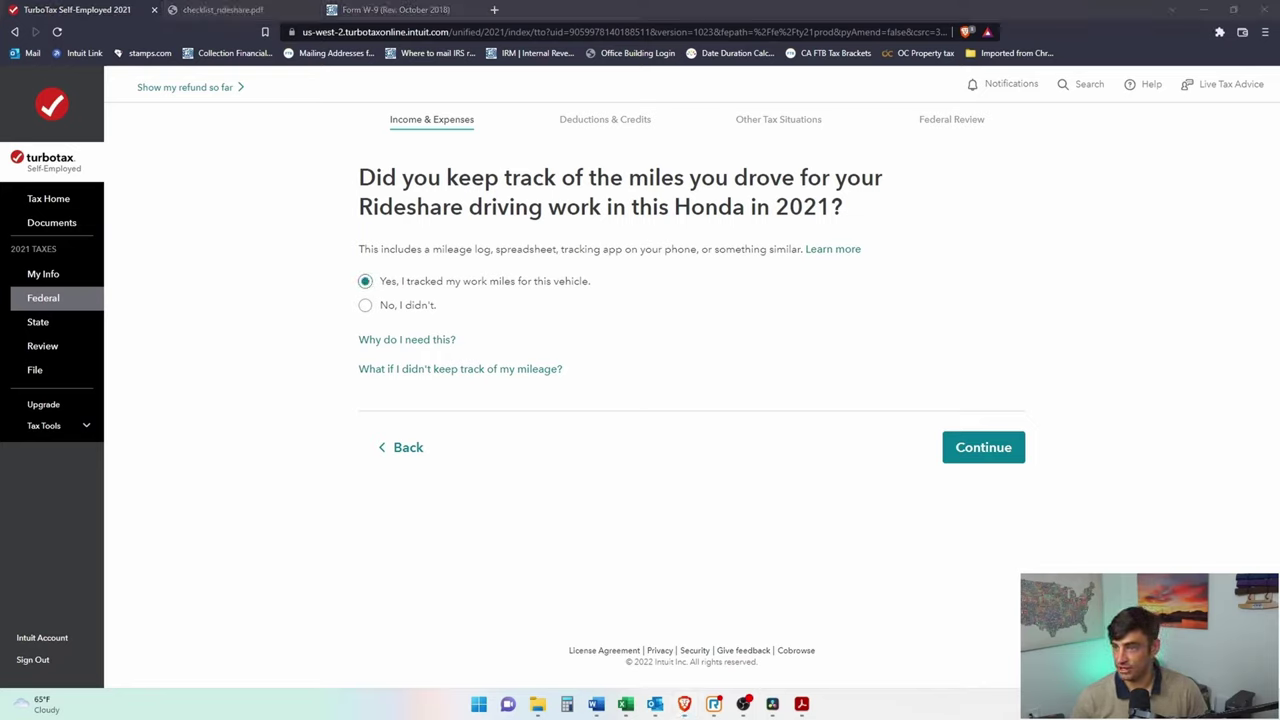
key(alt+Tab)
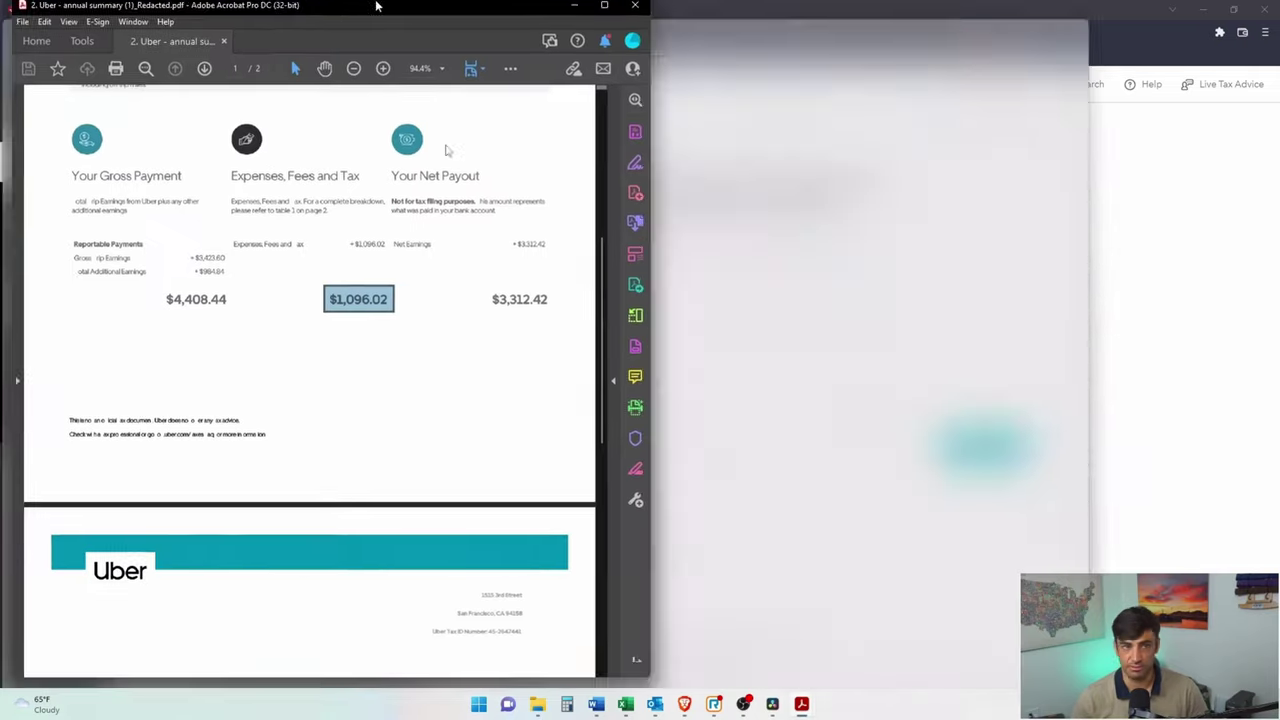
scroll(912, 485, up, 5)
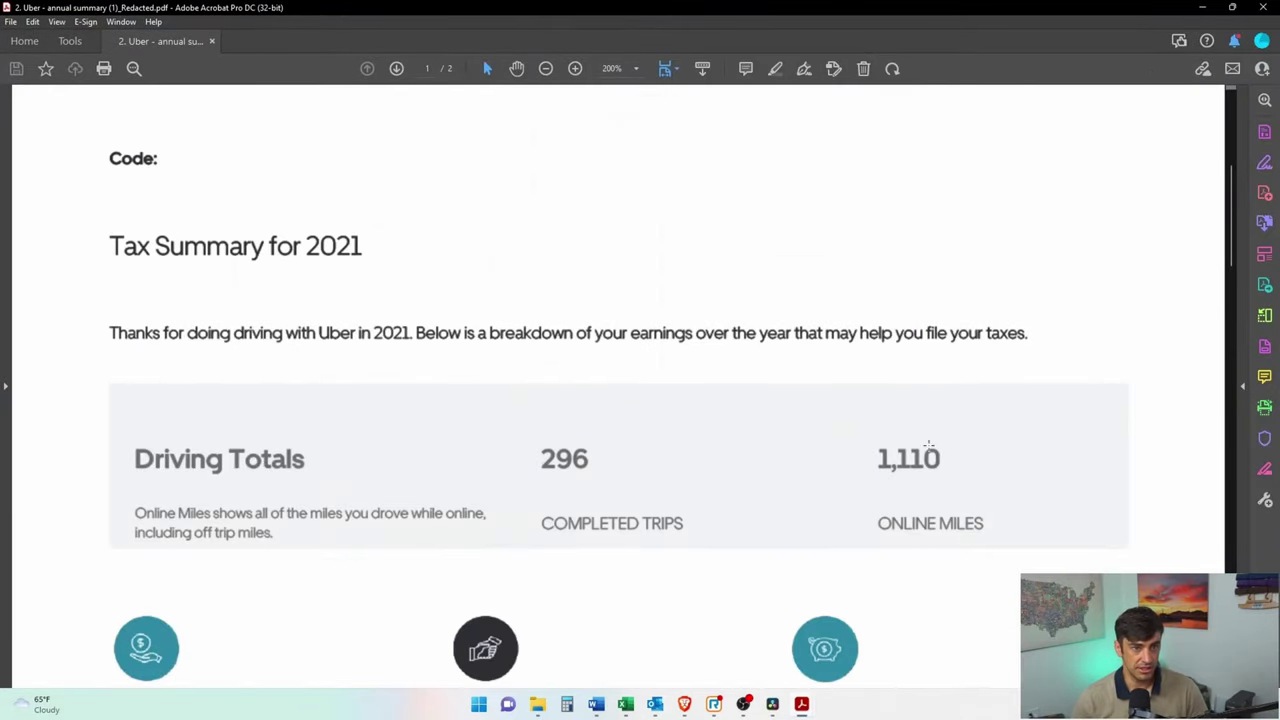
drag(847, 431, 1027, 550)
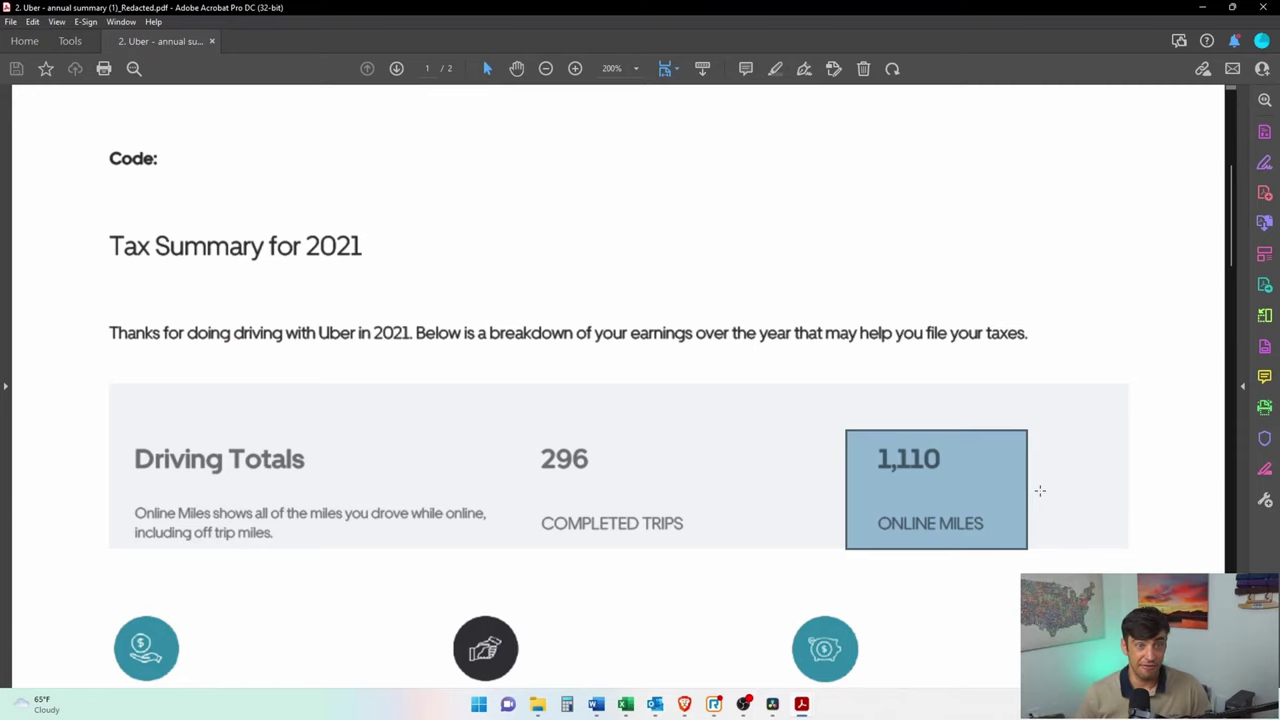
drag(1047, 413, 852, 551)
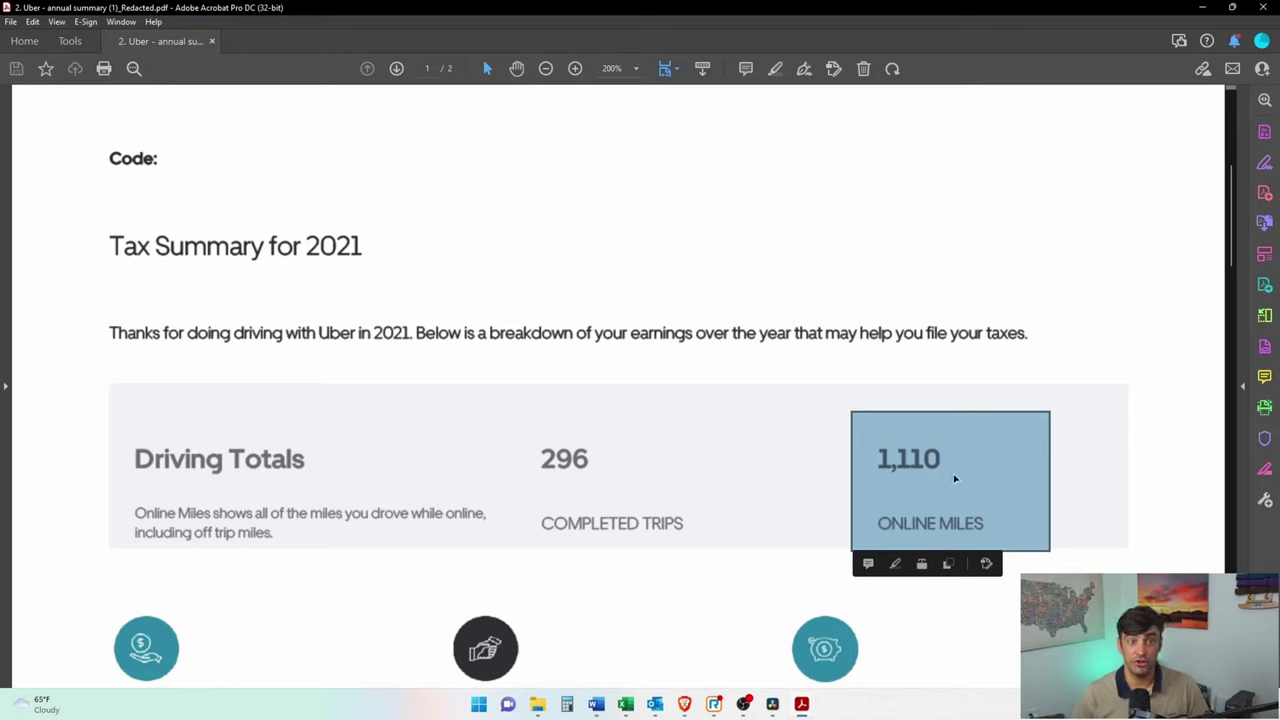
click(891, 400)
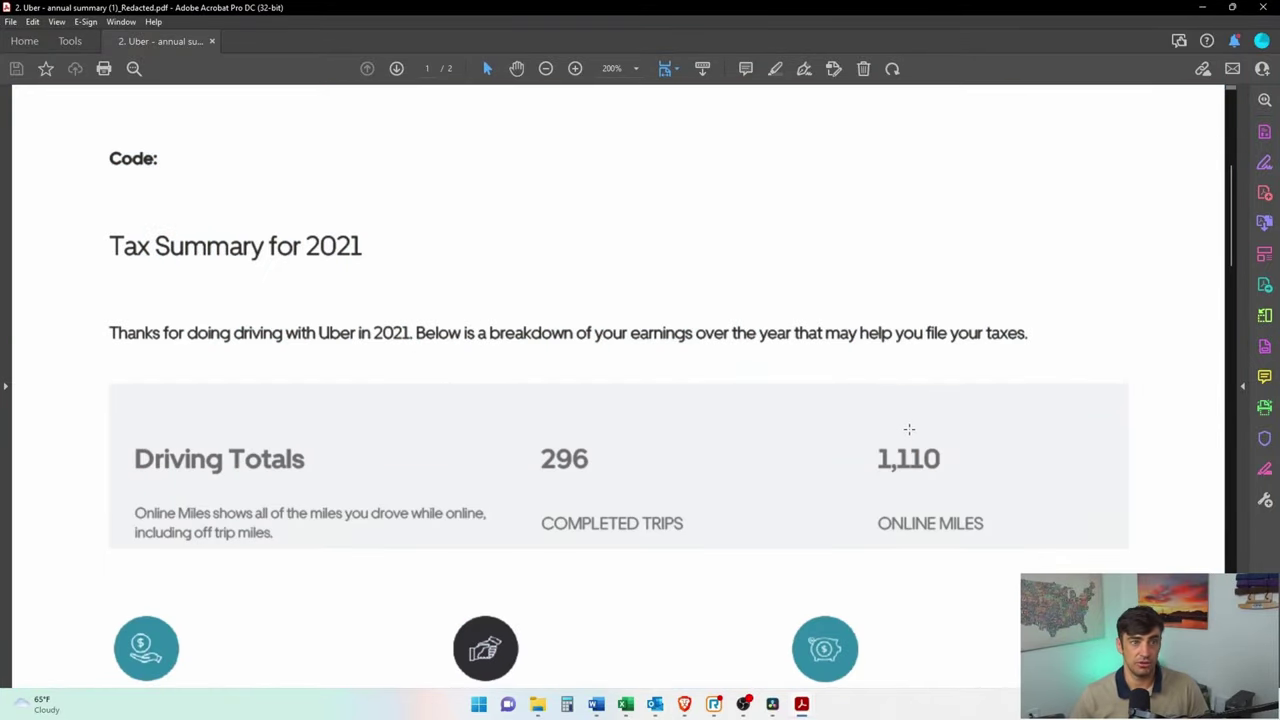
drag(993, 415, 855, 550)
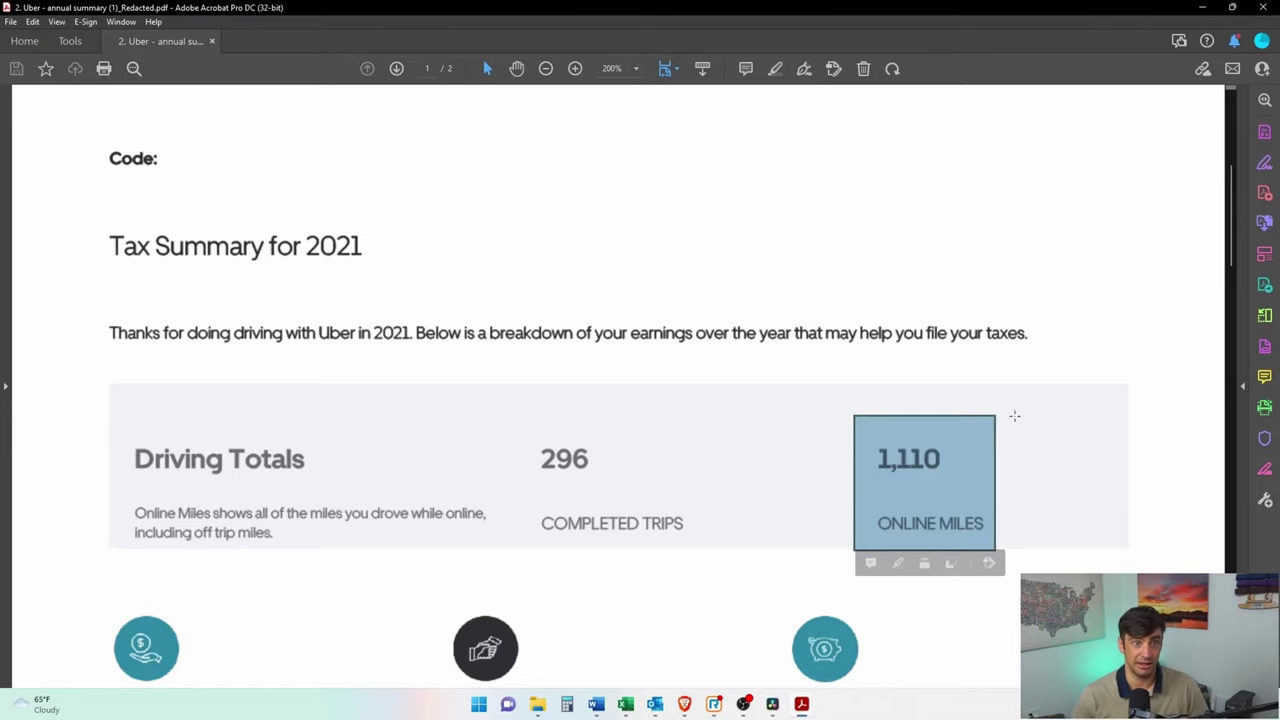
key(super+Down)
key(super+Down)
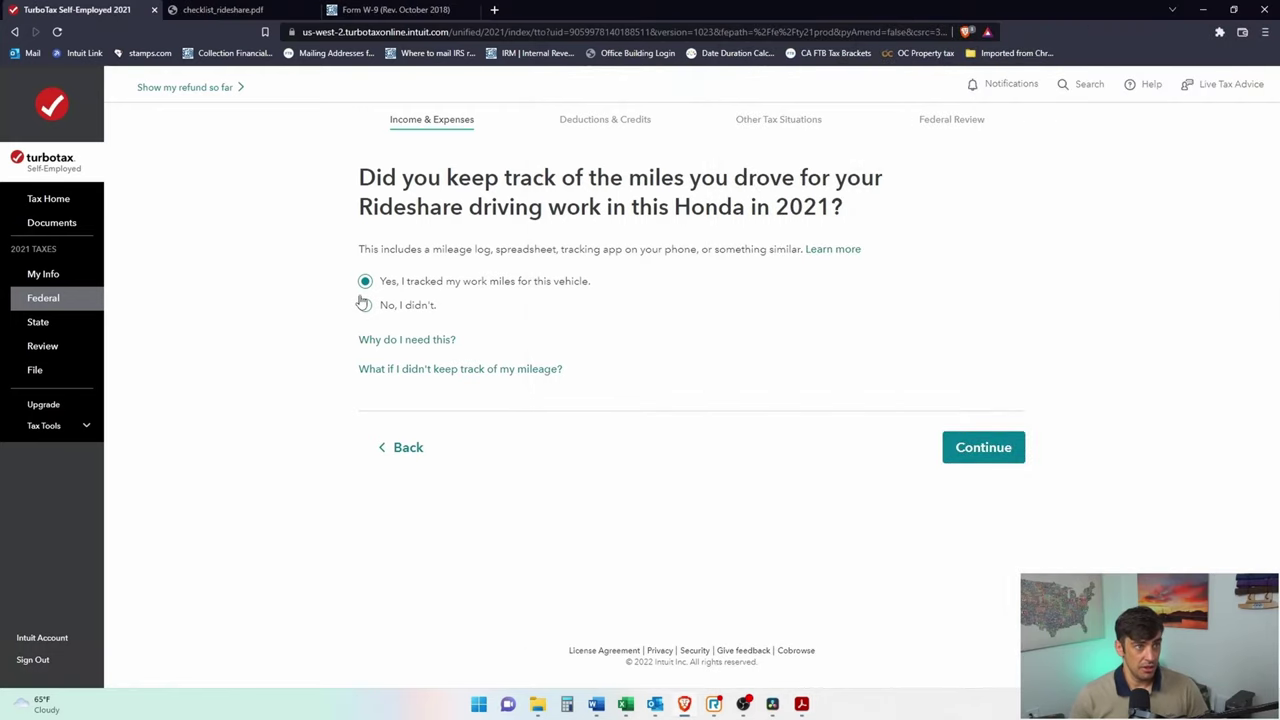
- Move between the mileage tracking question and the mileage entry page, settling on mileage entry
click(1002, 458)
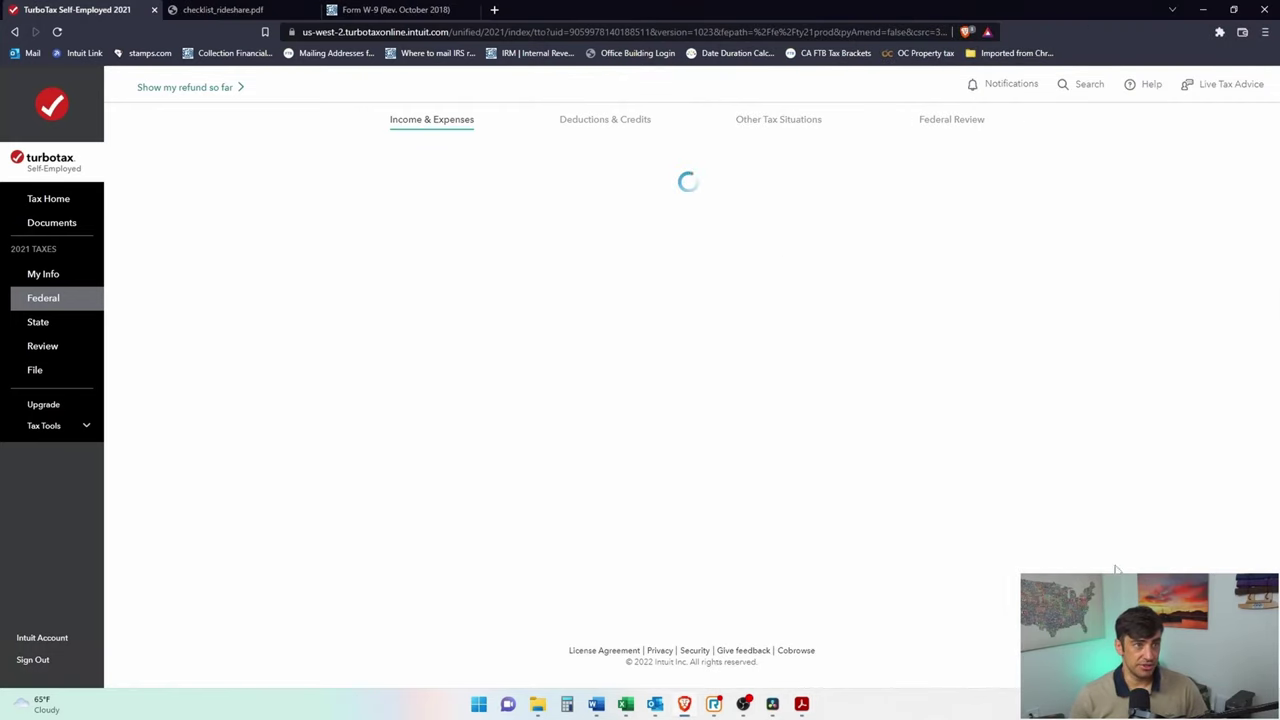
click(398, 592)
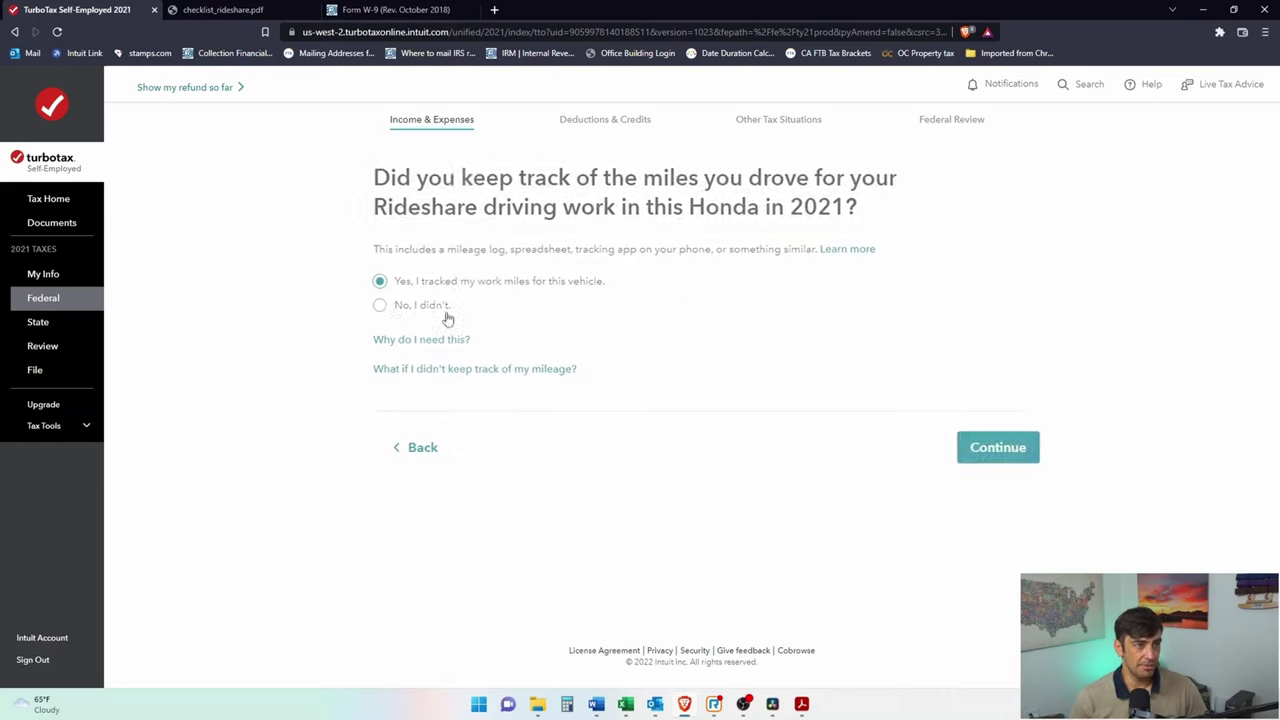
click(365, 305)
click(946, 440)
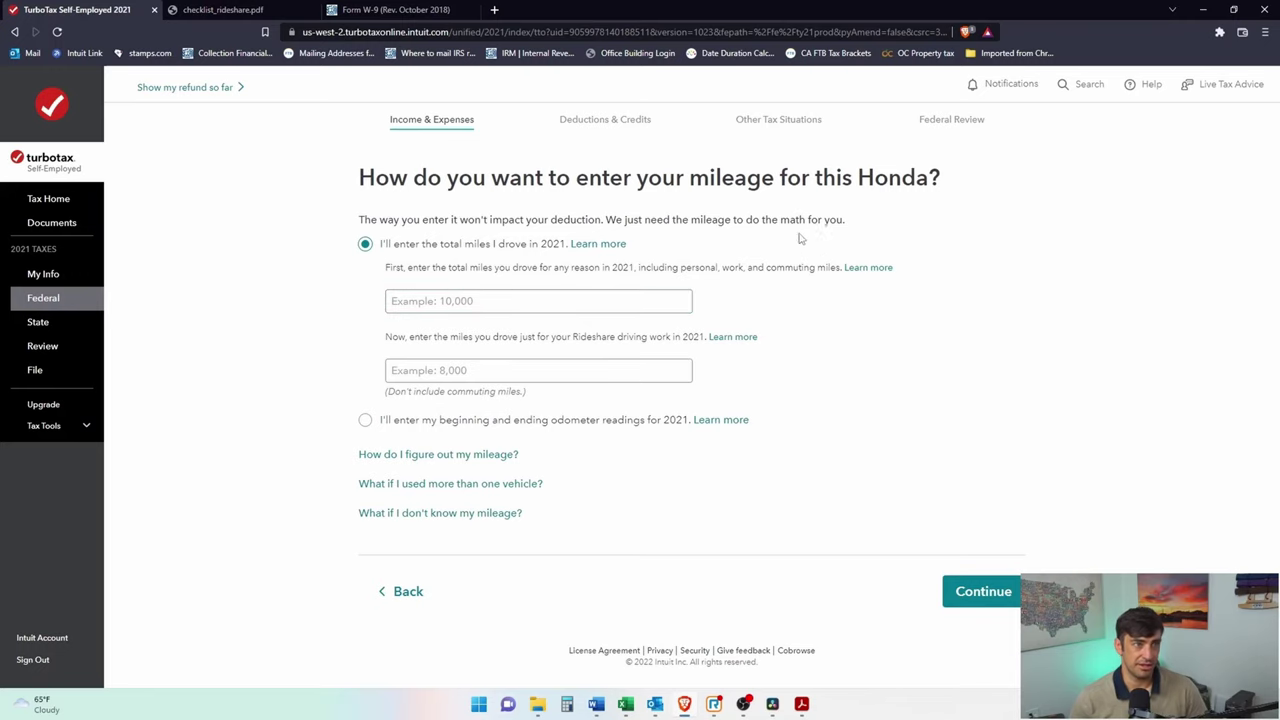
click(408, 594)
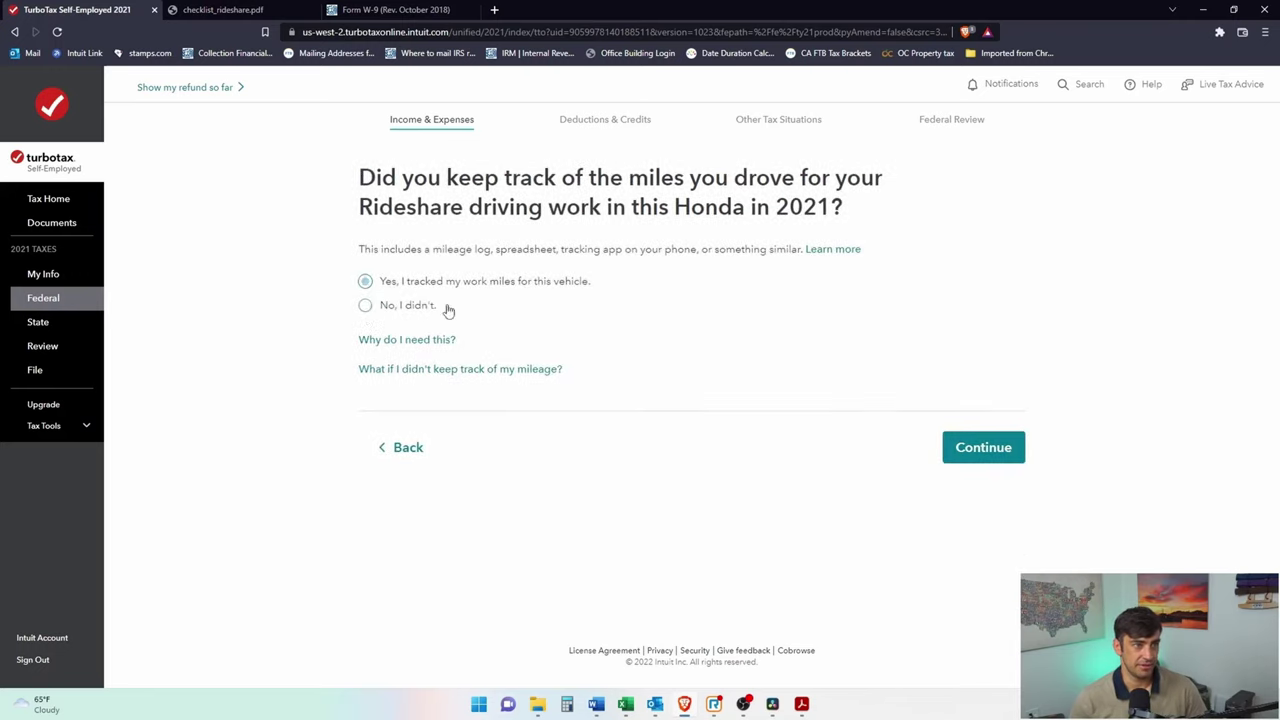
click(1005, 457)
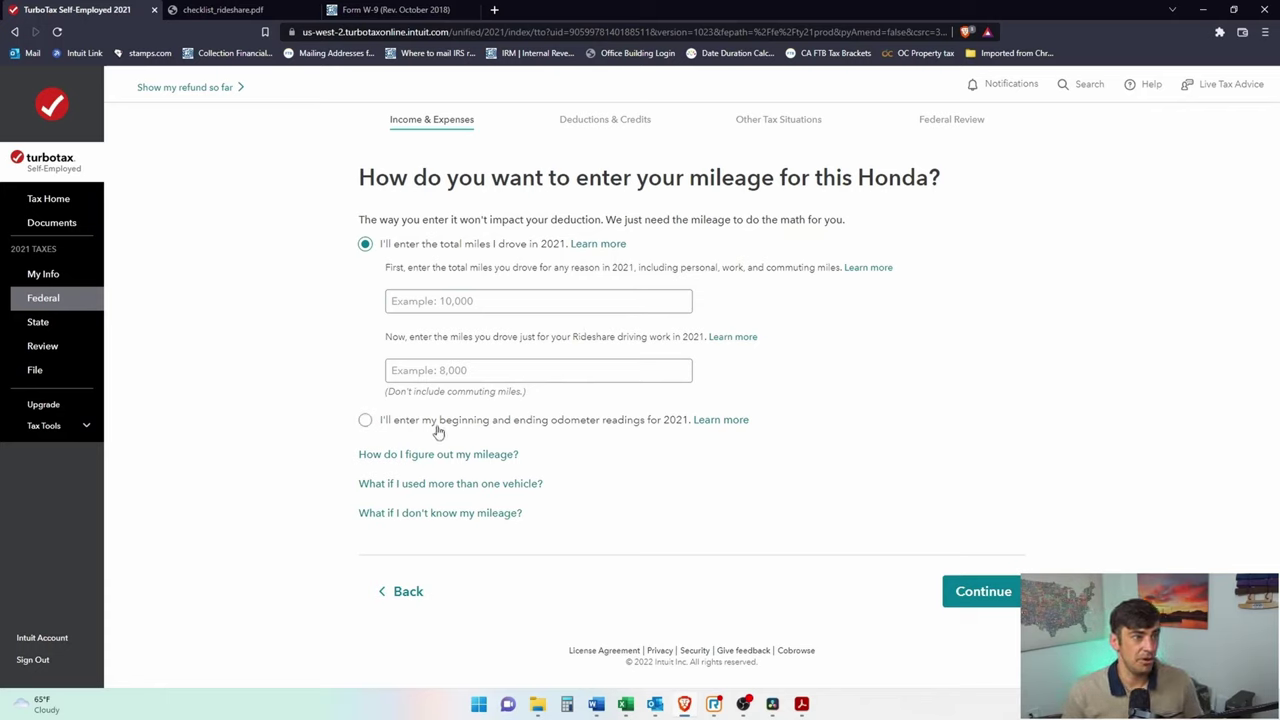
drag(437, 423, 599, 422)
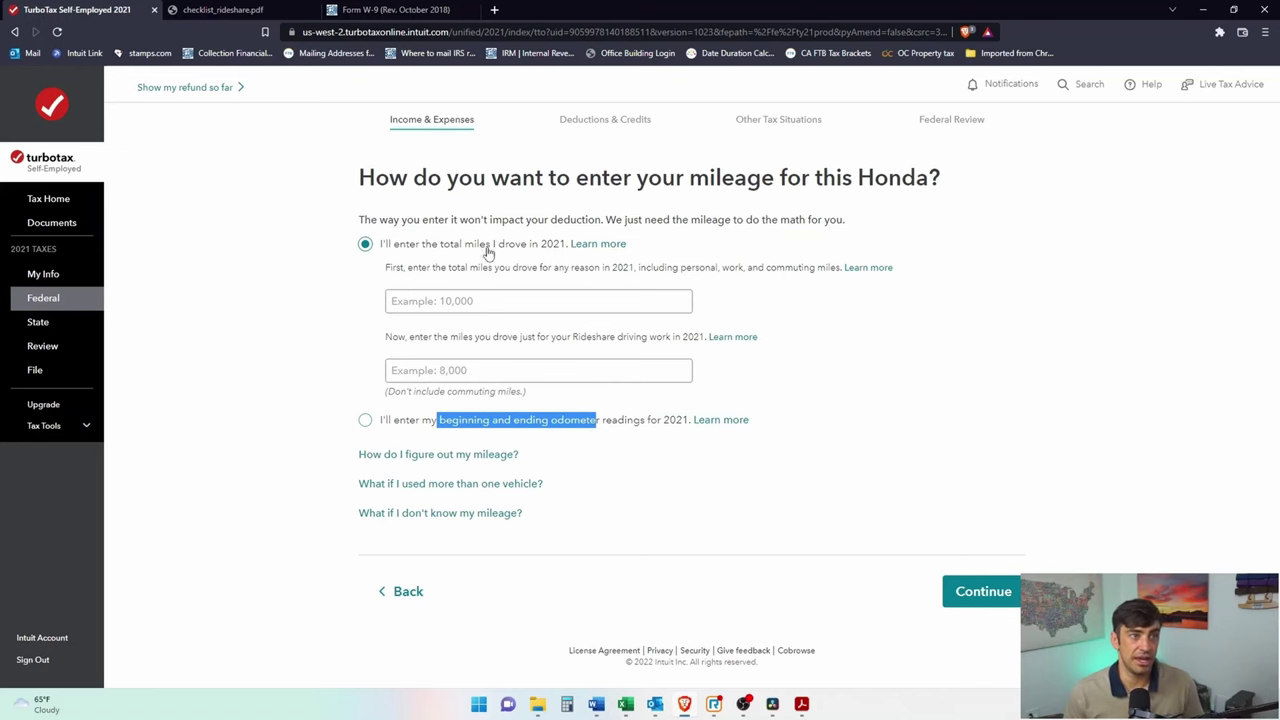
- Check the spreadsheet's mile rows, enter 12154 total miles, then bring the Uber summary back
key(alt+Tab)
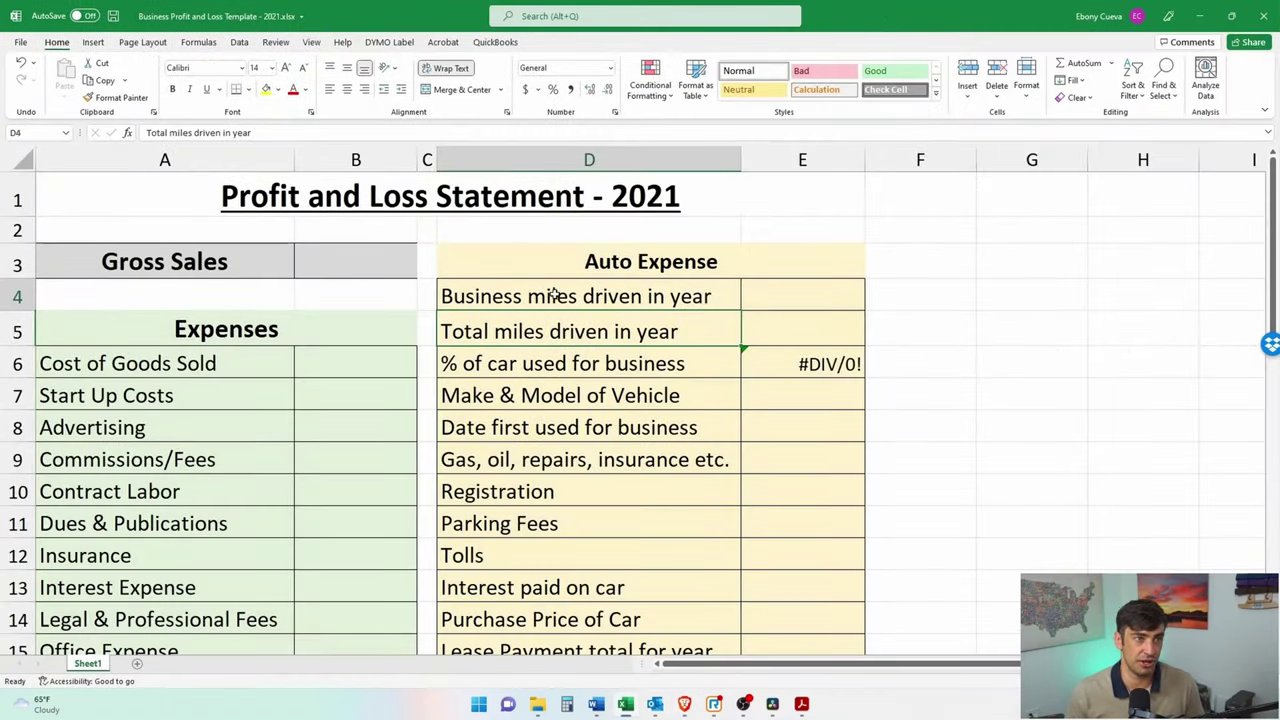
drag(555, 292, 815, 335)
key(alt+Tab)
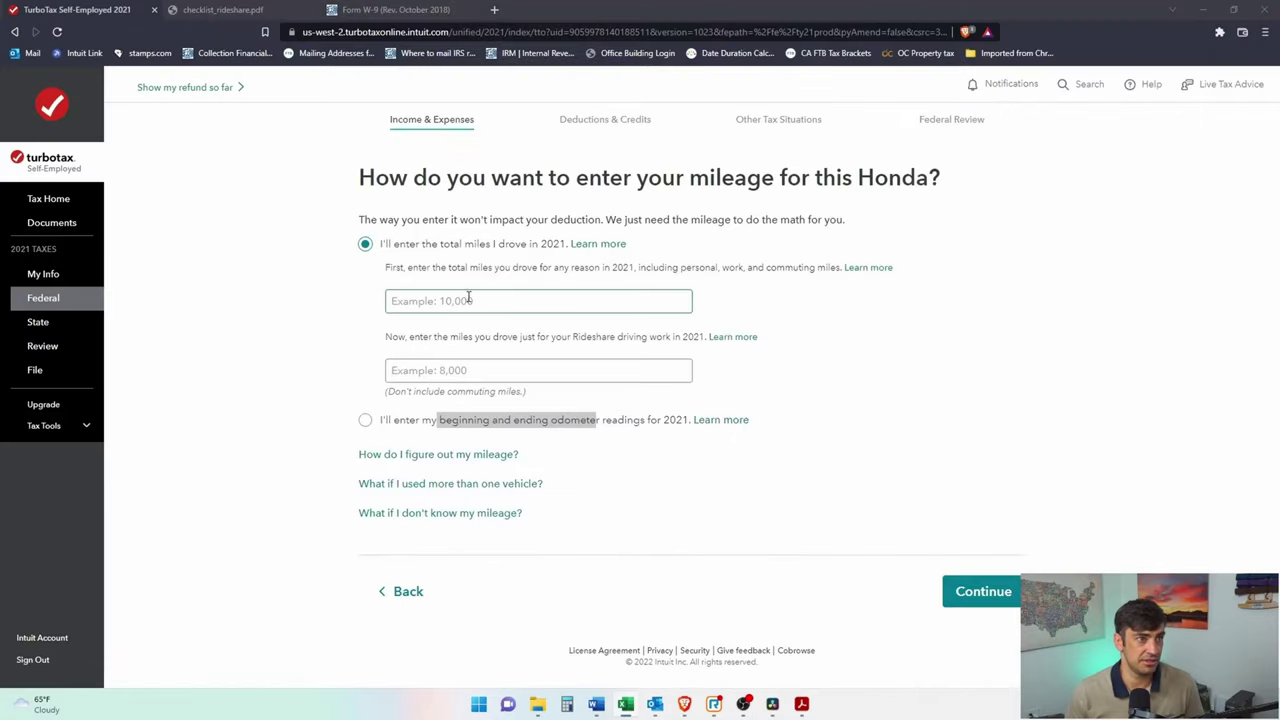
click(468, 297)
text(12154)
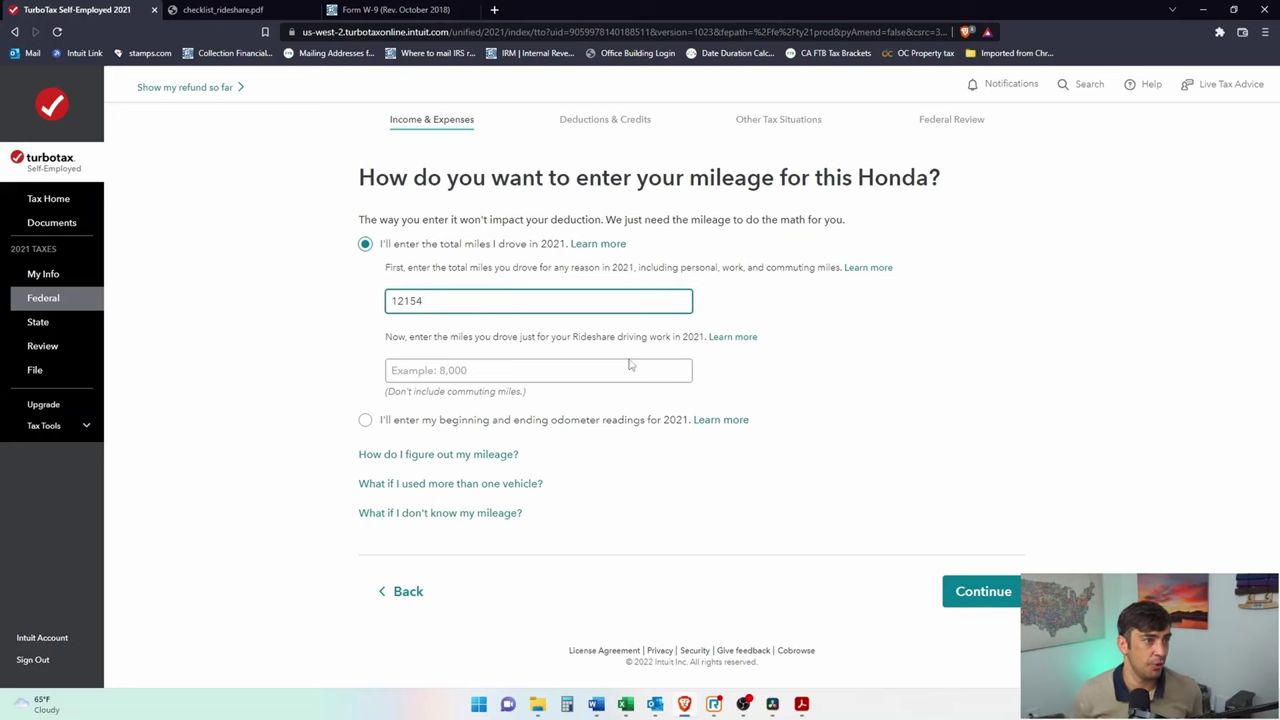
click(597, 373)
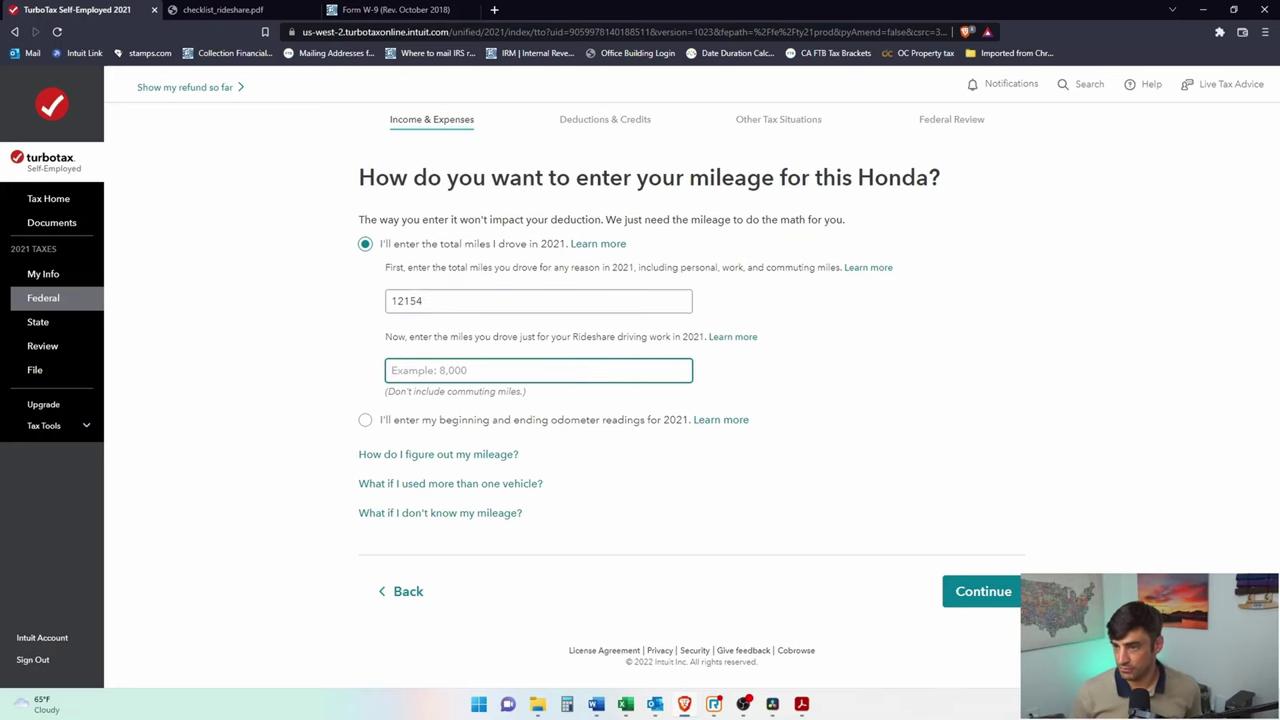
key(alt+Tab)
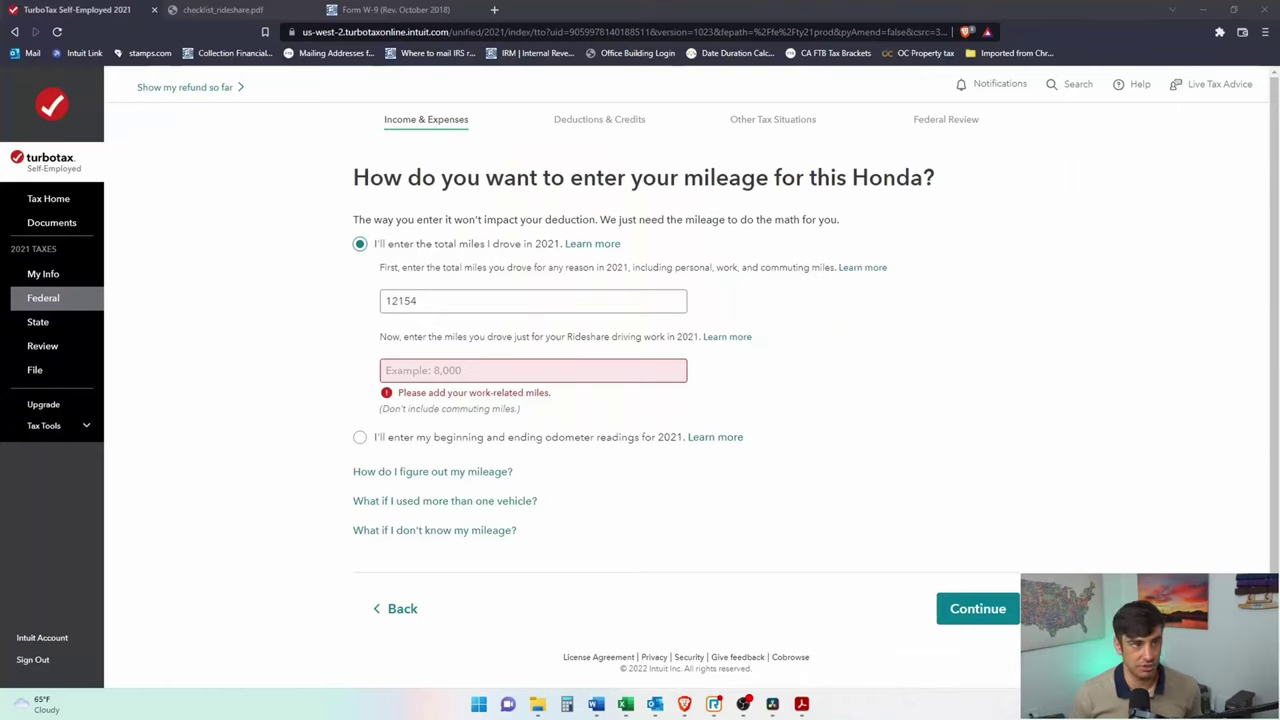
key(alt+Tab)
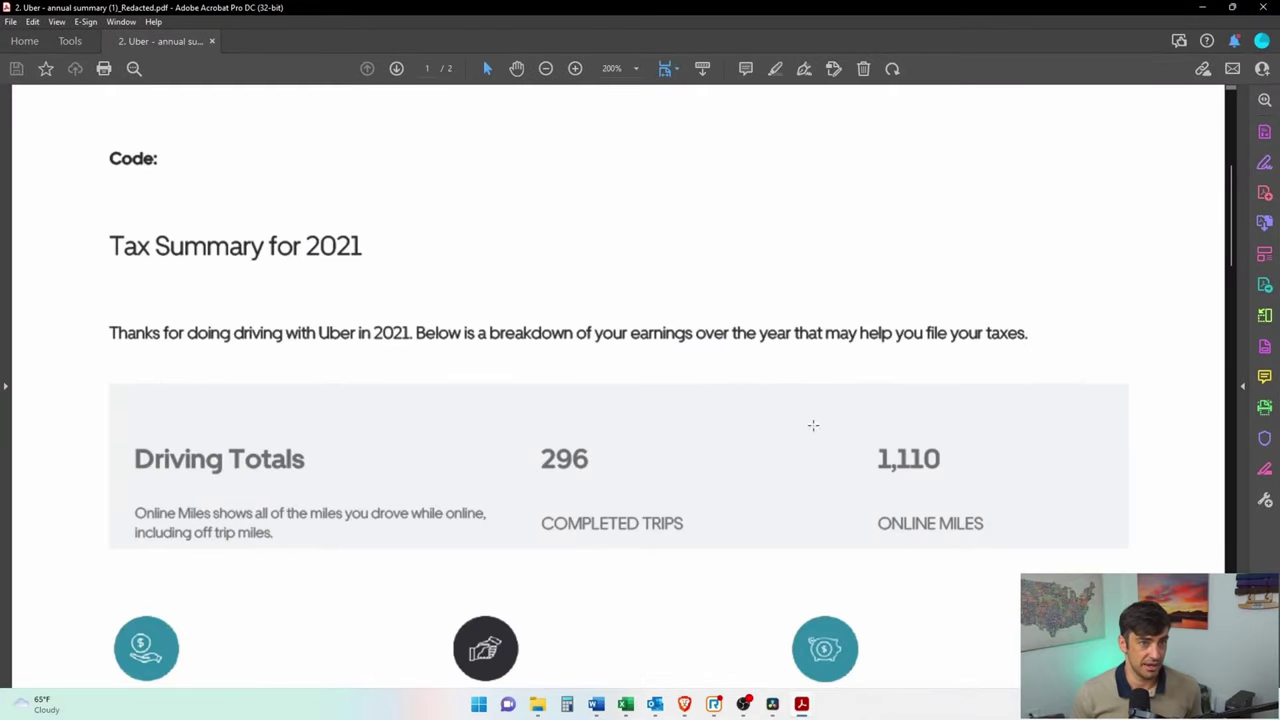
- Double the 1,110 online miles in Calculator to get 2,220 work miles, then return to TurboTax
drag(878, 432, 1011, 550)
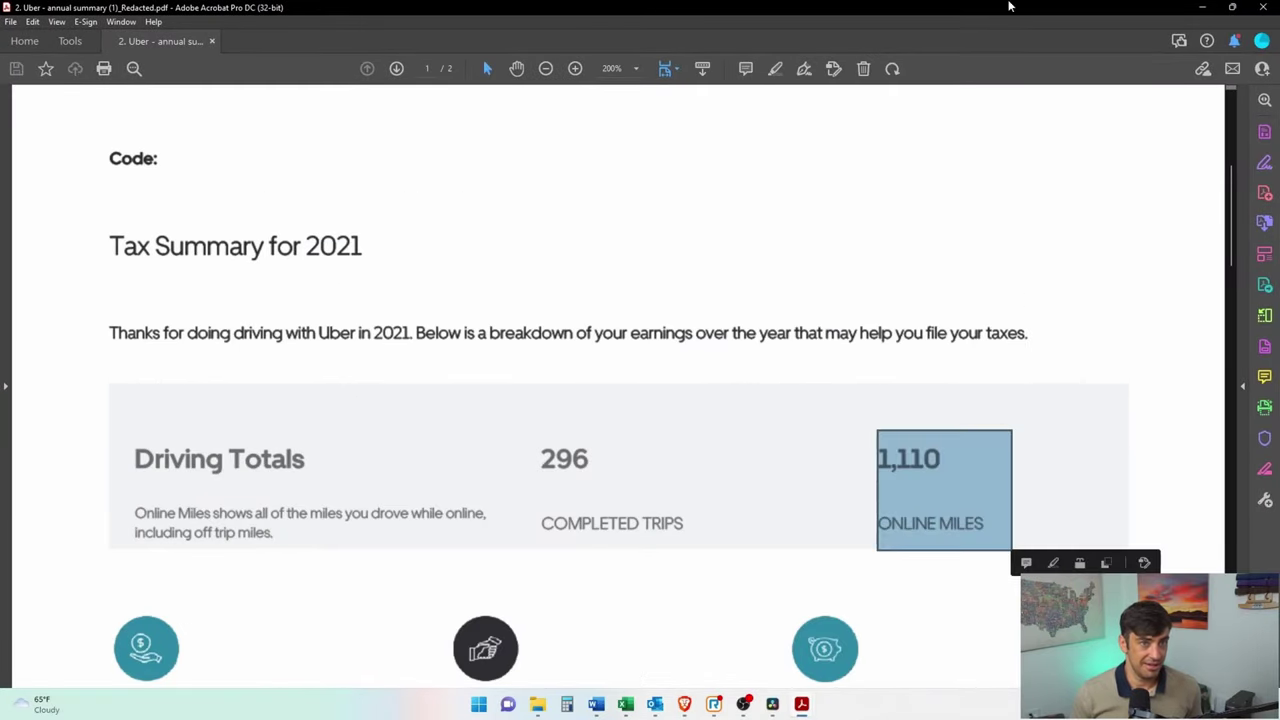
click(566, 704)
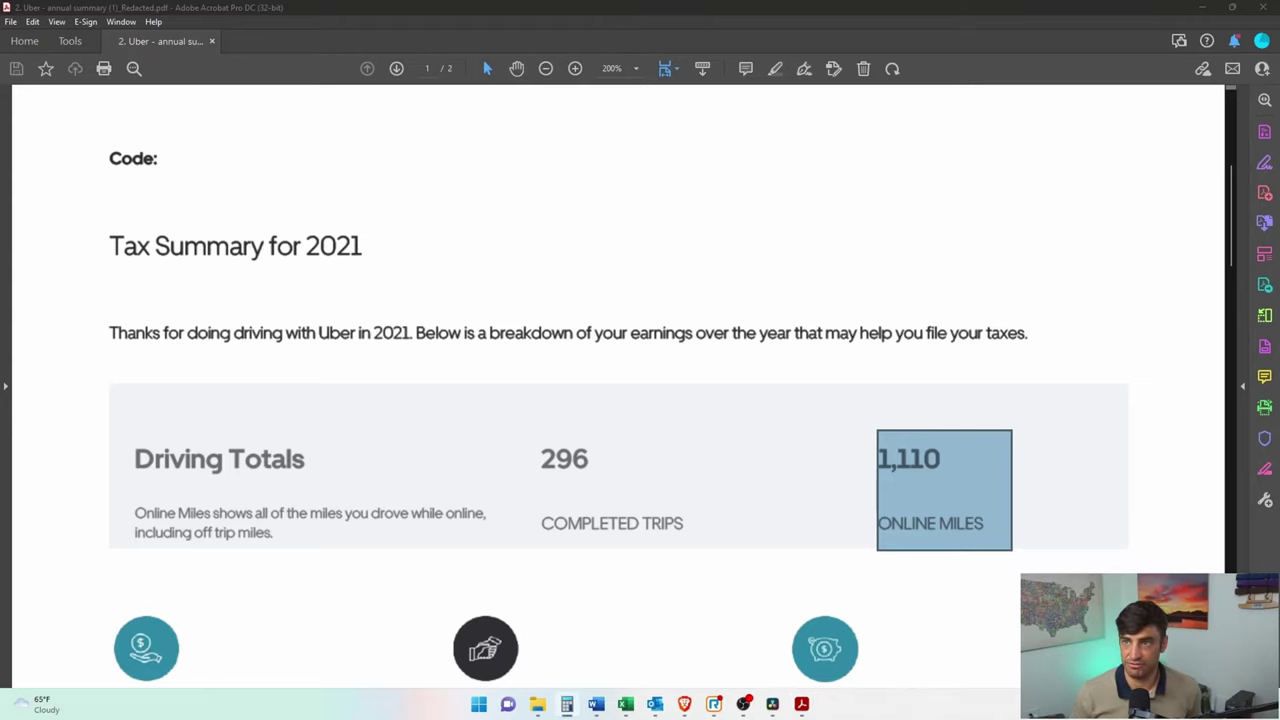
drag(1230, 268, 543, 200)
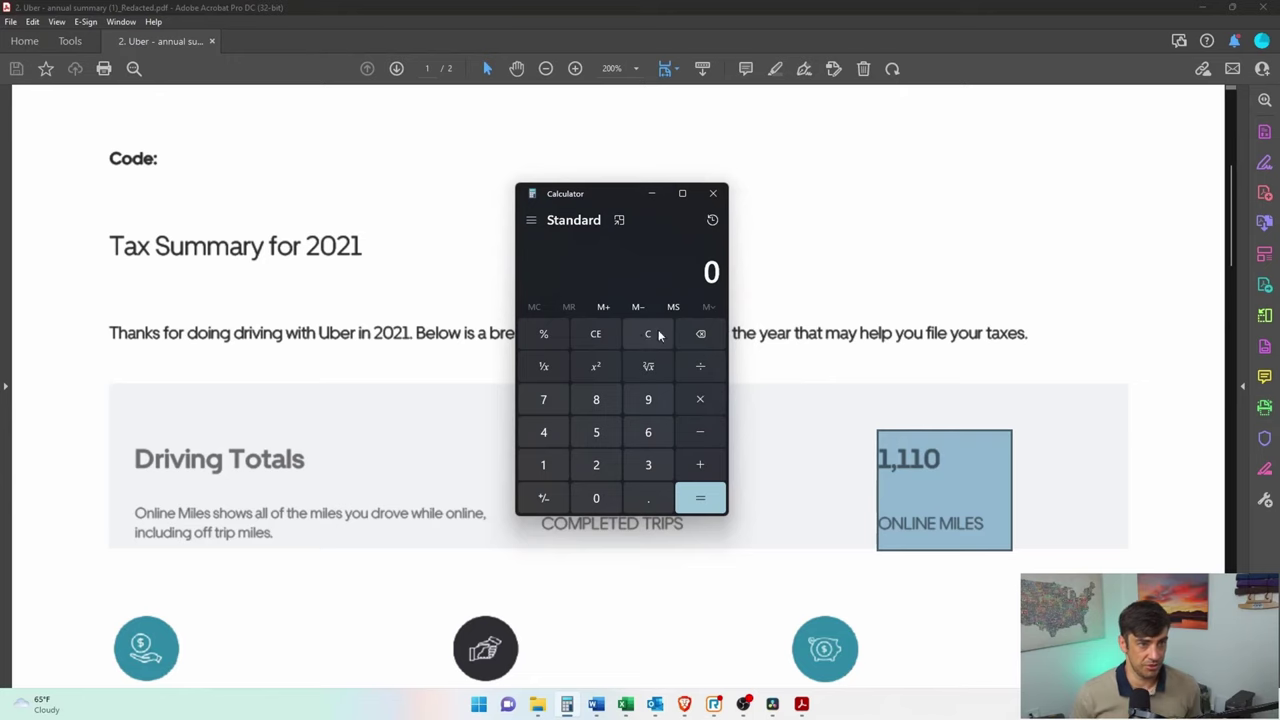
text(1110 × )
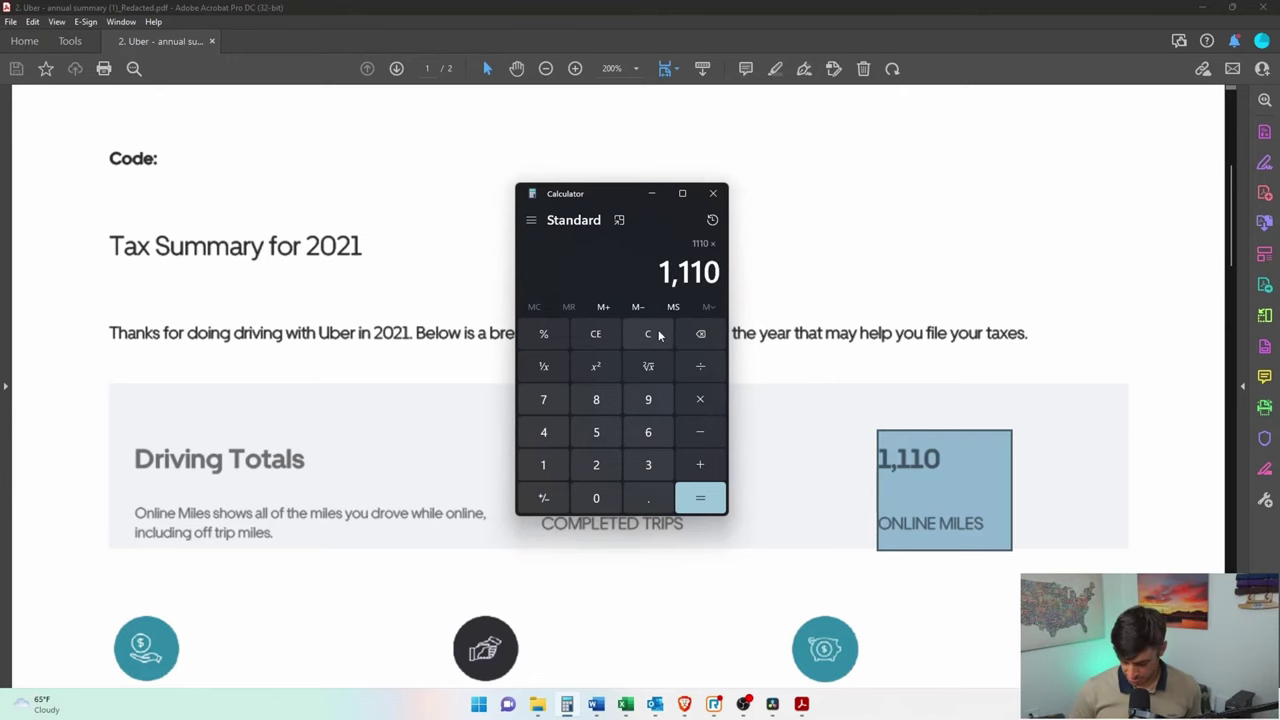
text(2)
key(Return)
key(alt+Tab)
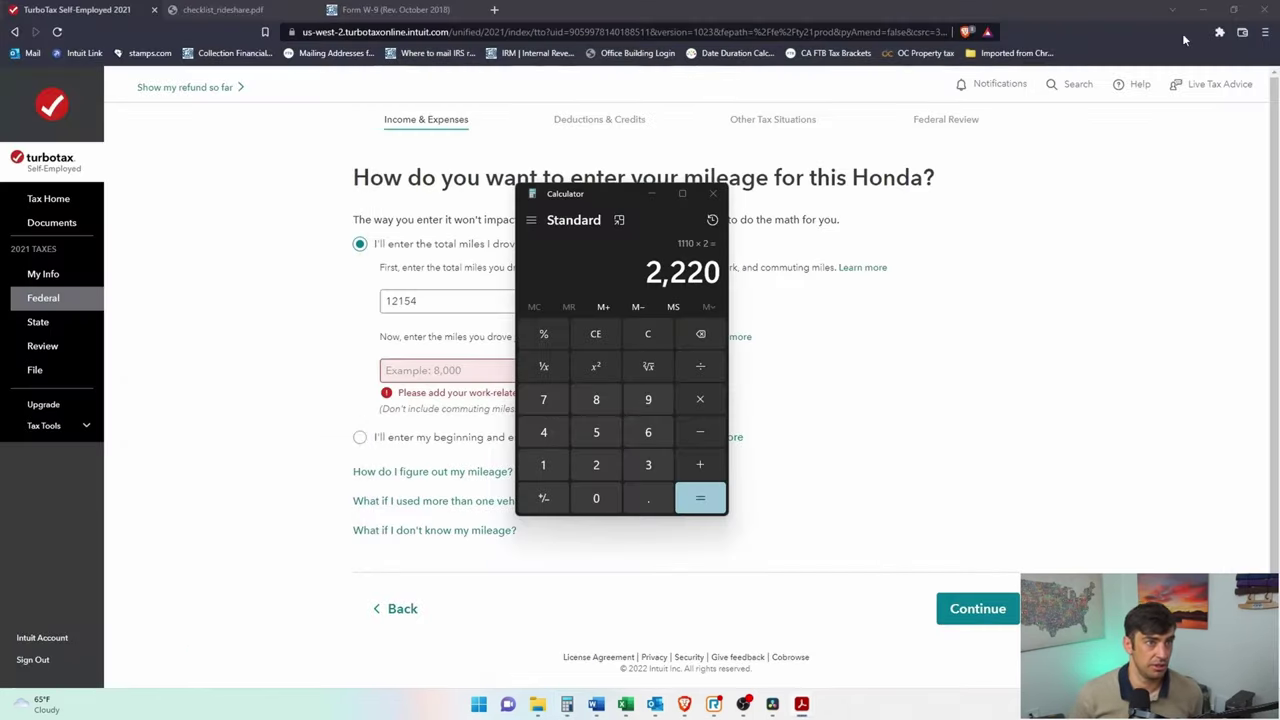
click(810, 354)
- Enter 2220 total rideshare work miles for the Honda and answer No to the fleet question
click(541, 371)
text(2)
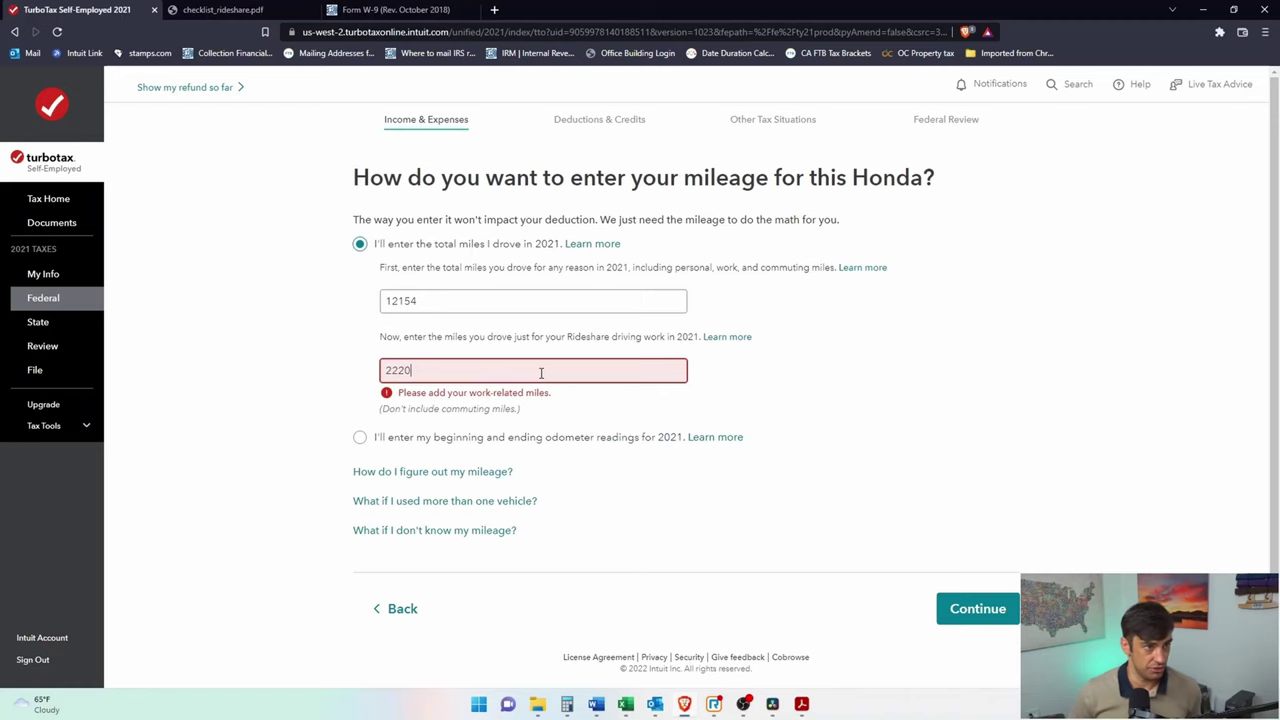
text(220)
click(606, 437)
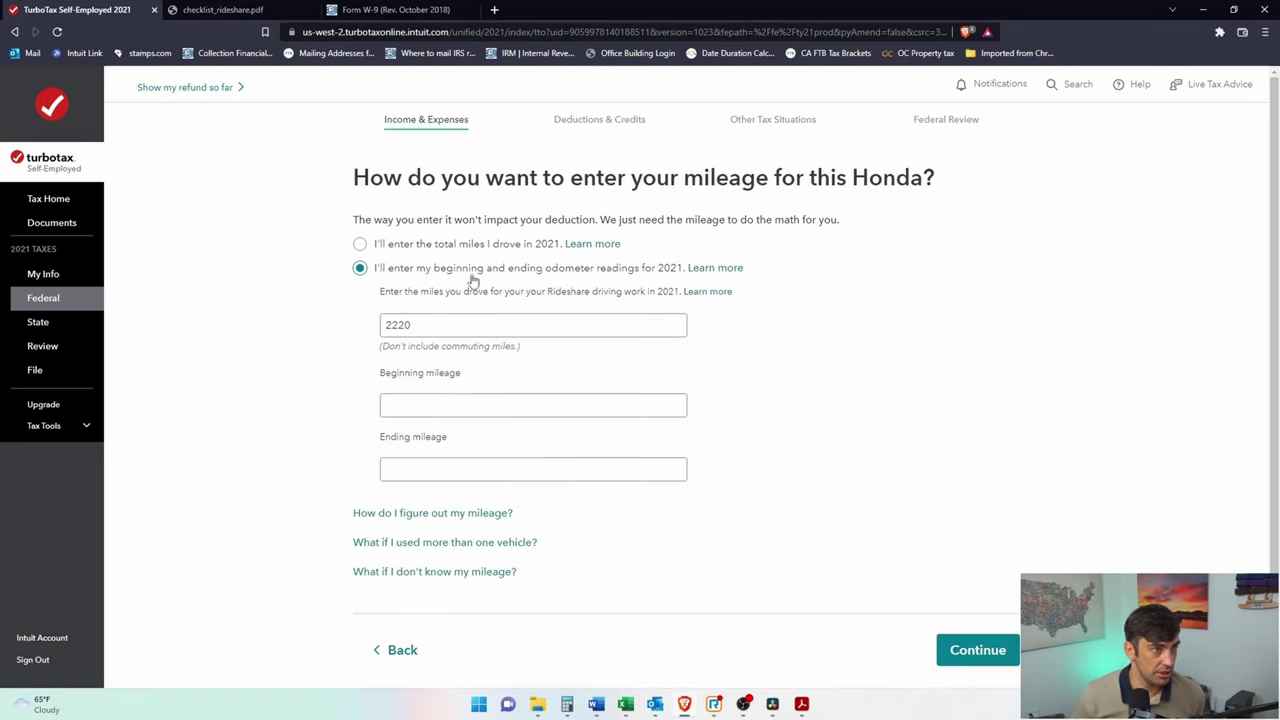
click(360, 244)
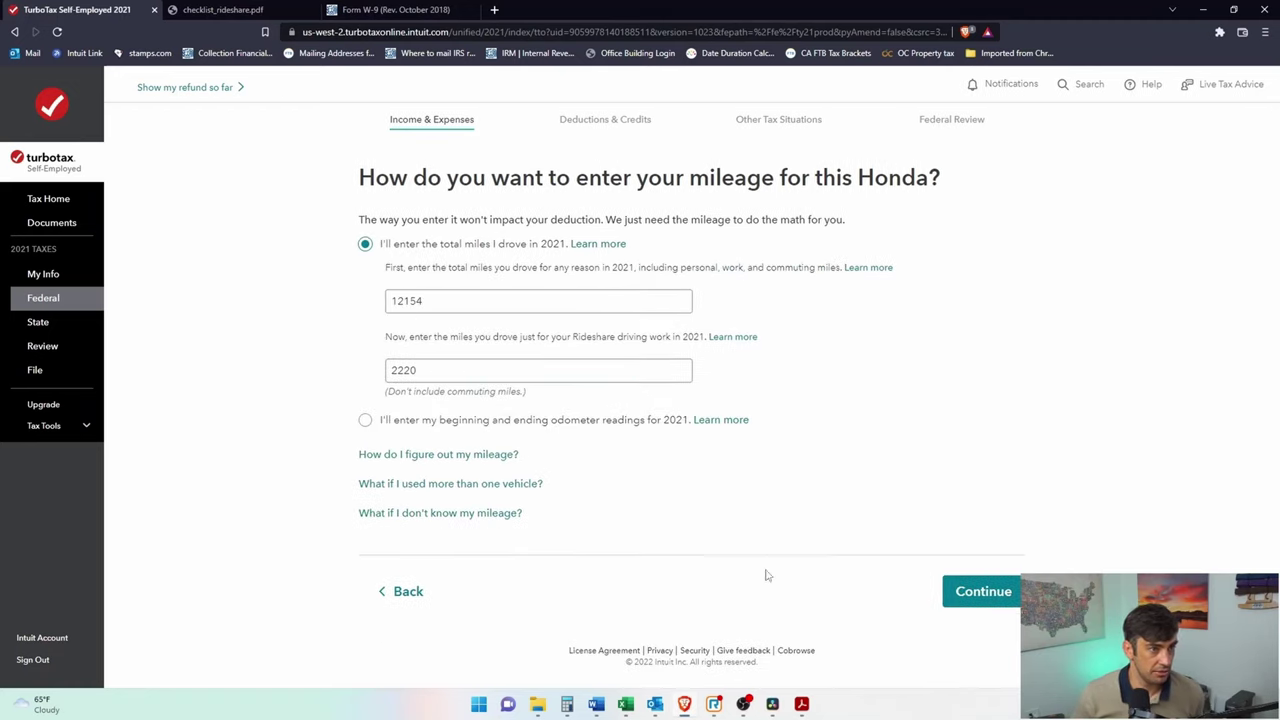
click(1000, 604)
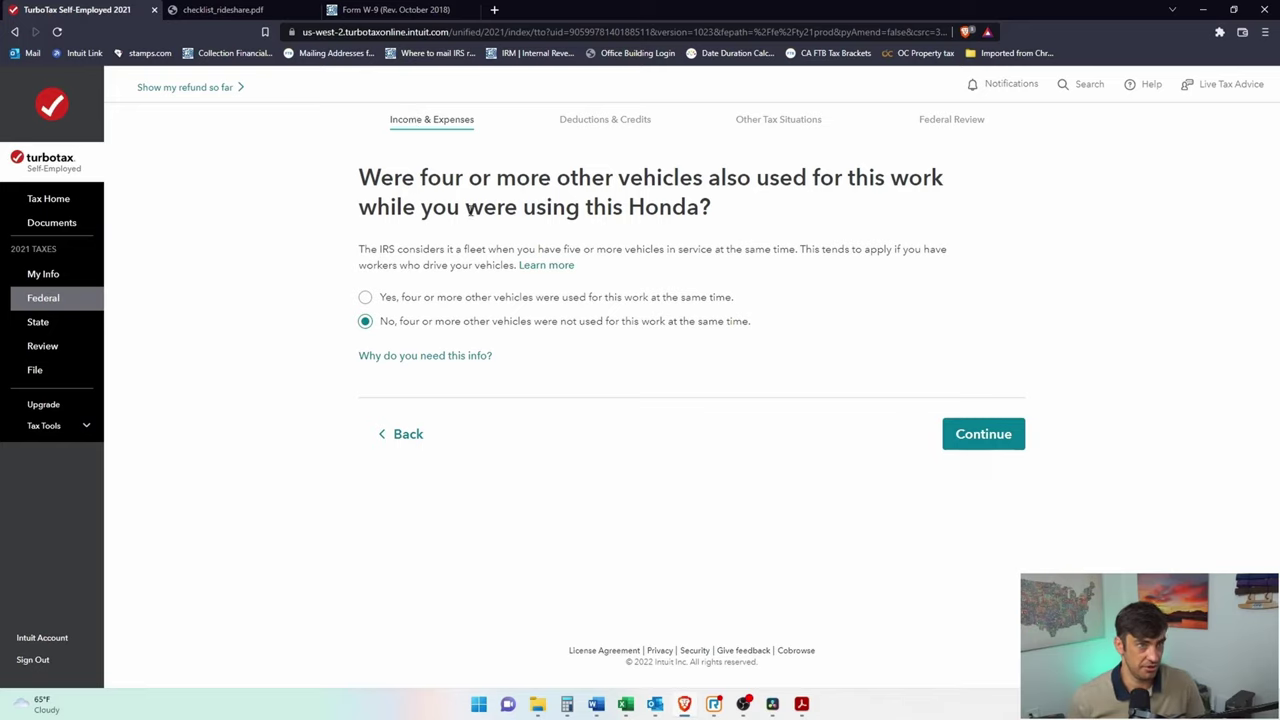
click(1016, 444)
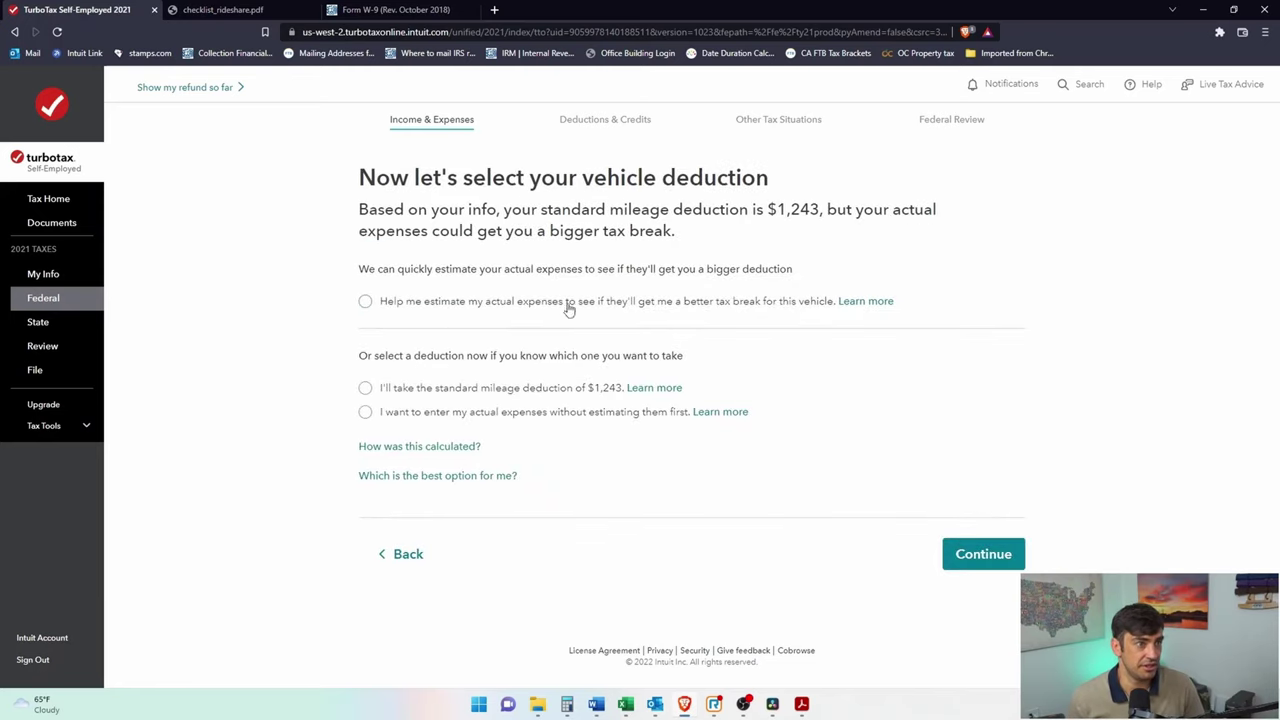
- Verify the $1,243 deduction in Calculator by computing 2220 × 0.56
click(365, 388)
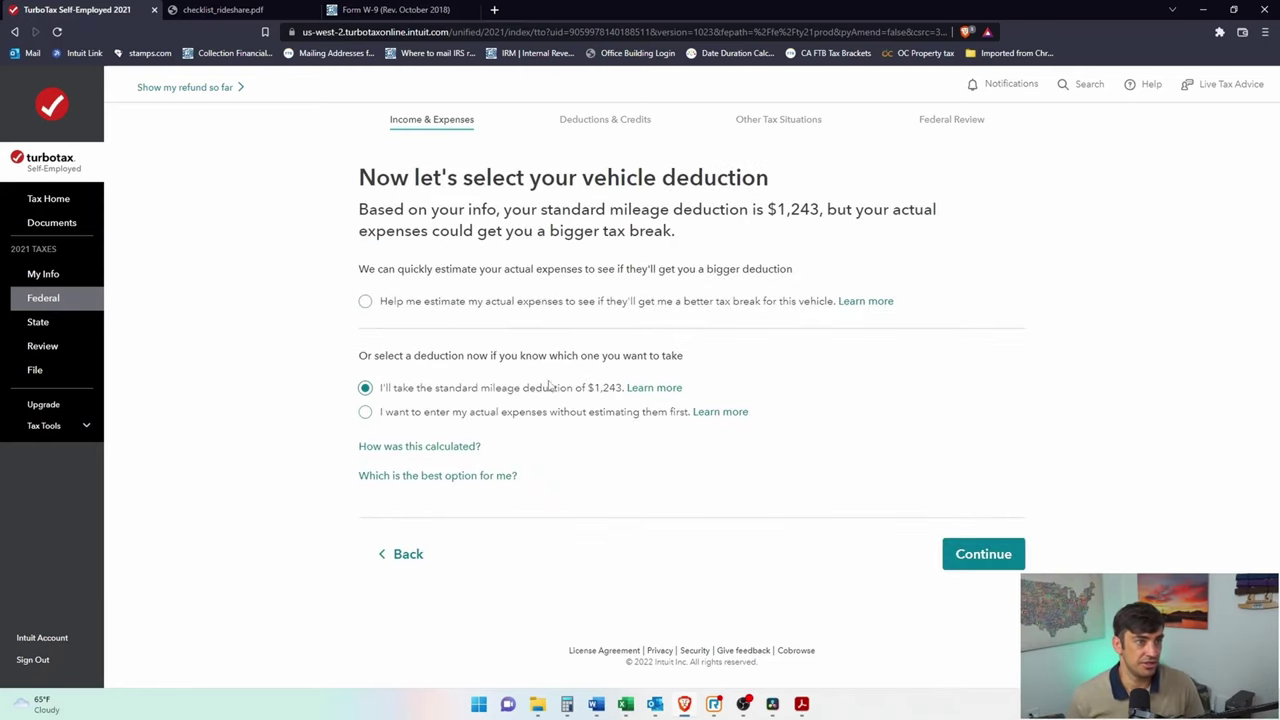
drag(587, 392, 621, 397)
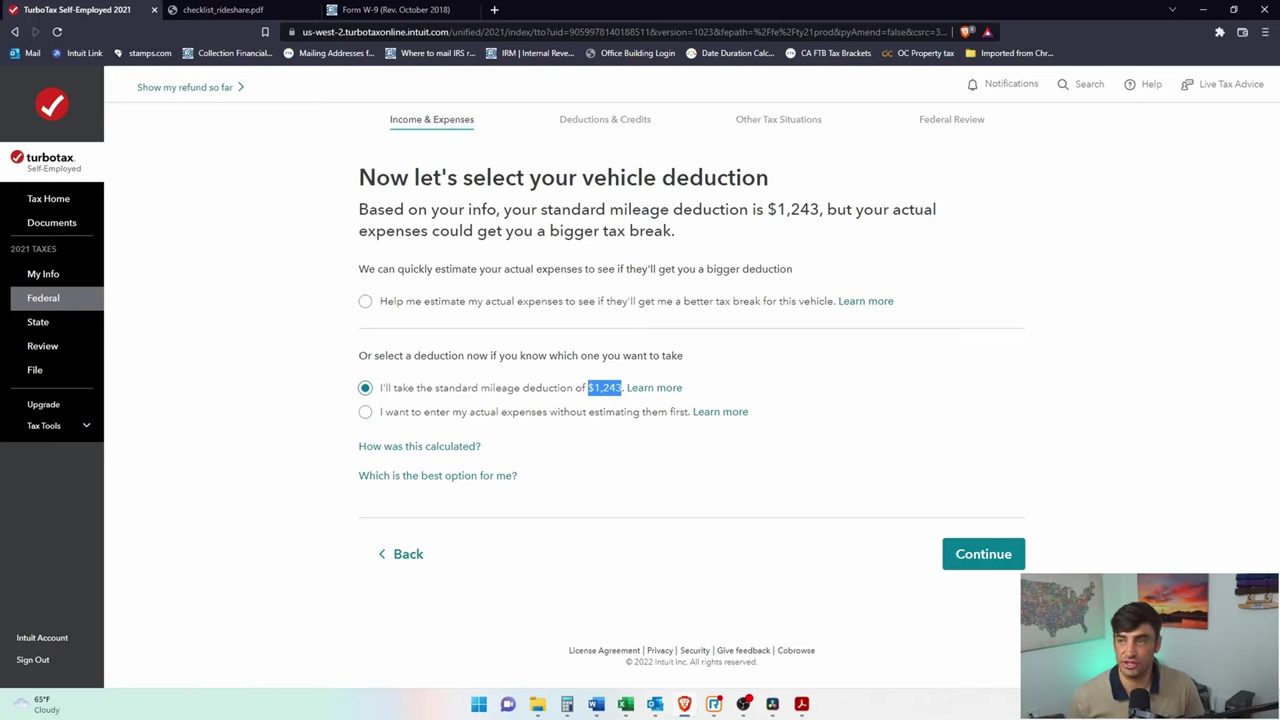
click(567, 704)
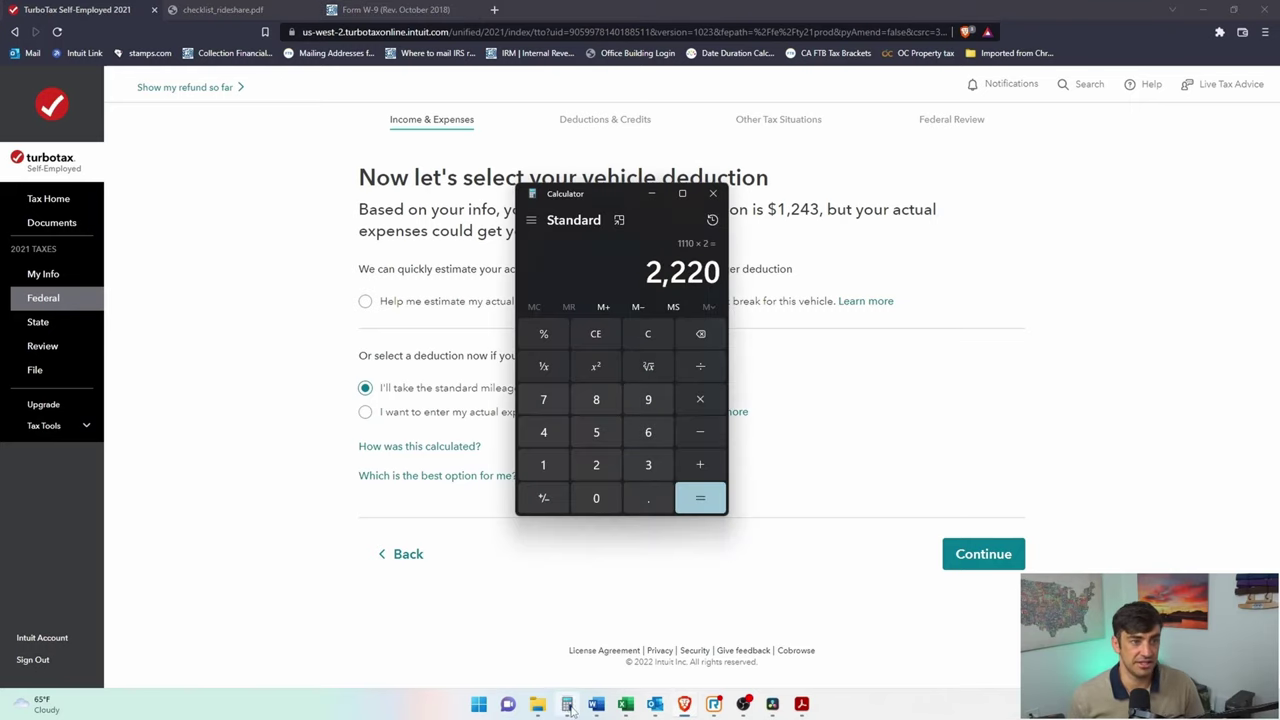
click(648, 334)
drag(616, 197, 1016, 135)
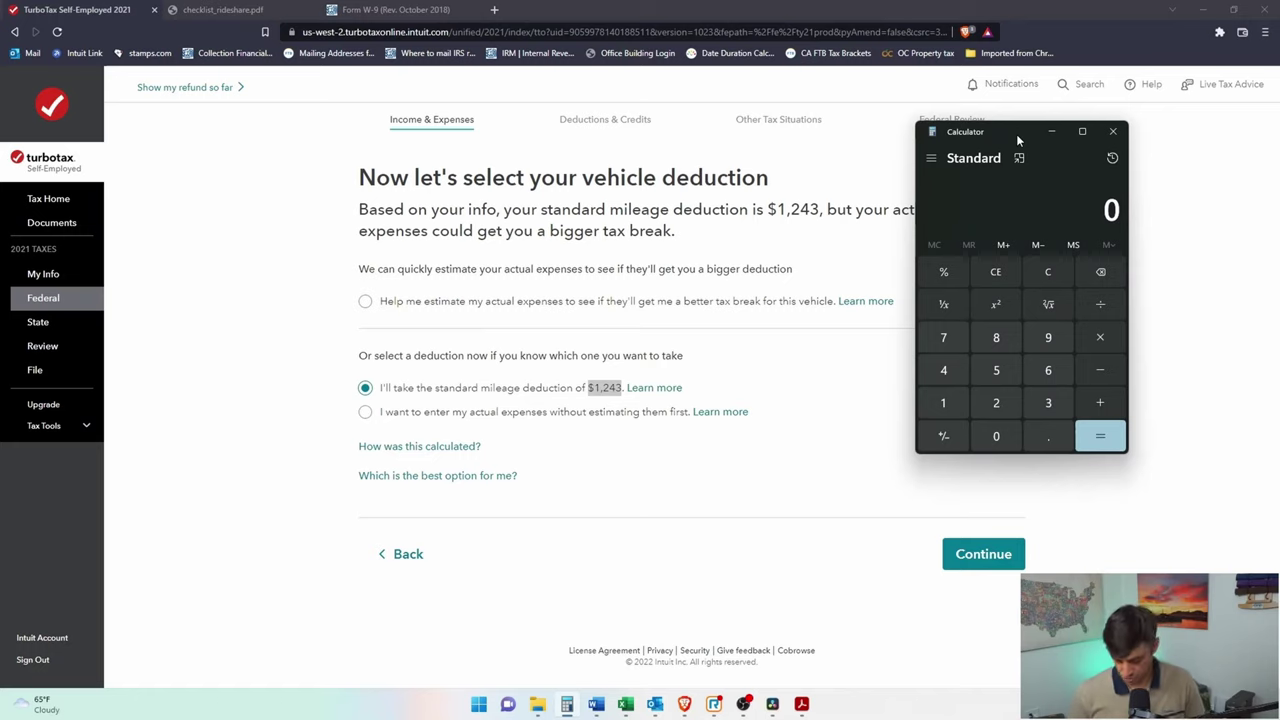
text(2220)
key(asterisk)
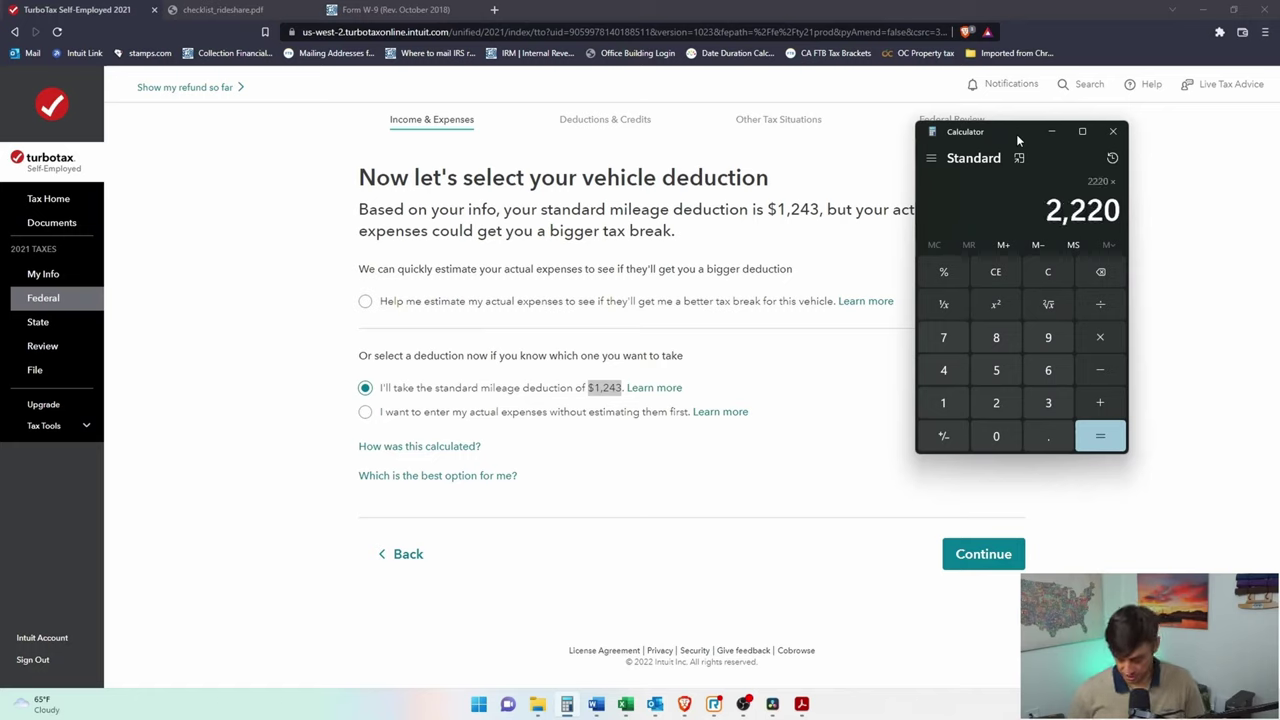
text(0.56)
key(Return)
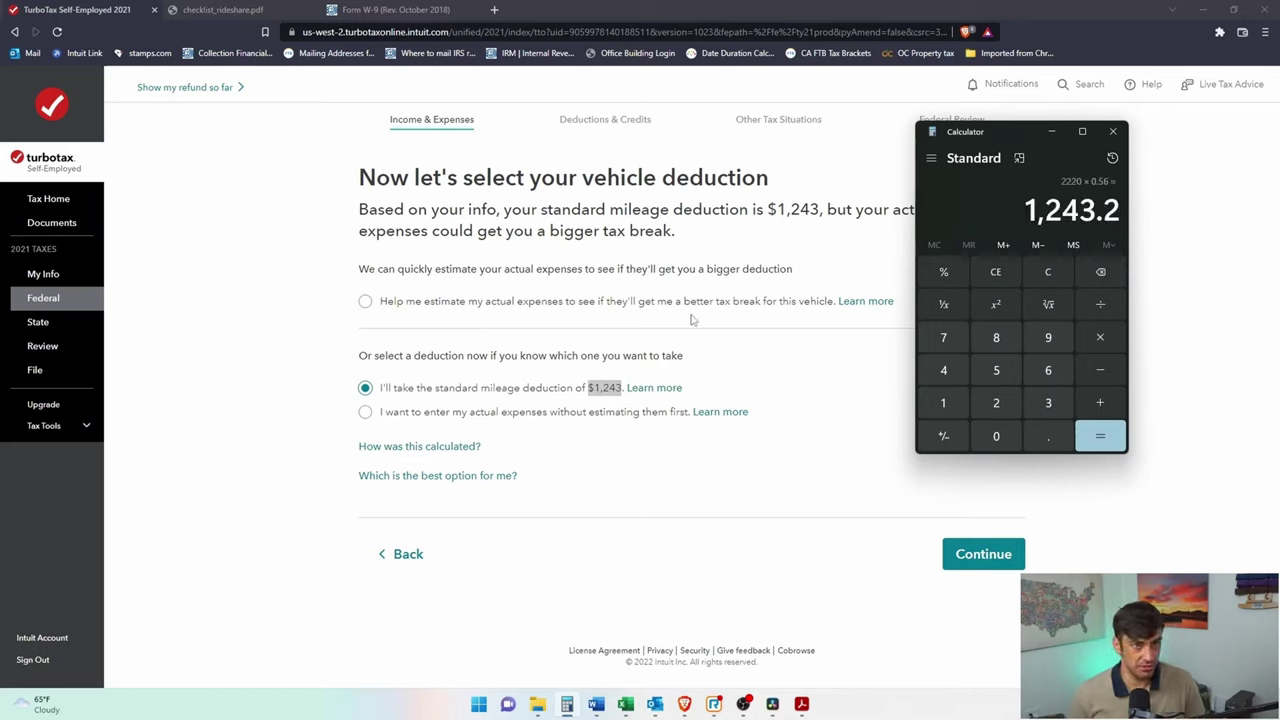
- Keep the $1,243 standard mileage deduction instead of actual expenses, and begin the Honda's parking fees
click(600, 392)
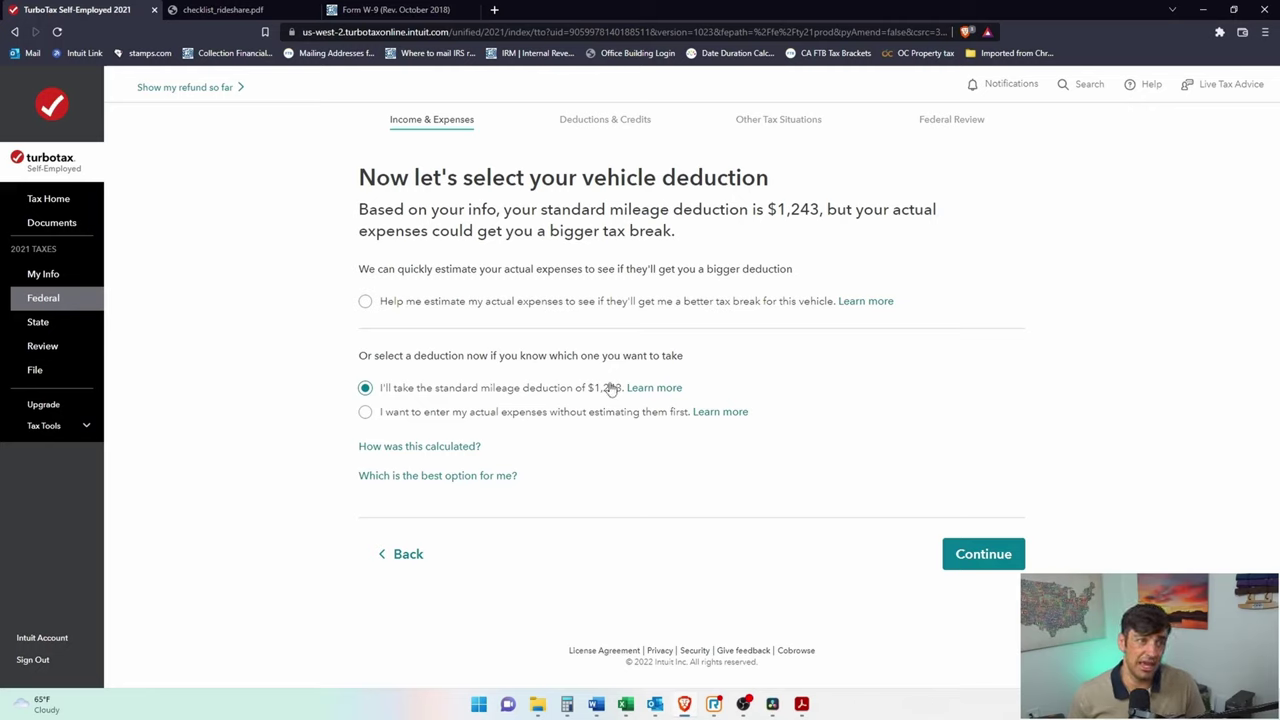
drag(588, 391, 625, 397)
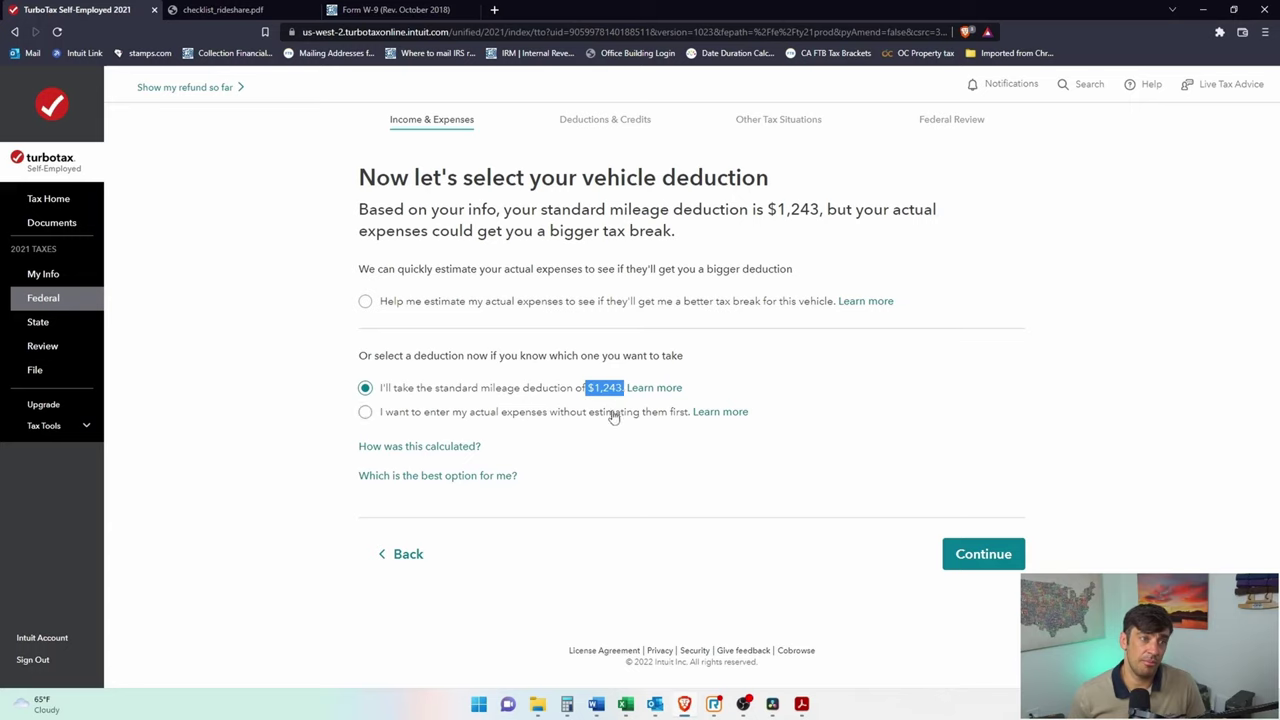
click(576, 402)
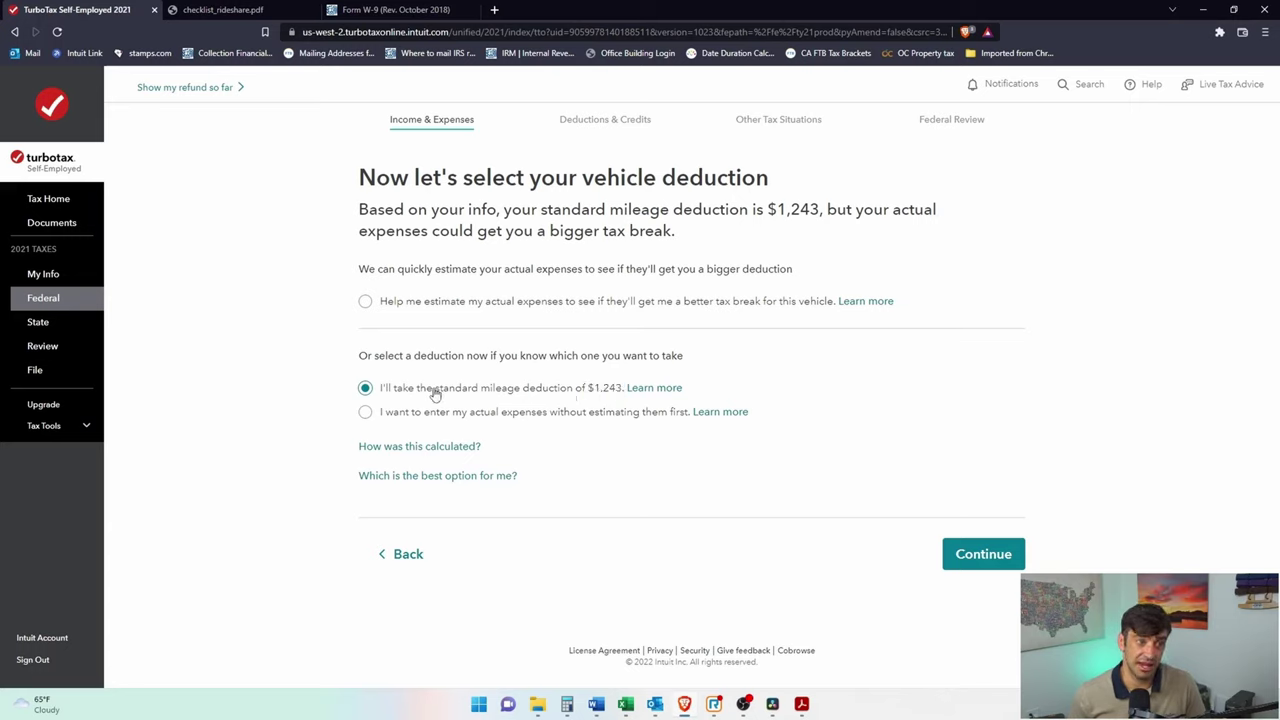
drag(433, 392, 591, 420)
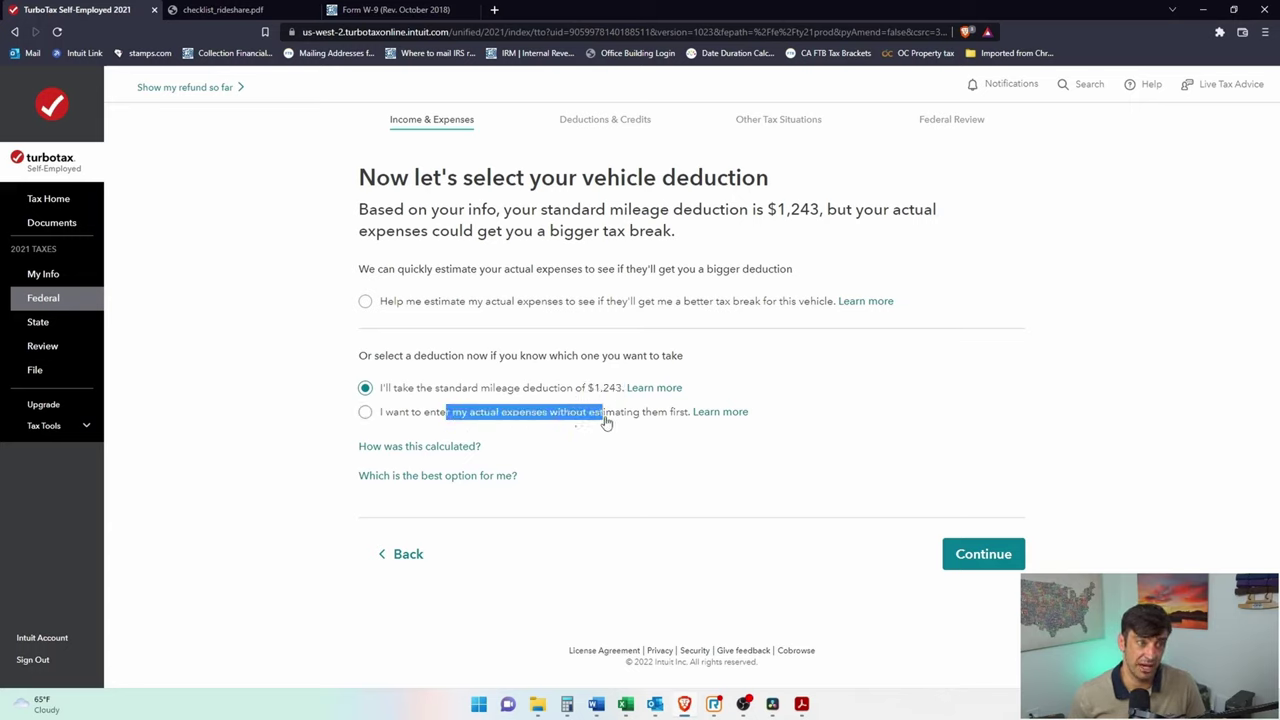
click(605, 420)
click(487, 398)
click(487, 398)
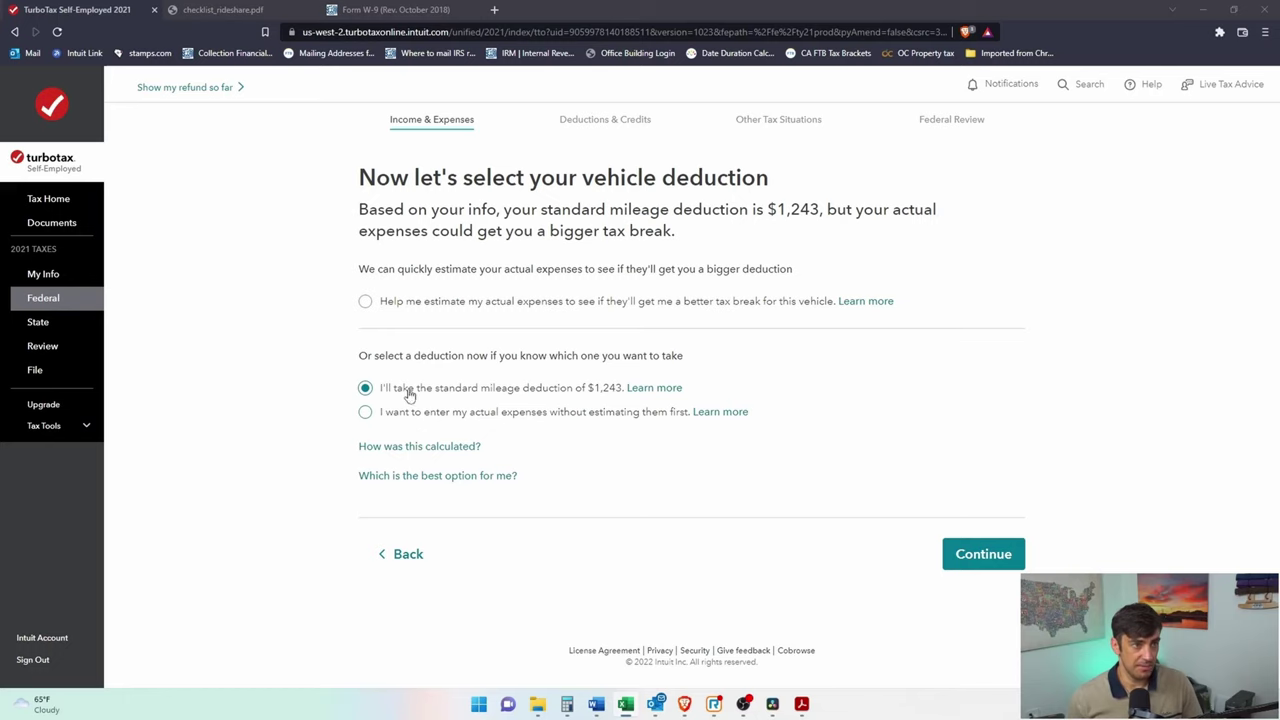
drag(436, 390, 622, 396)
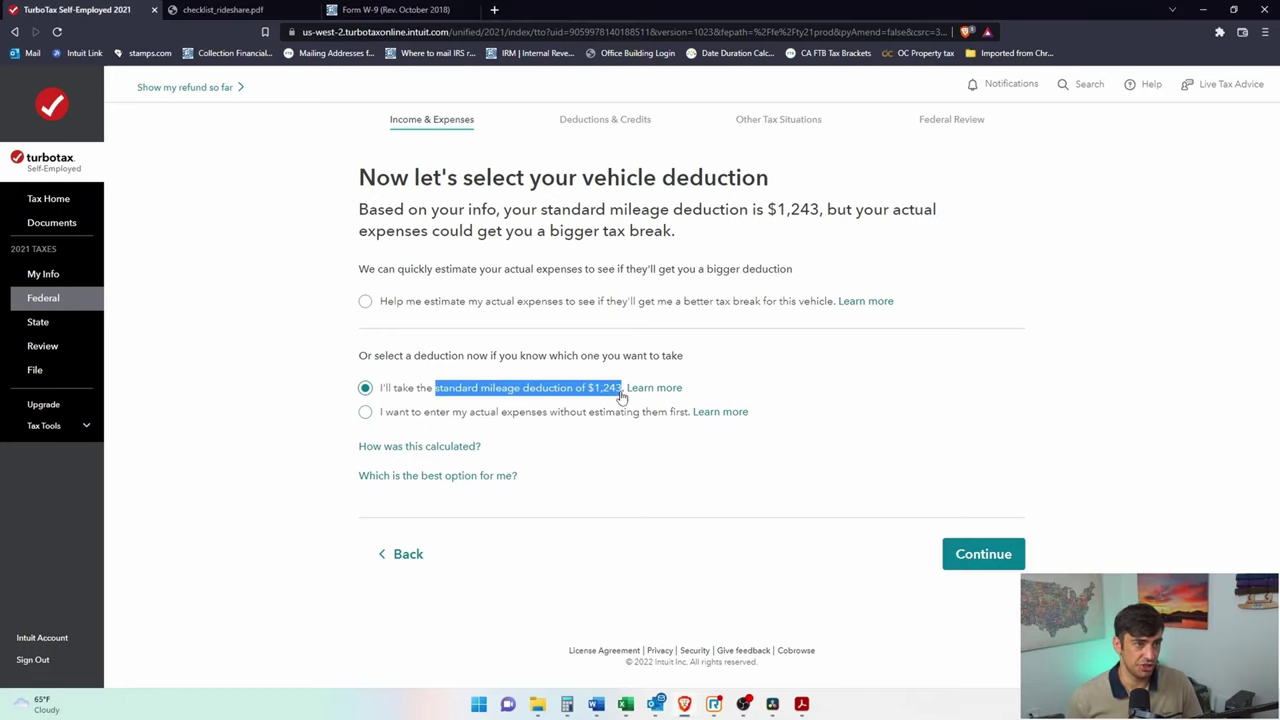
click(986, 555)
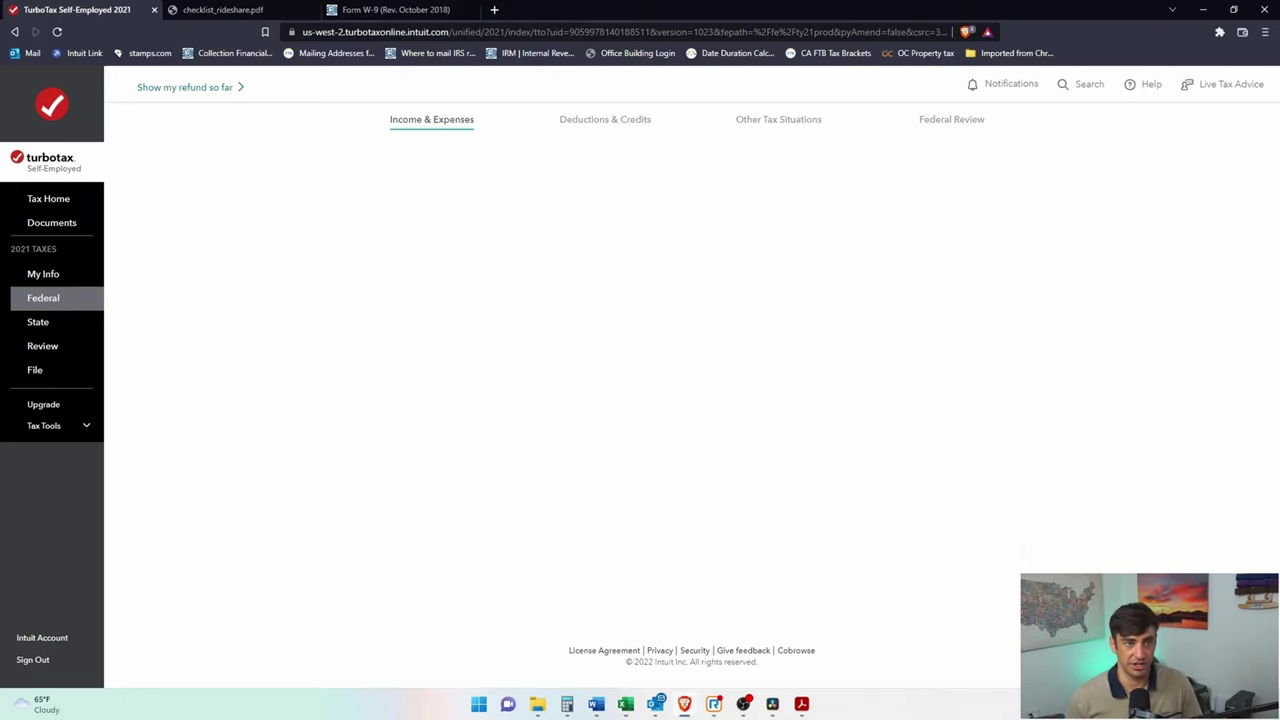
click(734, 293)
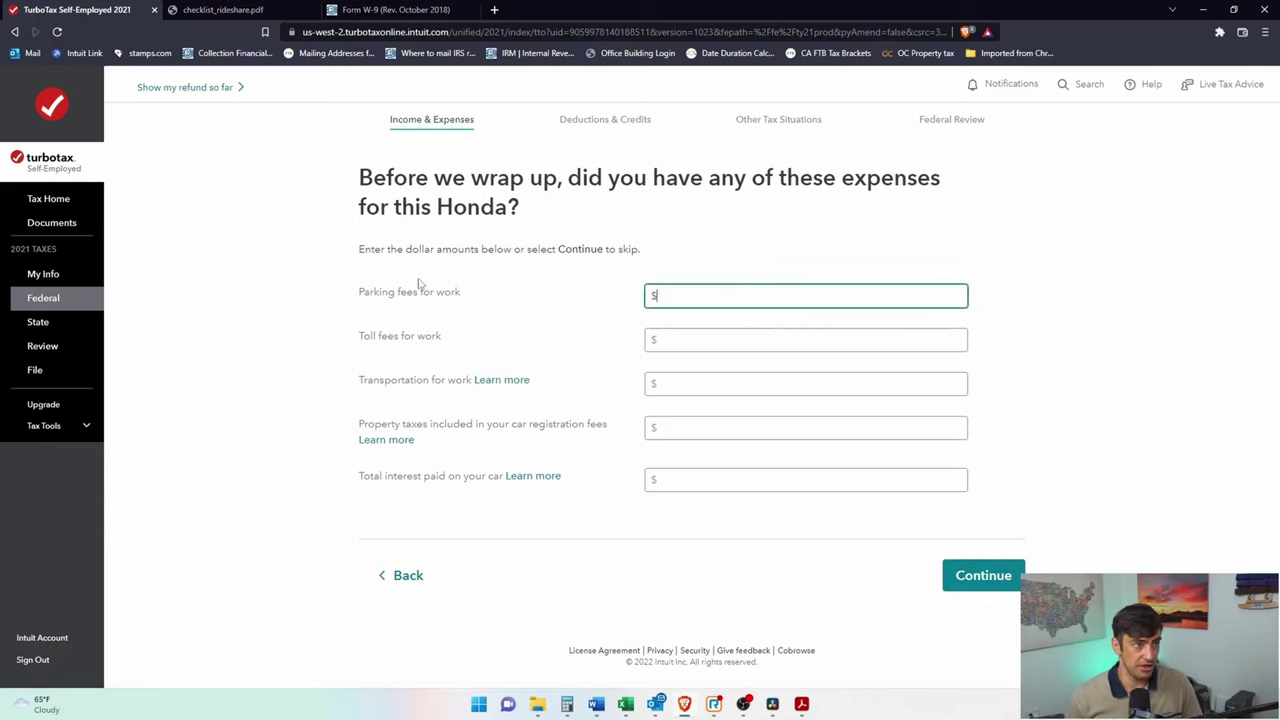
drag(424, 287, 360, 292)
click(746, 293)
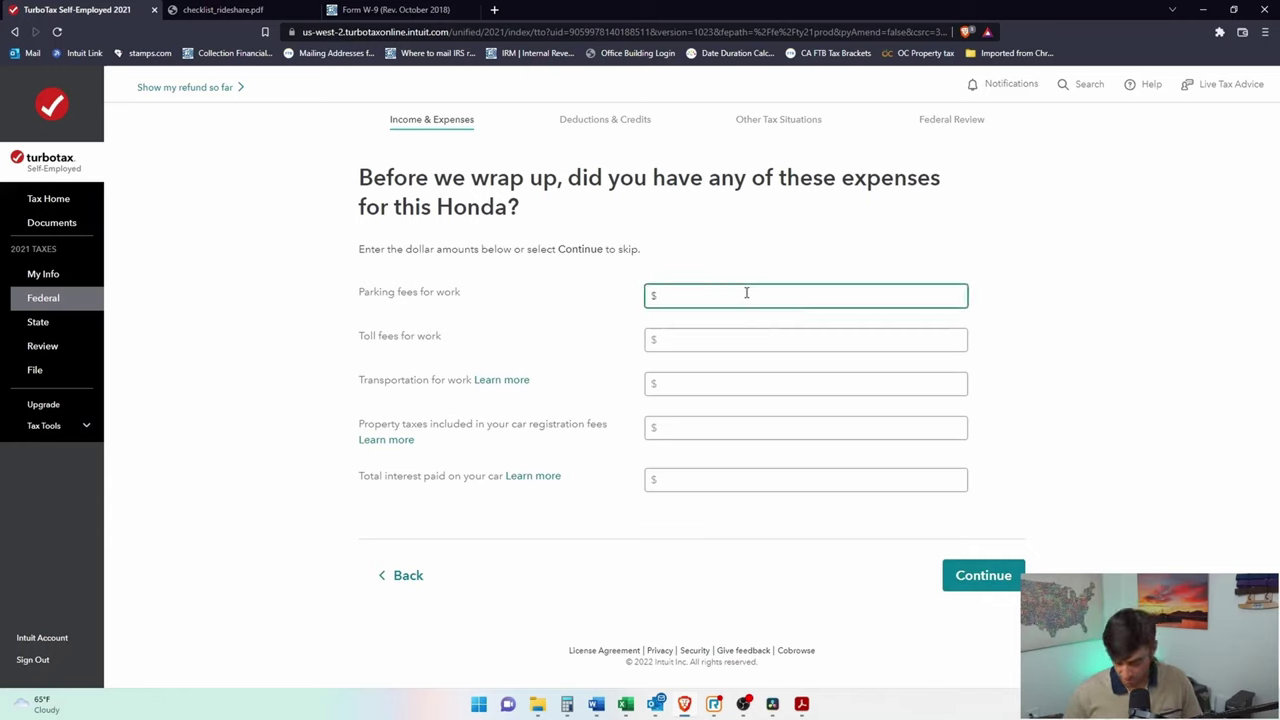
- Add $45 parking and $20 property-tax expenses, raising the vehicle deduction to $1,292
click(726, 337)
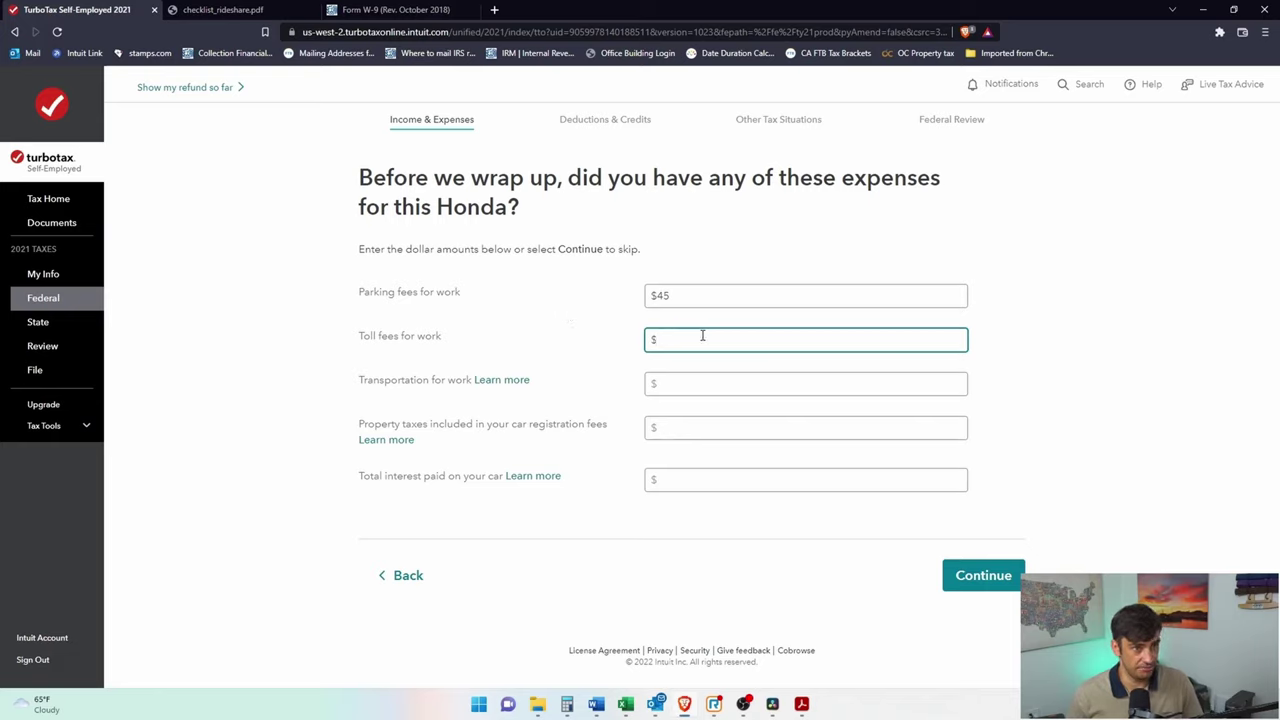
click(717, 384)
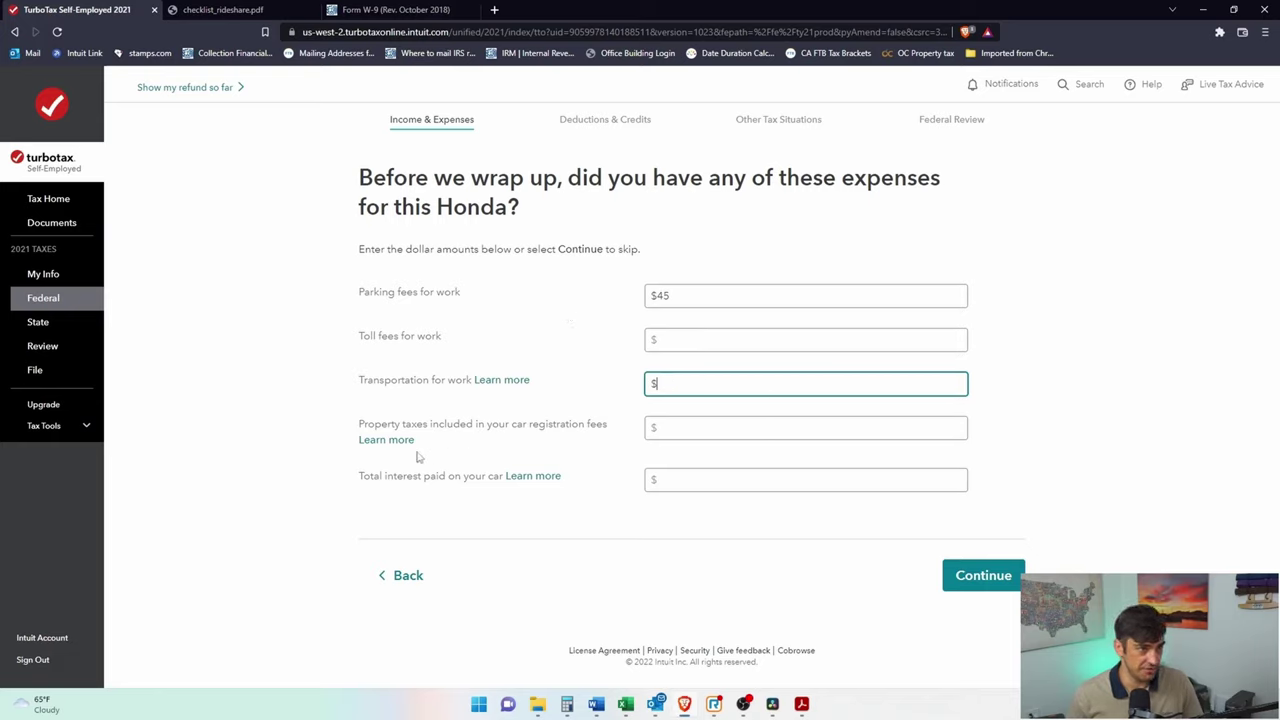
click(684, 429)
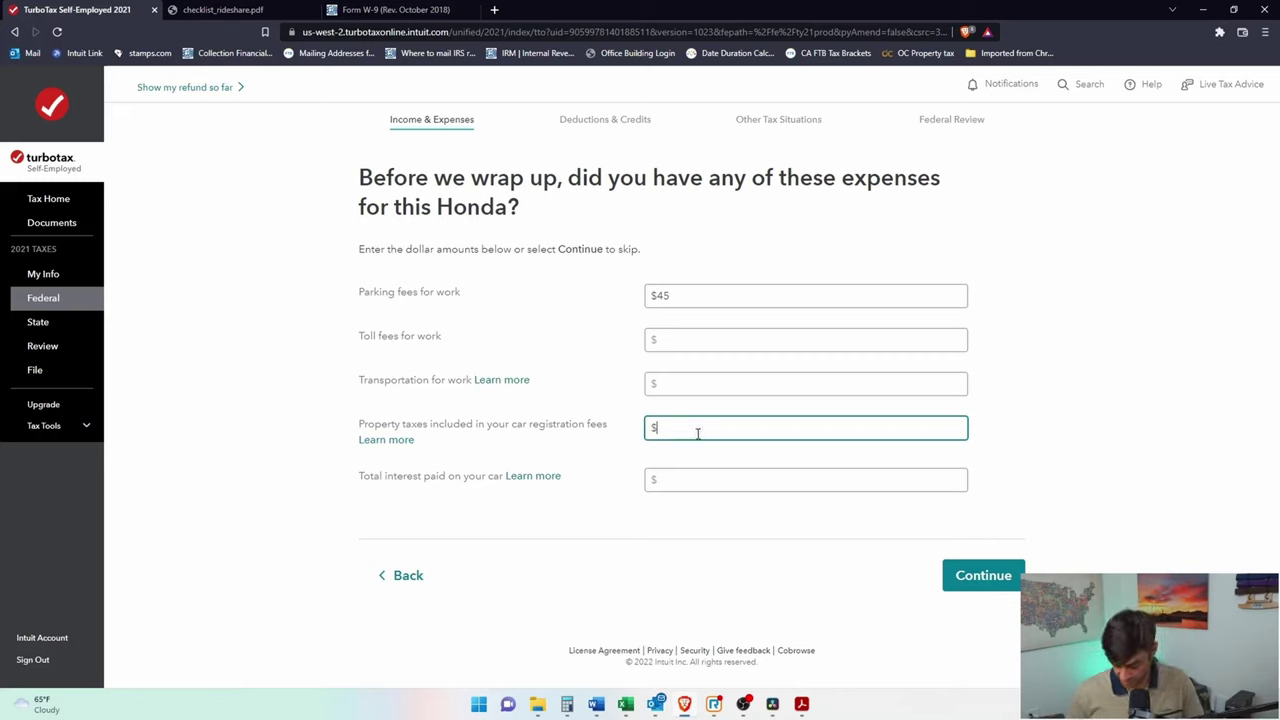
text(20)
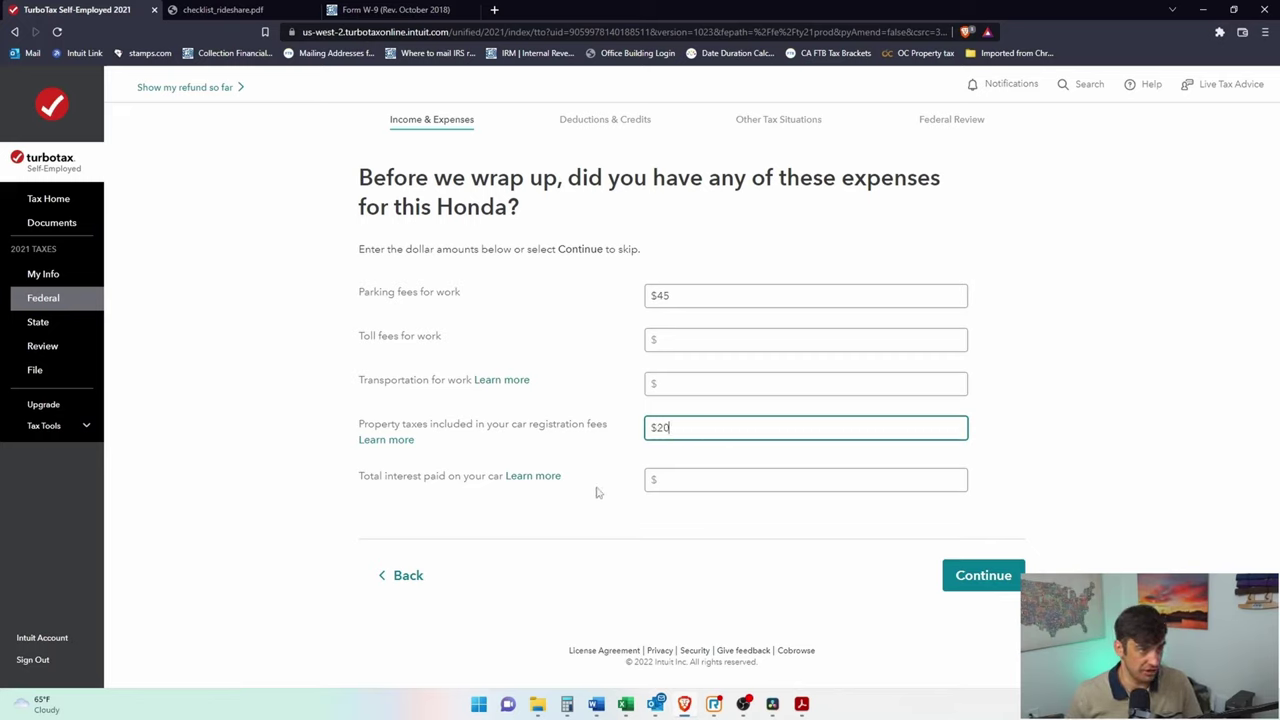
drag(425, 479, 466, 480)
click(980, 575)
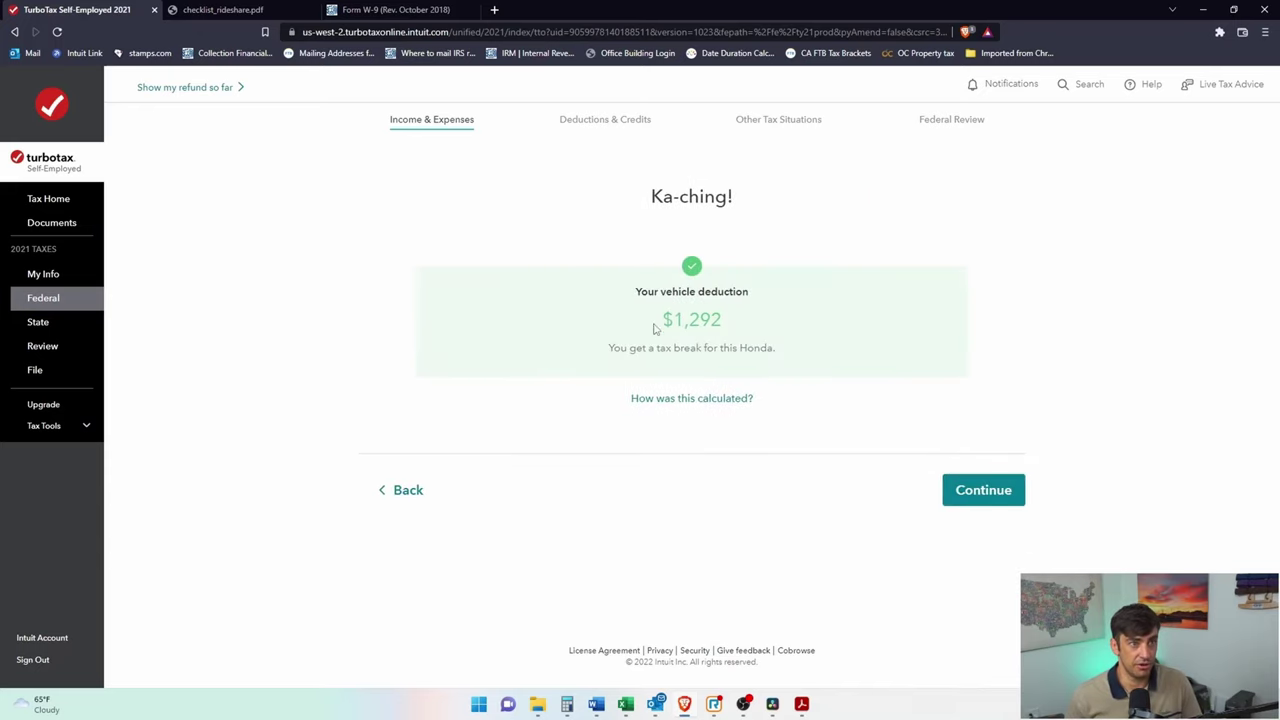
drag(655, 328, 726, 330)
click(995, 496)
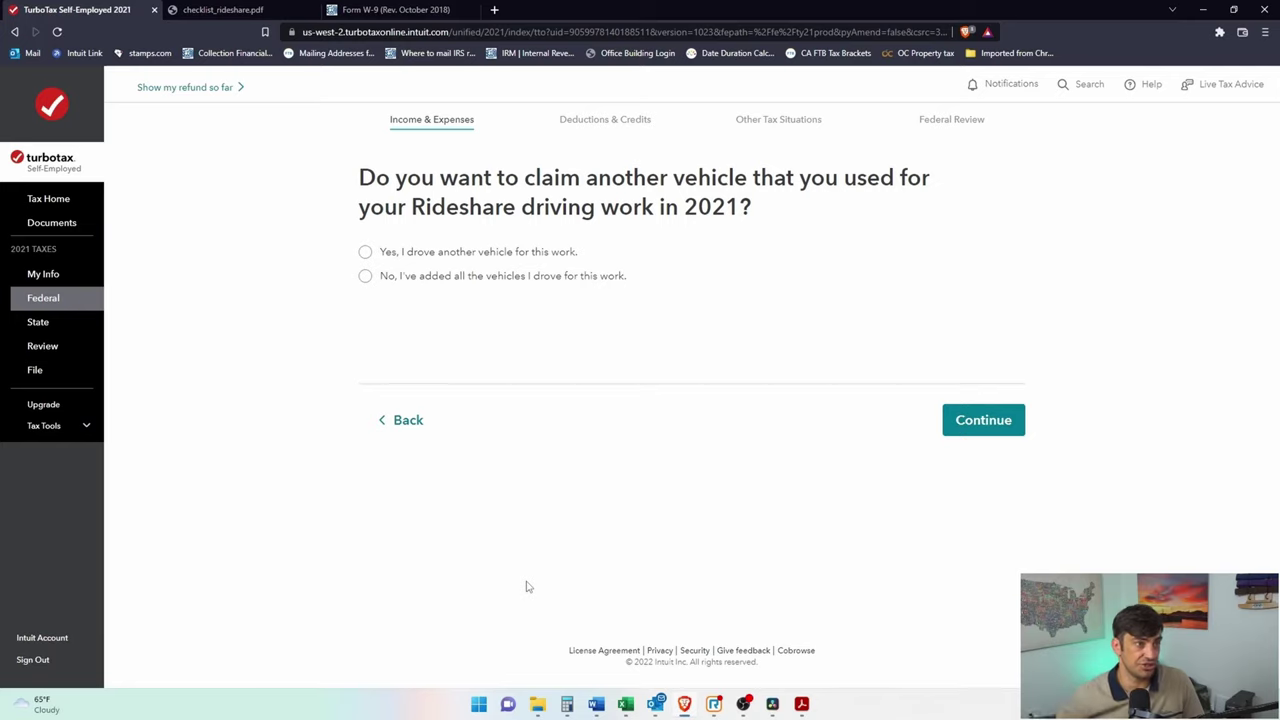
- Answer that no other vehicle was used for rideshare work
drag(453, 176, 766, 200)
click(766, 200)
click(366, 279)
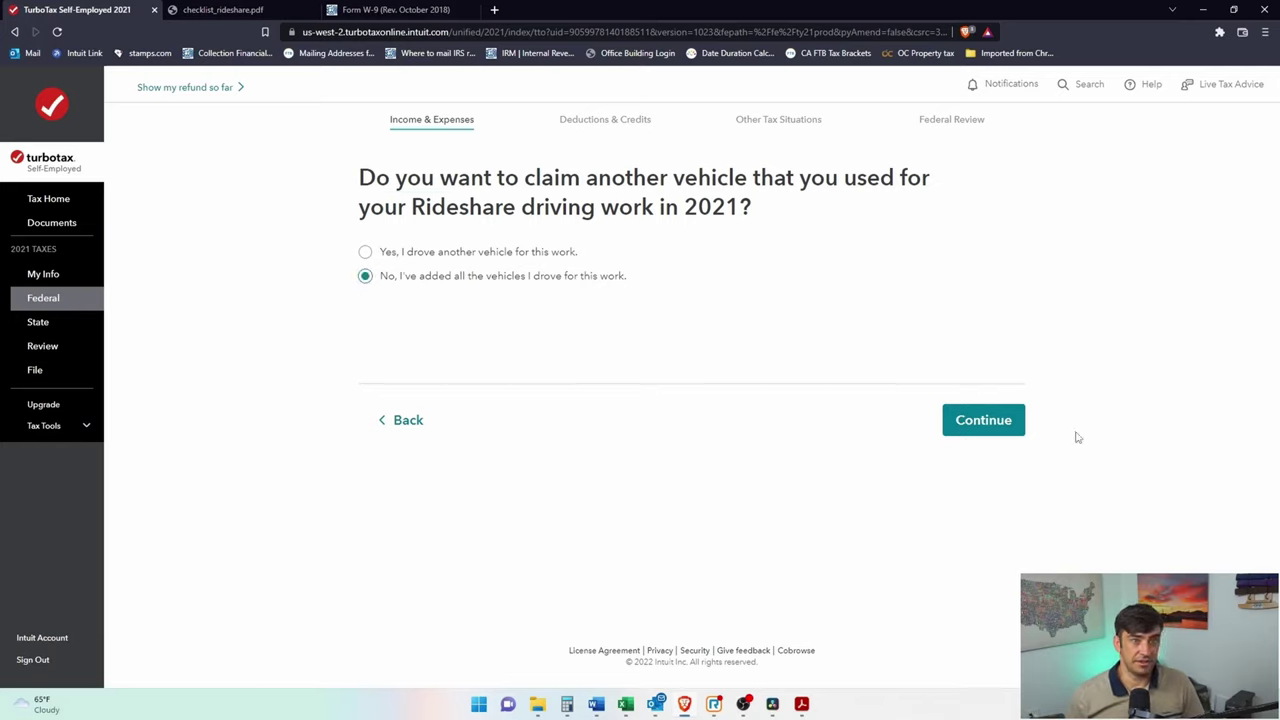
click(1007, 427)
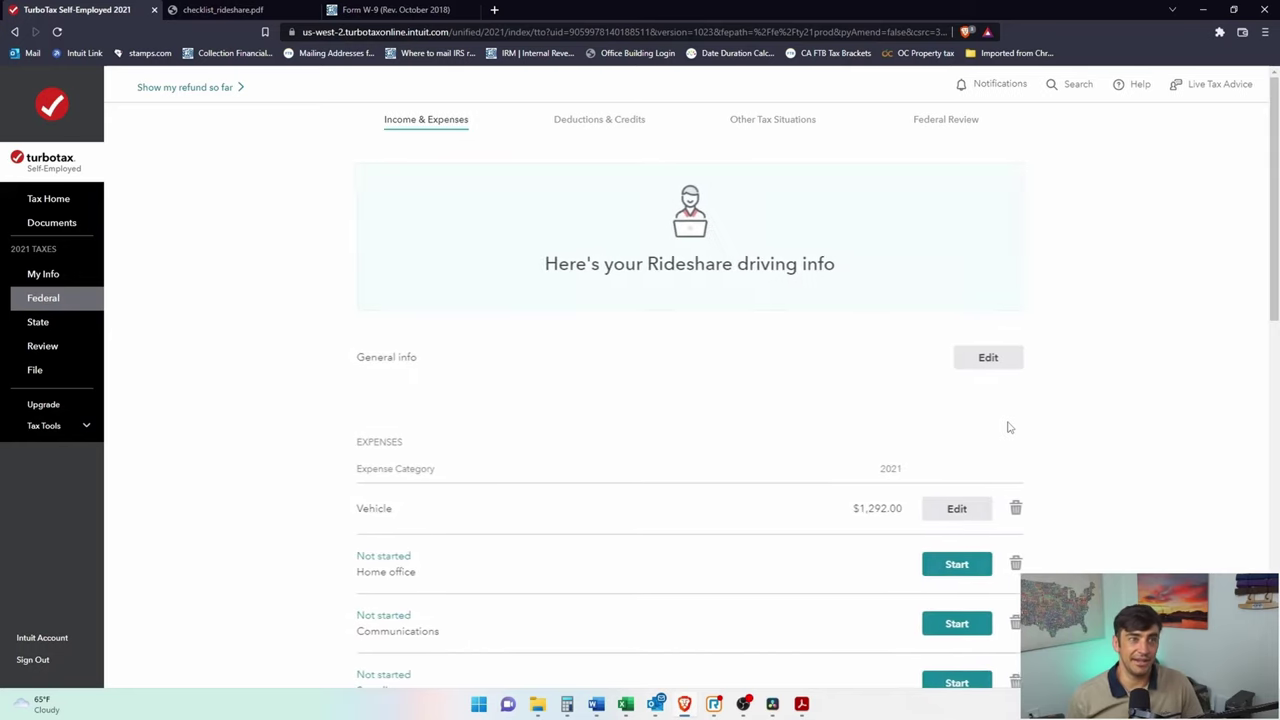
- Start Home office from the Expenses list and view the 'How do I know if I qualify?' explanation
scroll(1000, 420, down, 2)
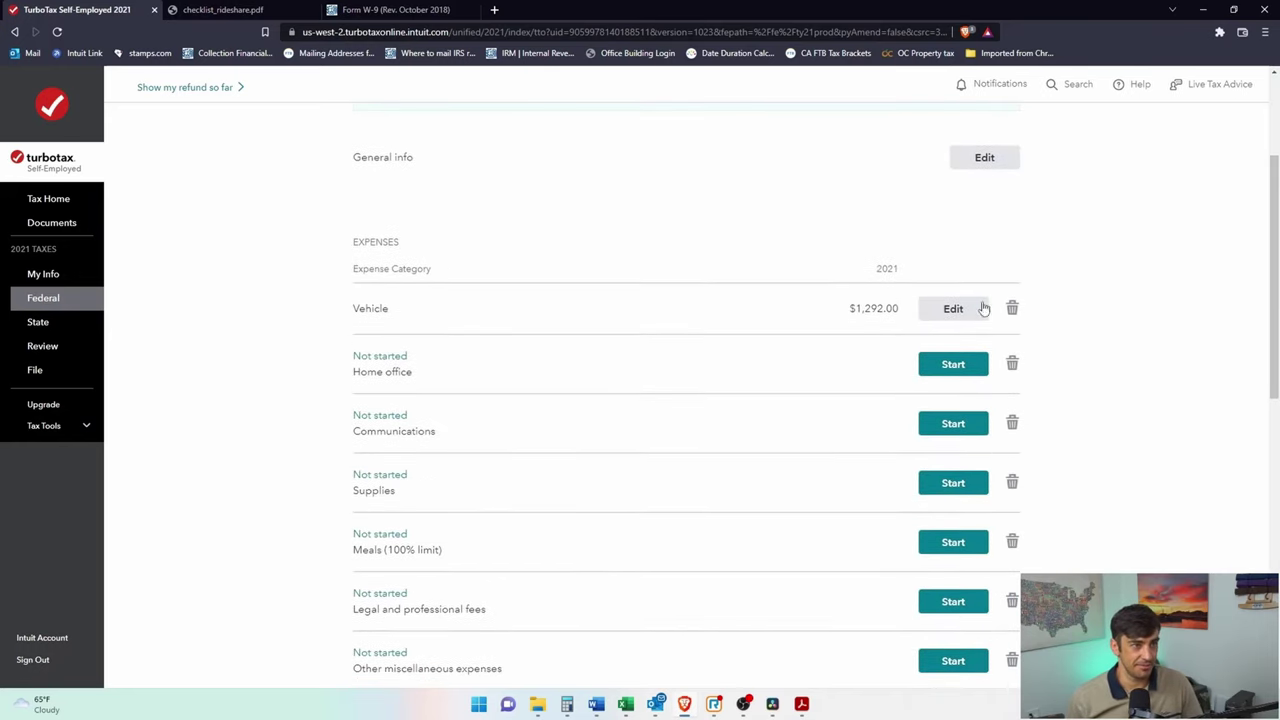
click(966, 373)
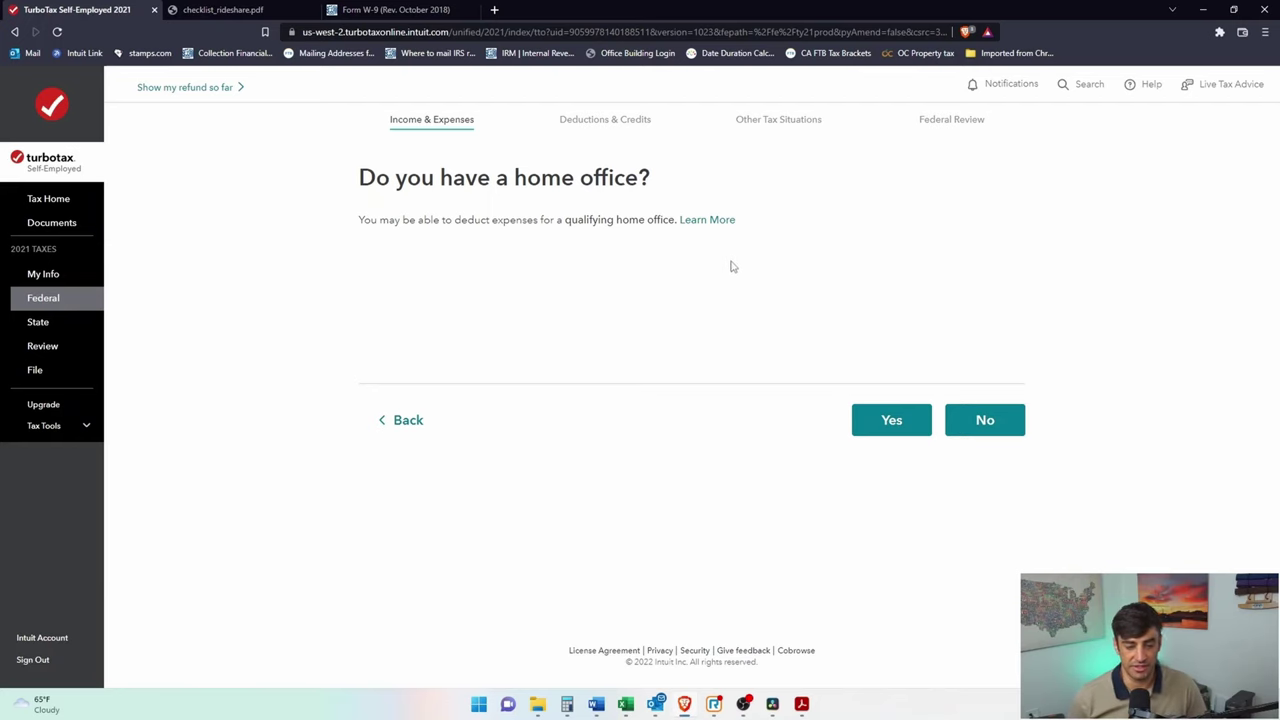
click(722, 221)
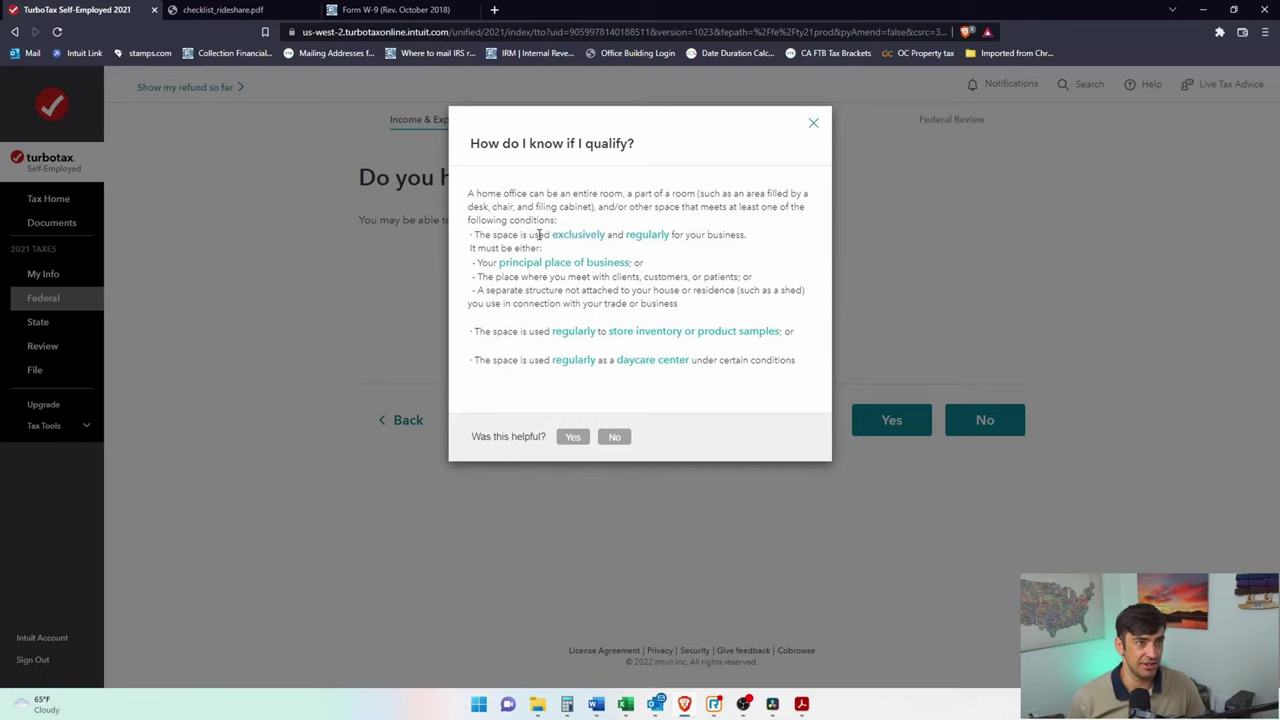
- Confirm having one home office, with none of the listed special situations applying
drag(537, 235, 702, 236)
click(745, 264)
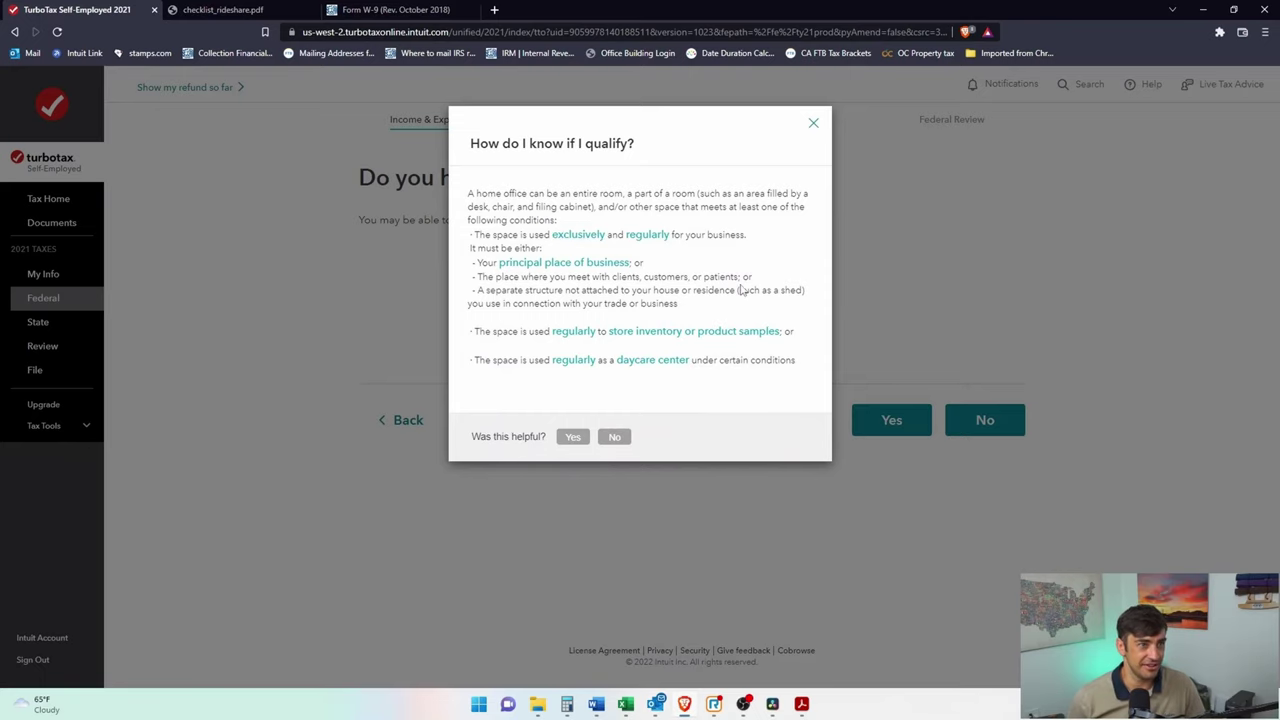
drag(488, 263, 667, 263)
click(701, 277)
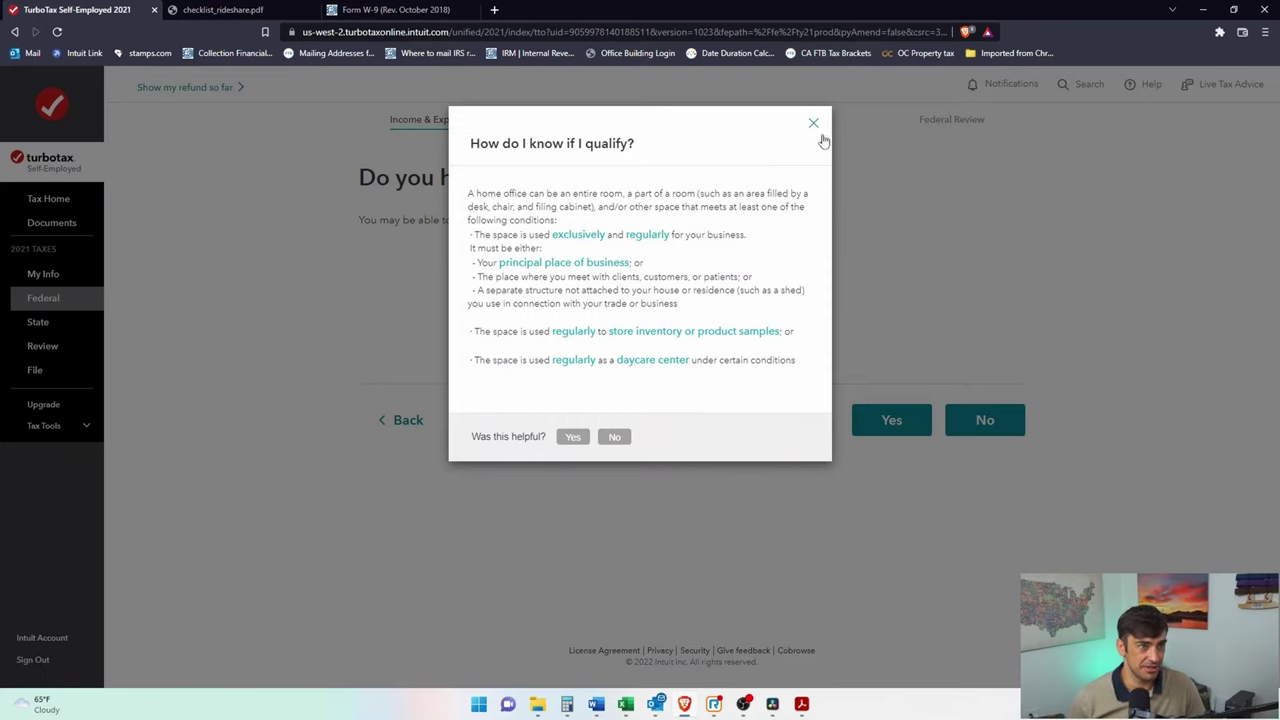
click(813, 123)
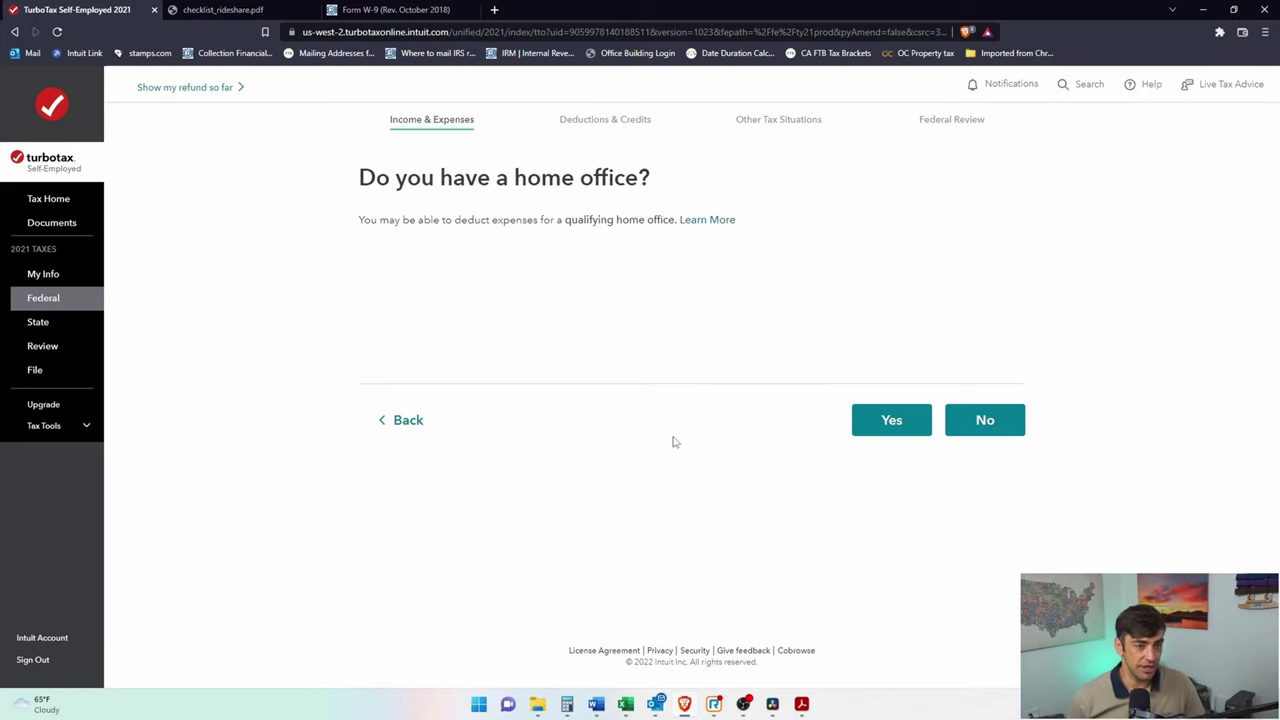
click(858, 434)
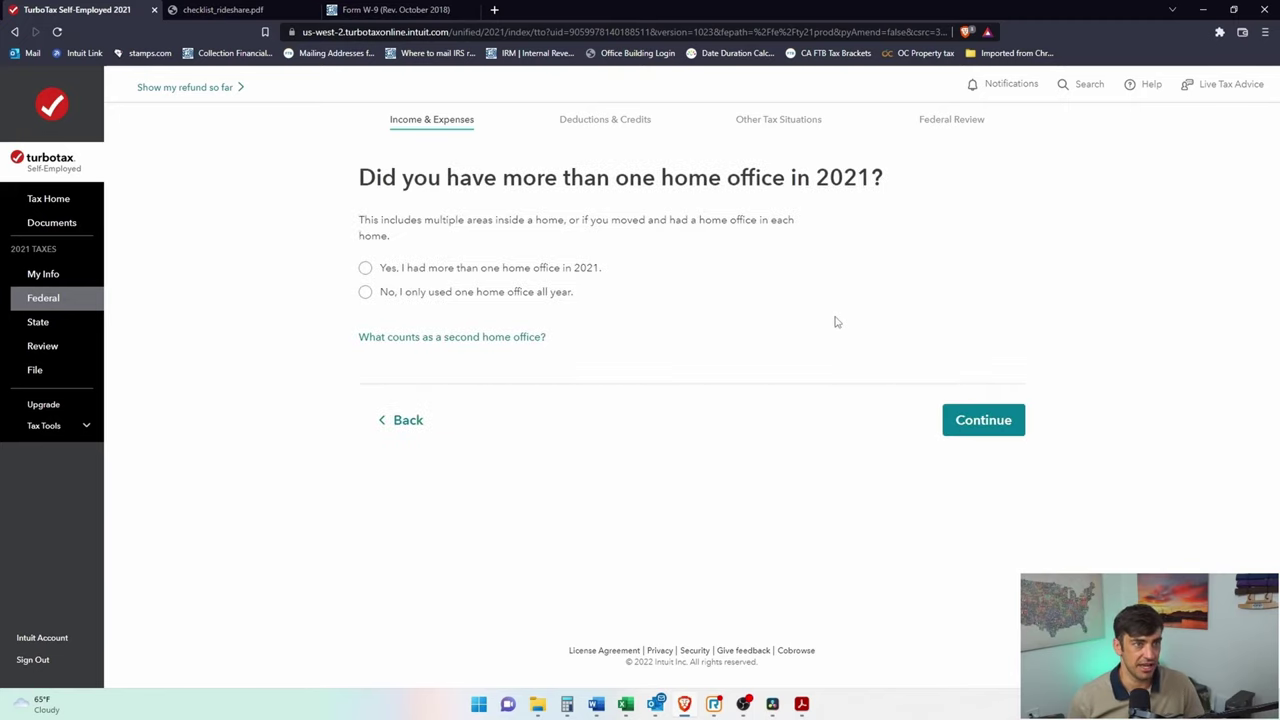
click(362, 296)
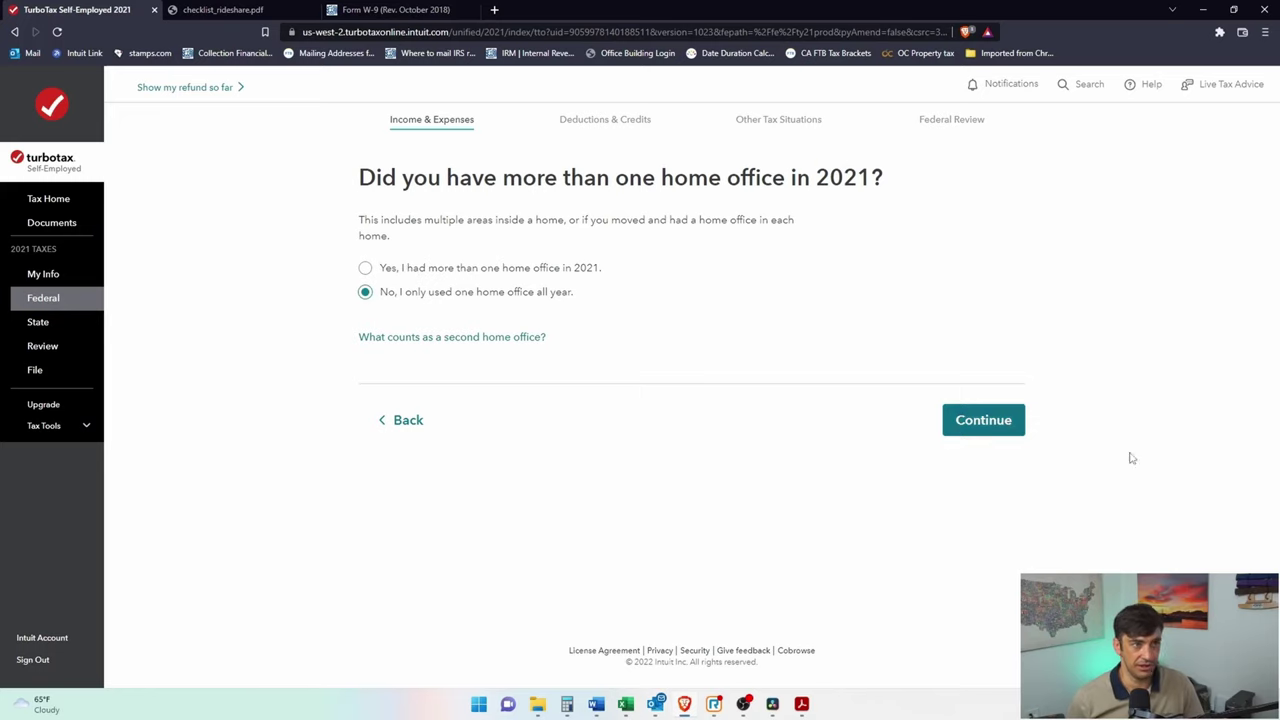
click(1012, 436)
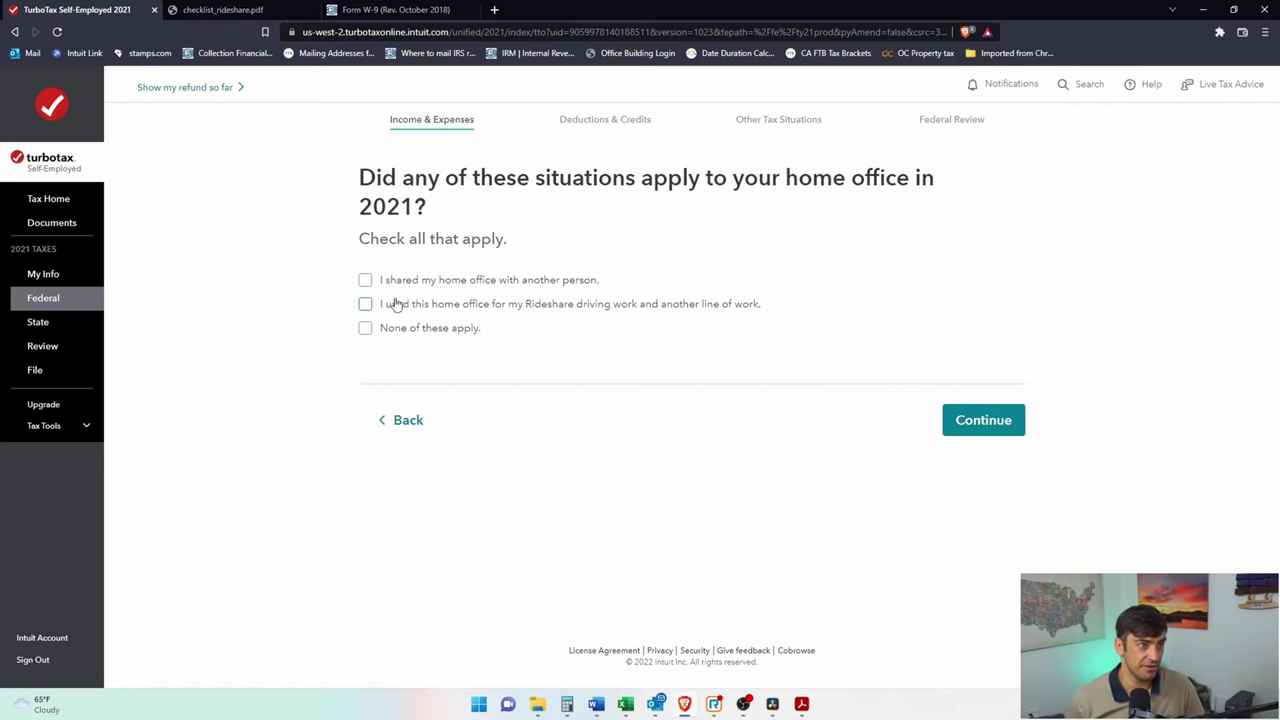
click(366, 329)
click(985, 424)
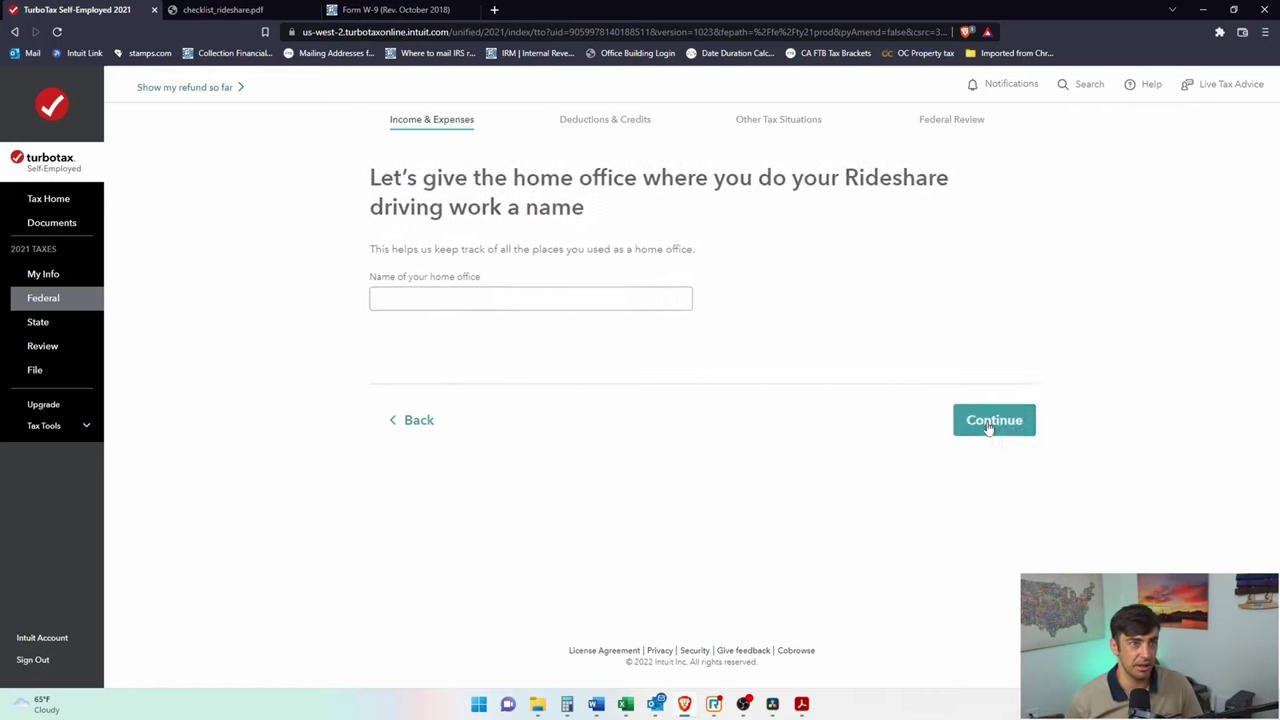
- Name the home office 'Home office' and continue
drag(376, 177, 469, 177)
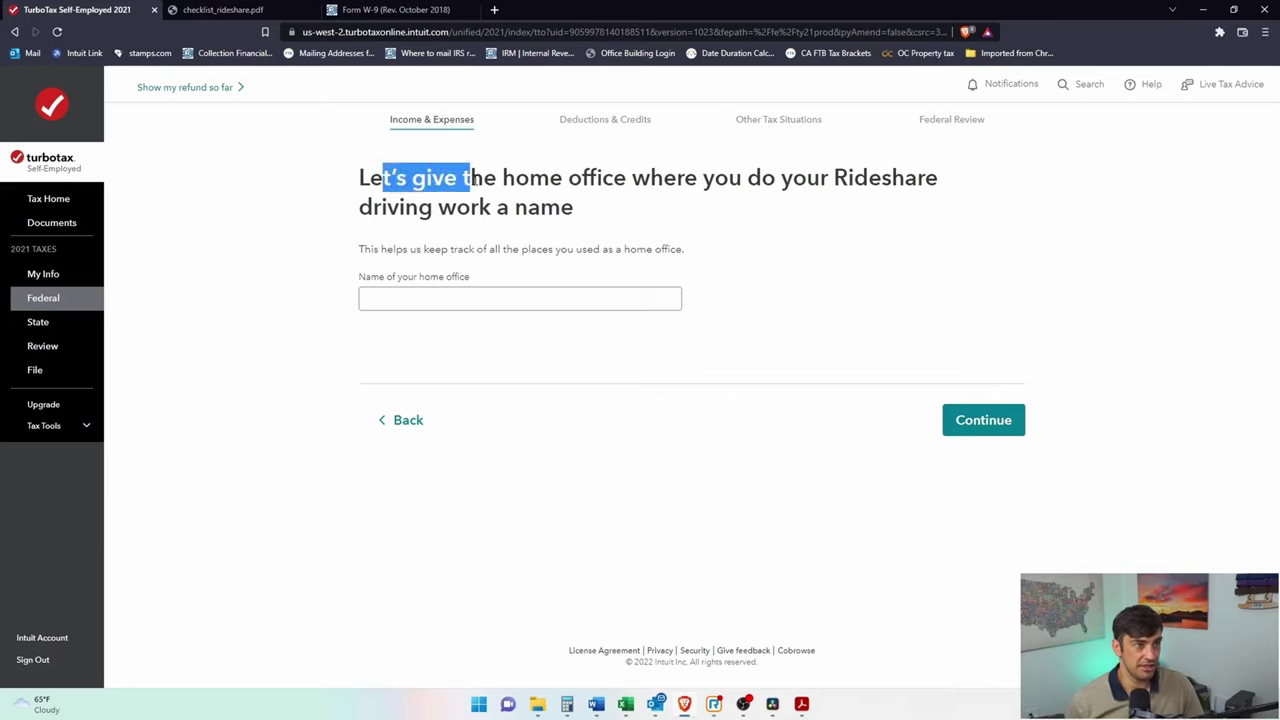
click(483, 187)
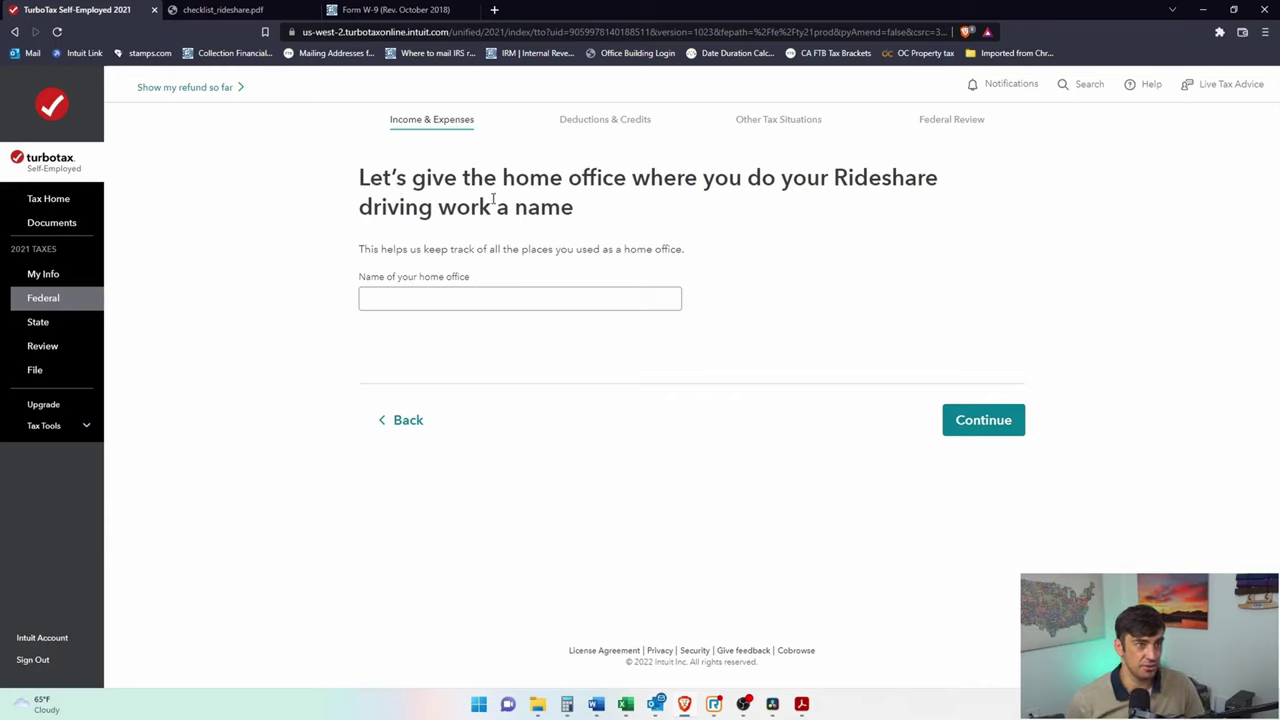
click(473, 299)
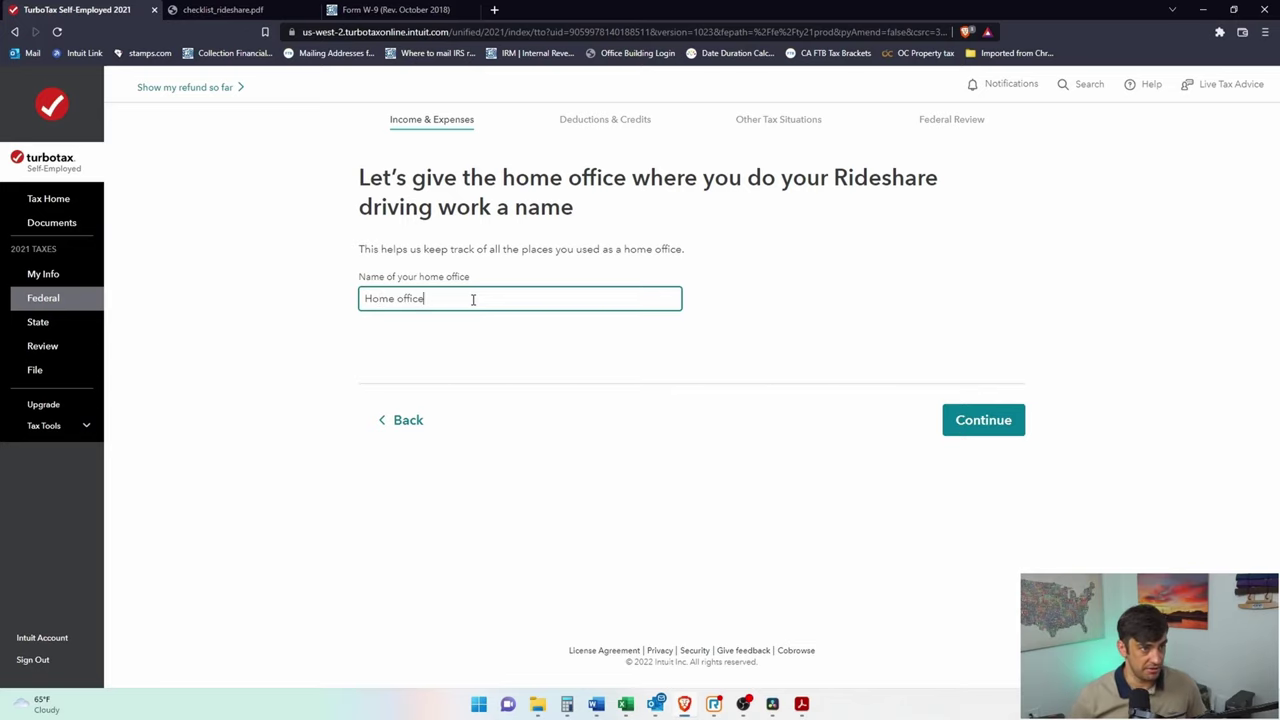
text(Home office)
click(990, 426)
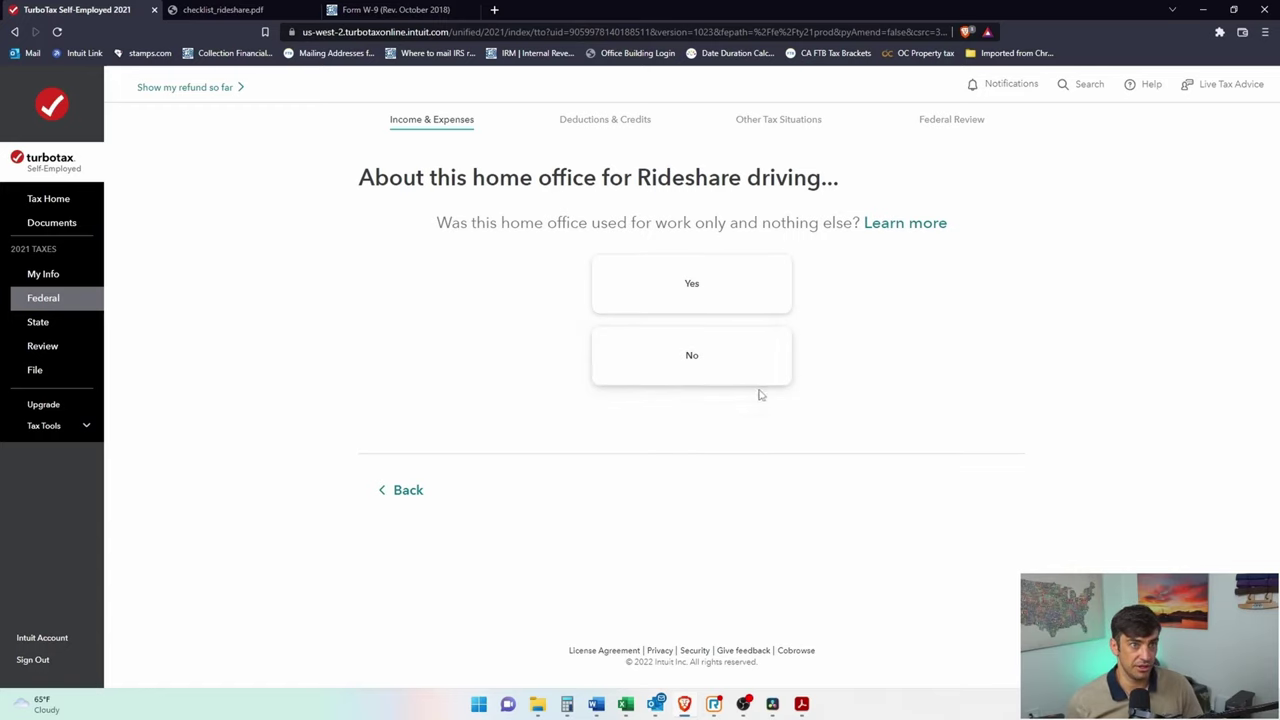
- Answer Yes that the home office is used only for work and used regularly
click(708, 297)
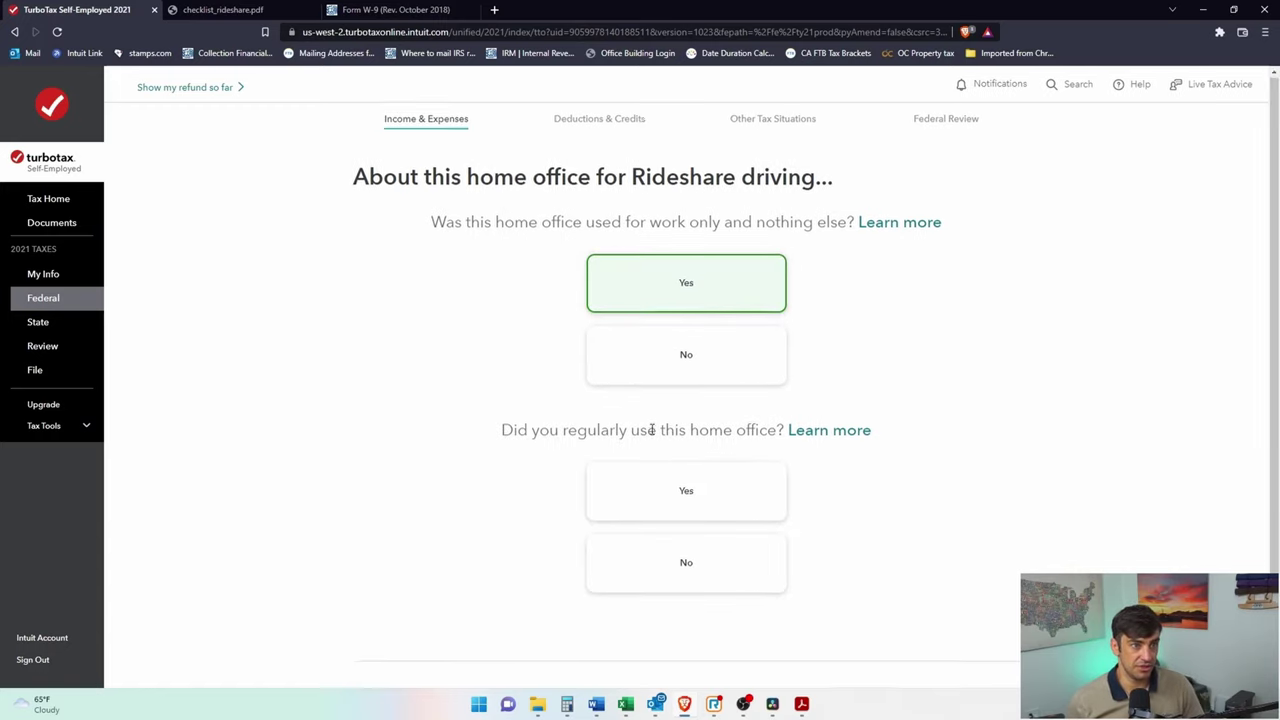
click(712, 392)
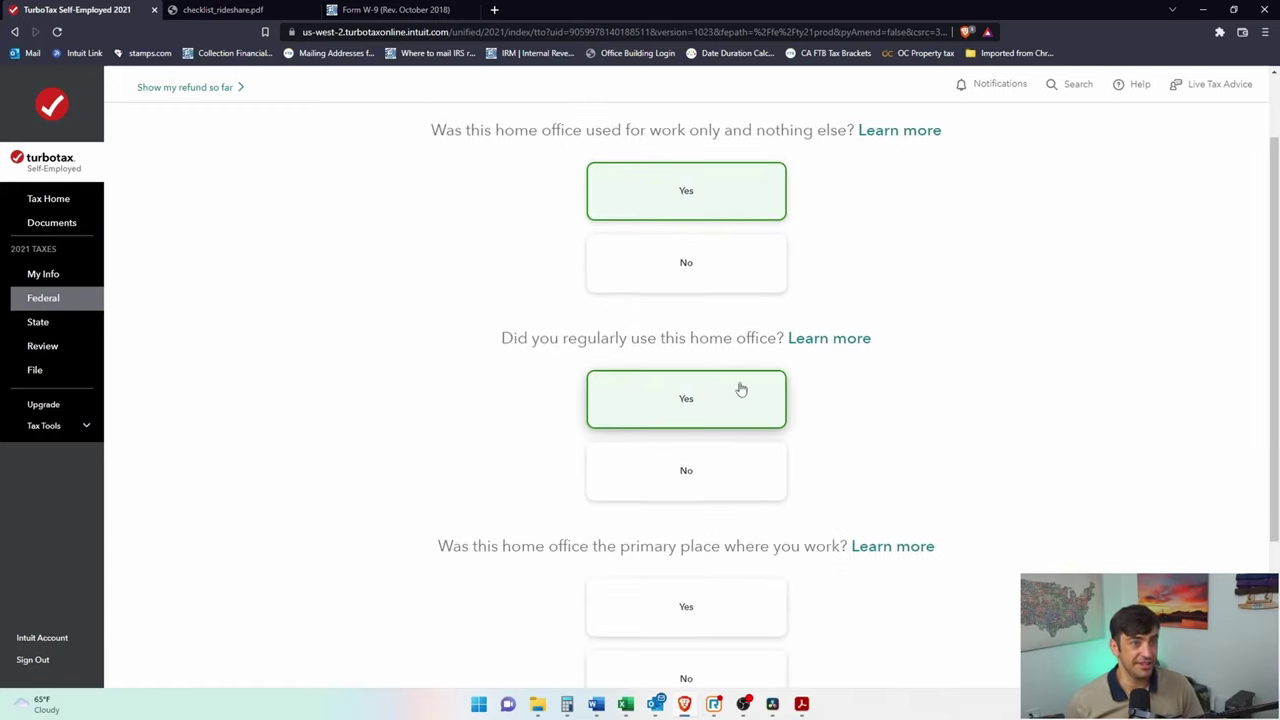
click(866, 341)
drag(493, 194, 728, 196)
click(730, 214)
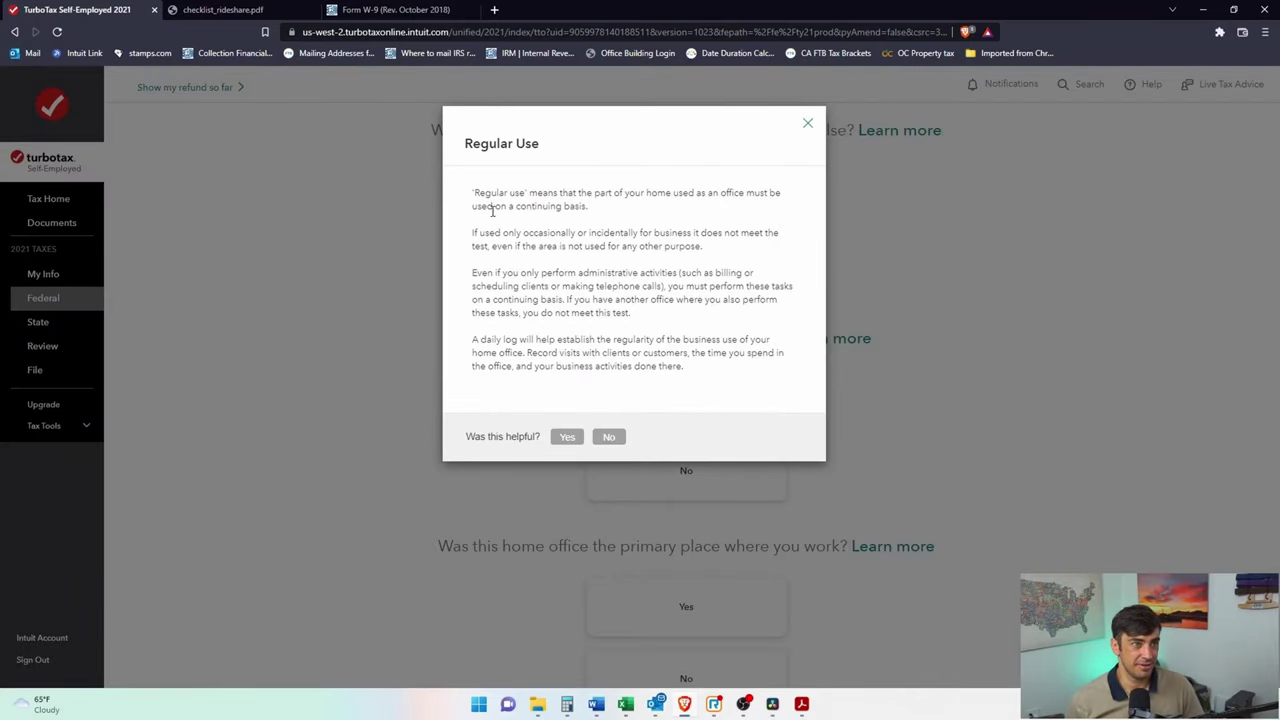
drag(494, 209, 598, 209)
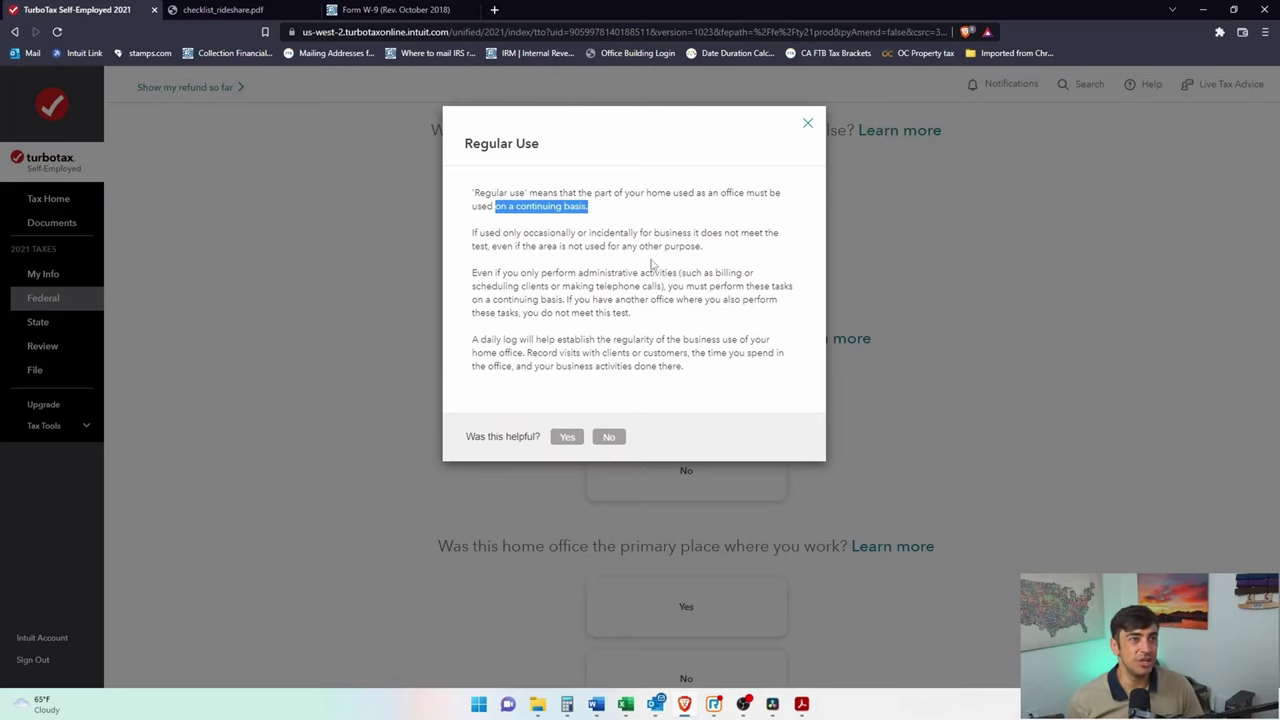
click(806, 123)
- Answer No for primary workplace, client meetings and separate structure, and submit
scroll(697, 423, down, 2)
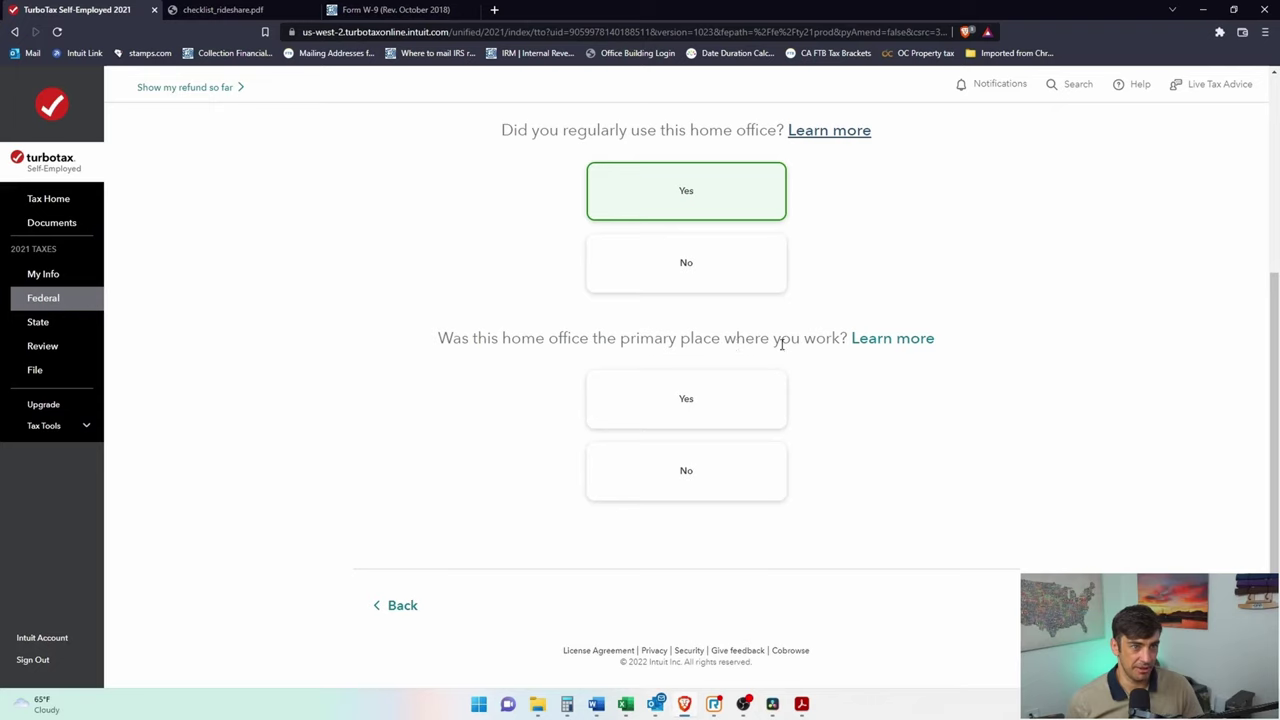
click(752, 401)
scroll(910, 460, down, 1)
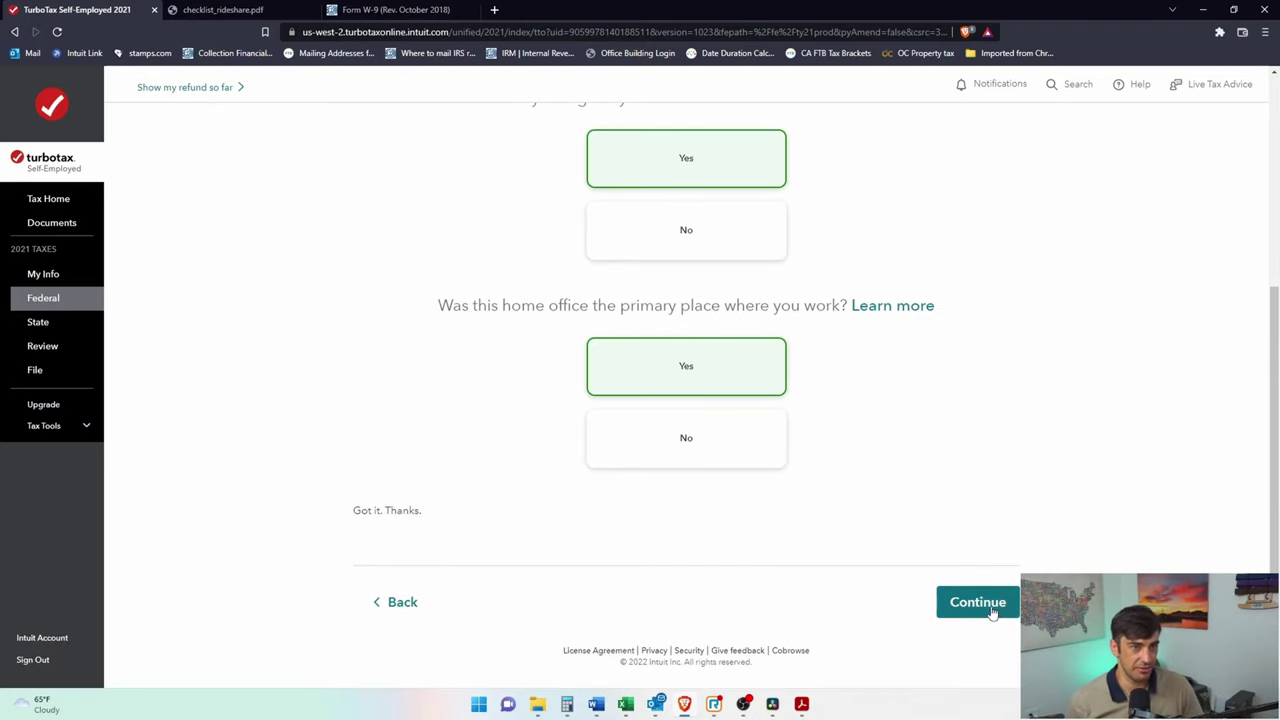
click(876, 312)
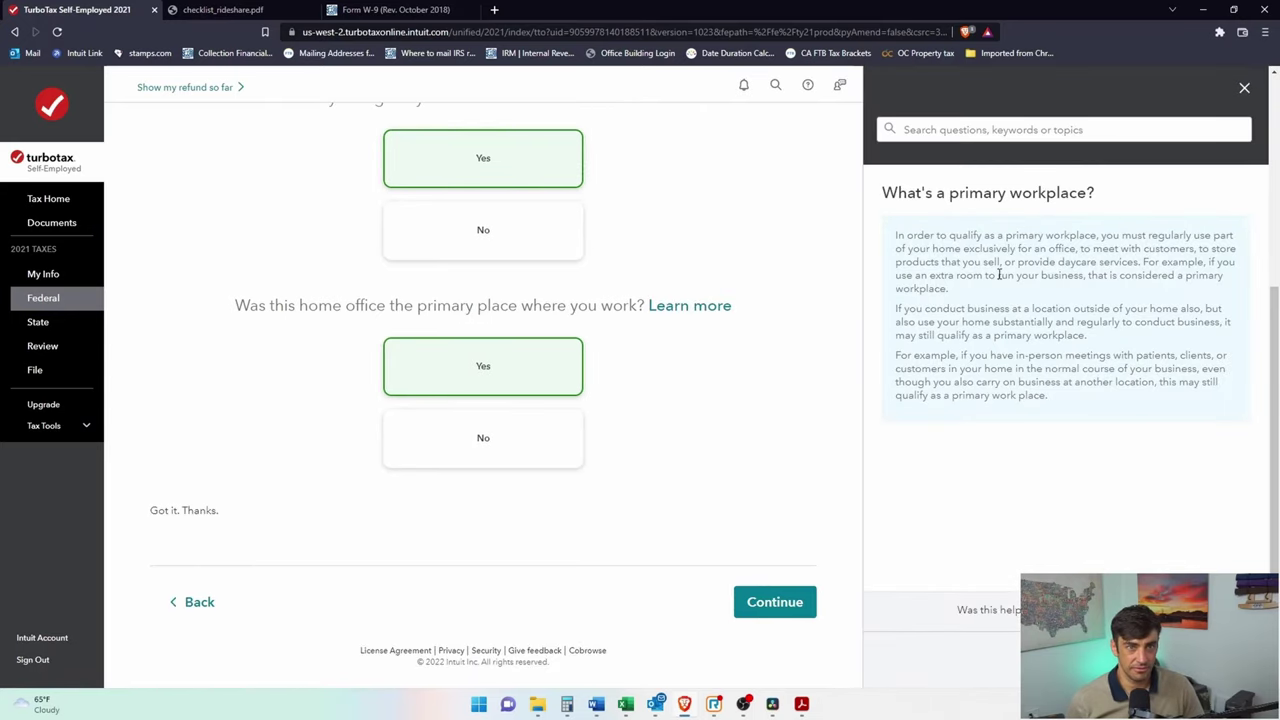
click(1244, 88)
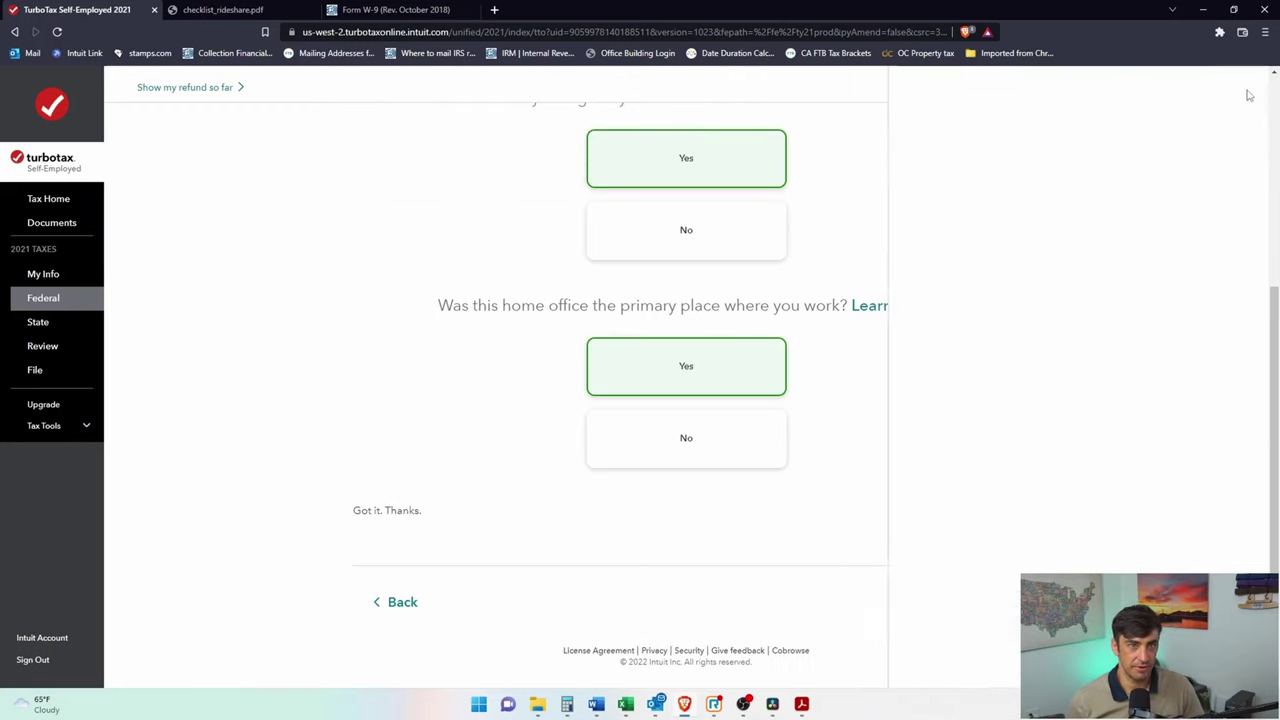
click(774, 434)
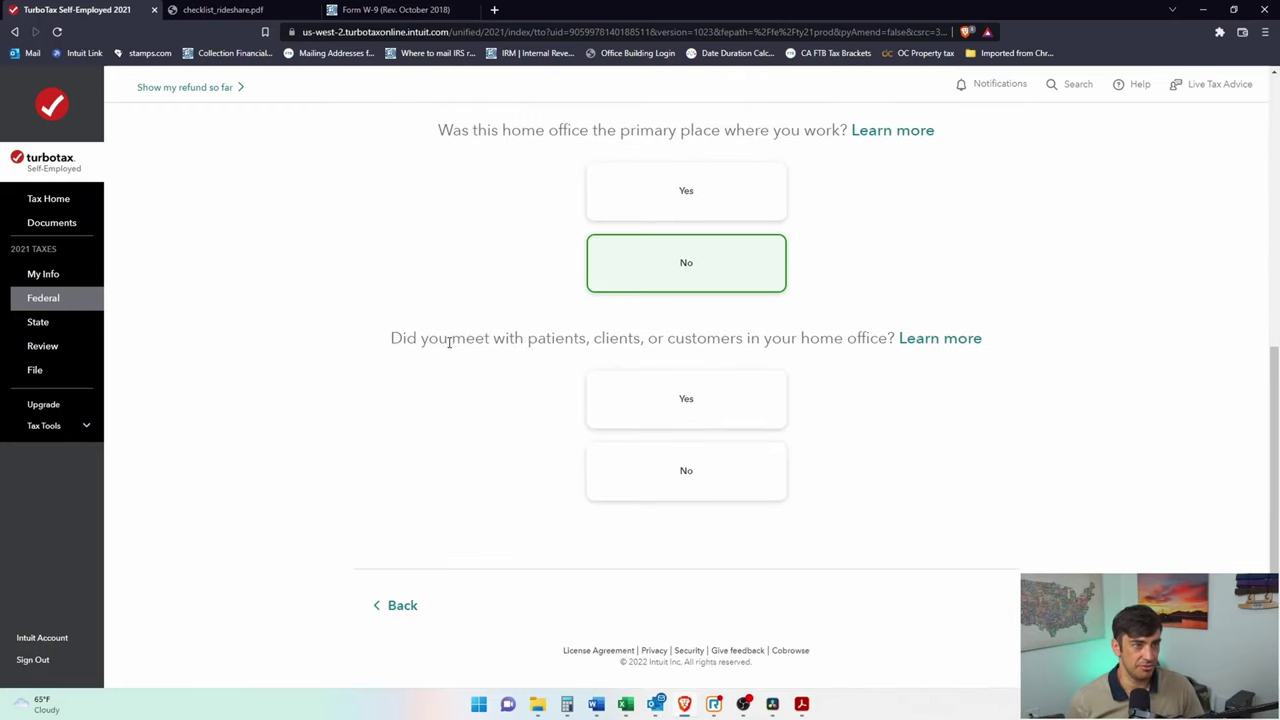
drag(464, 340, 836, 340)
click(744, 462)
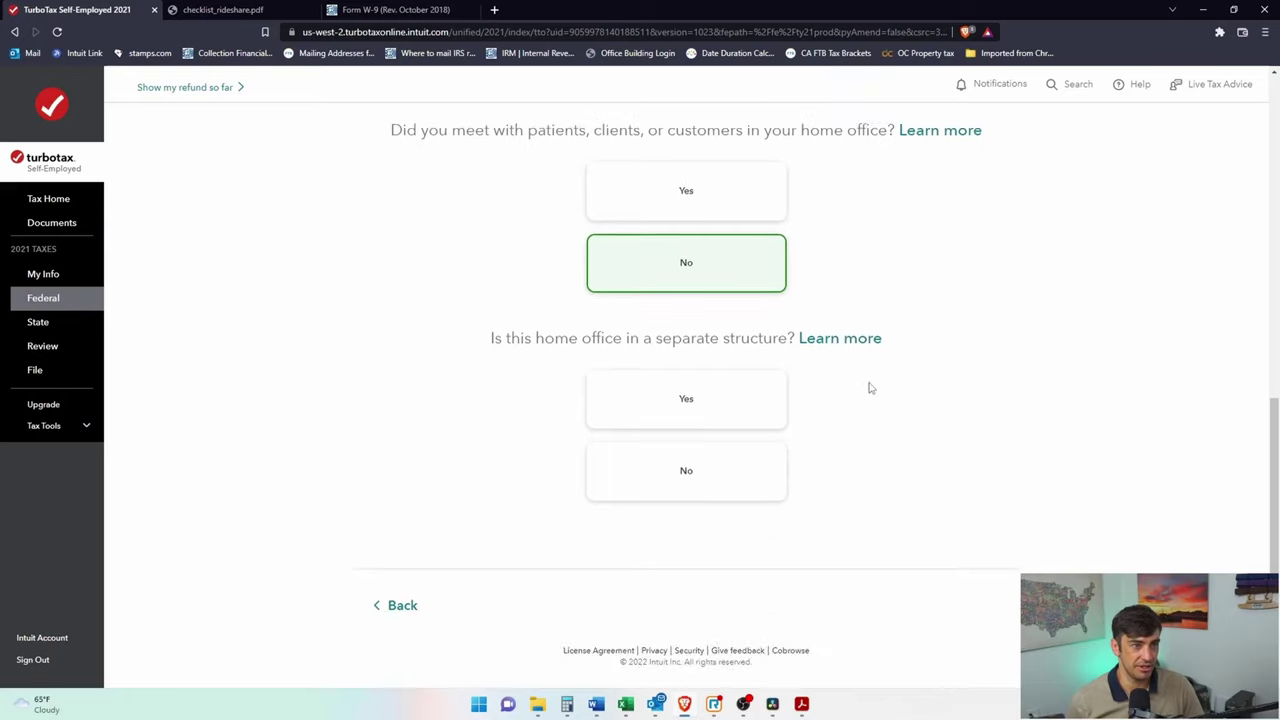
drag(541, 341, 758, 340)
click(773, 340)
click(742, 455)
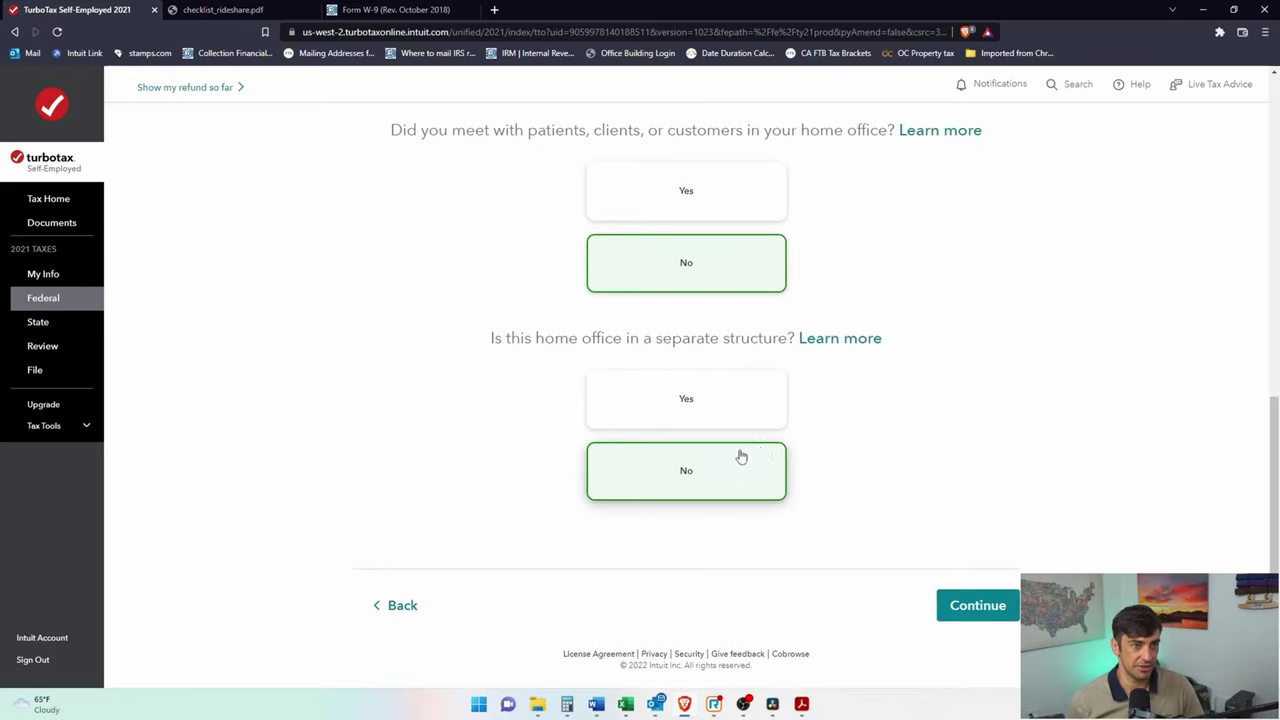
click(978, 602)
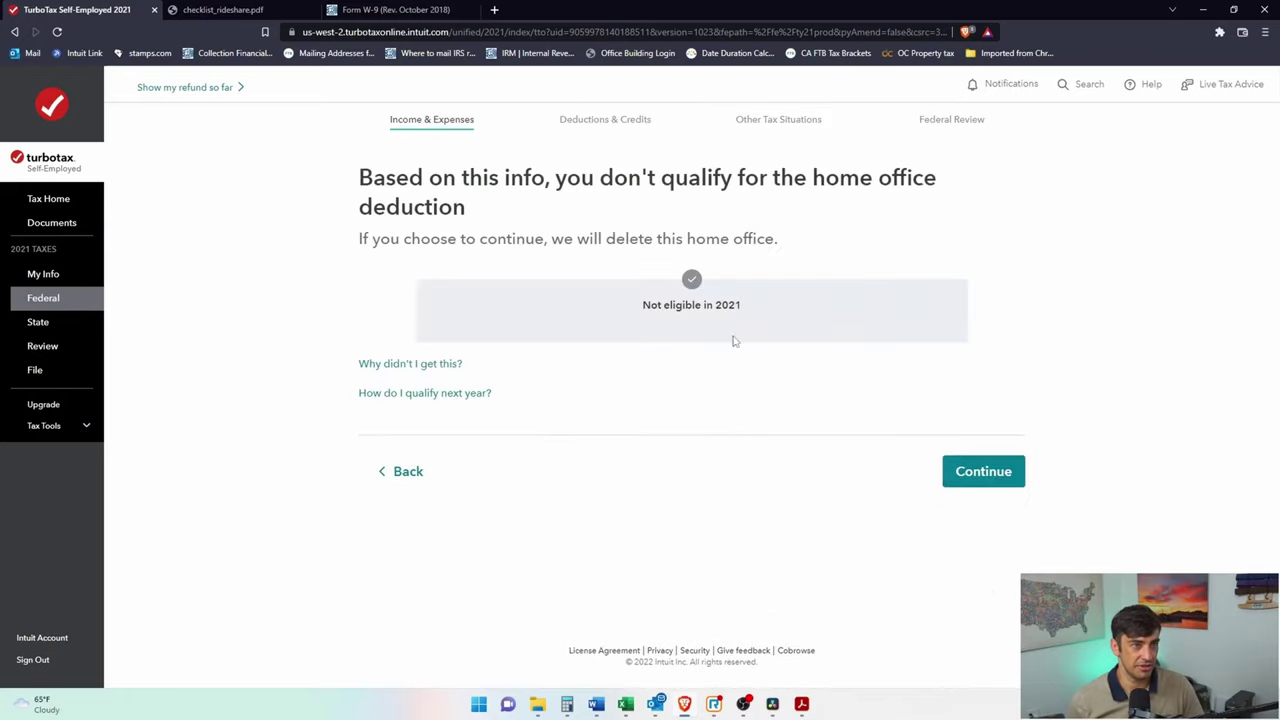
- Go back and change the primary-workplace answer to Yes so the home office qualifies
click(406, 474)
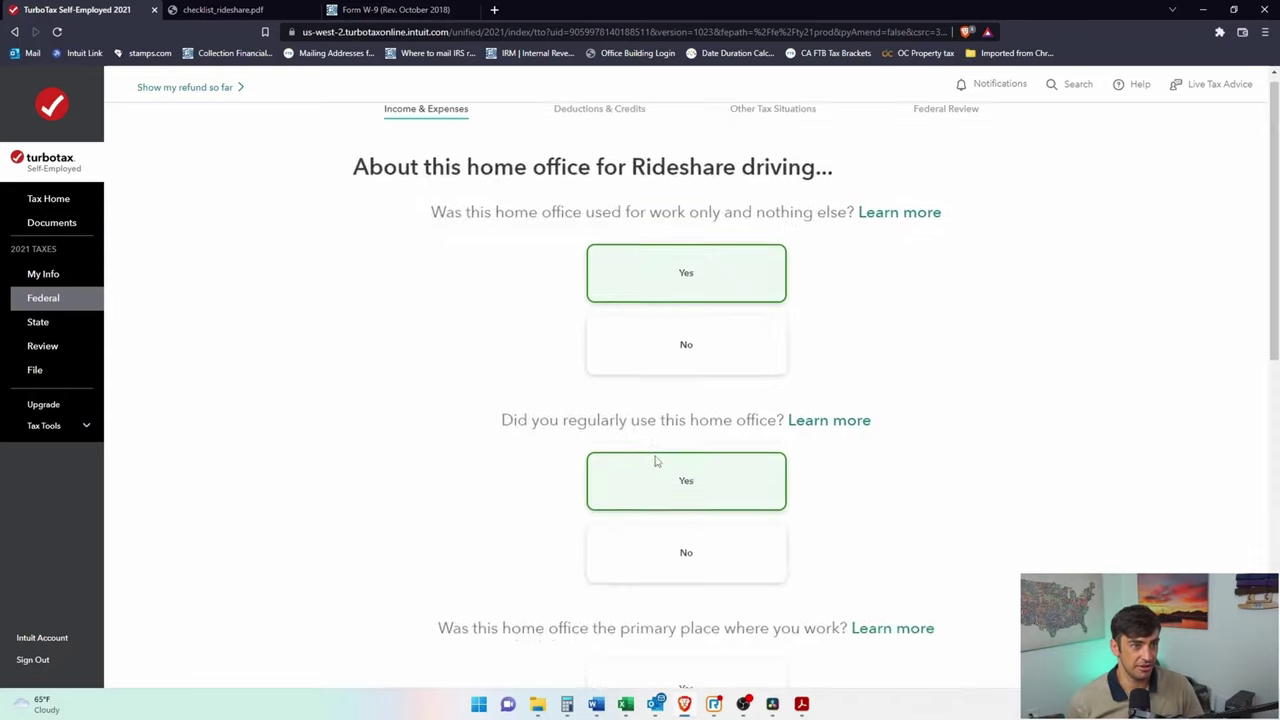
scroll(700, 465, down, 7)
scroll(740, 380, up, 3)
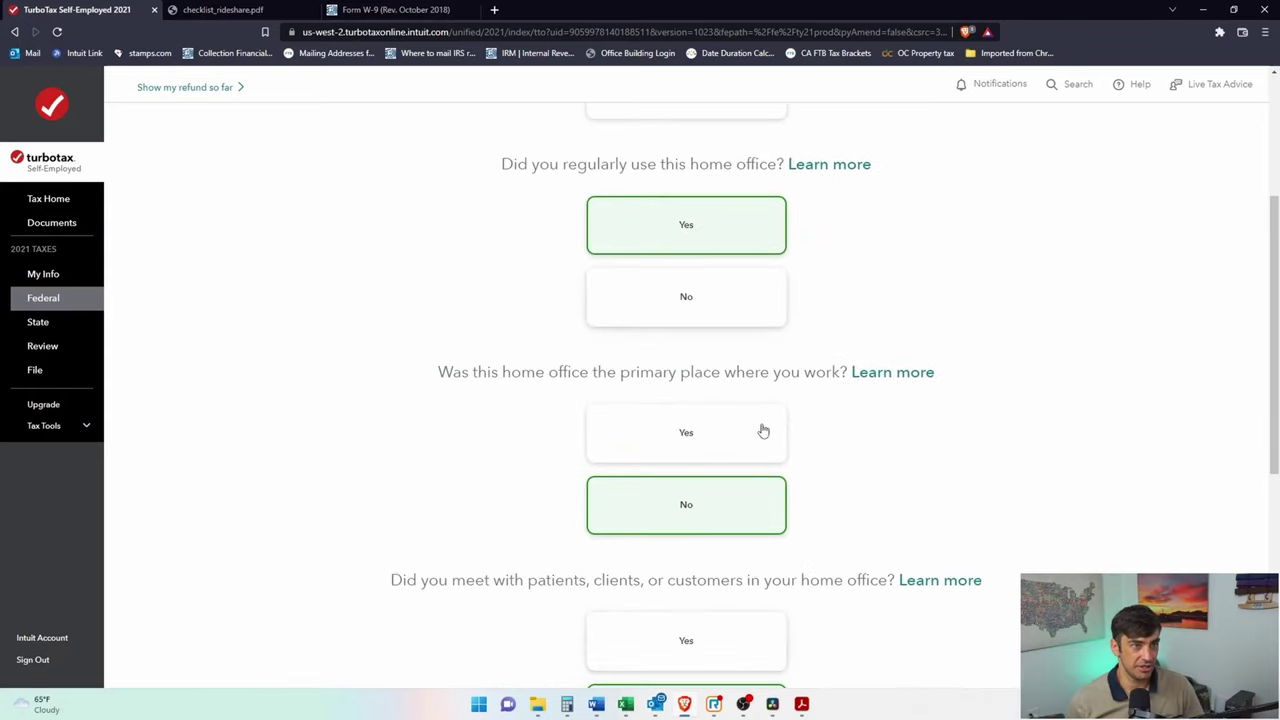
click(711, 431)
click(988, 606)
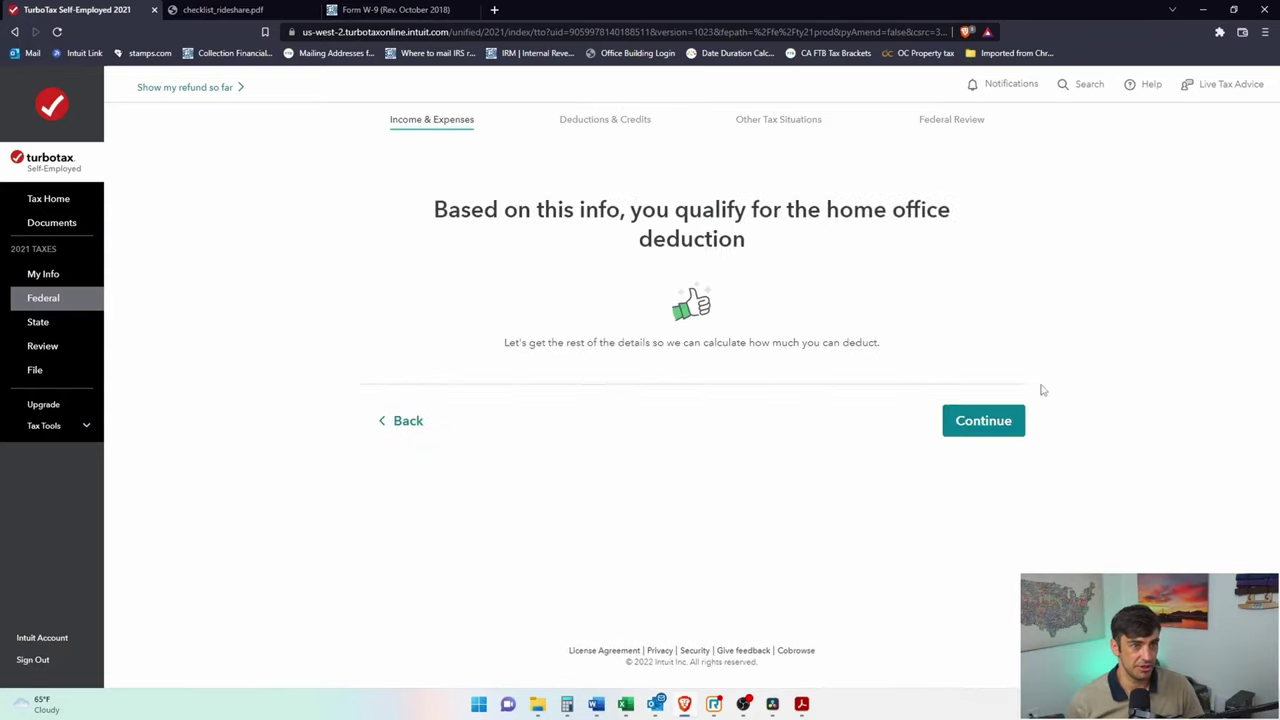
drag(461, 208, 751, 210)
click(774, 238)
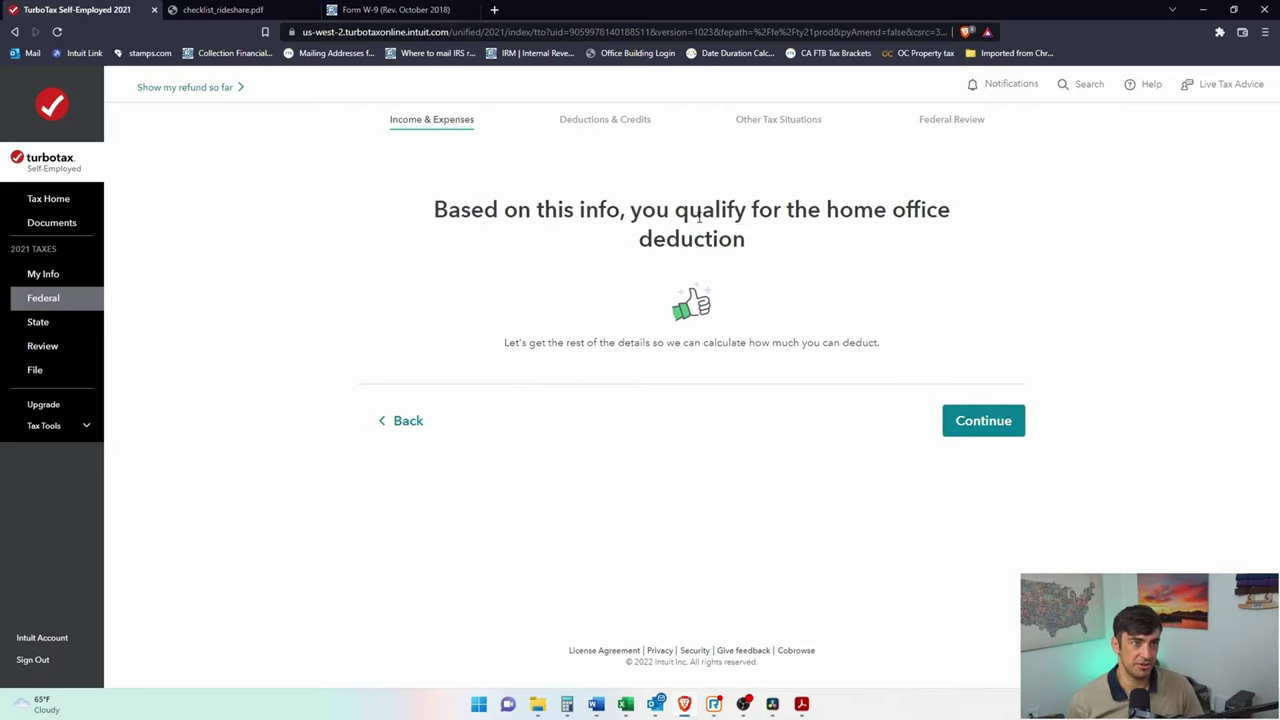
click(1013, 420)
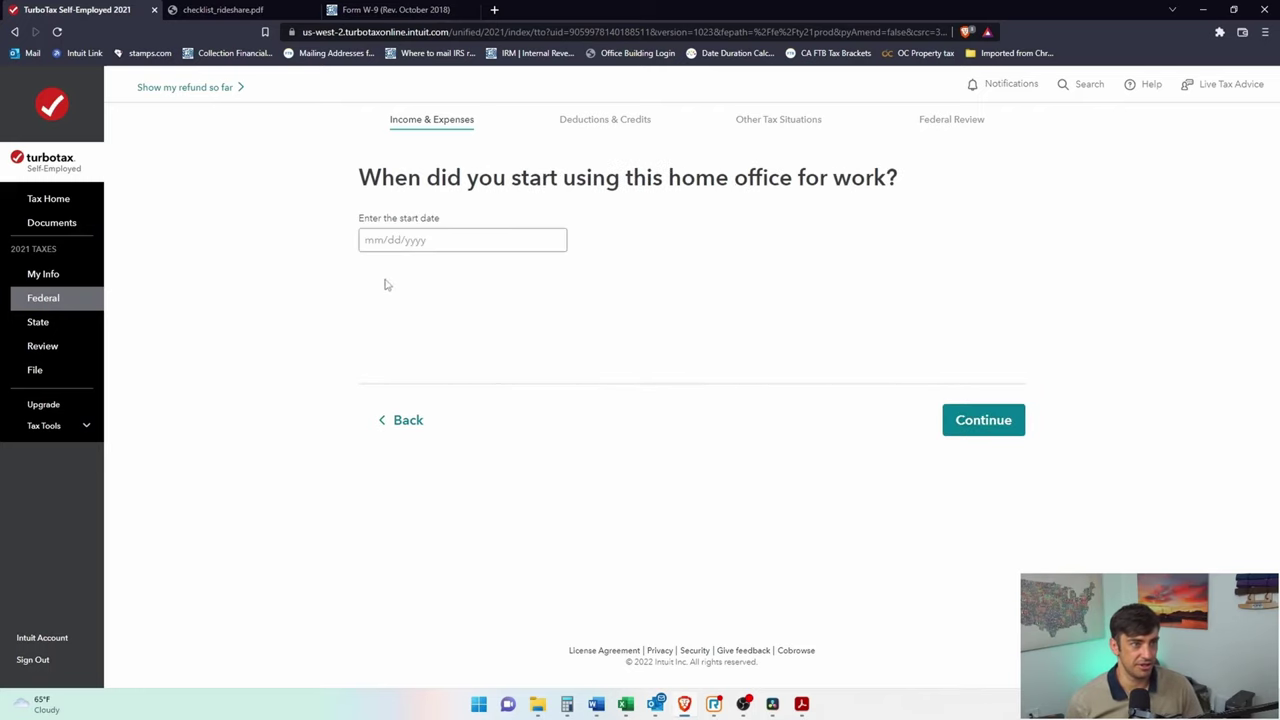
- Enter a 01/01/2021 home office start date and 12 months of use
click(427, 237)
text(01/01/2021)
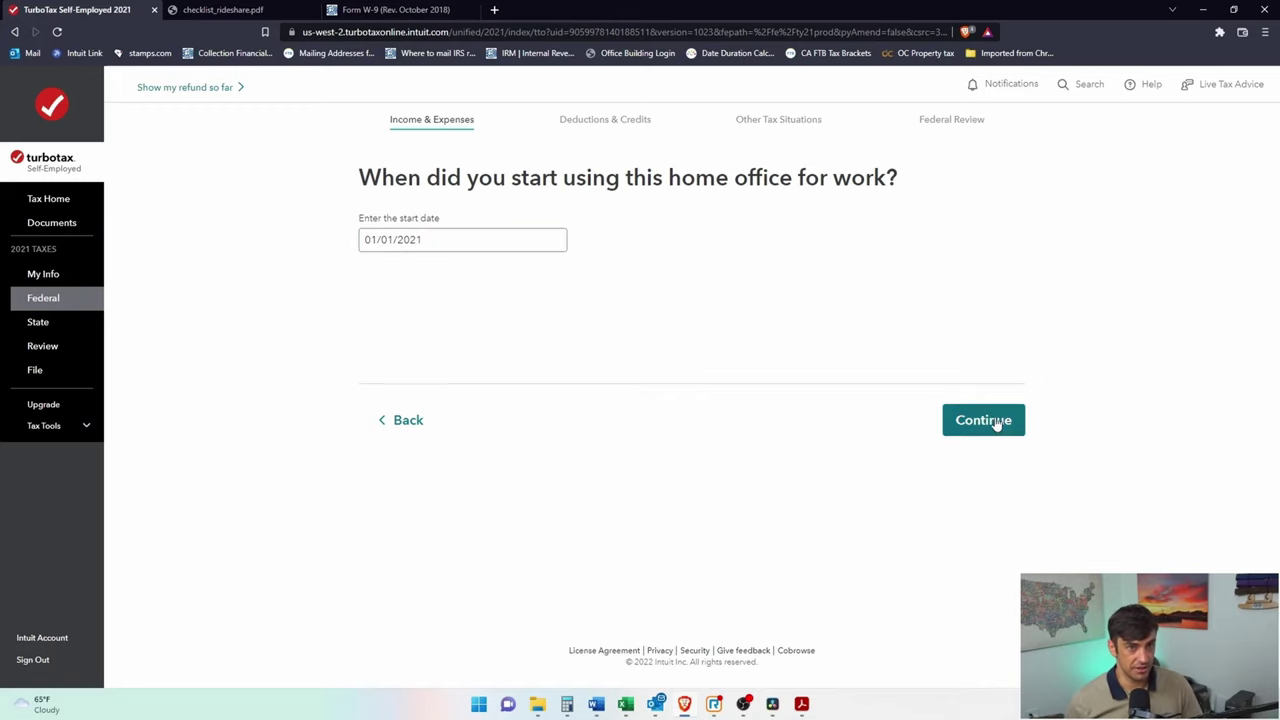
click(997, 421)
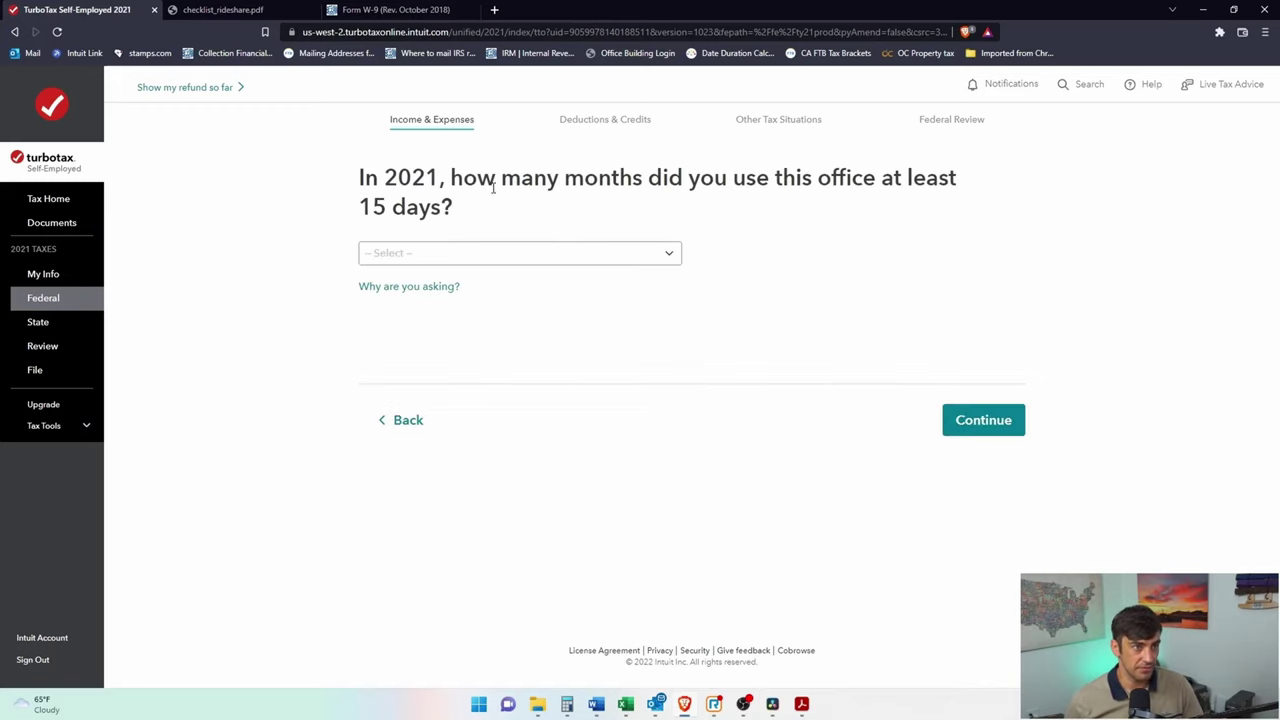
drag(493, 188, 914, 182)
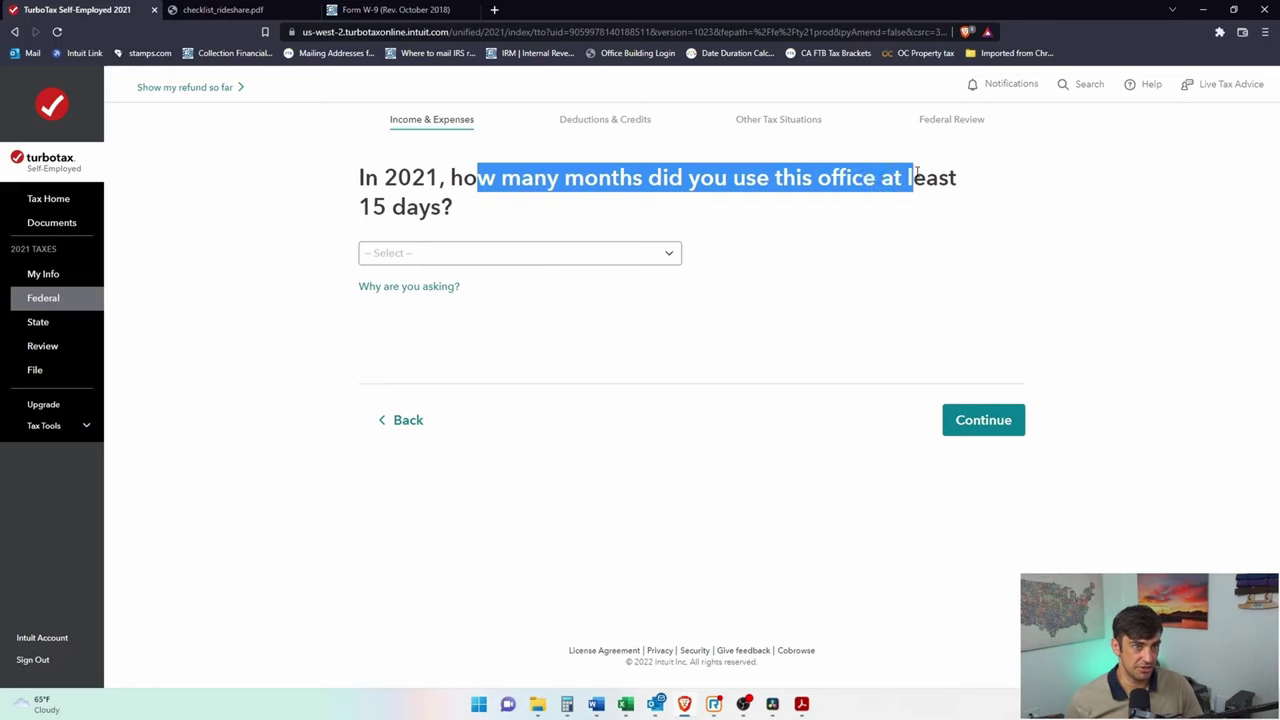
click(597, 252)
click(557, 288)
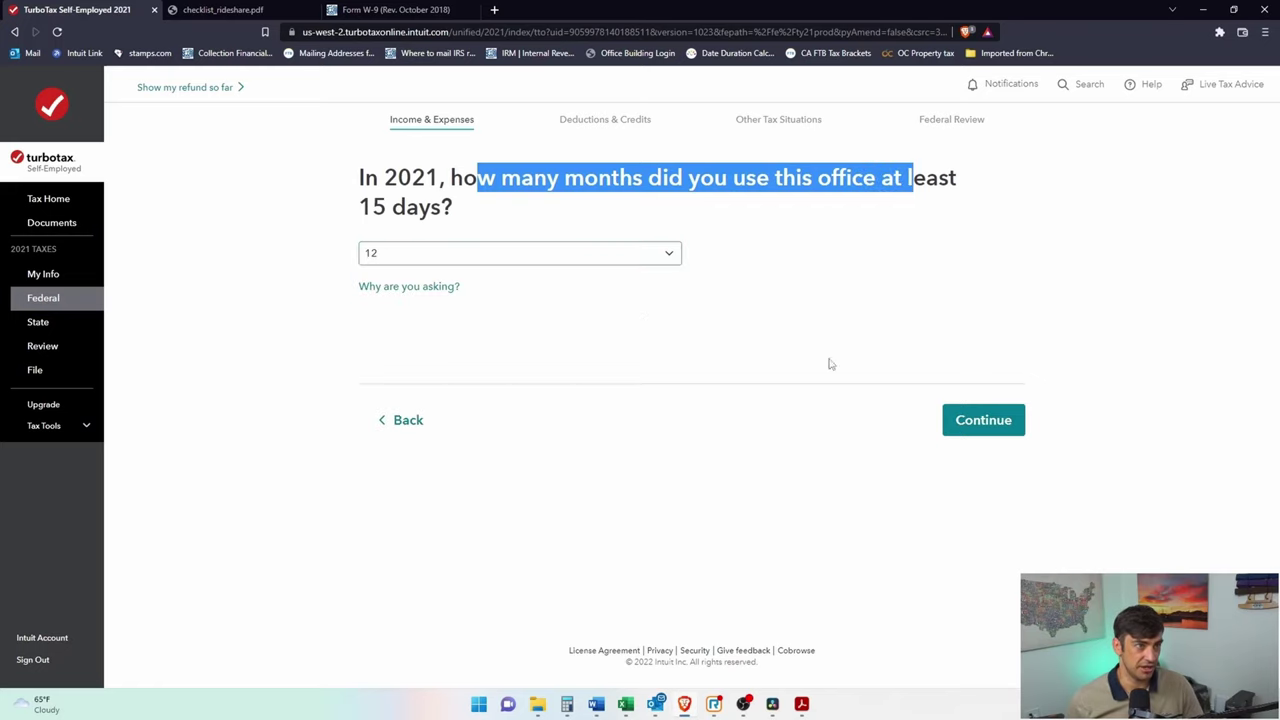
click(998, 427)
mouse_move(803, 706)
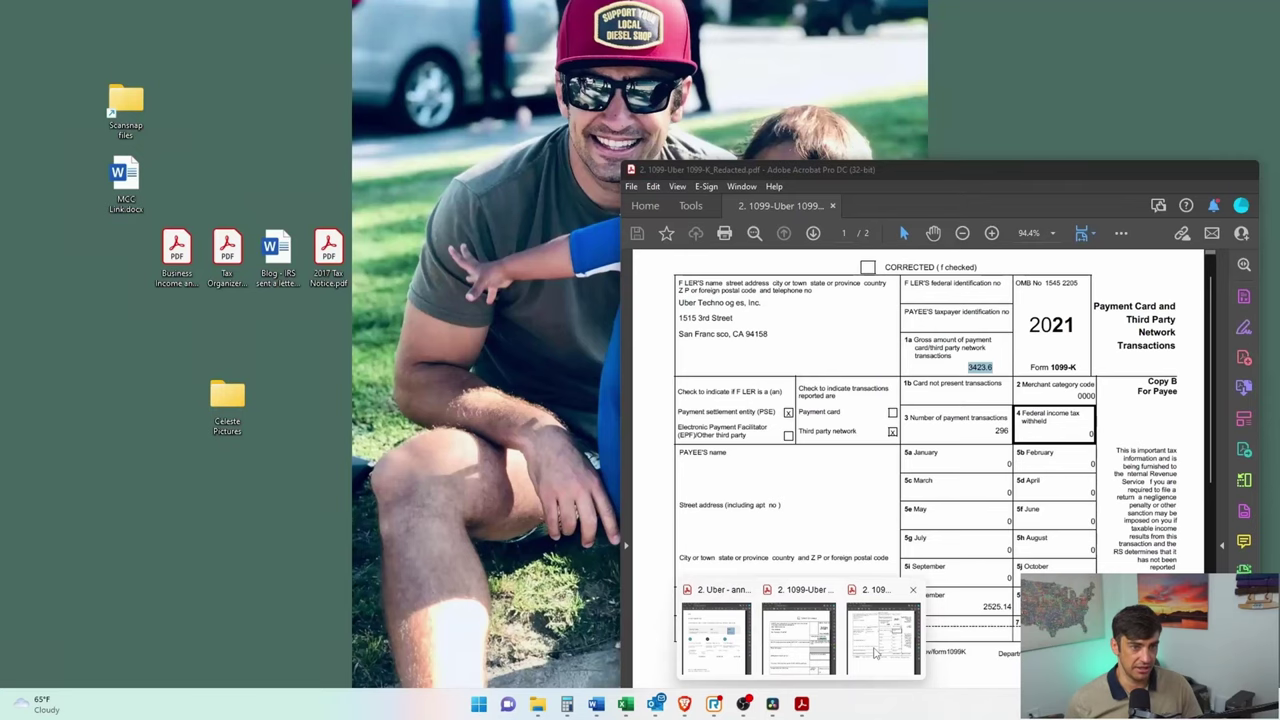
- Place the Uber 1099-K beside TurboTax and mark its 5j October and 5k November boxes
click(876, 652)
drag(1069, 167, 944, 35)
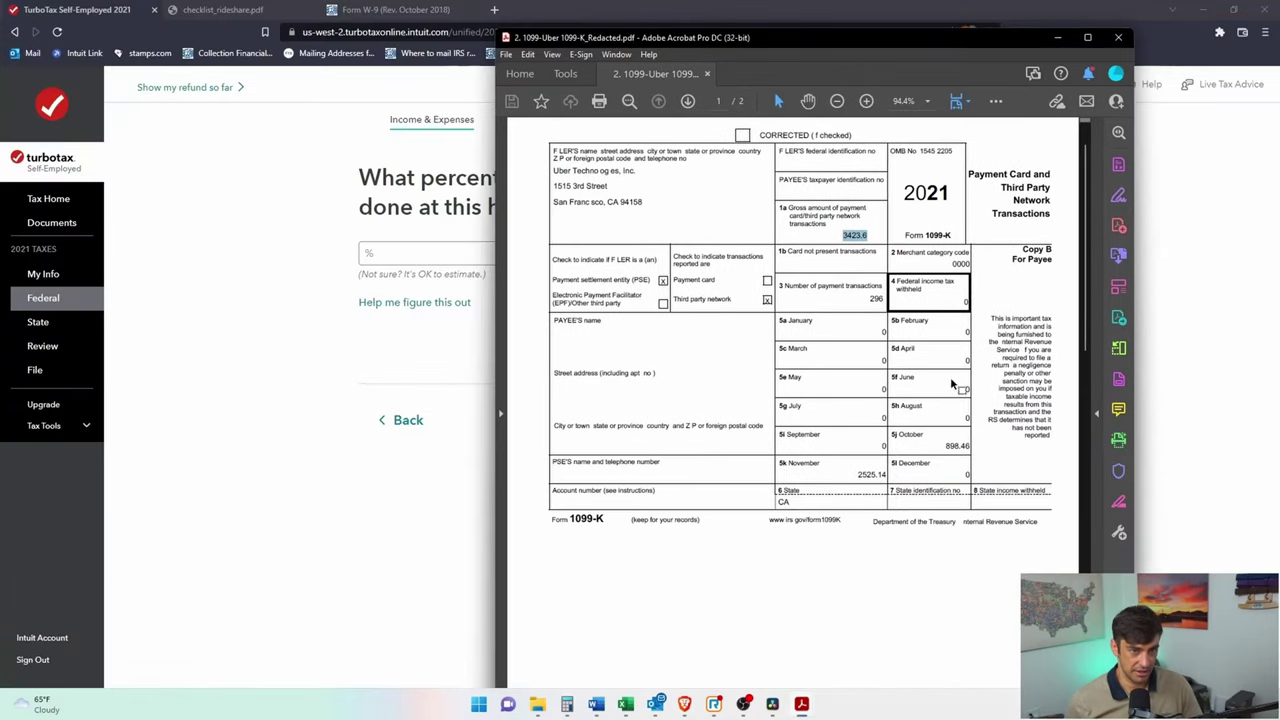
drag(891, 434, 924, 436)
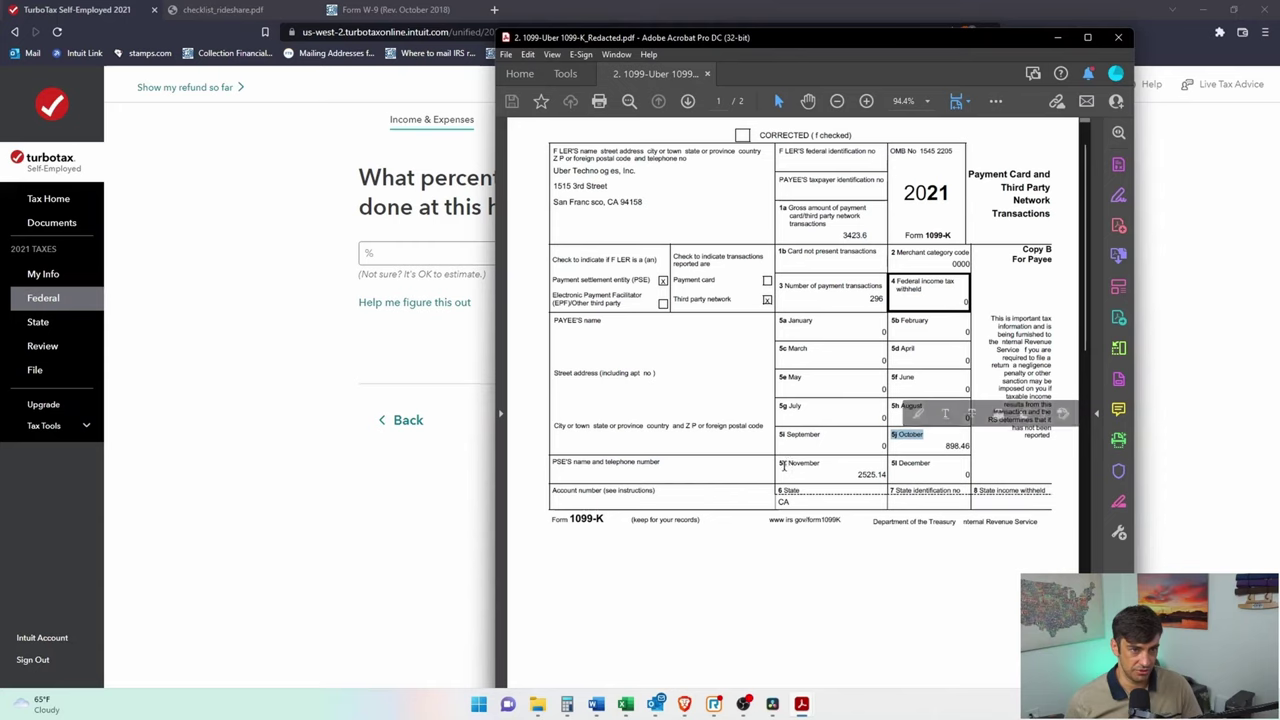
drag(781, 463, 821, 464)
click(797, 420)
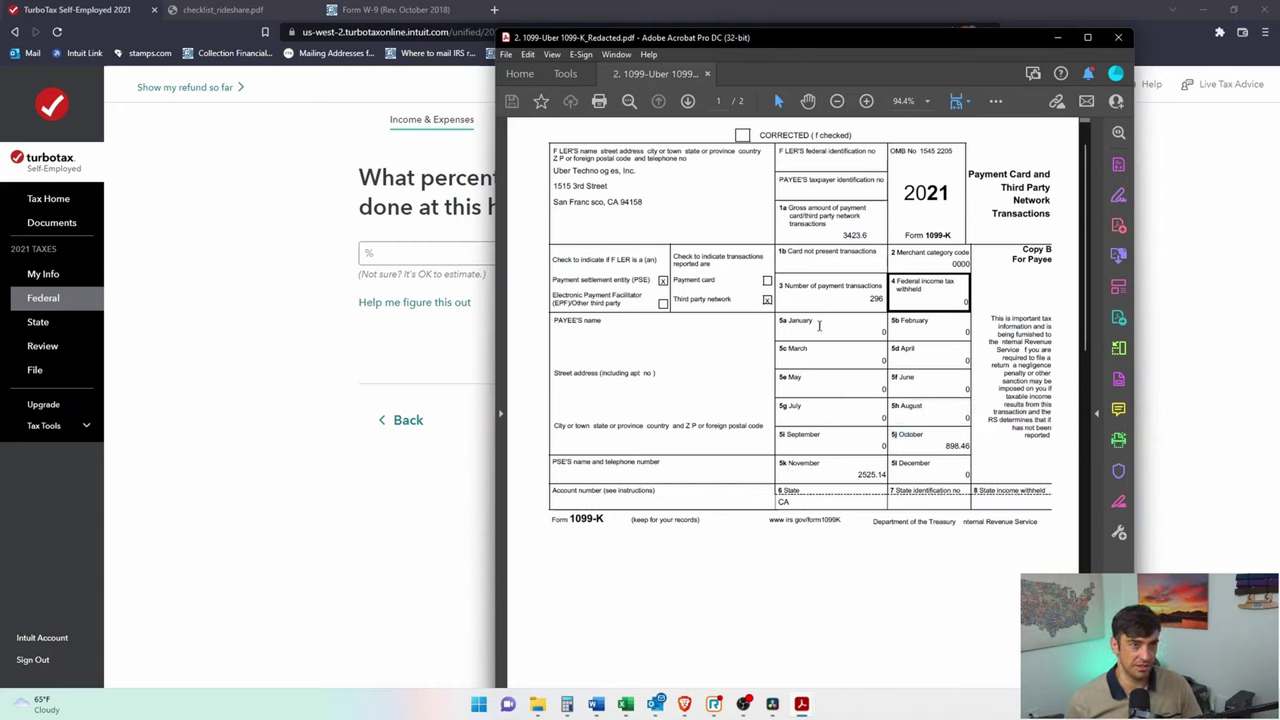
- Enter 100% as the share of rideshare work done at the home office, after reviewing the help
click(317, 497)
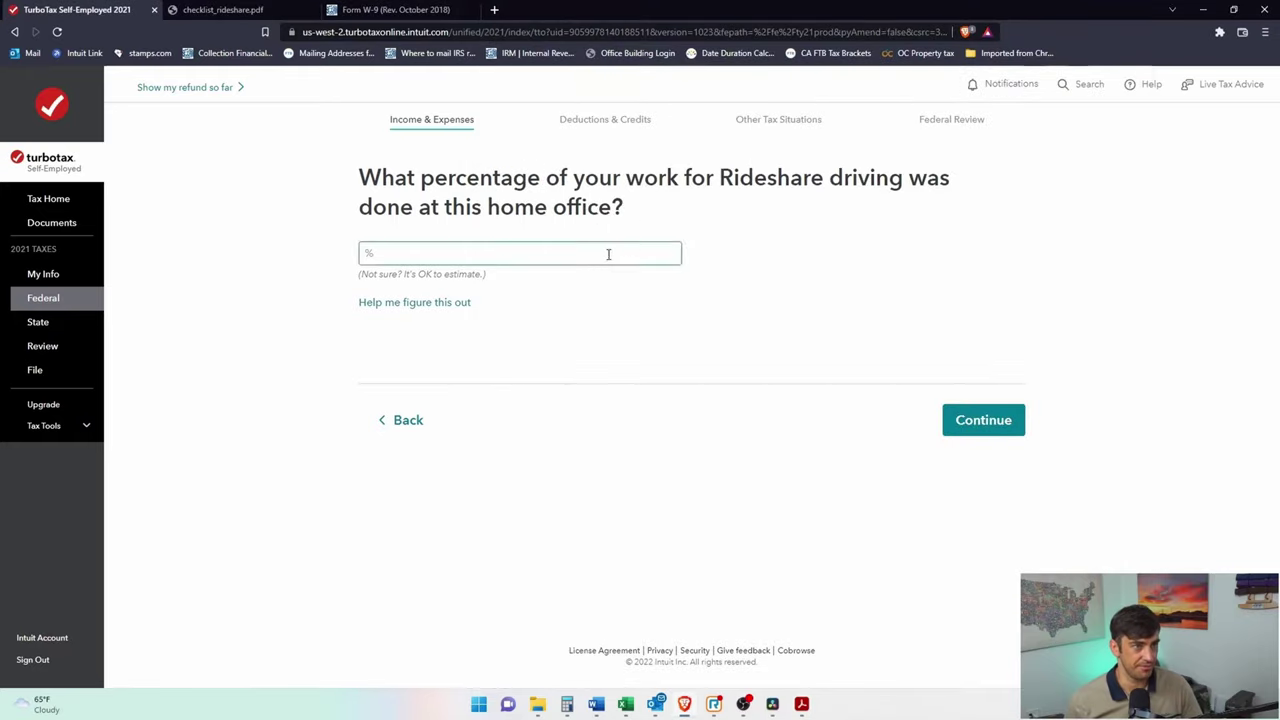
click(465, 243)
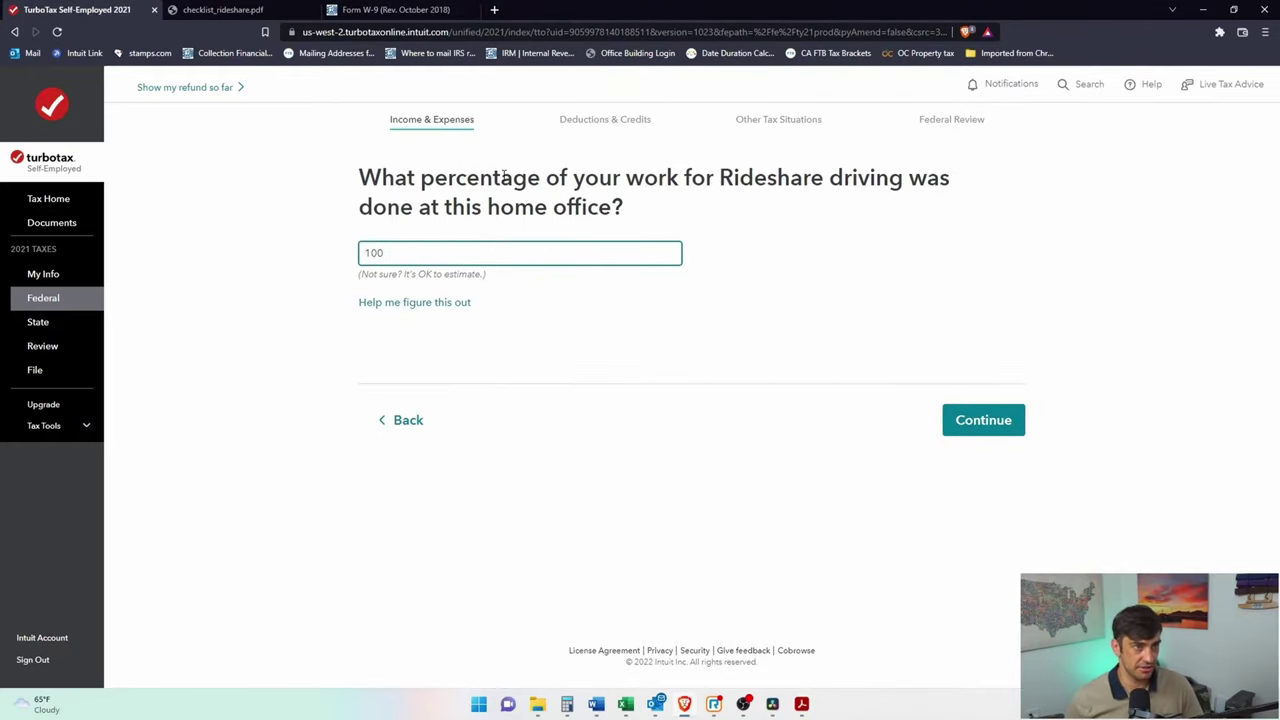
click(582, 206)
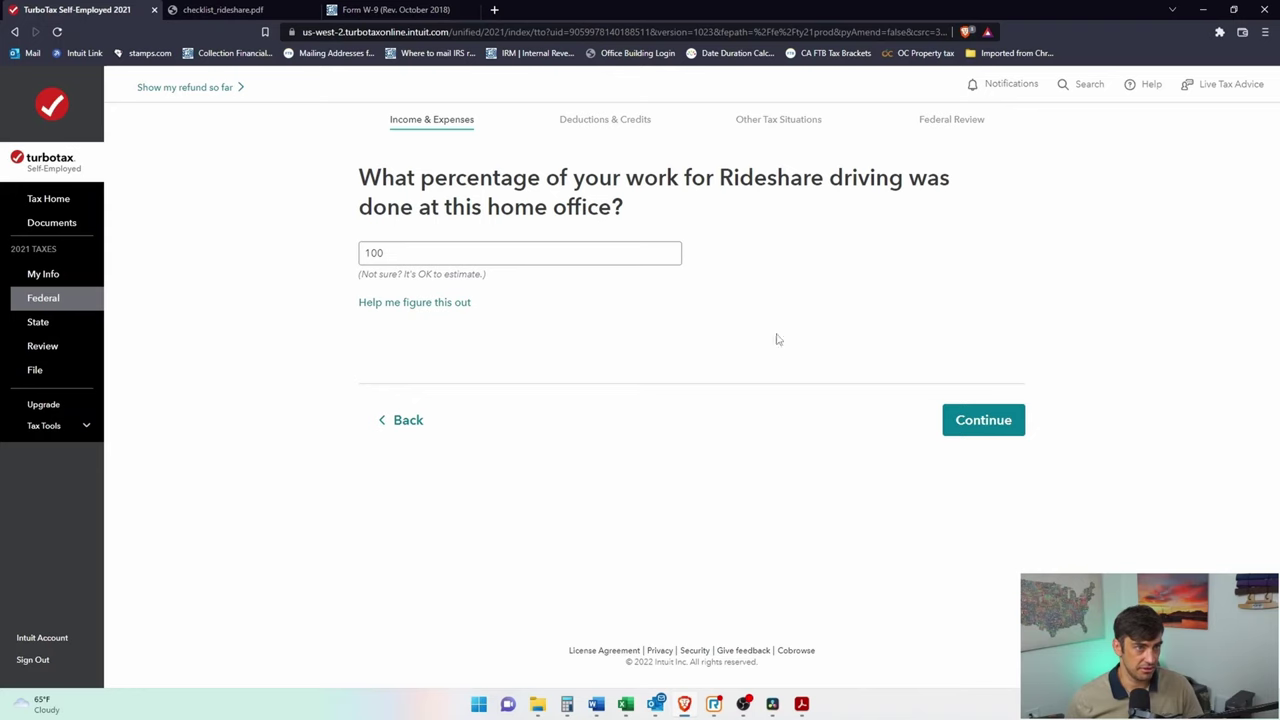
click(421, 304)
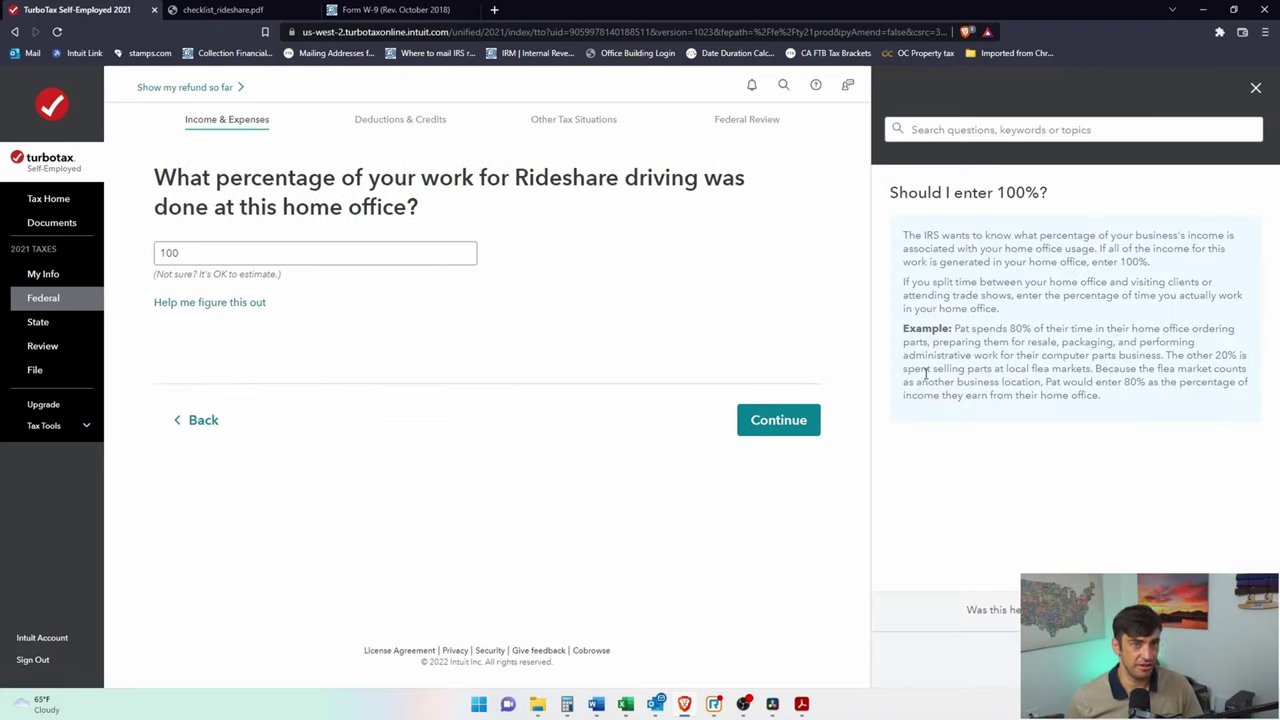
click(1256, 88)
click(474, 252)
click(888, 451)
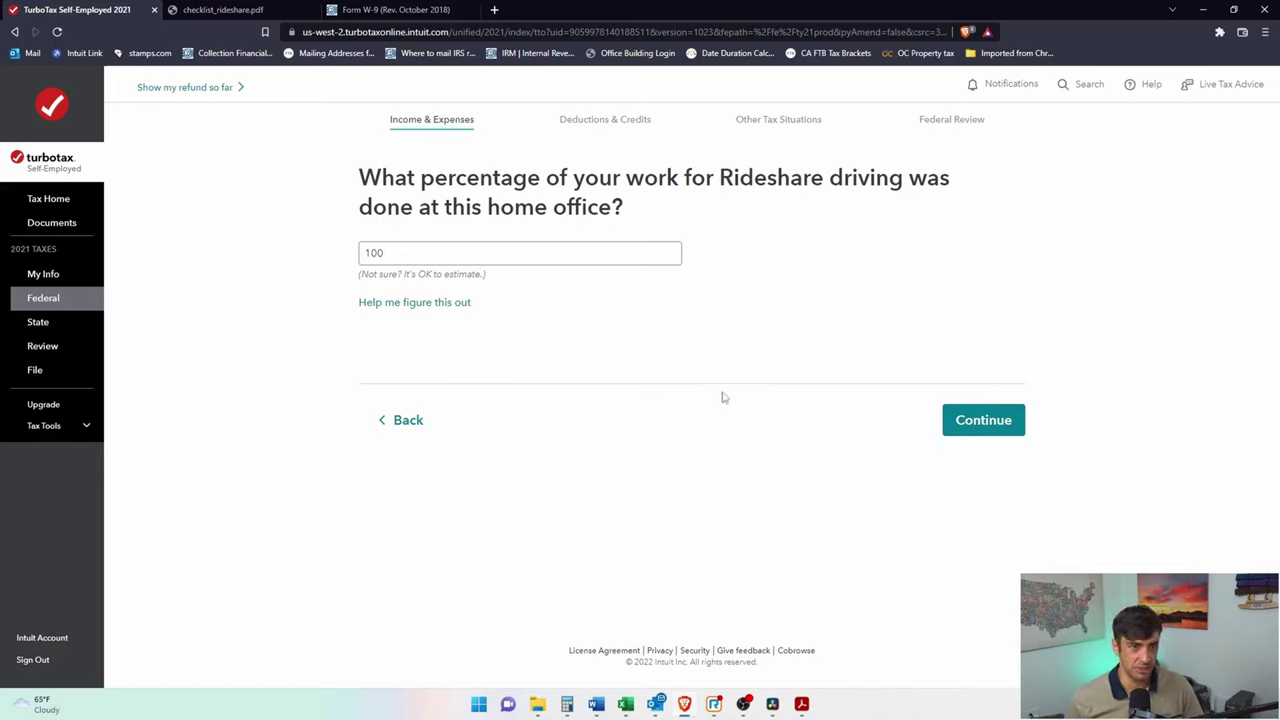
click(977, 427)
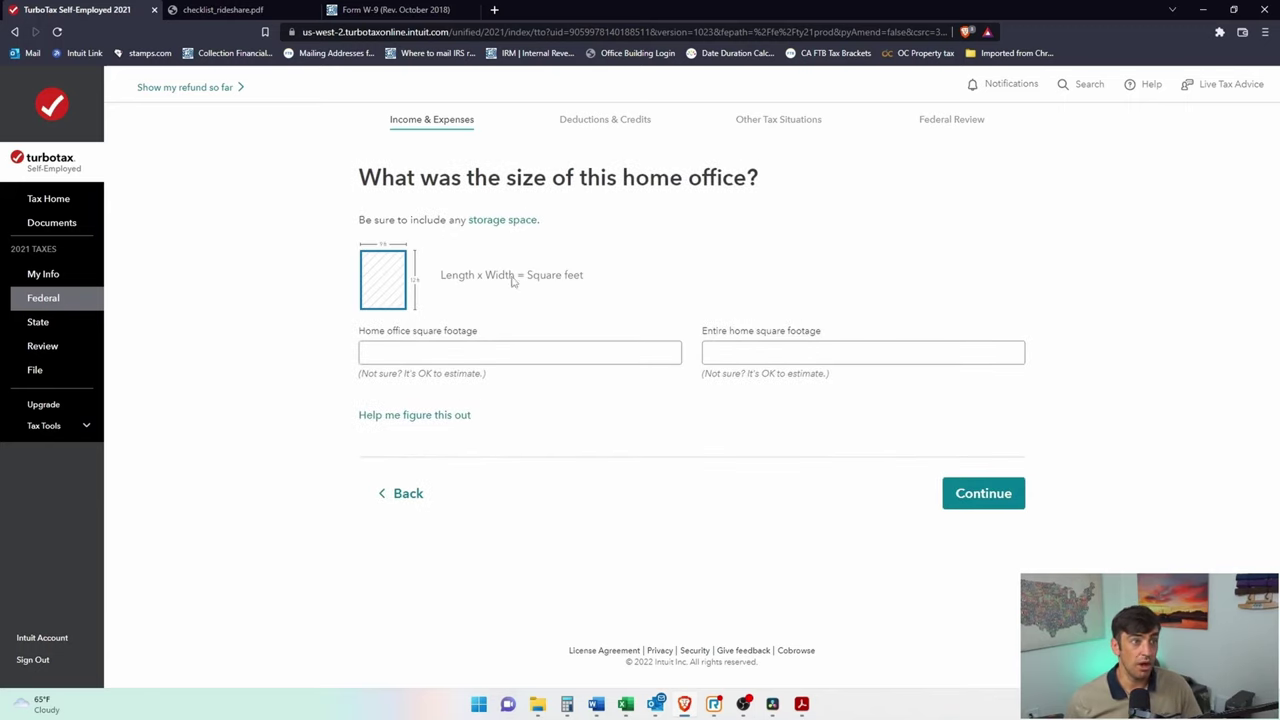
- Enter a 150 sq ft office in a 1,200 sq ft home and check 150 ÷ 1200 in Calculator
drag(506, 180, 748, 190)
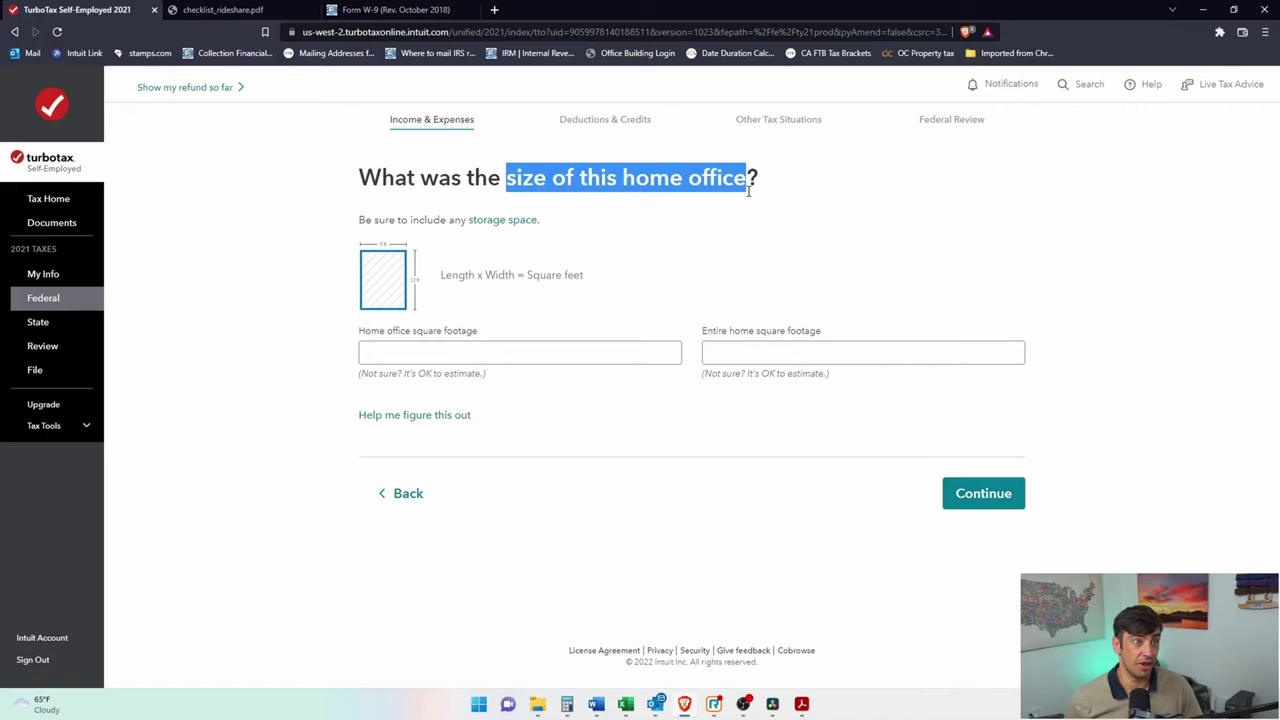
click(640, 354)
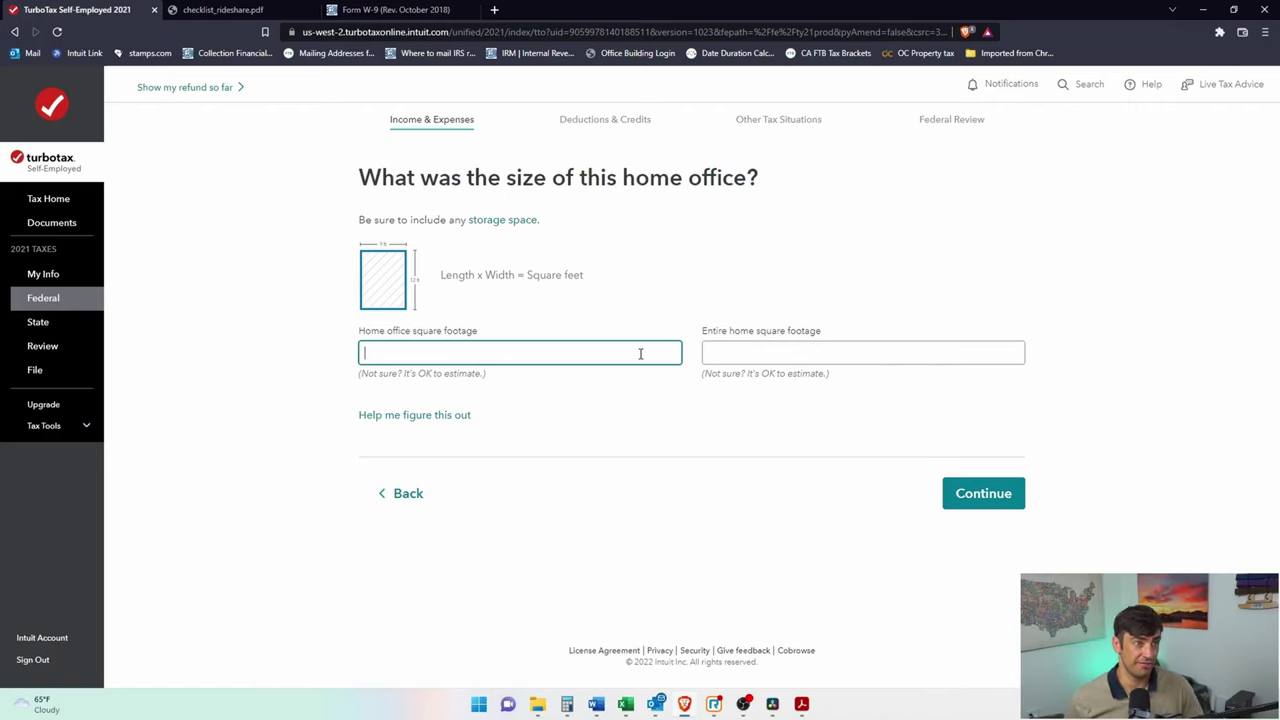
click(616, 291)
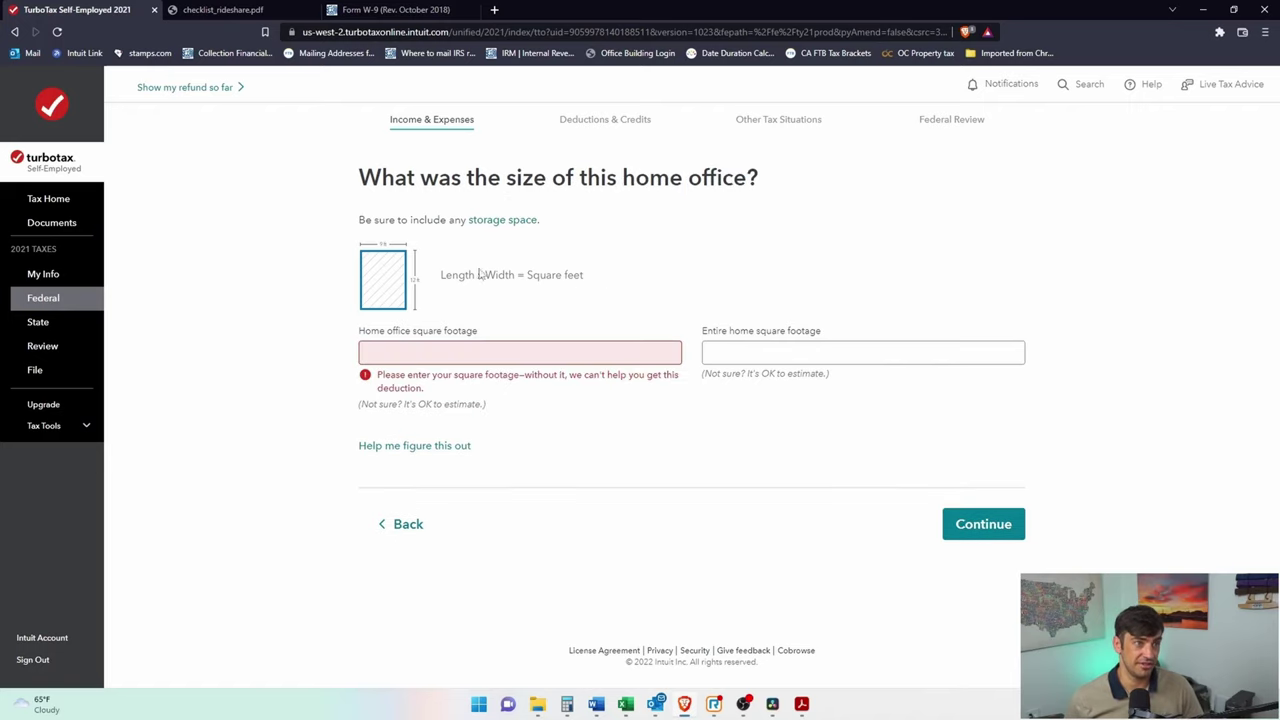
click(422, 357)
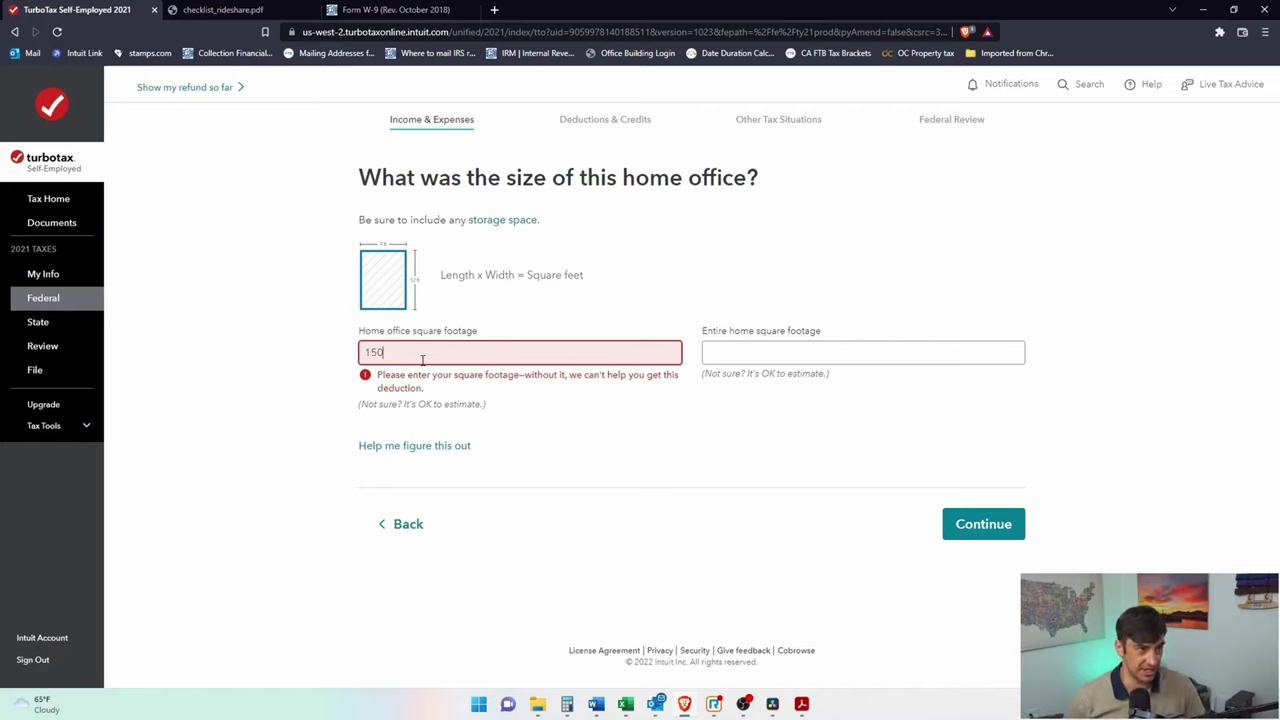
text(150)
click(731, 359)
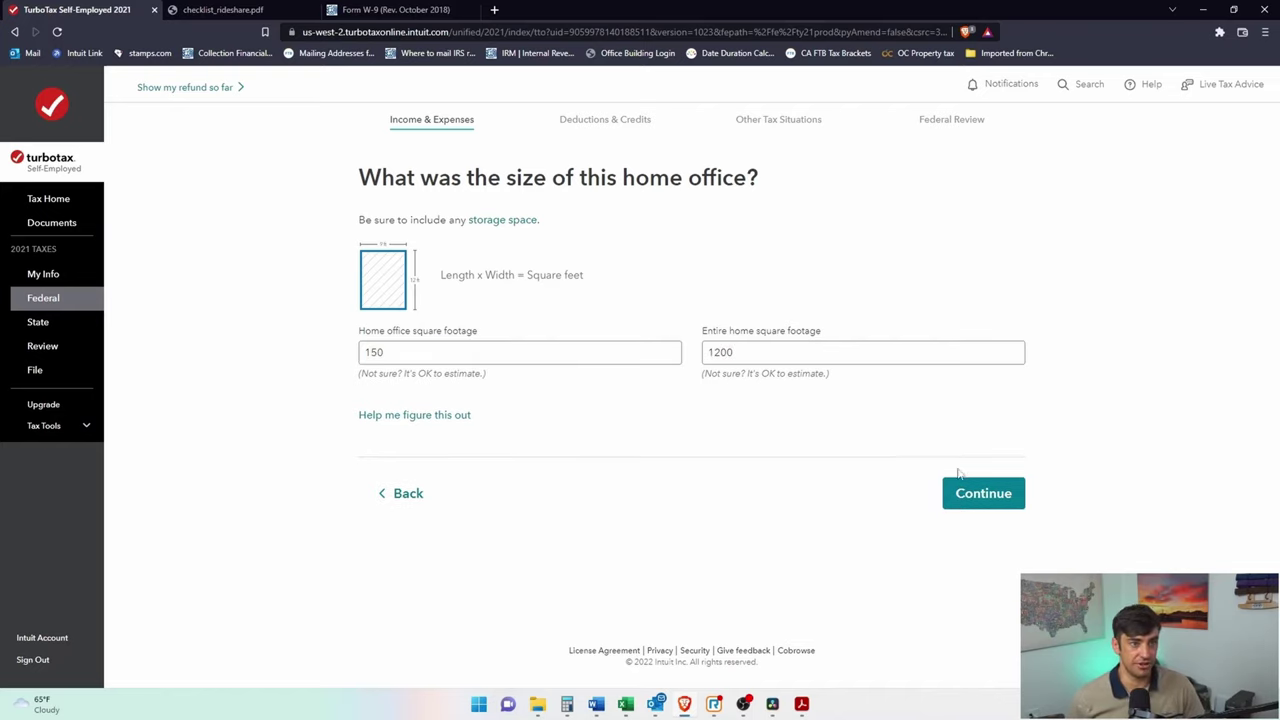
click(975, 493)
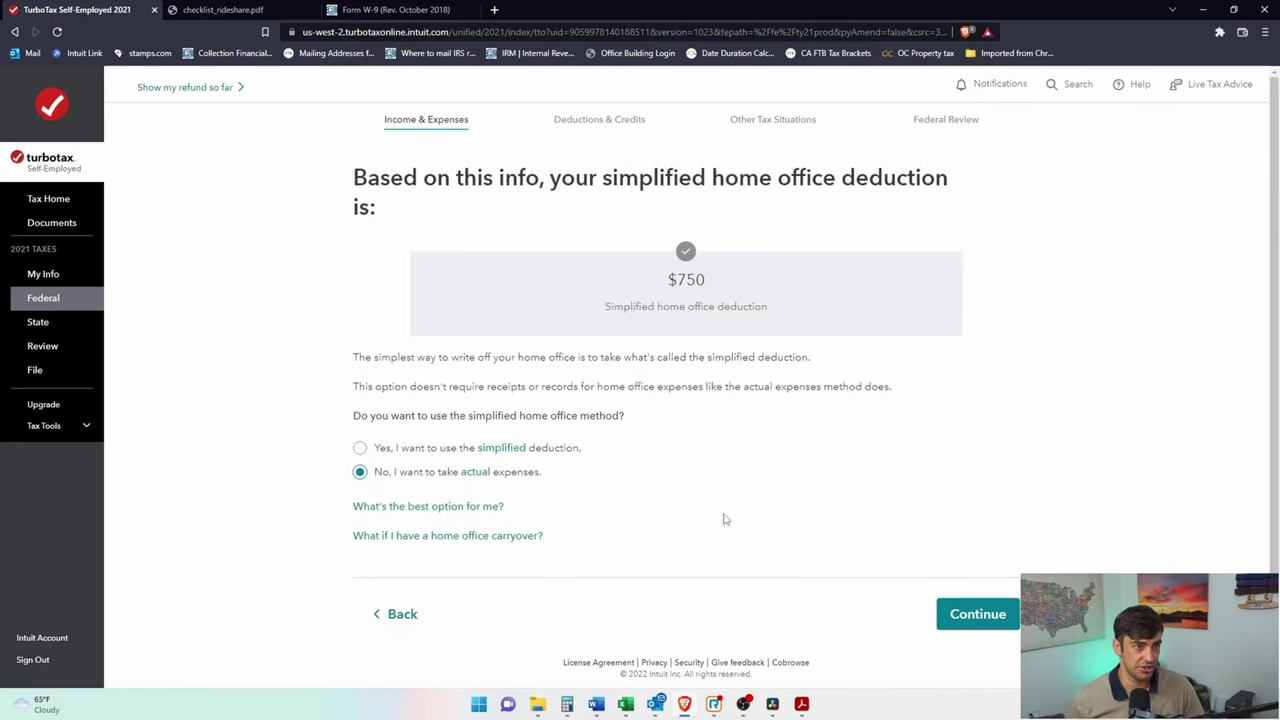
click(566, 704)
text(1)
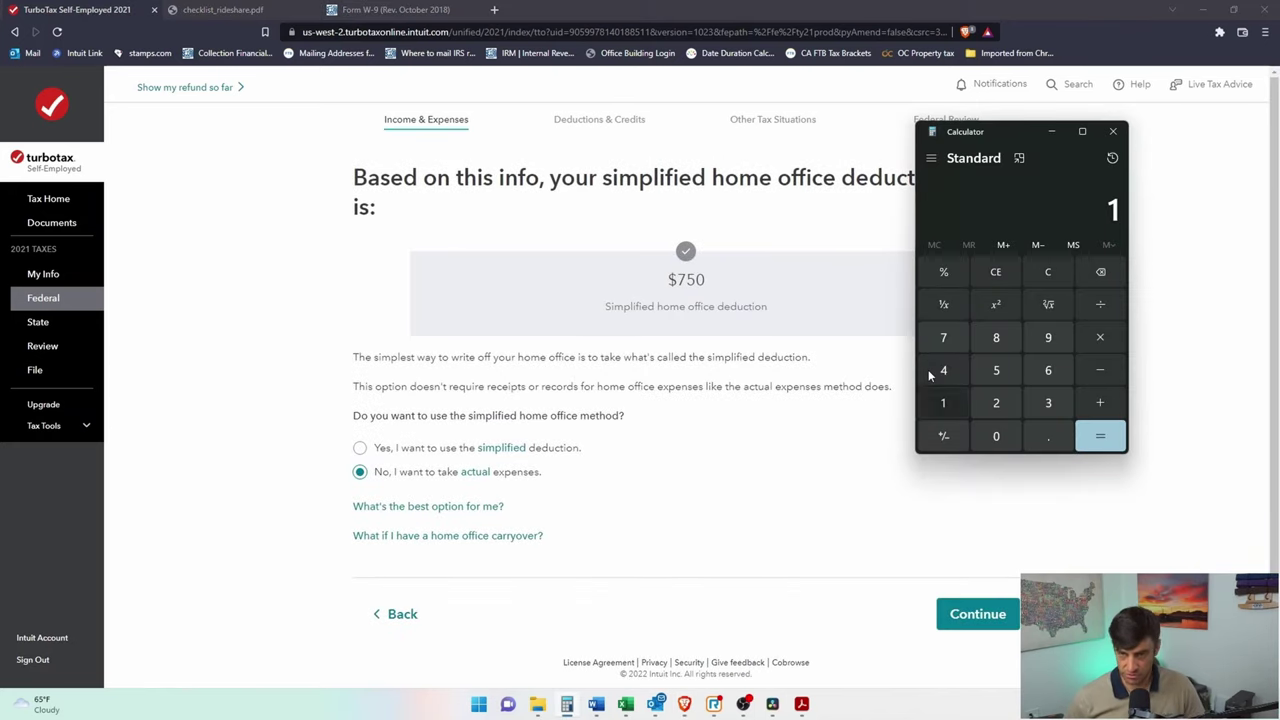
text(50 ÷ 1200)
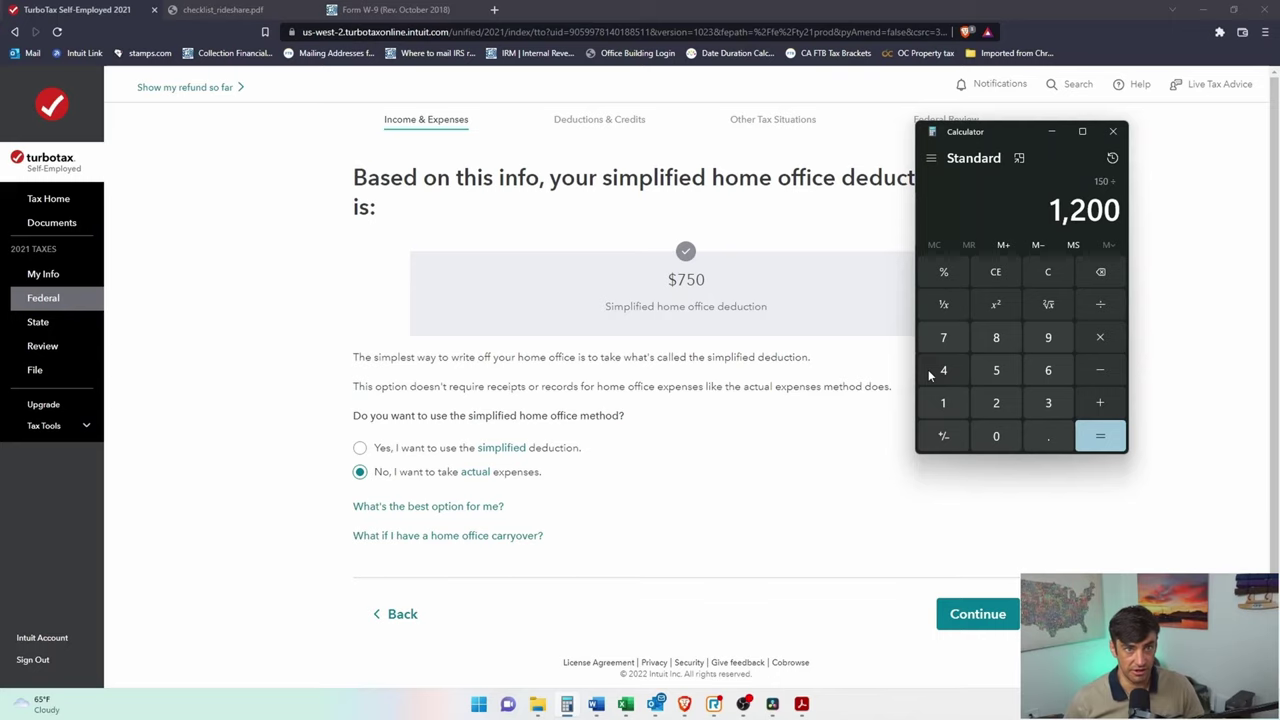
key(Return)
click(1145, 240)
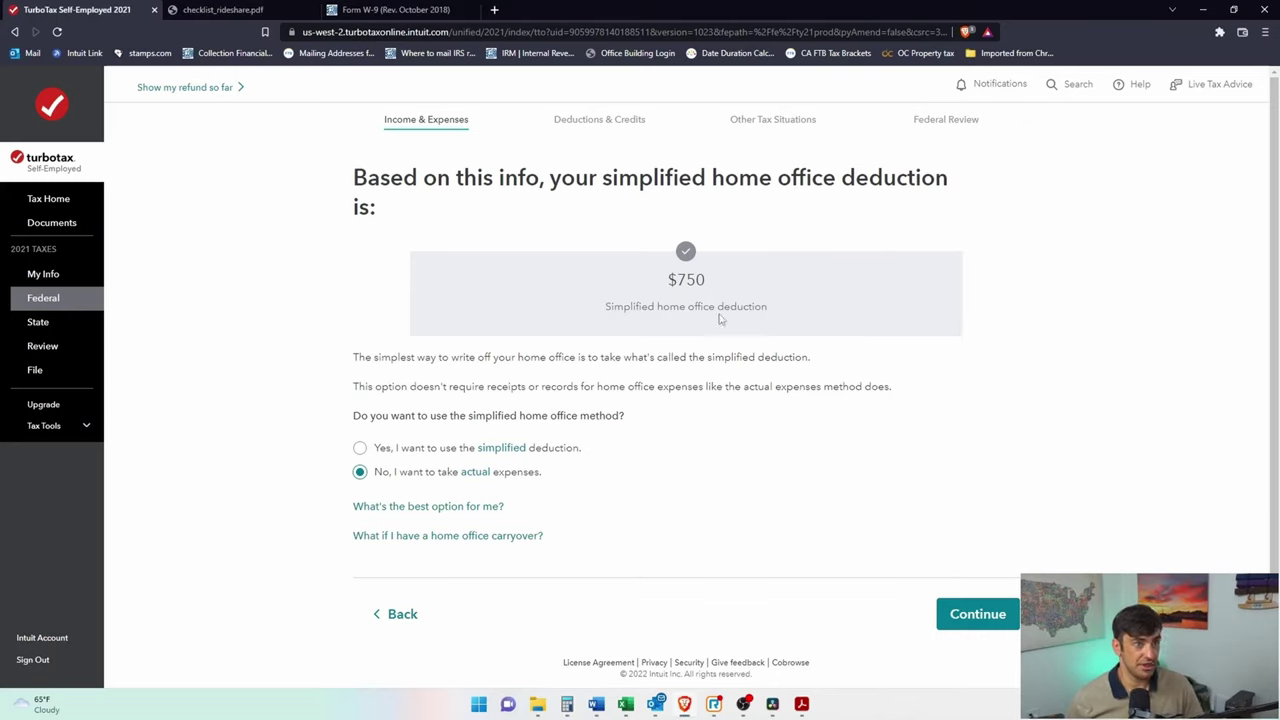
- Take actual expenses instead of the simplified deduction and choose 'Guide me (recommended)'
drag(603, 180, 846, 349)
click(838, 376)
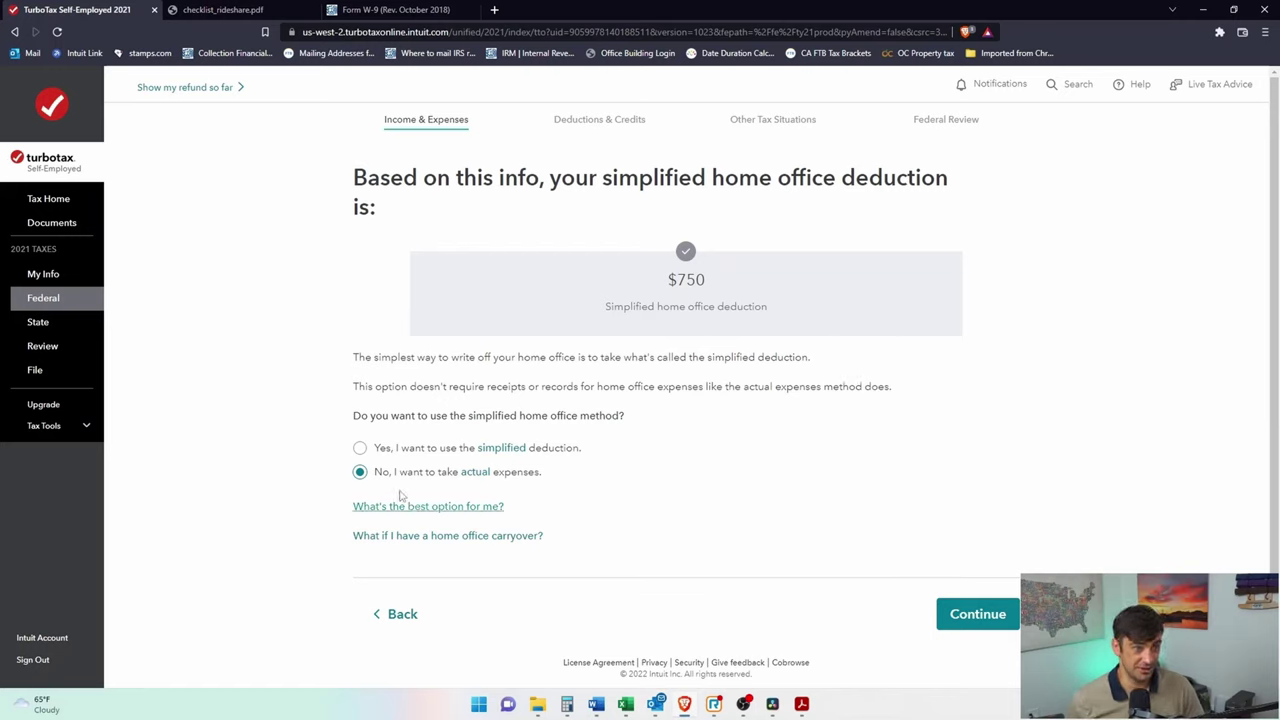
drag(376, 476, 536, 478)
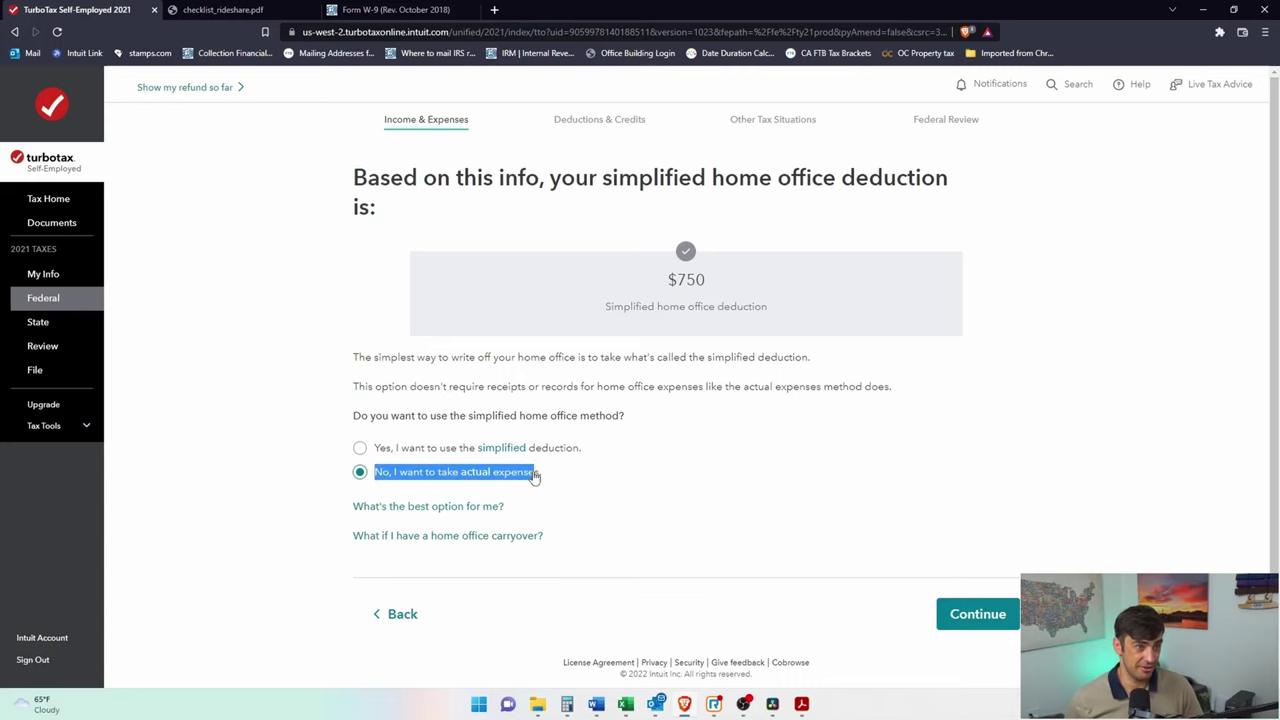
click(990, 617)
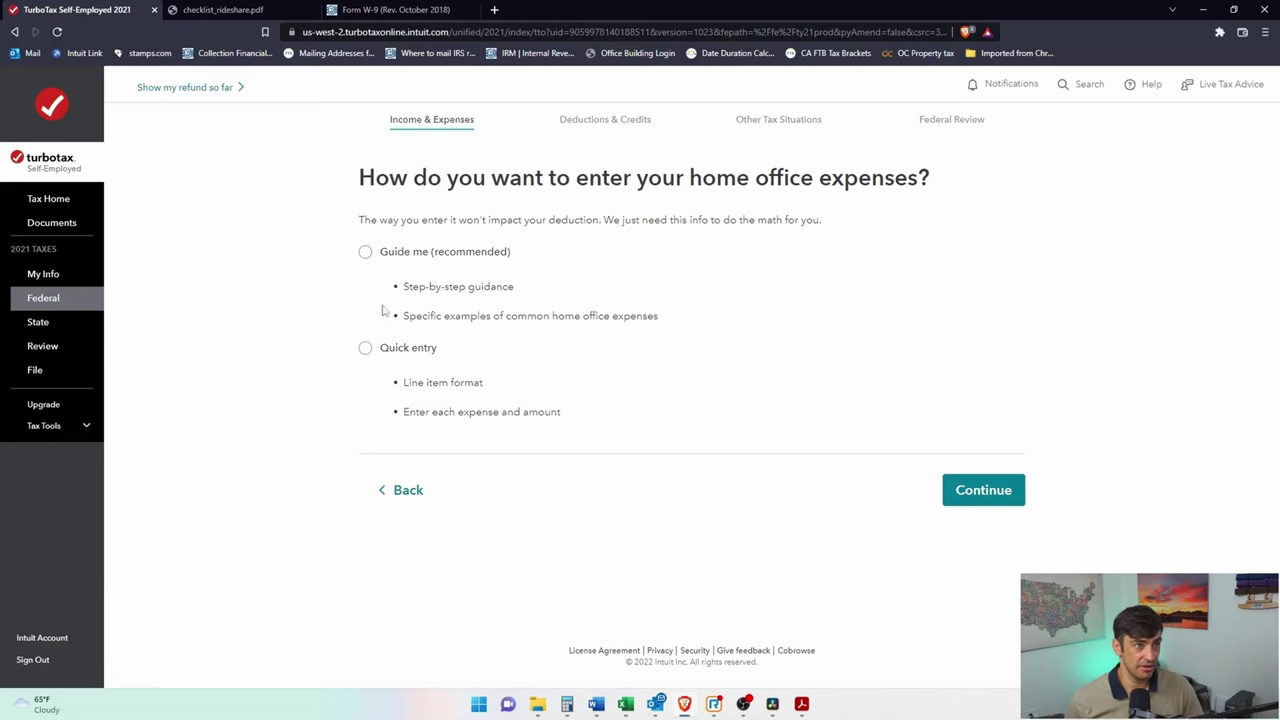
click(366, 254)
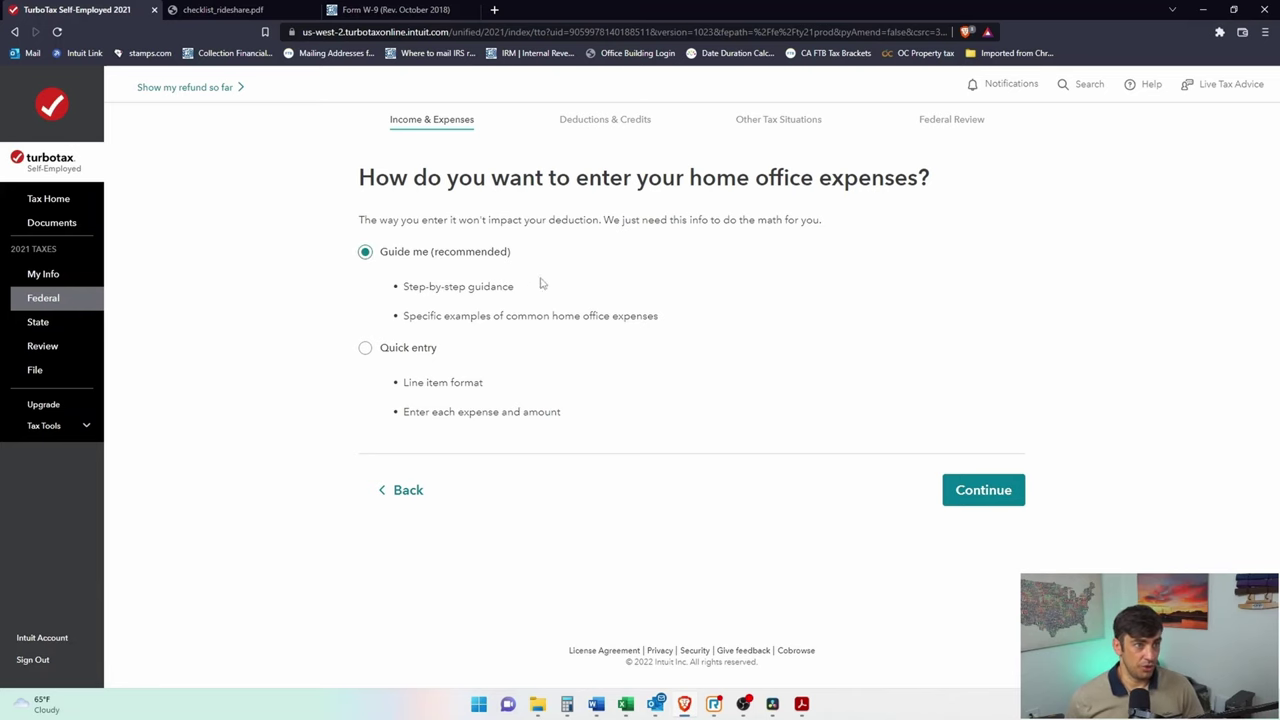
click(998, 494)
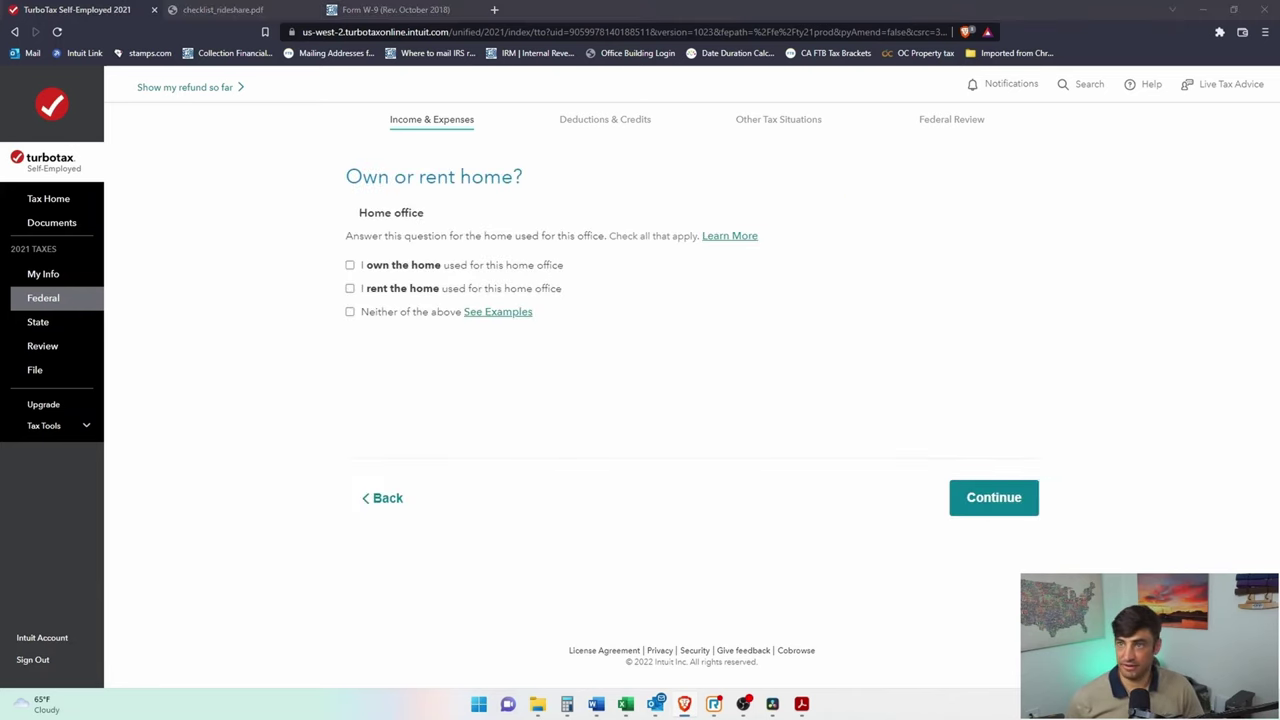
key(alt+Tab)
scroll(857, 357, down, 5)
scroll(722, 372, up, 2)
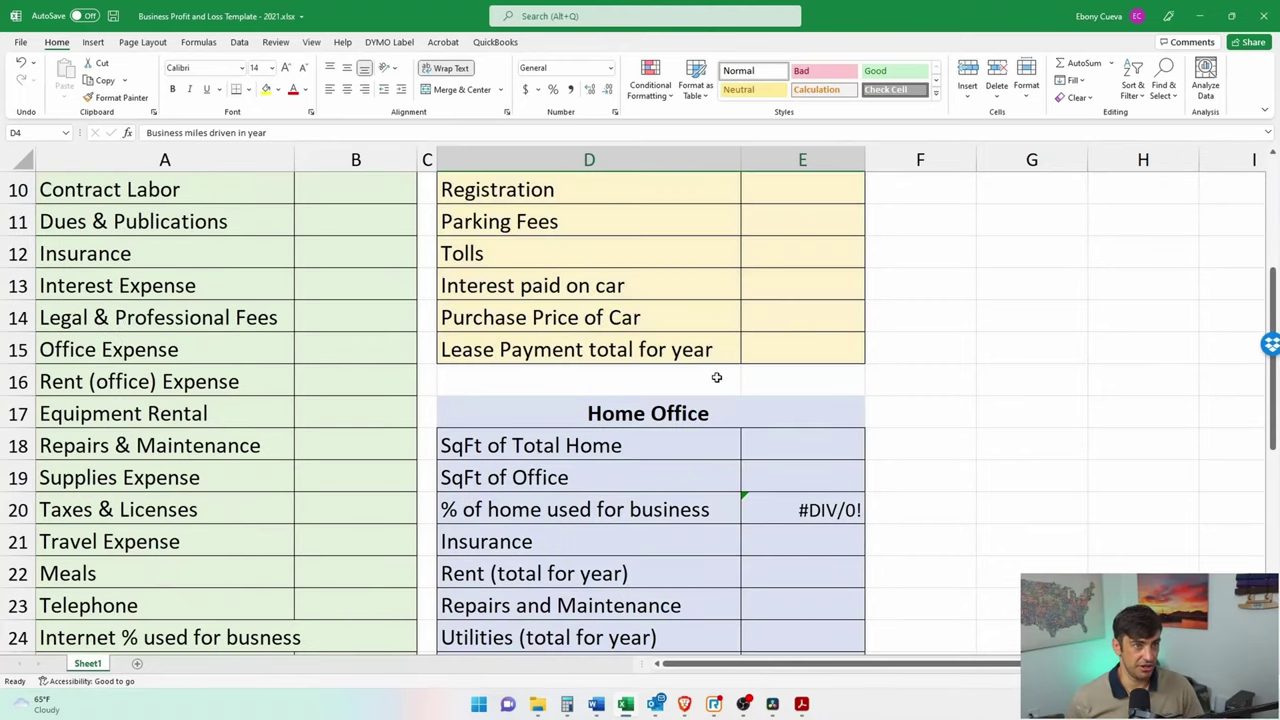
scroll(662, 366, down, 2)
click(481, 345)
drag(481, 345, 806, 480)
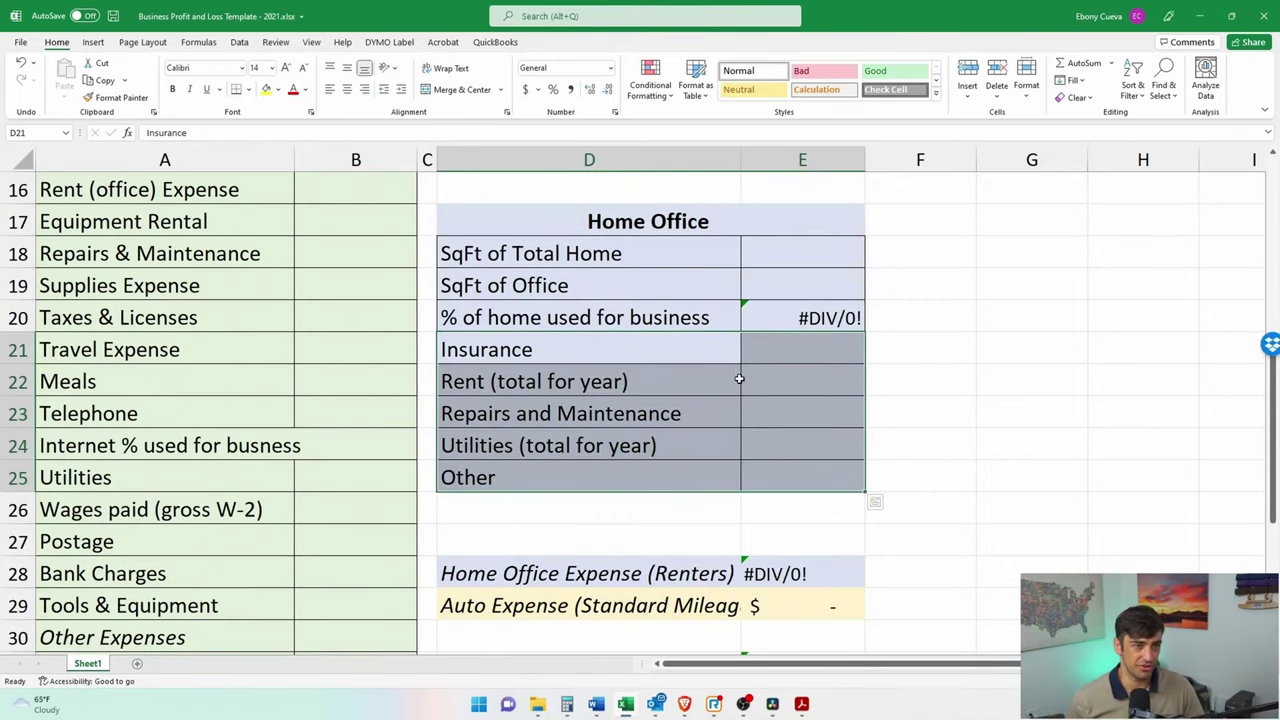
click(880, 384)
click(818, 388)
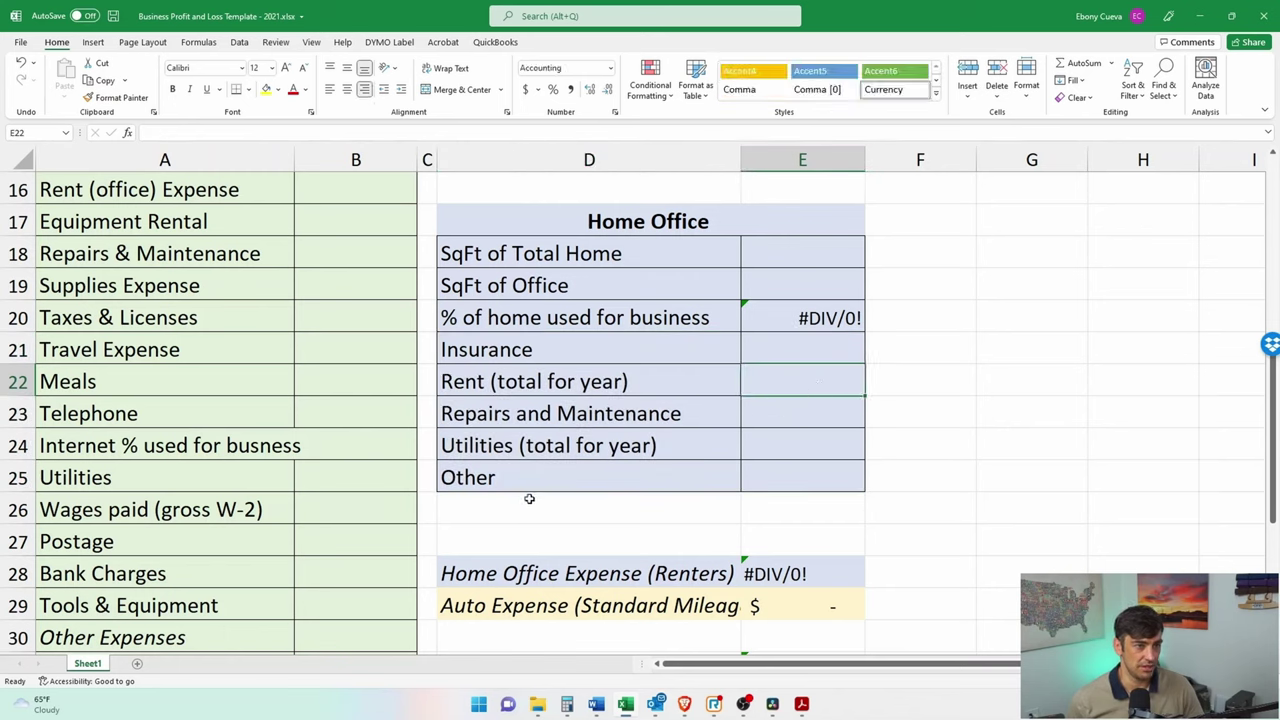
drag(491, 505, 843, 505)
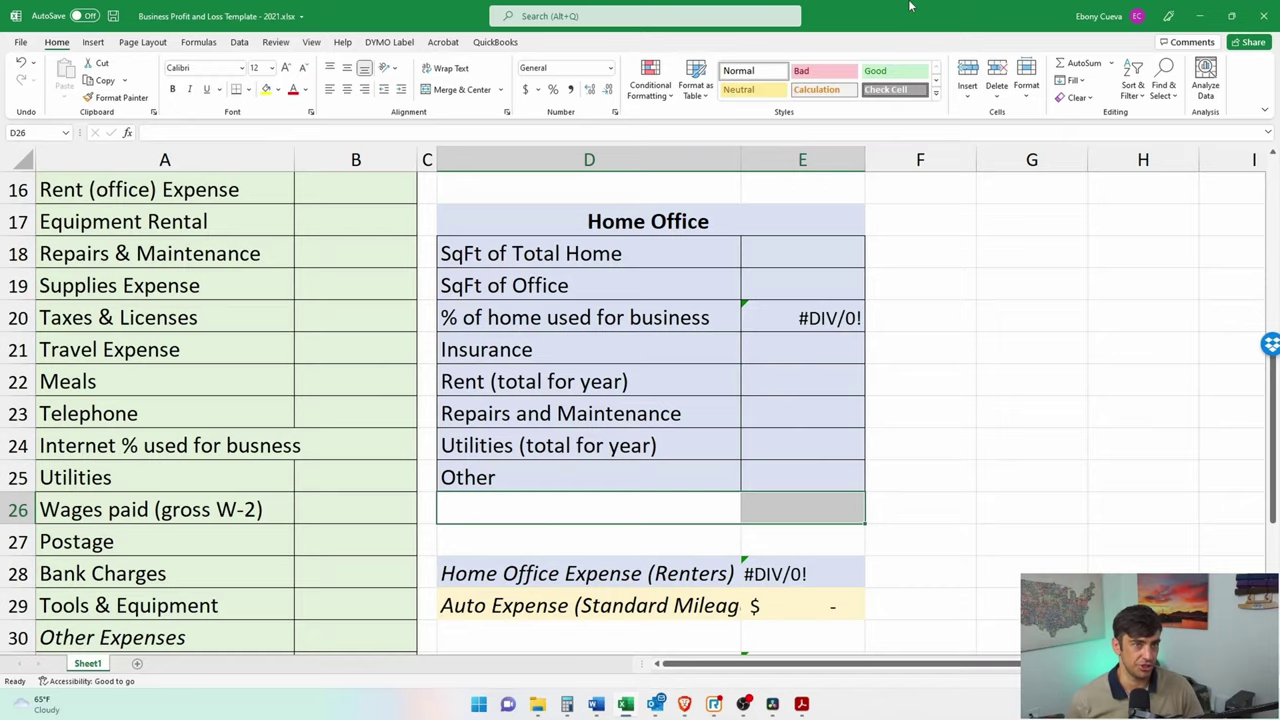
key(alt+Tab)
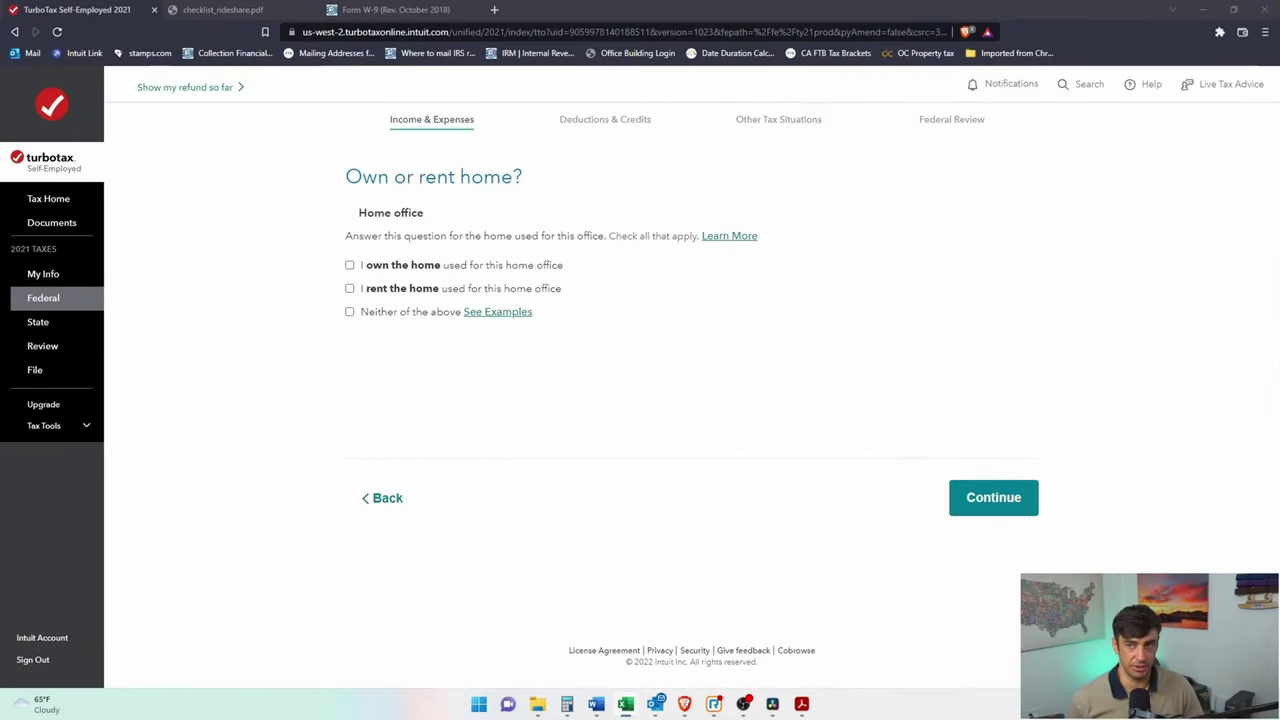
- Mark the home as rented and pass the home office percentage summary
click(350, 288)
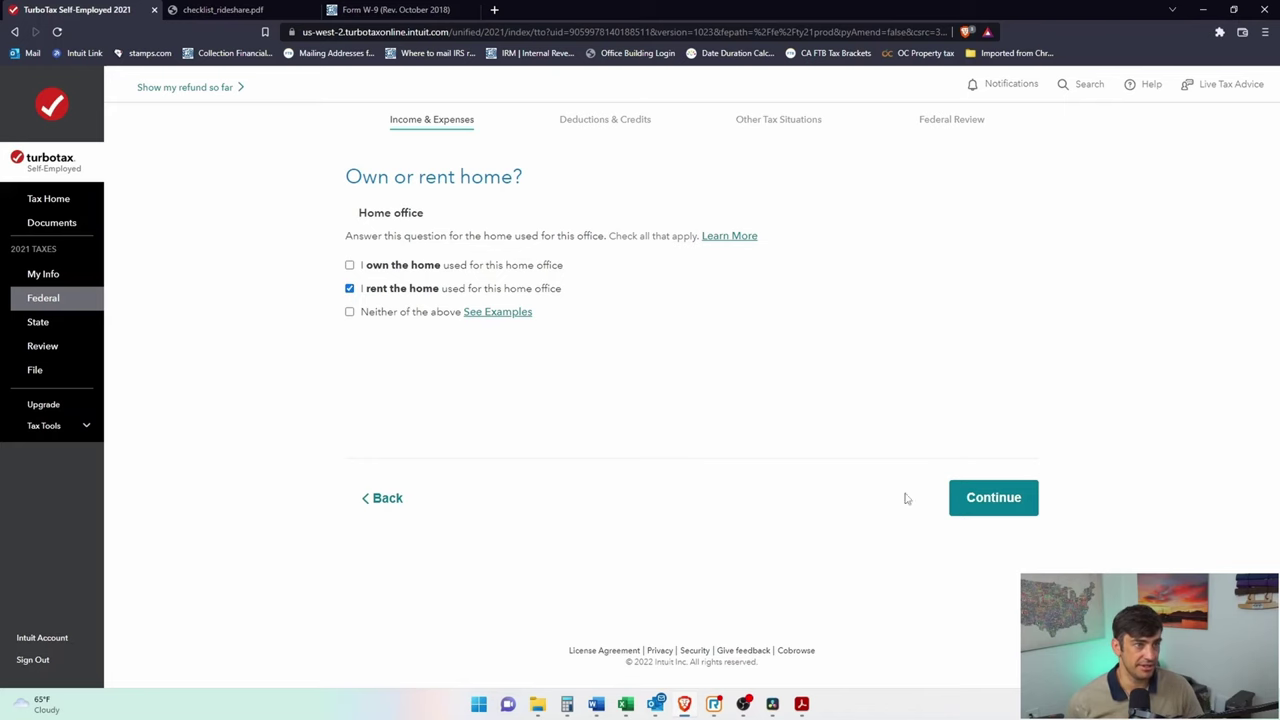
click(1028, 503)
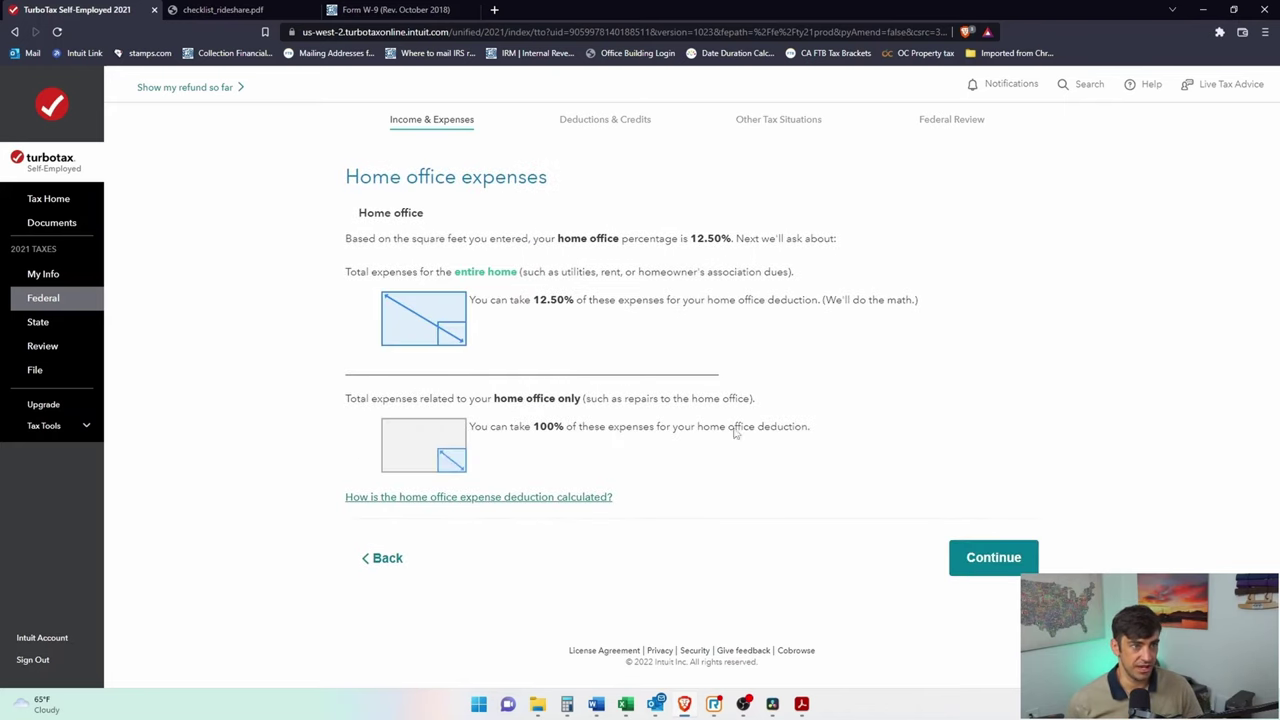
click(975, 567)
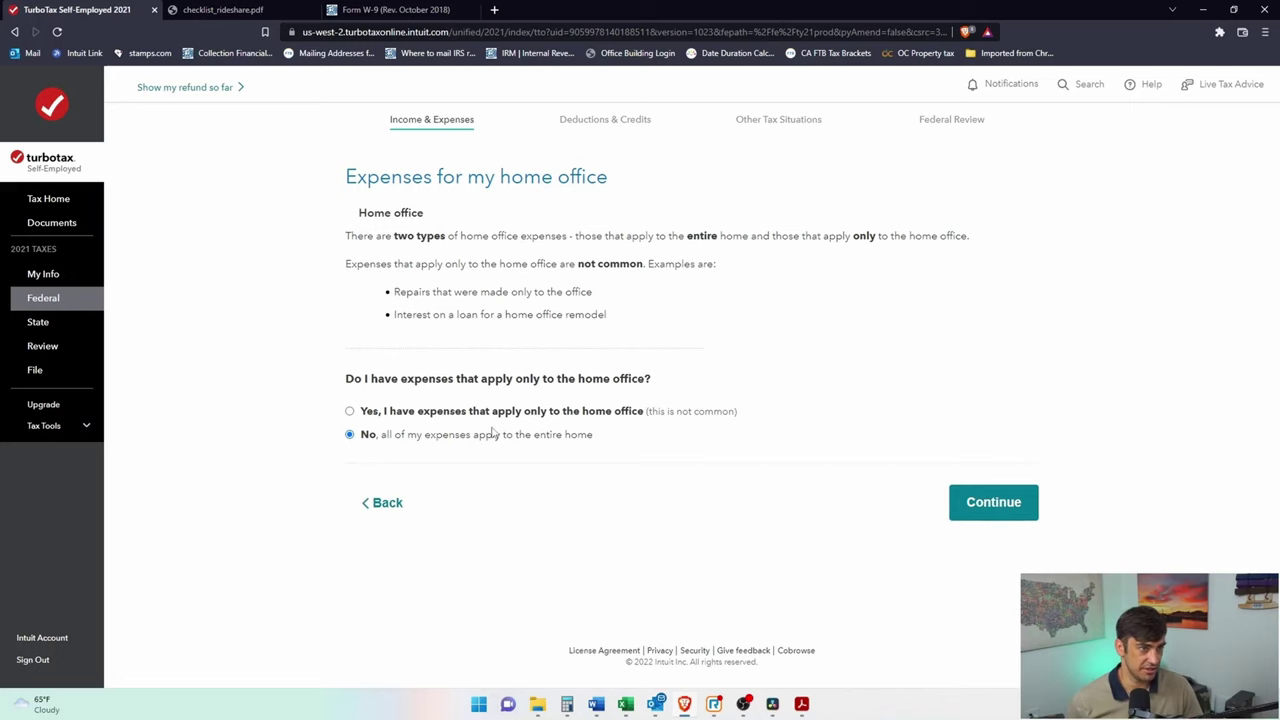
- Answer 'No, all of my expenses apply to the entire home'
drag(389, 421, 648, 421)
click(538, 413)
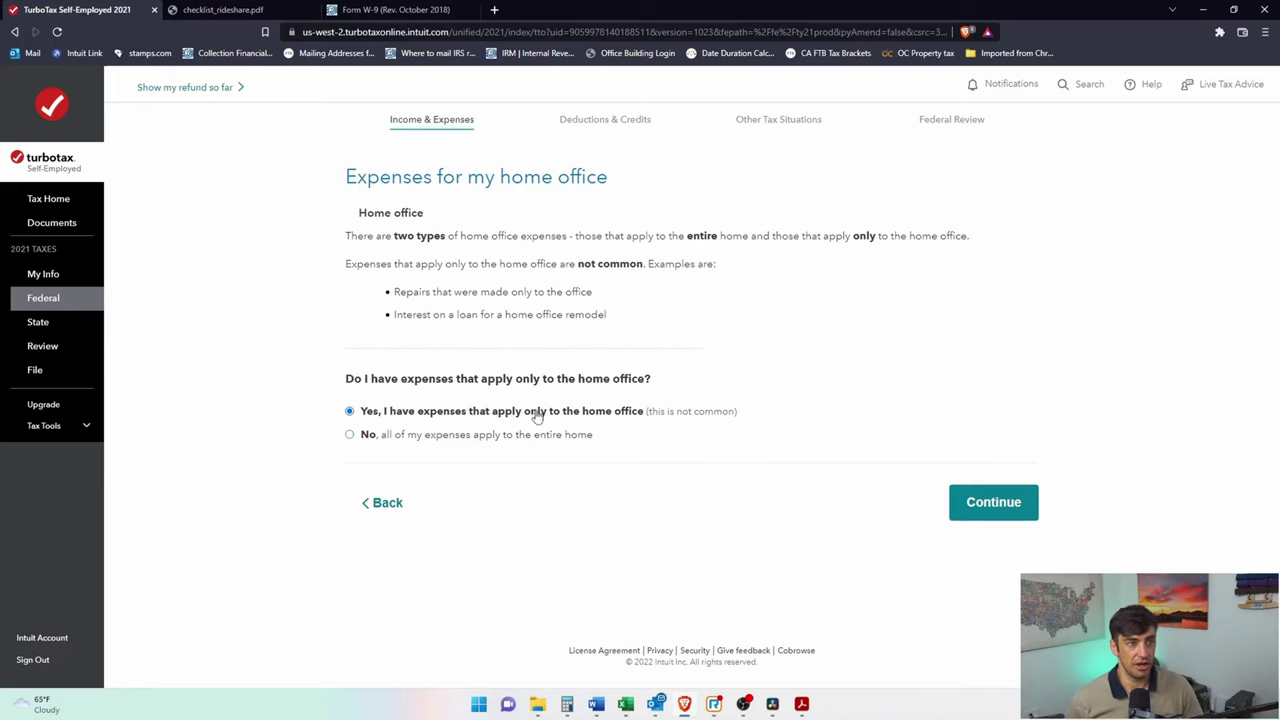
click(351, 435)
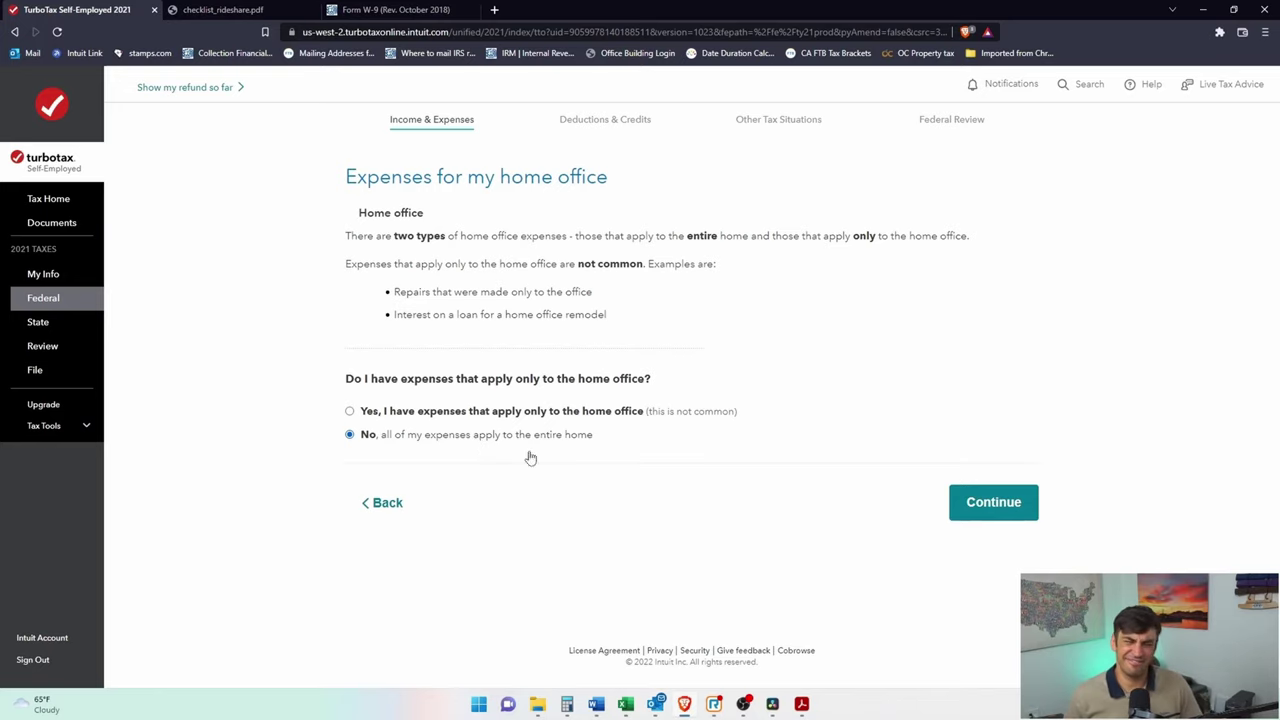
click(998, 512)
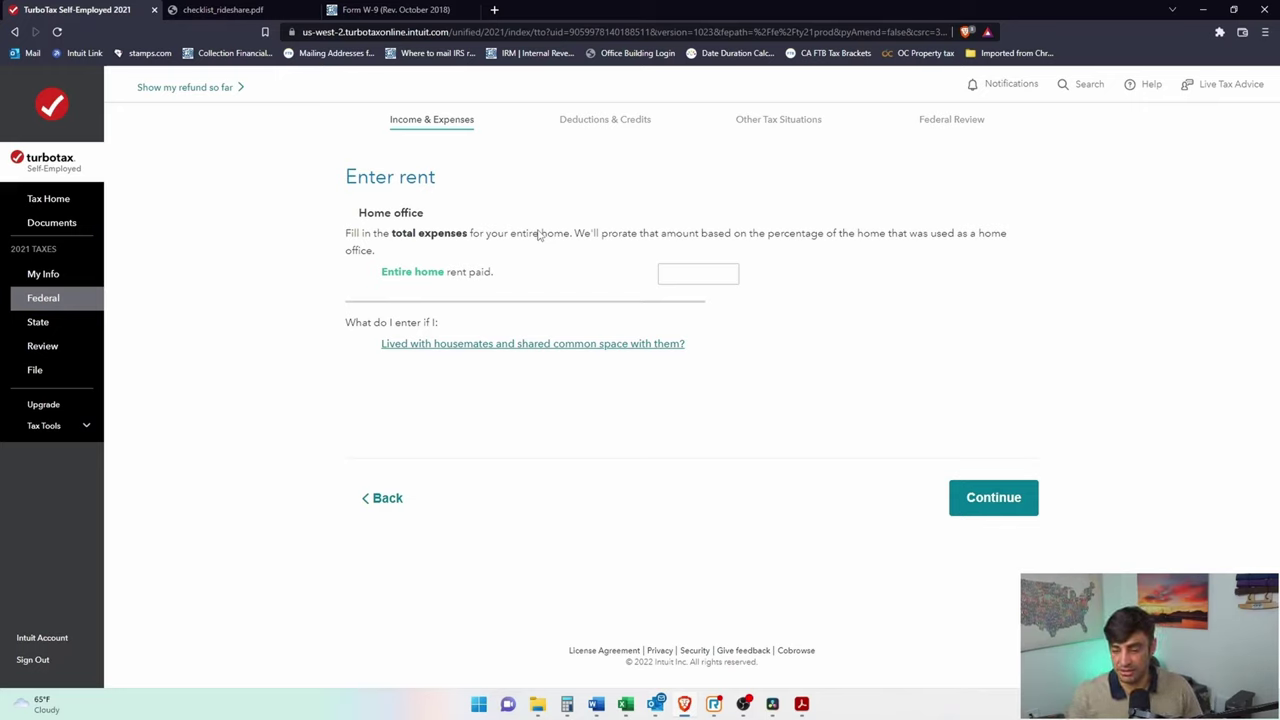
- Compute 1200 × 12 in Calculator and enter 14,400 as the entire home's rent paid
click(706, 273)
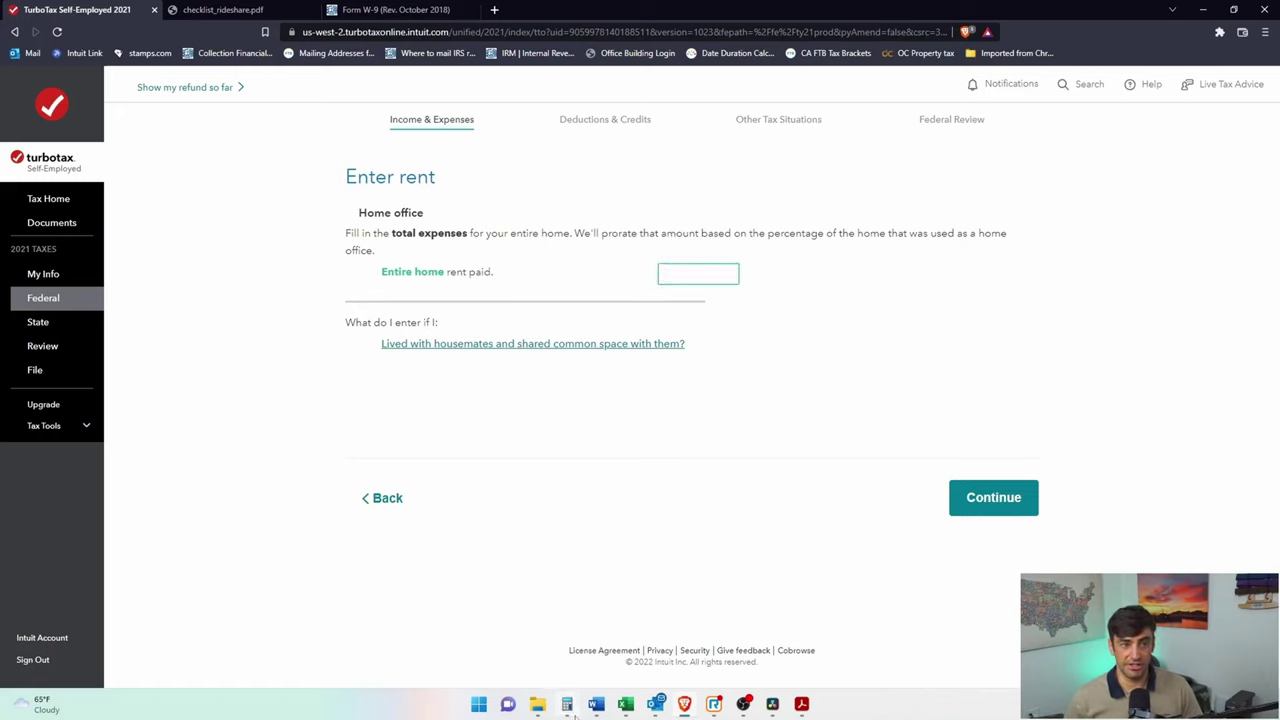
click(568, 705)
click(1036, 277)
text(1200)
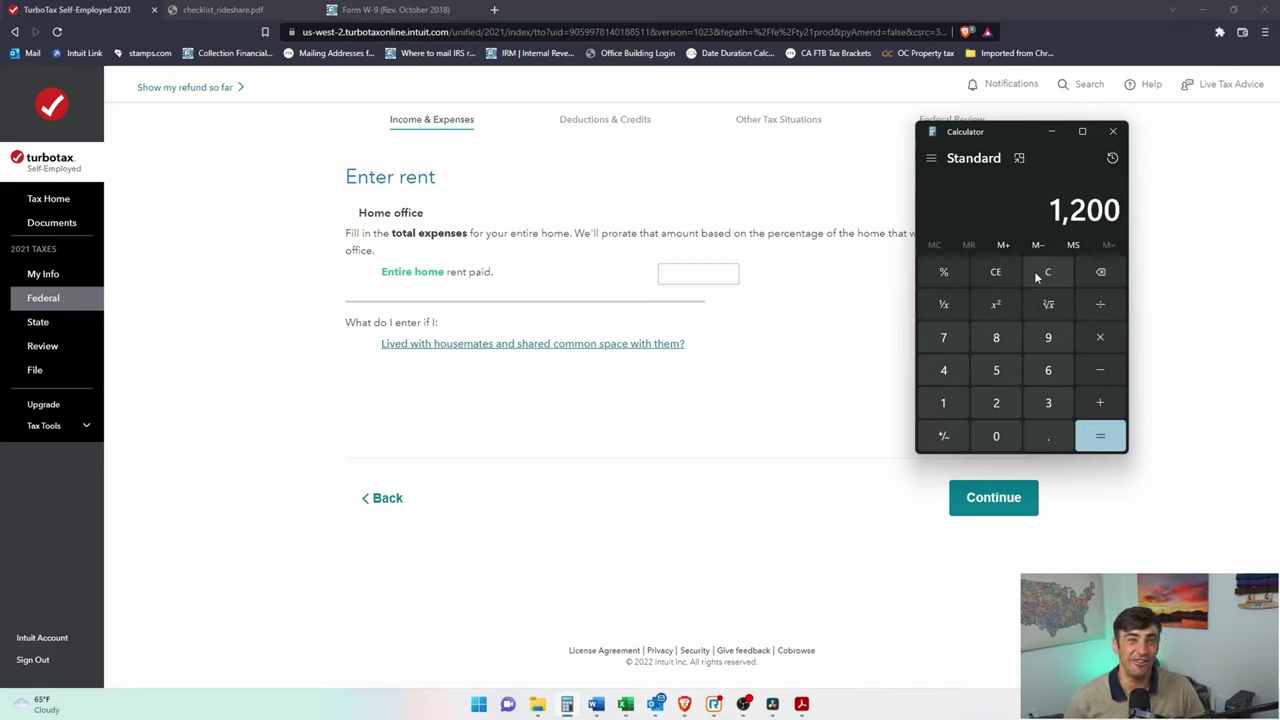
text(*12)
key(Return)
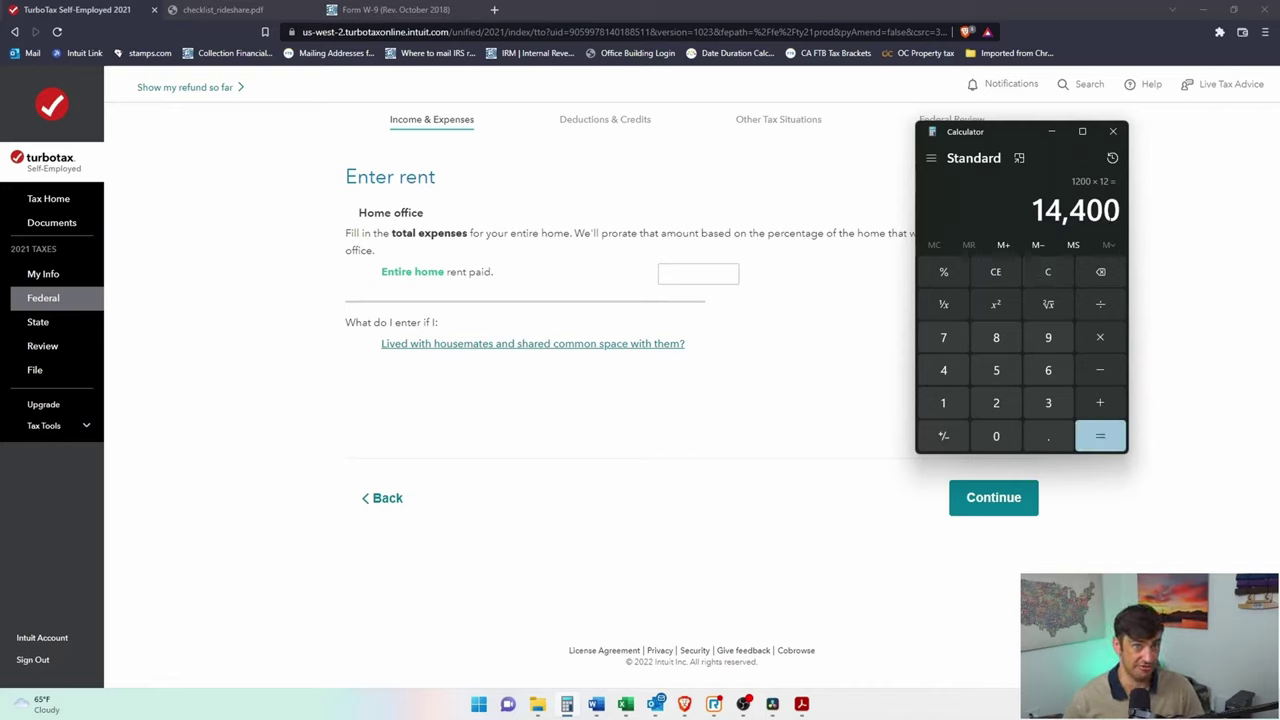
click(722, 274)
text(14)
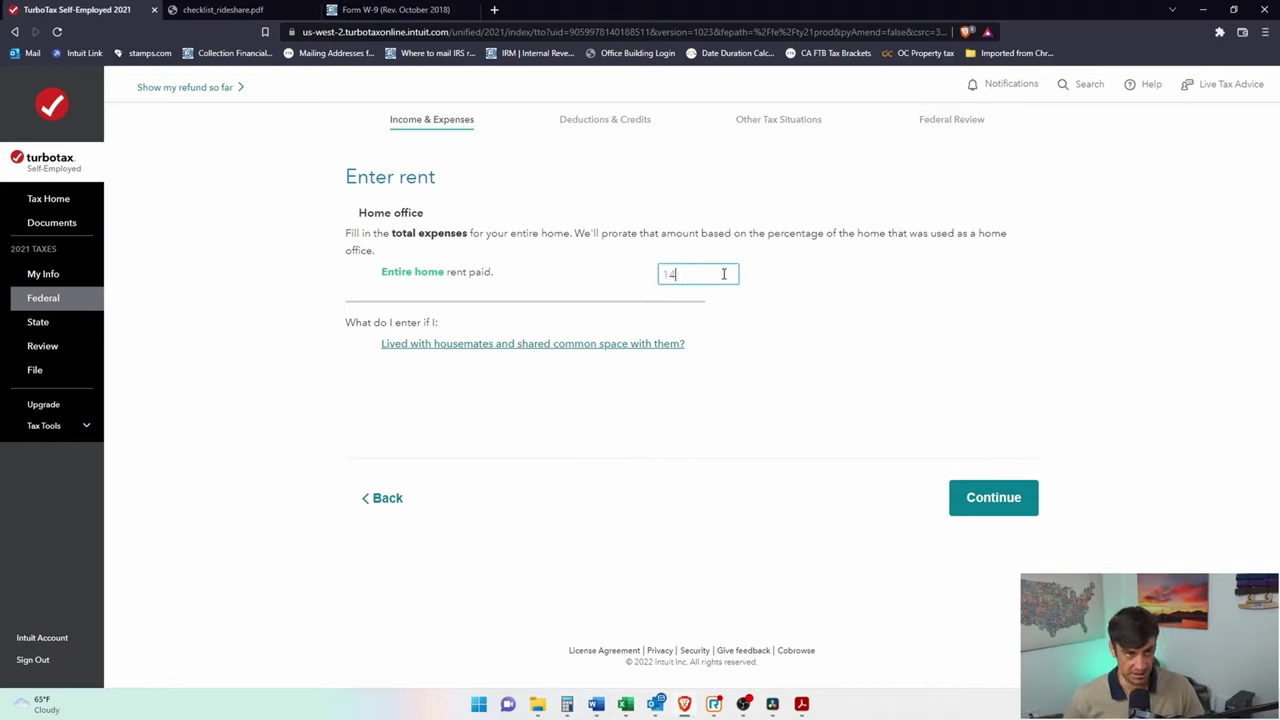
text(,400)
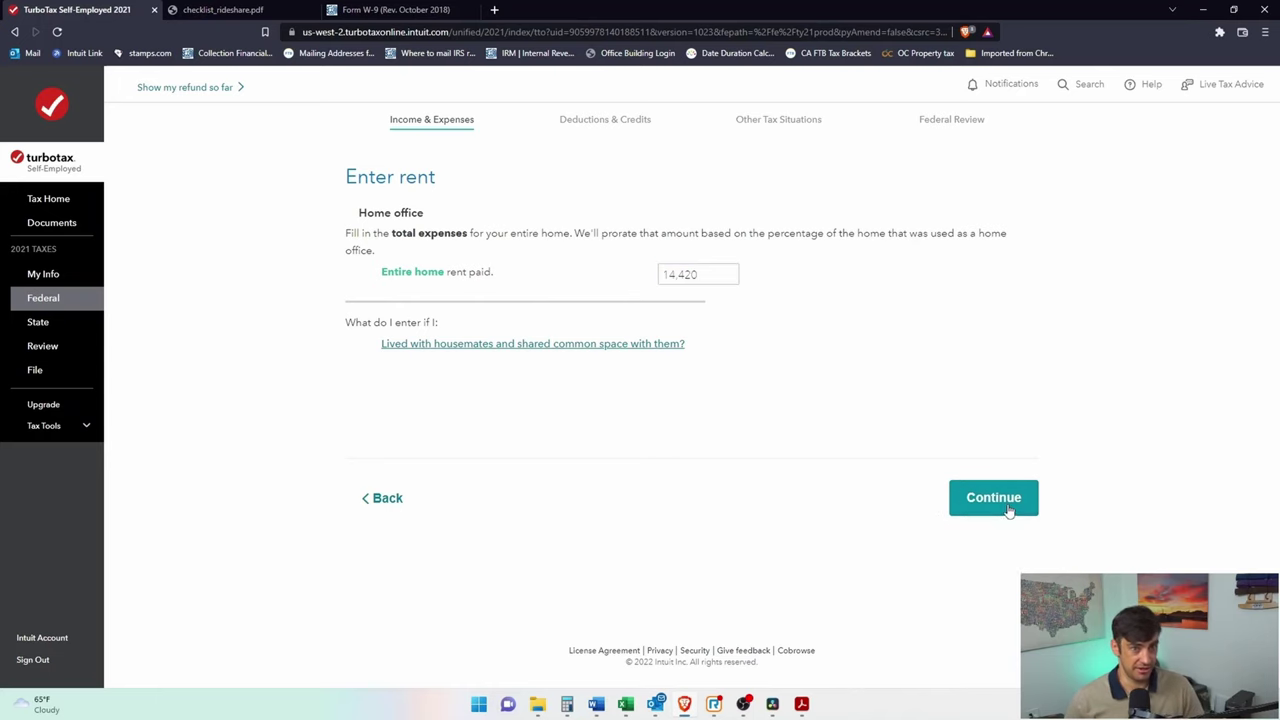
click(965, 500)
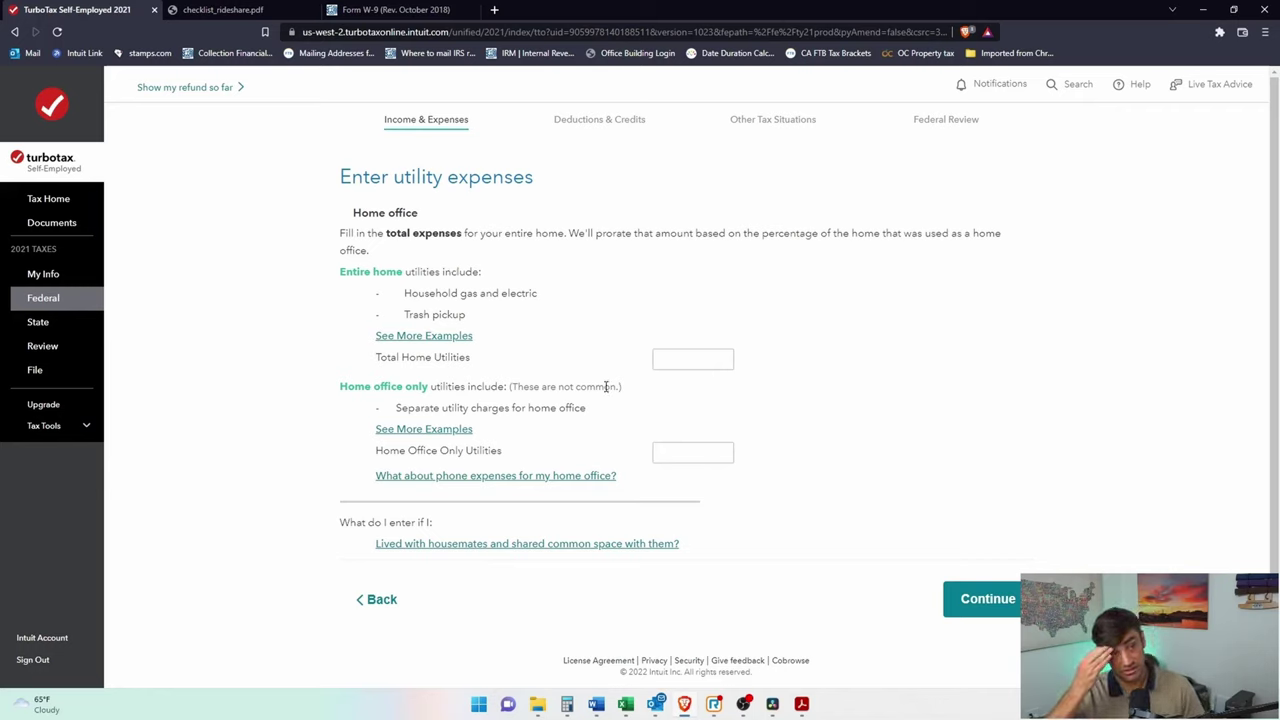
click(457, 337)
- Compute 250 × 12 in Calculator and enter 3,000 as Total Home Utilities
drag(991, 346, 921, 286)
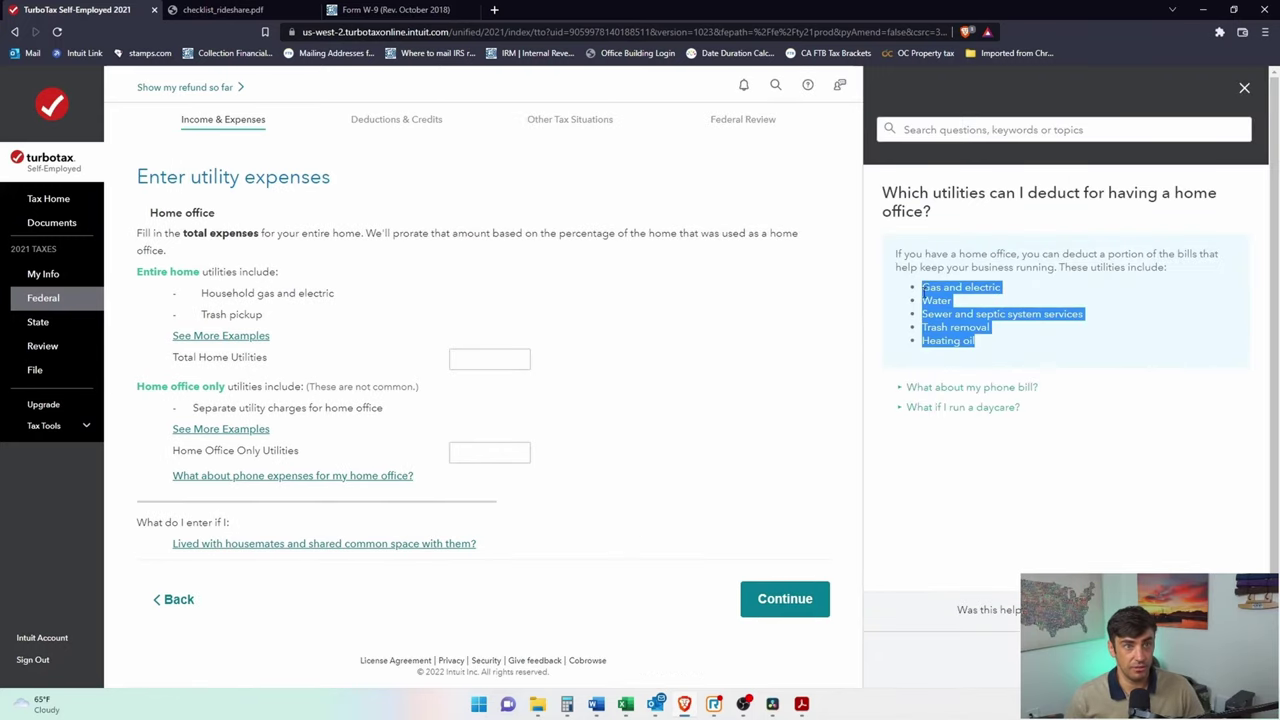
click(1243, 91)
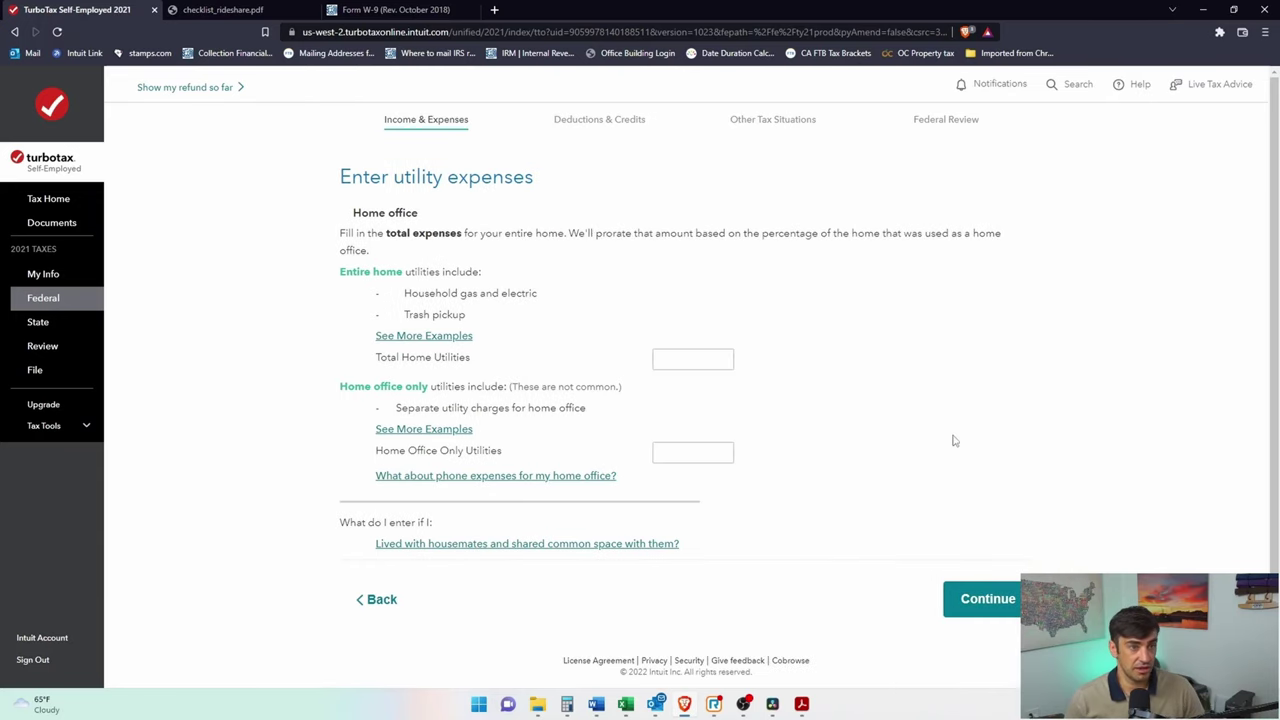
click(567, 704)
text(250)
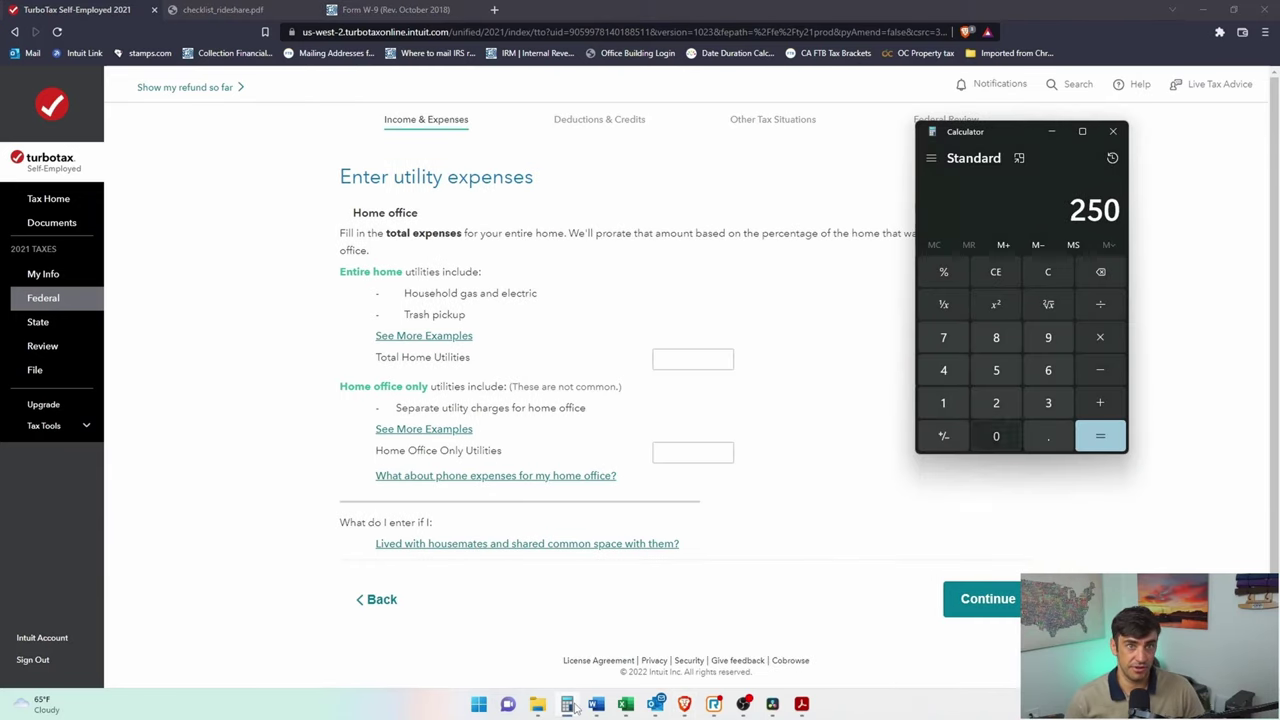
text(*12)
key(Return)
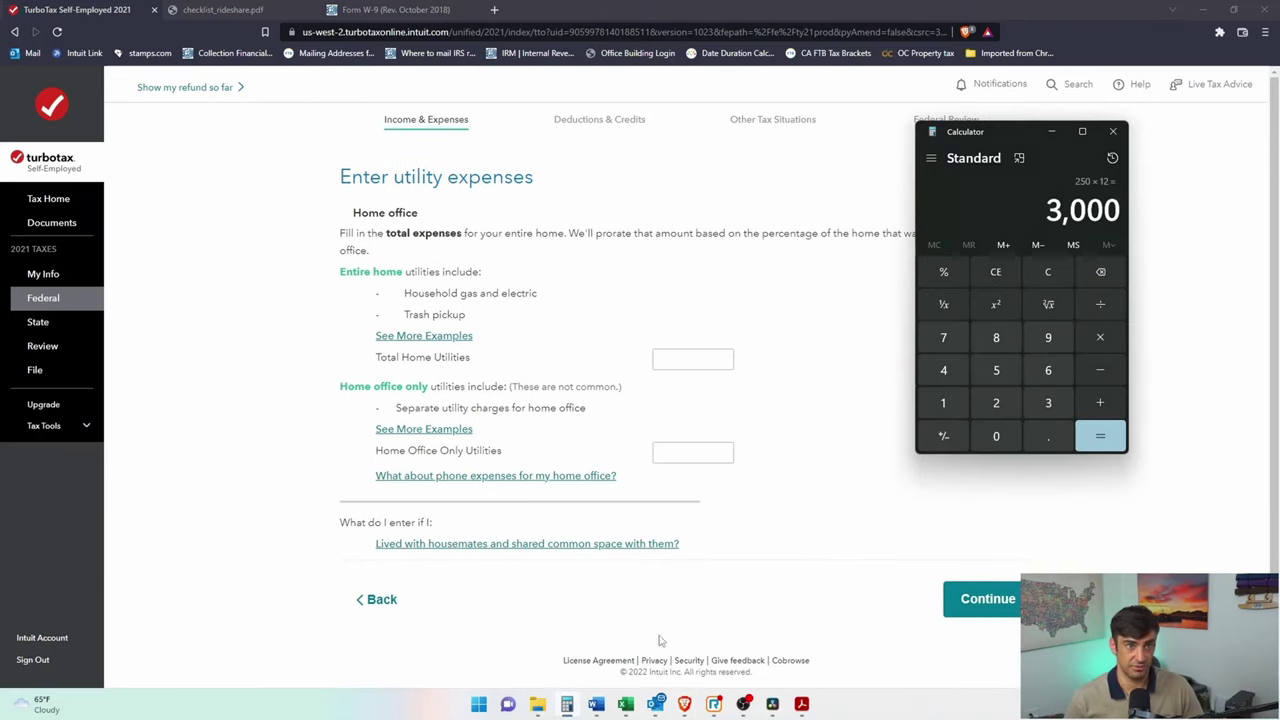
click(675, 362)
text(3,00)
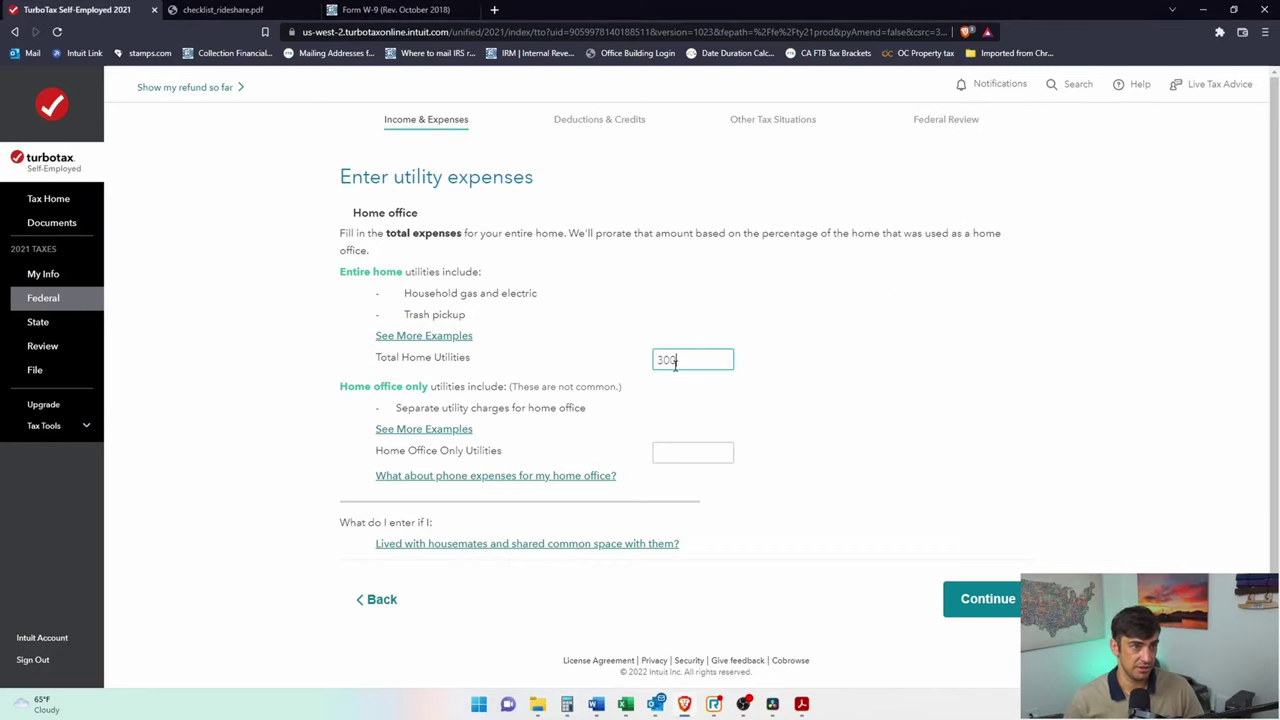
text(0)
- Review the home-office-only utilities explanation, leave that field empty, and continue
drag(555, 386, 396, 386)
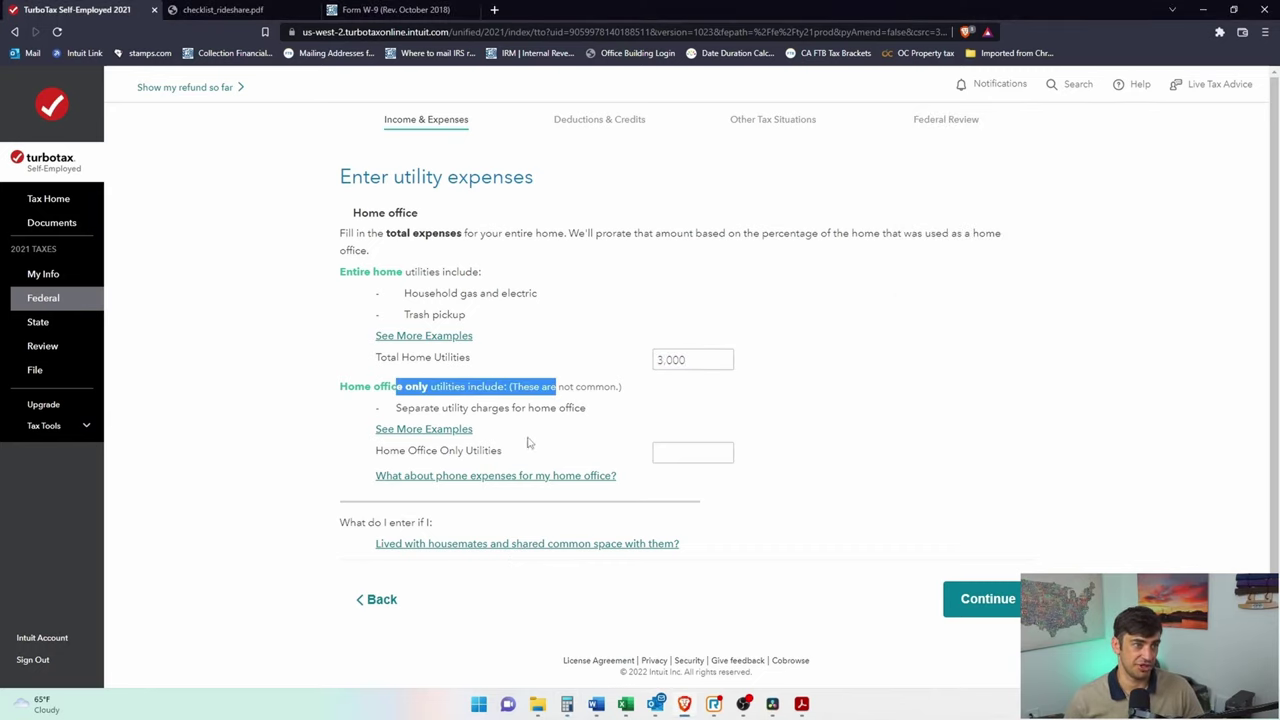
click(441, 450)
scroll(584, 312, down, 2)
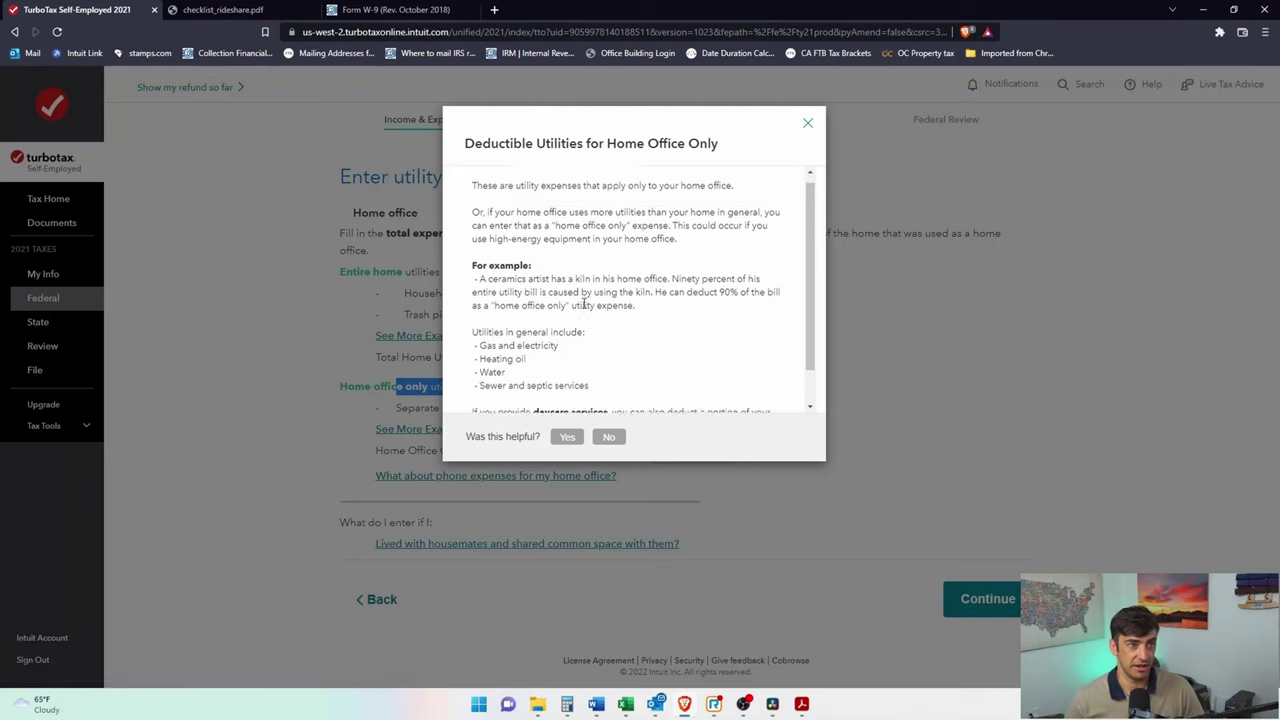
scroll(588, 314, up, 1)
scroll(583, 321, down, 1)
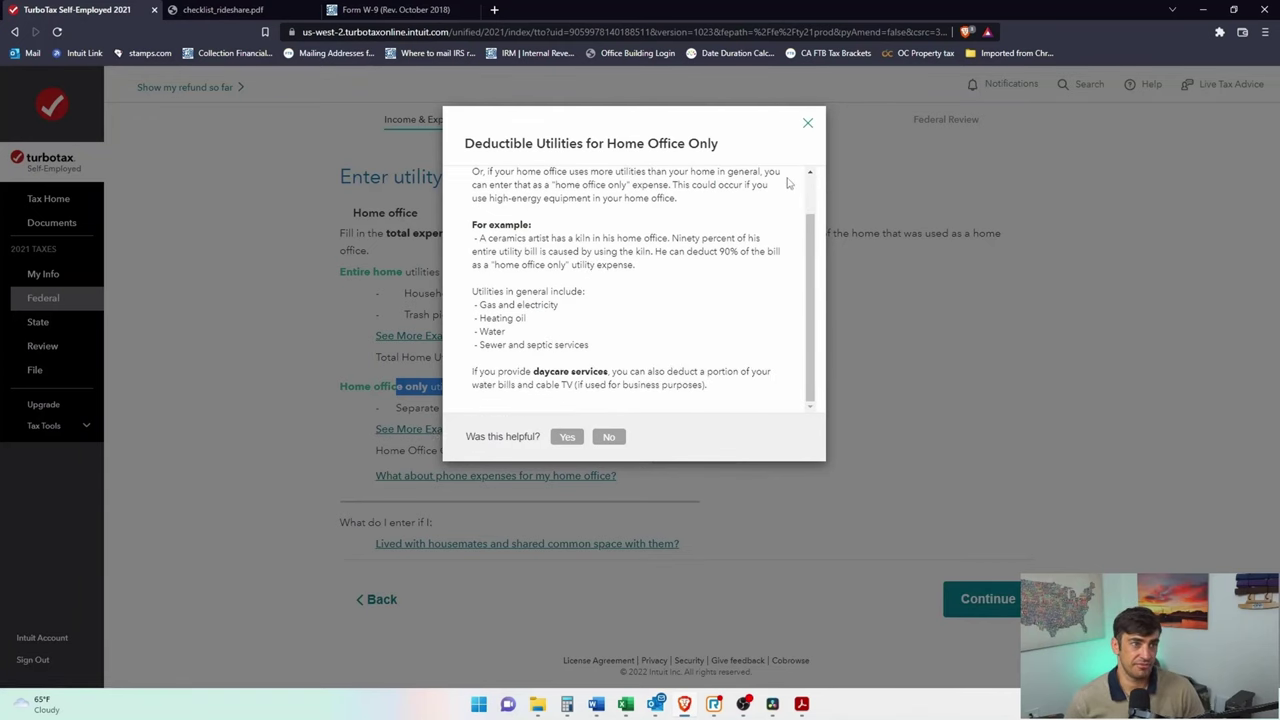
click(808, 122)
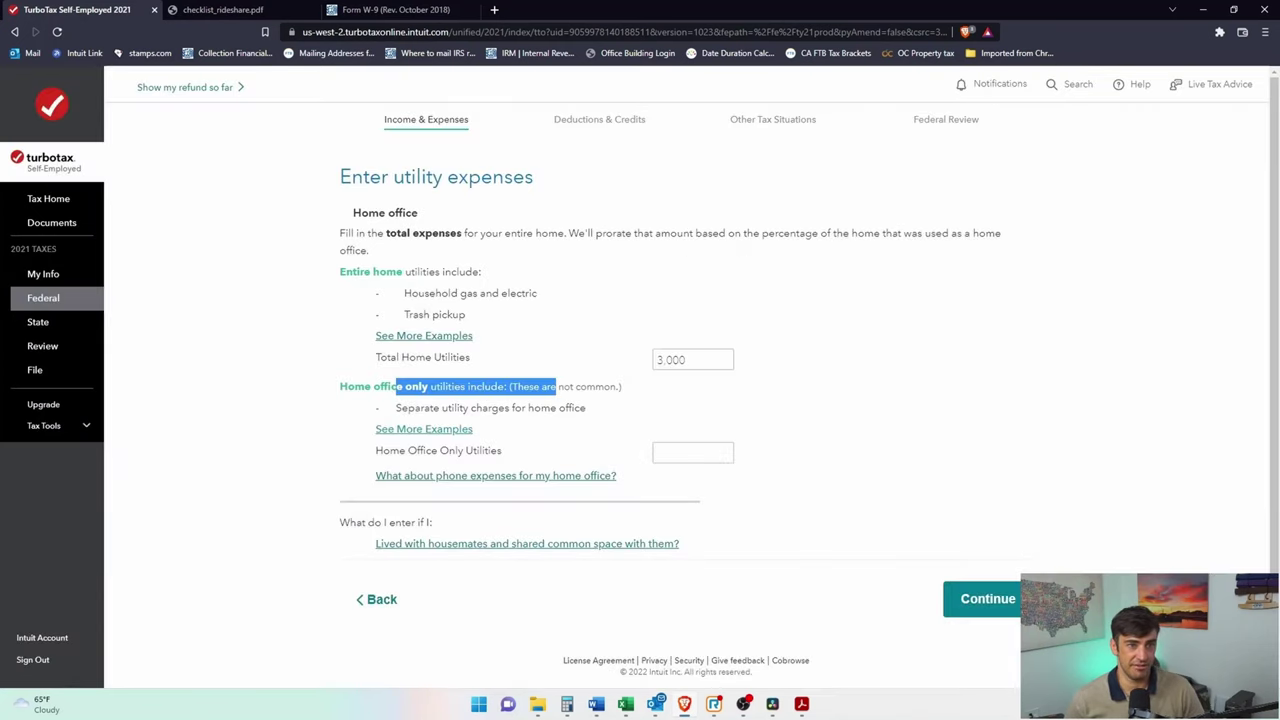
click(985, 598)
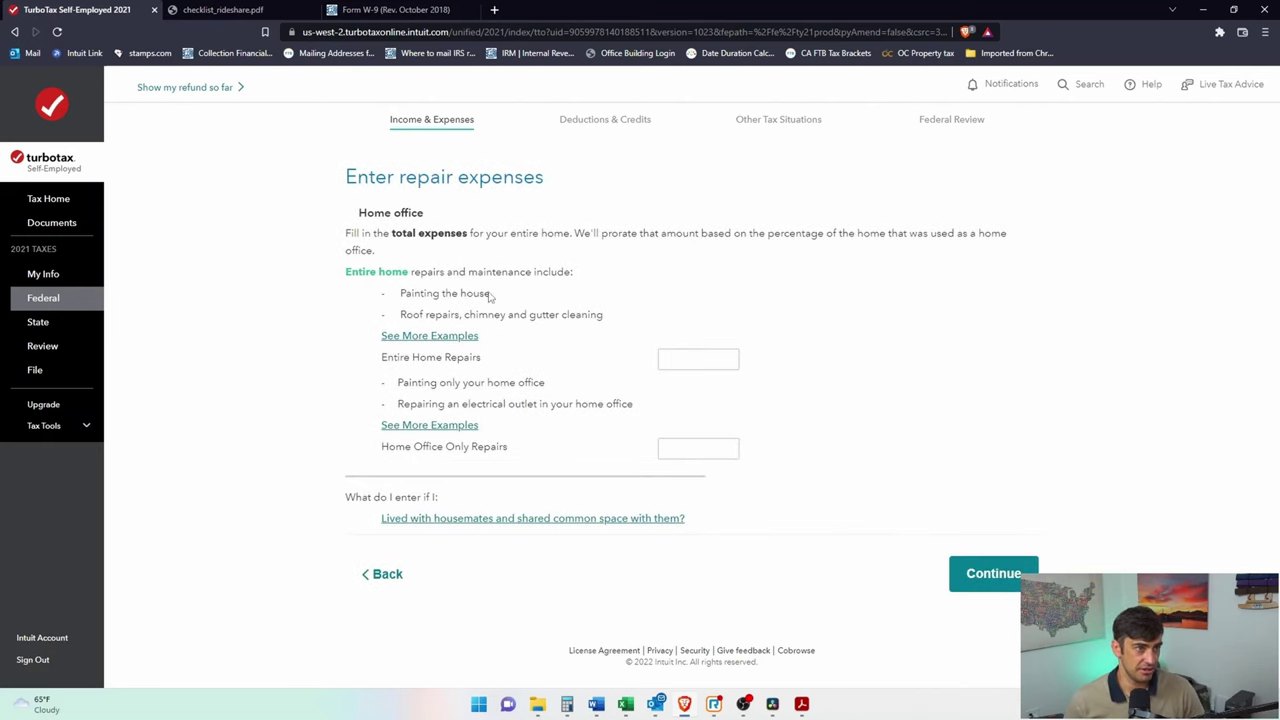
- Leave repairs empty and enter $120 as the home insurance total
drag(582, 316, 415, 276)
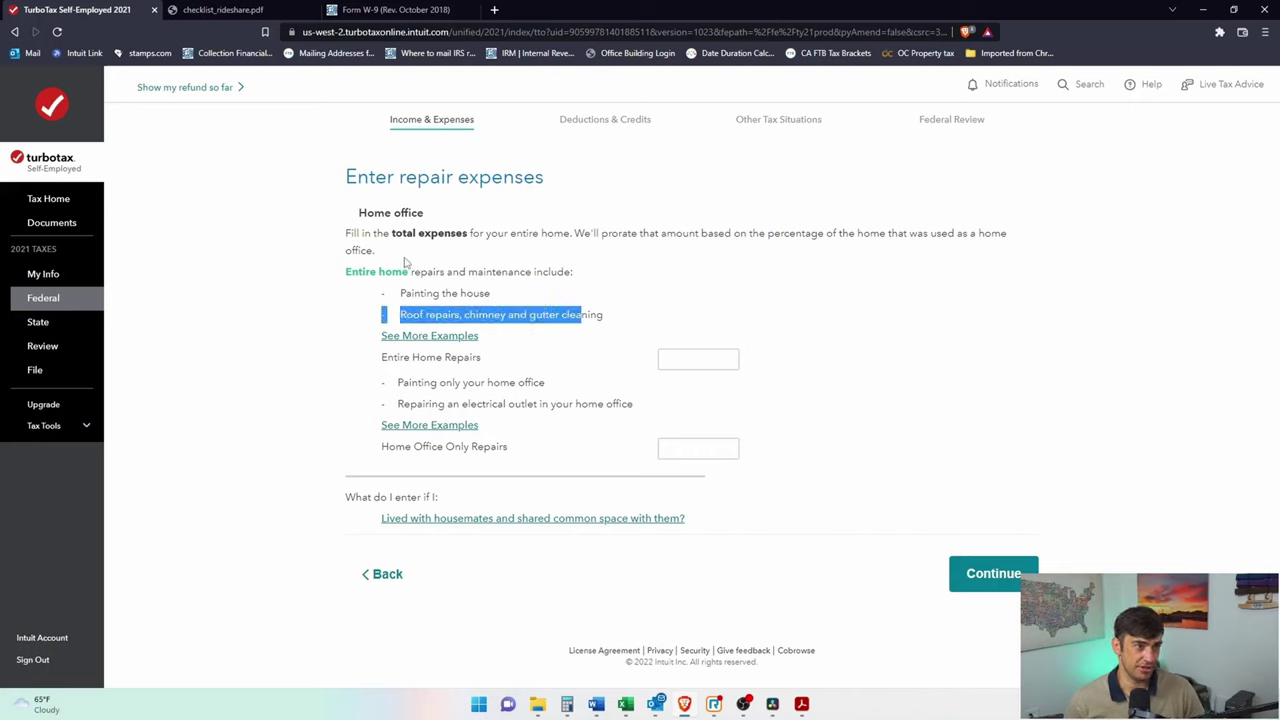
click(1020, 548)
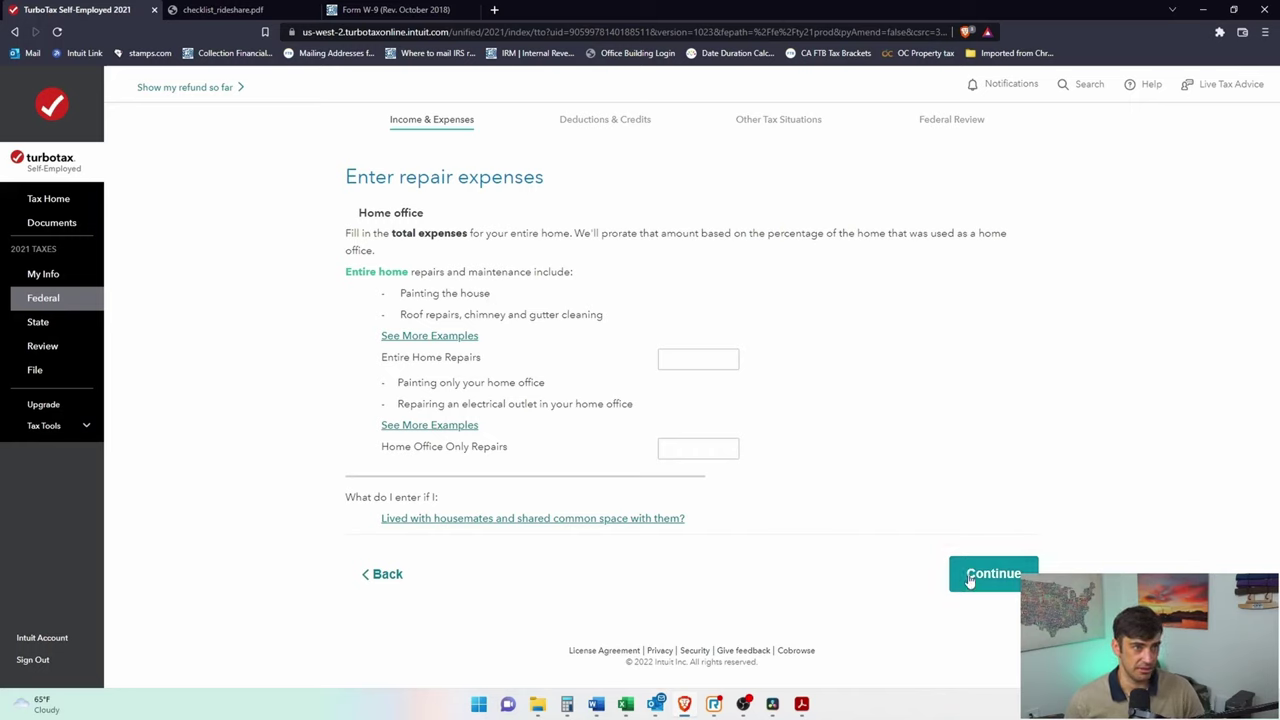
click(988, 582)
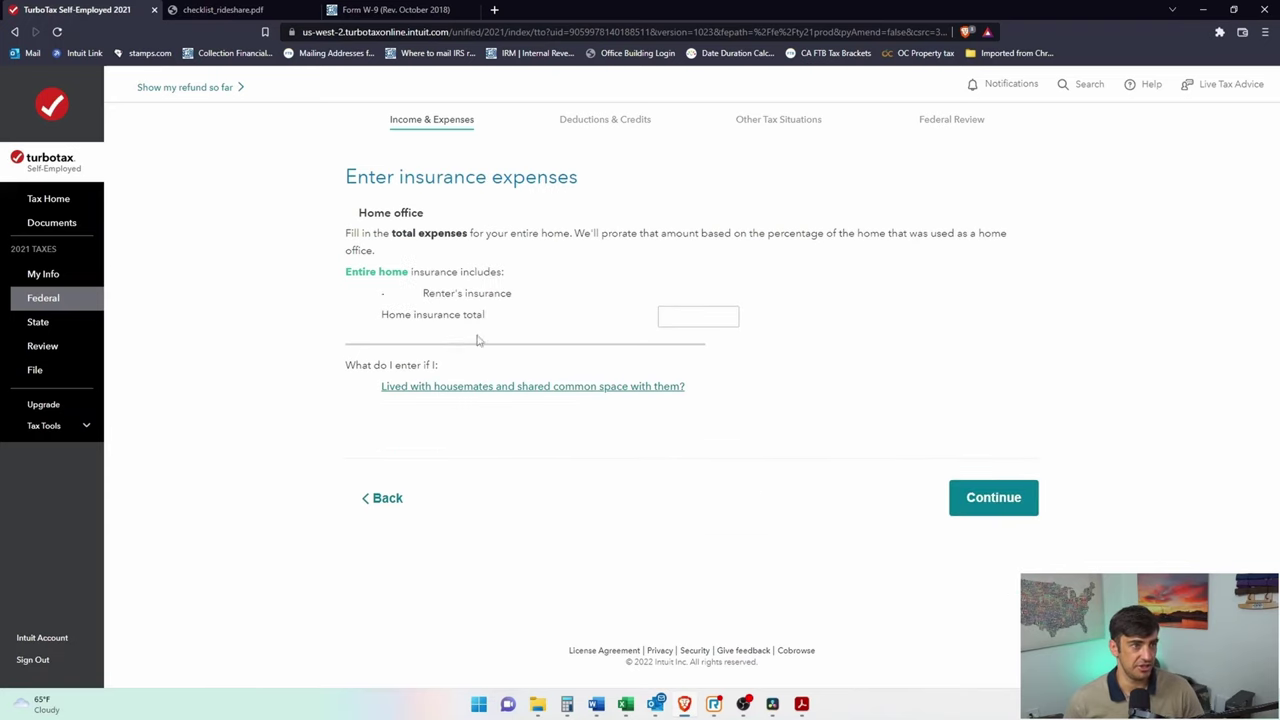
click(687, 321)
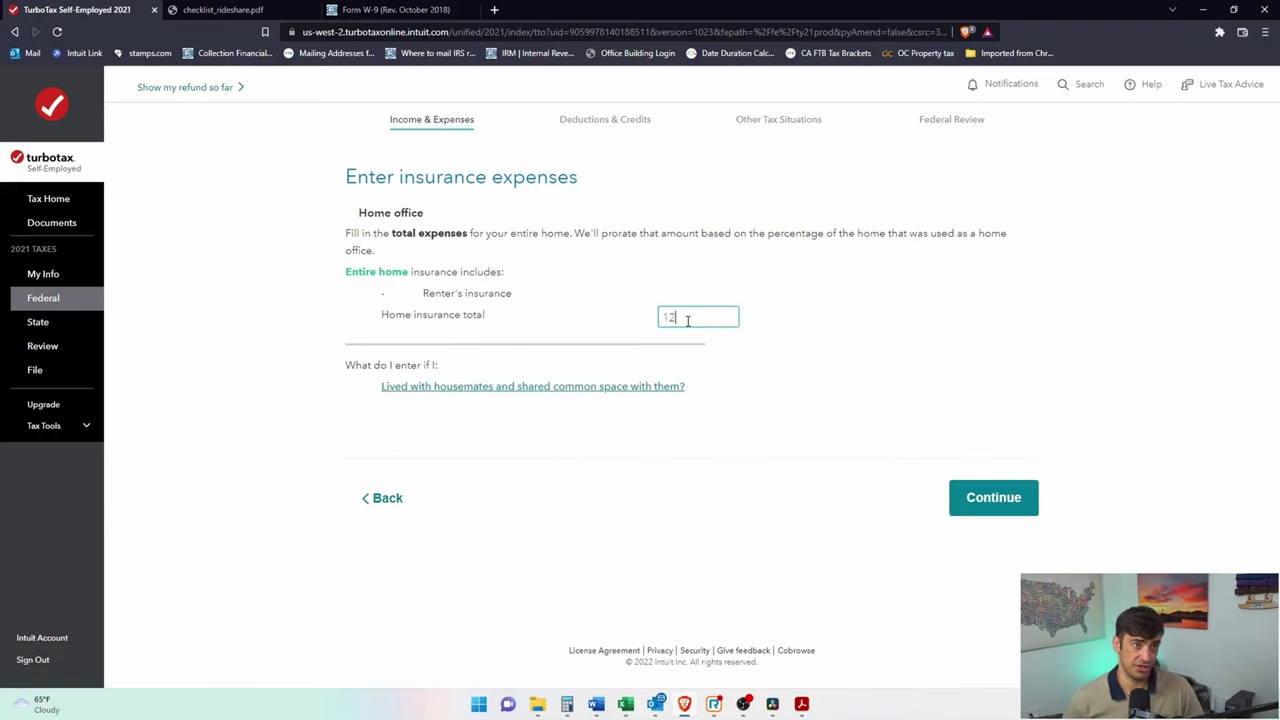
click(988, 497)
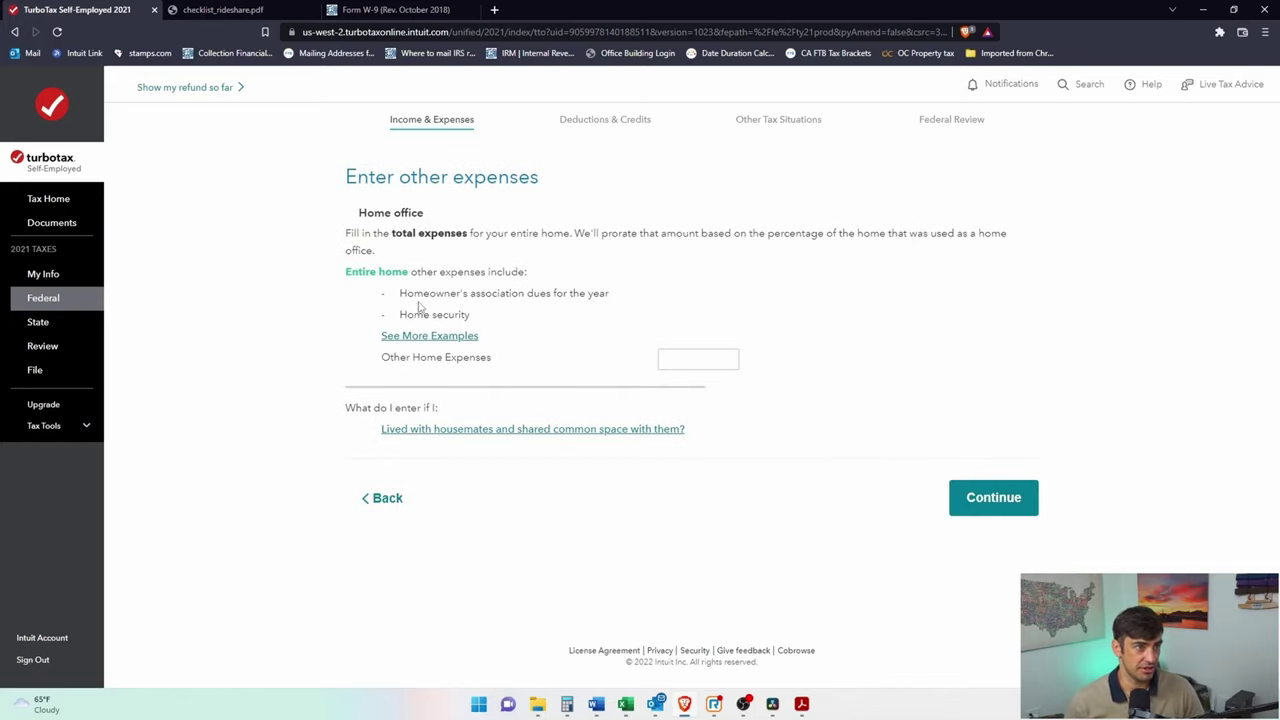
- Leave other home expenses empty and answer No to casualty losses
drag(467, 316, 390, 314)
click(1010, 508)
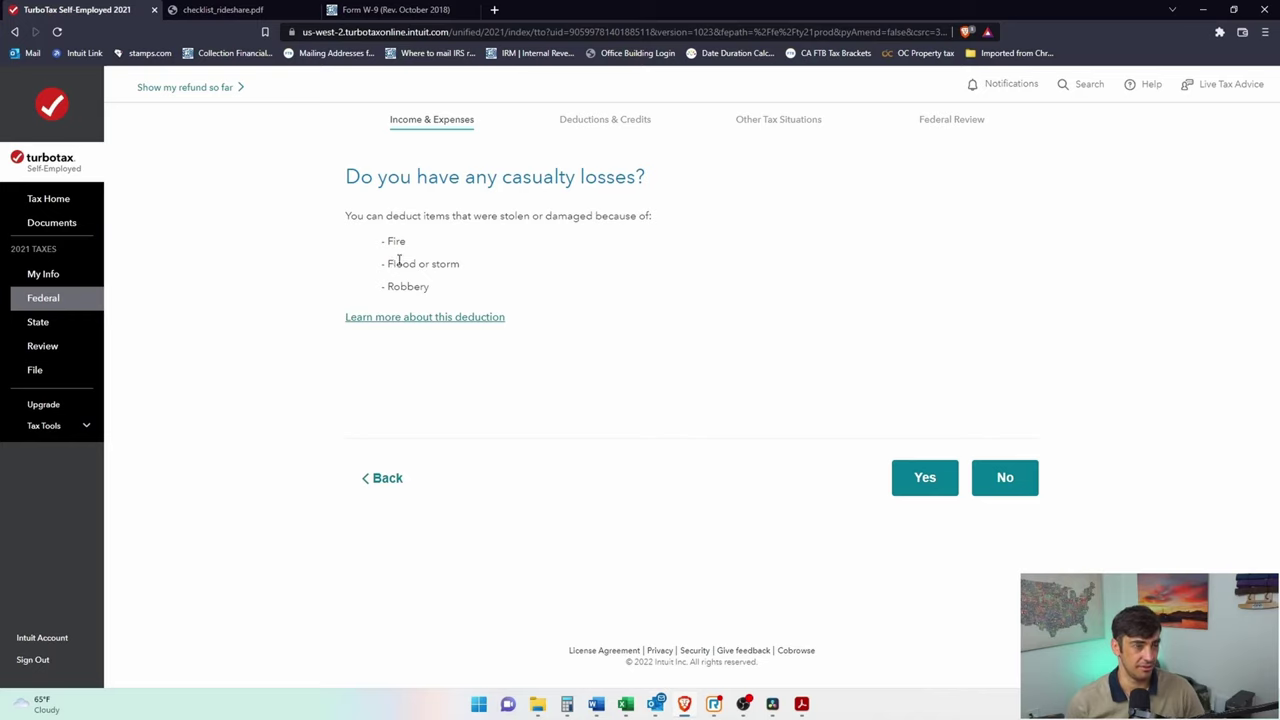
drag(437, 289, 380, 234)
click(413, 261)
click(1012, 480)
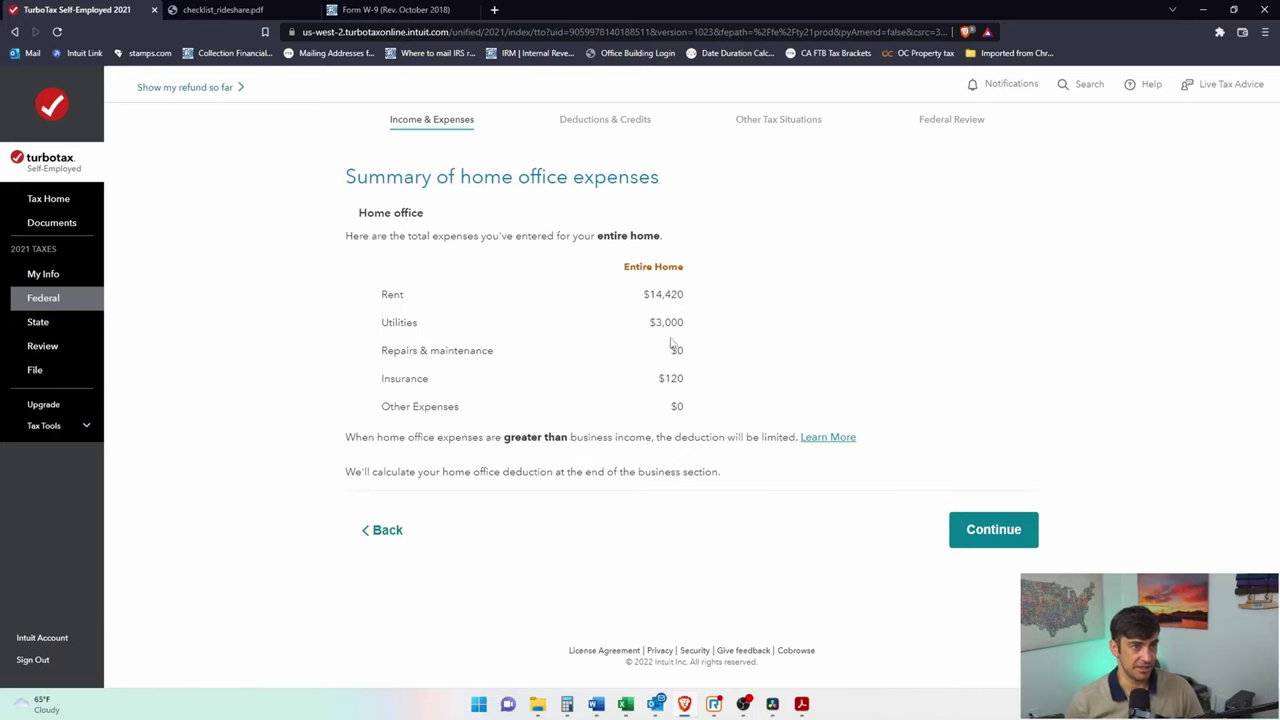
- Pass the summary and depreciation pages to the $2,193 deduction, then go back to the entry-method question
click(1005, 529)
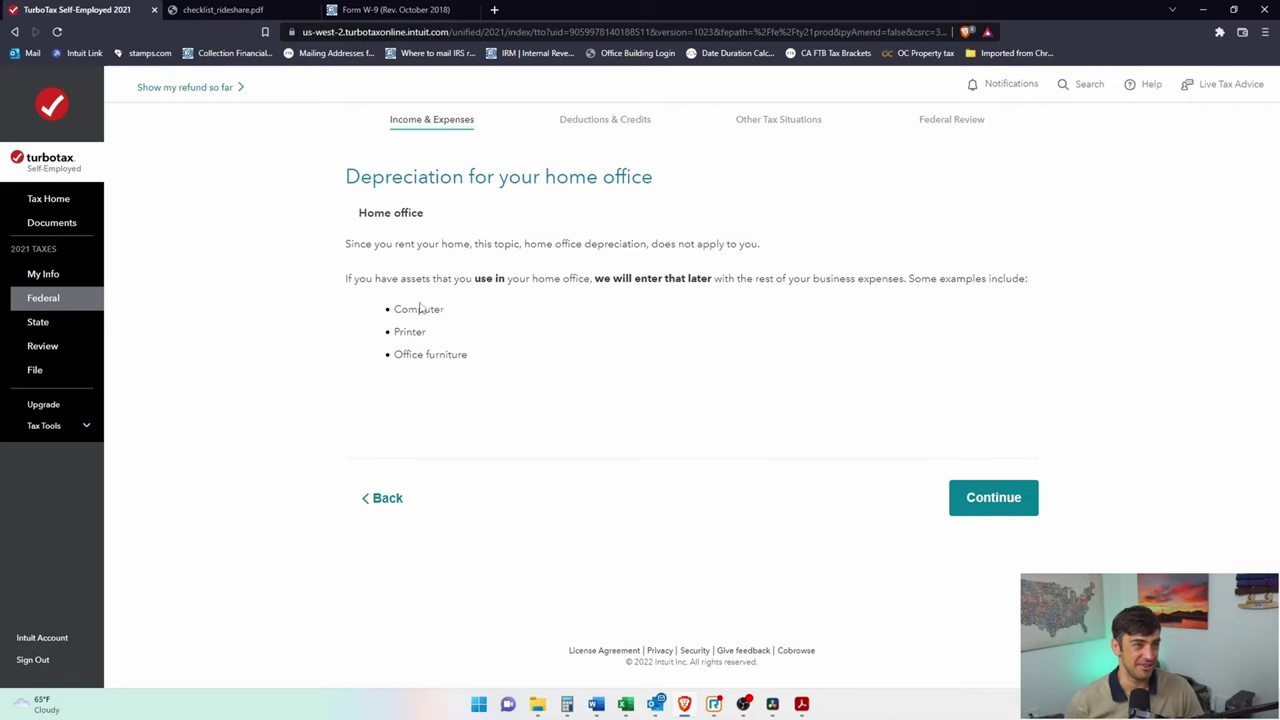
click(1005, 500)
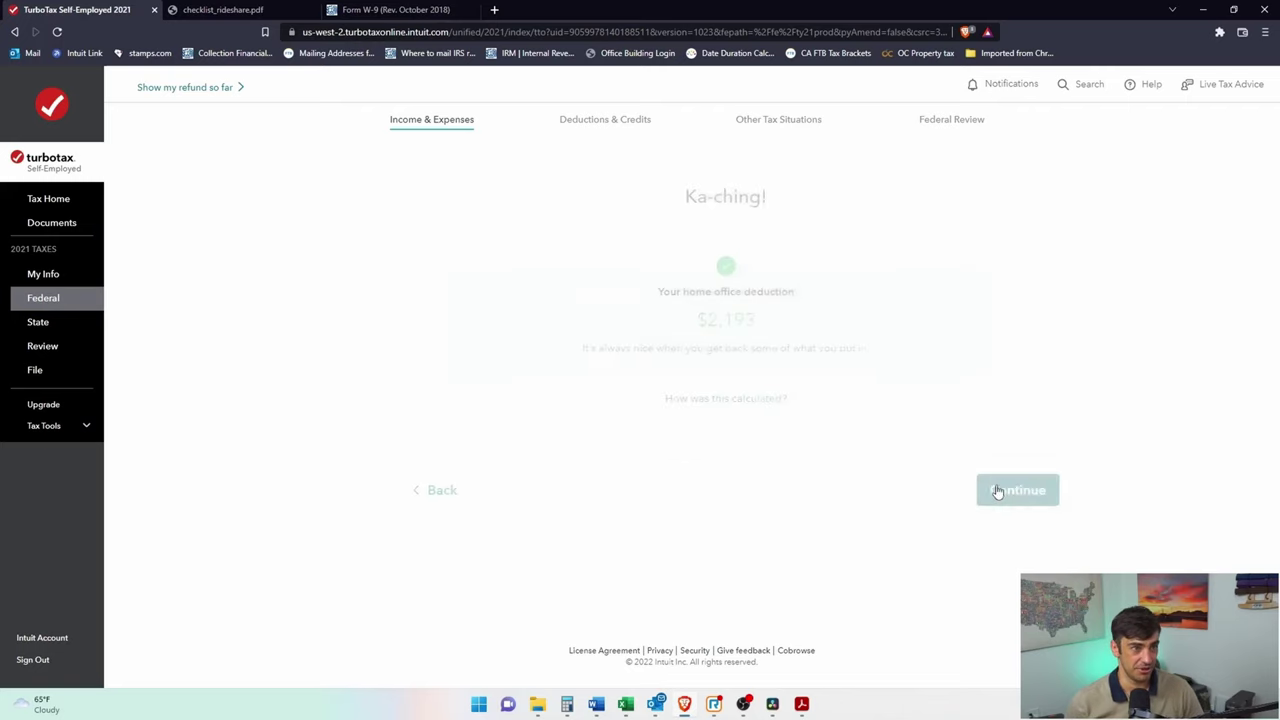
click(402, 491)
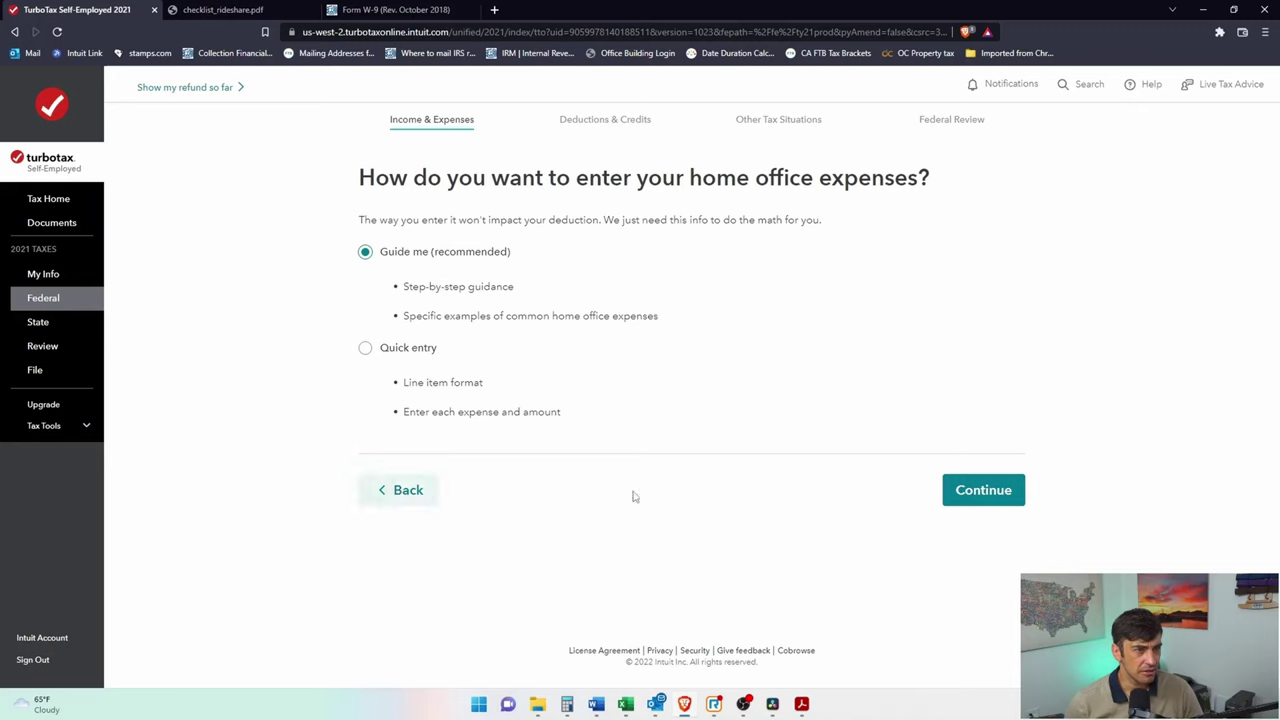
- Reconfirm guided entry, rented home, rent, $3,000 utilities, $120 insurance and no casualty losses
click(974, 506)
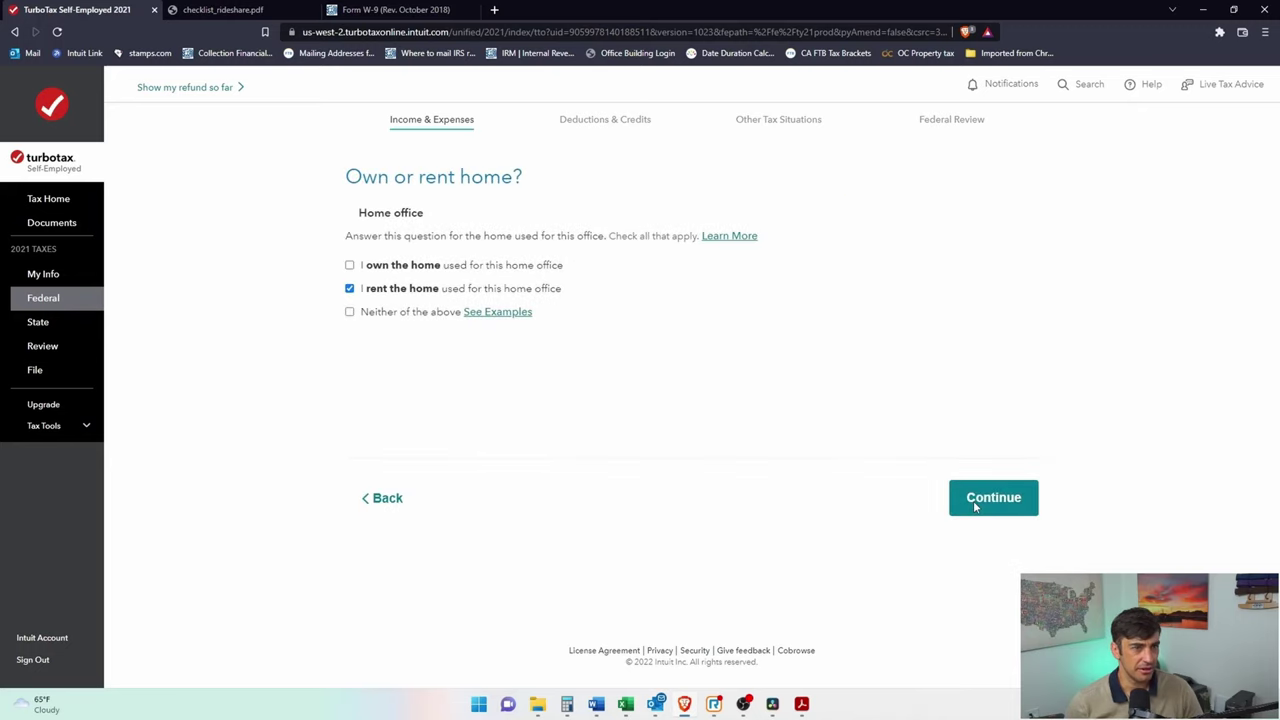
click(975, 507)
click(981, 562)
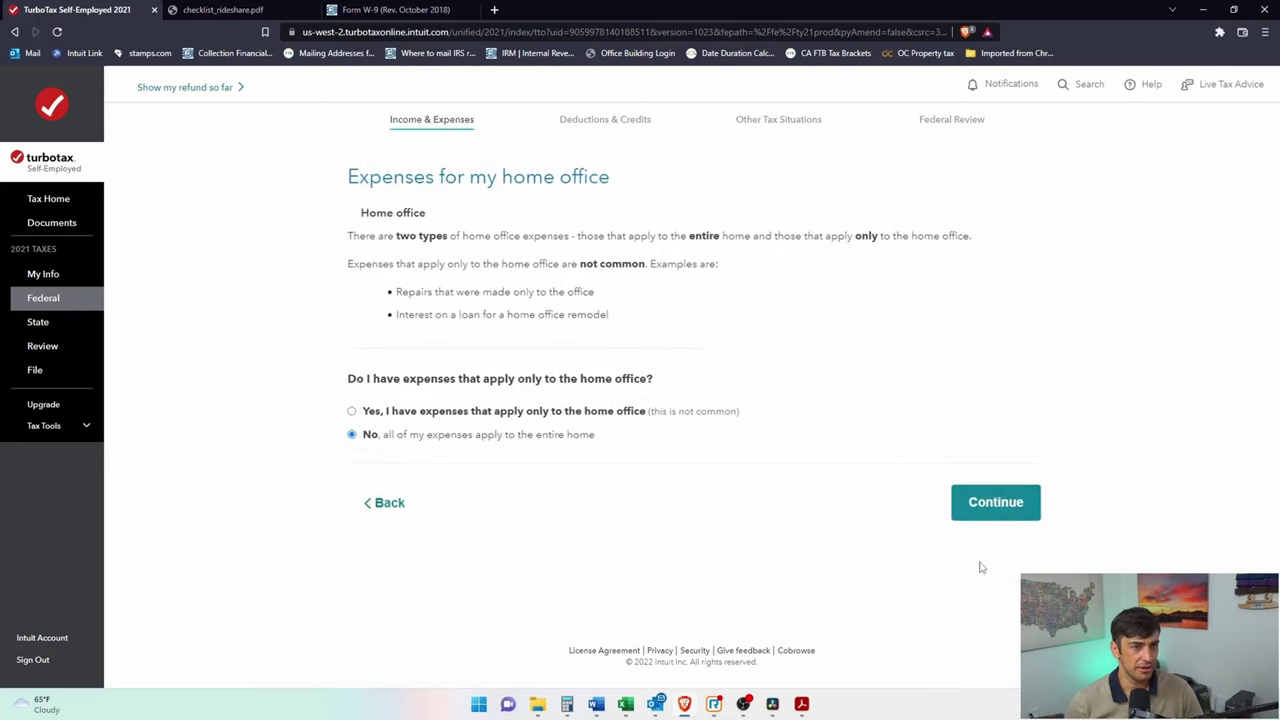
click(974, 510)
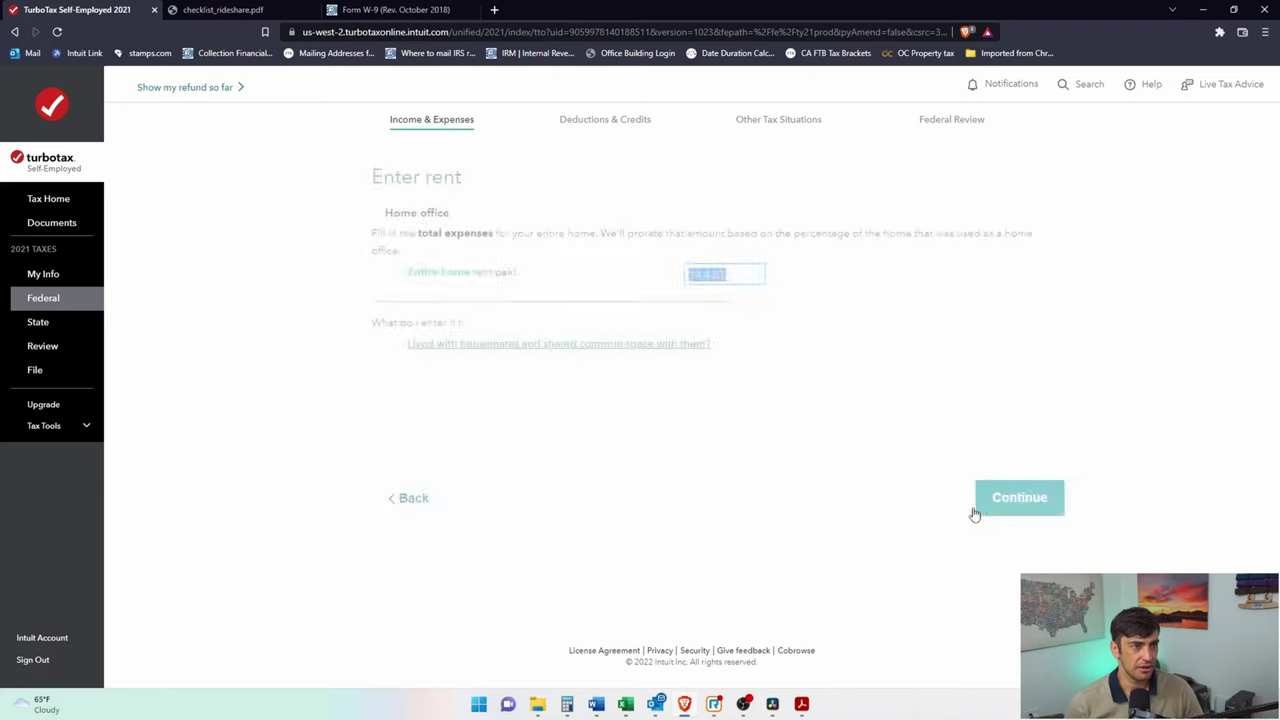
click(975, 508)
click(1008, 597)
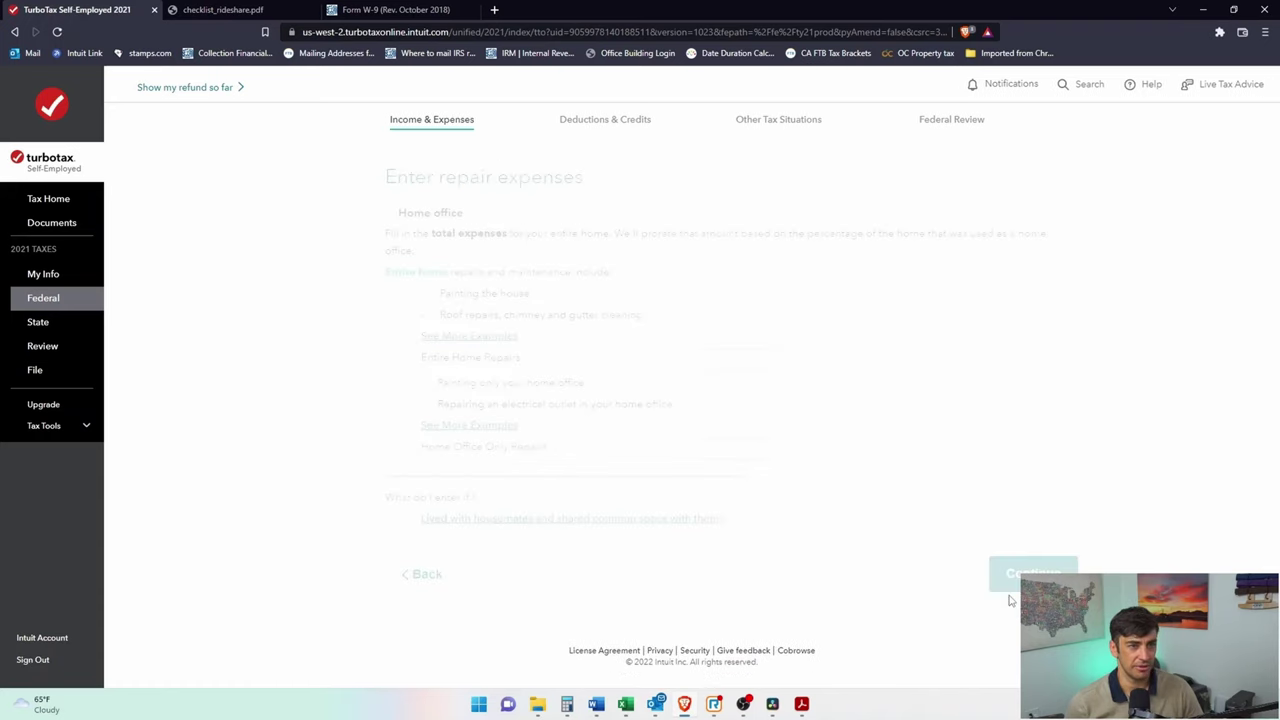
click(998, 574)
click(1010, 485)
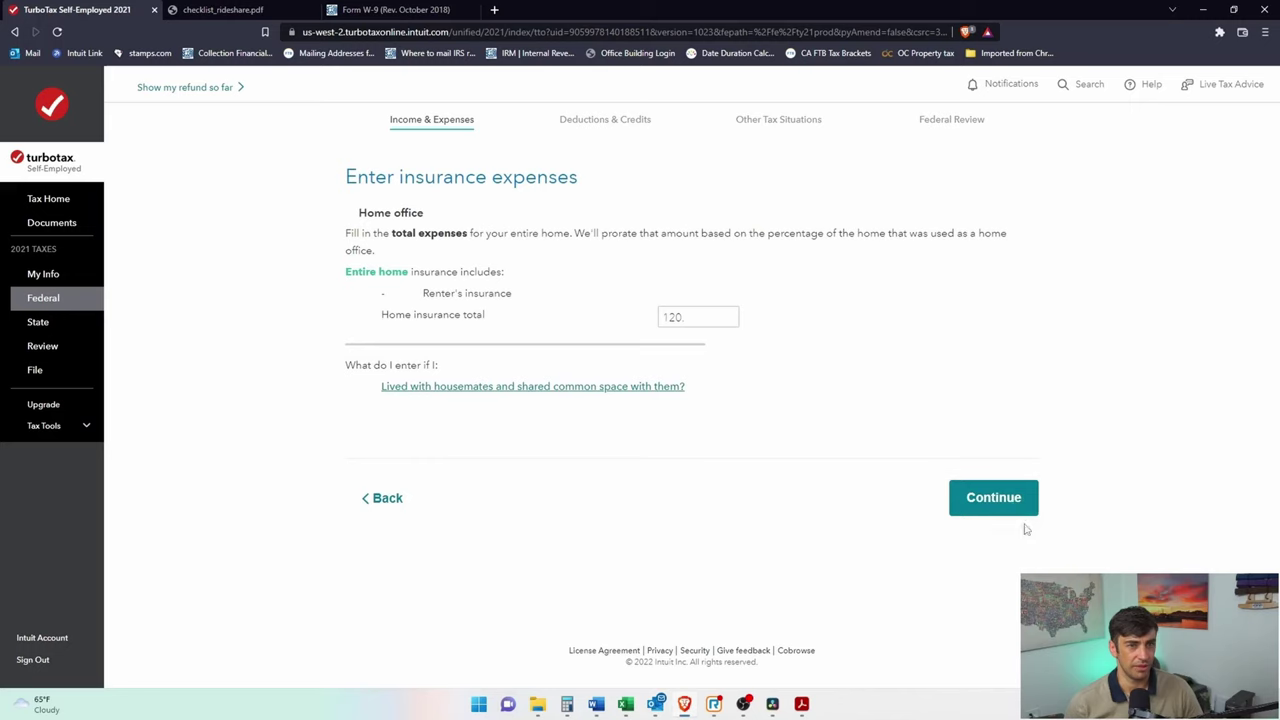
click(1023, 510)
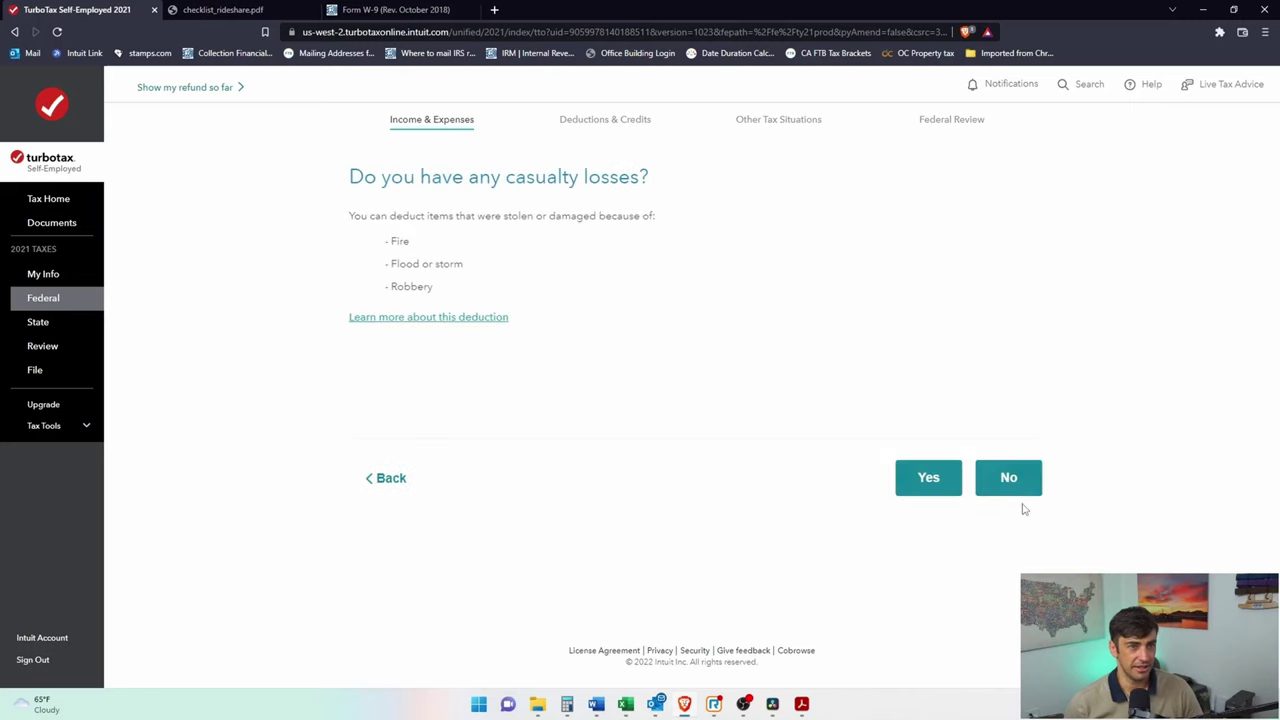
click(1005, 478)
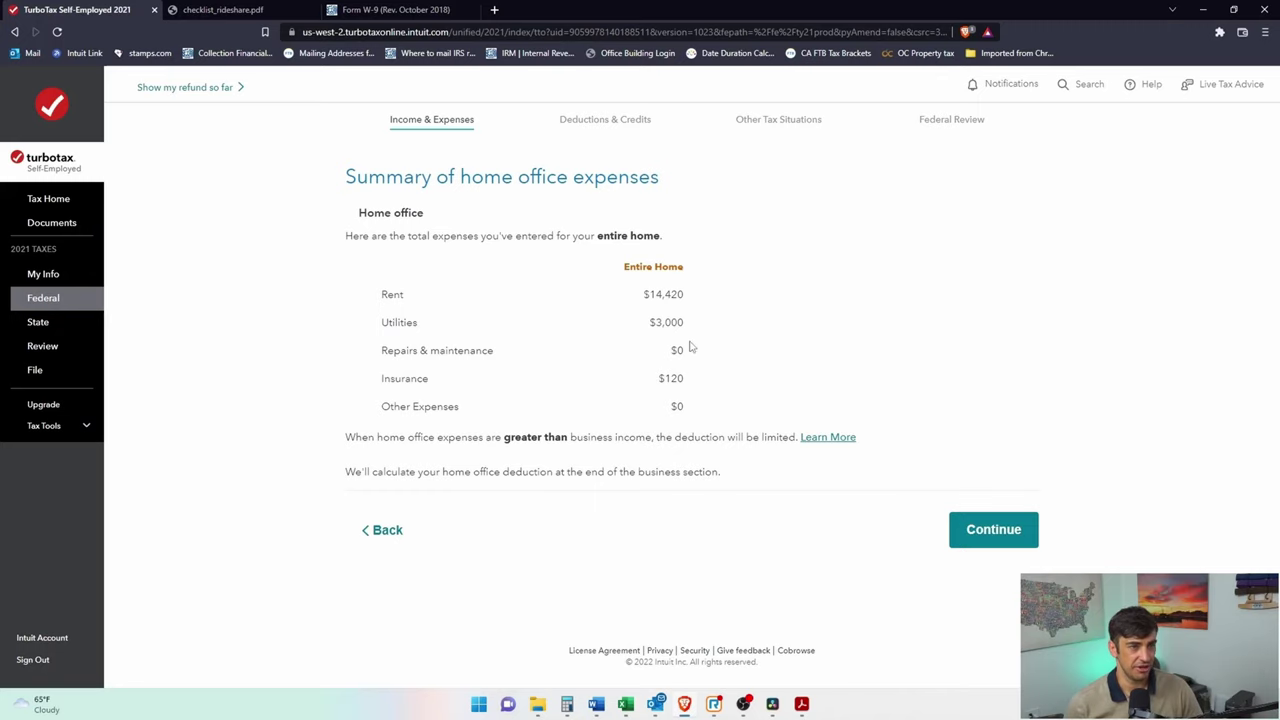
- Accept the expense summary and the non-applicable depreciation page to reach the deduction result
drag(694, 403, 629, 286)
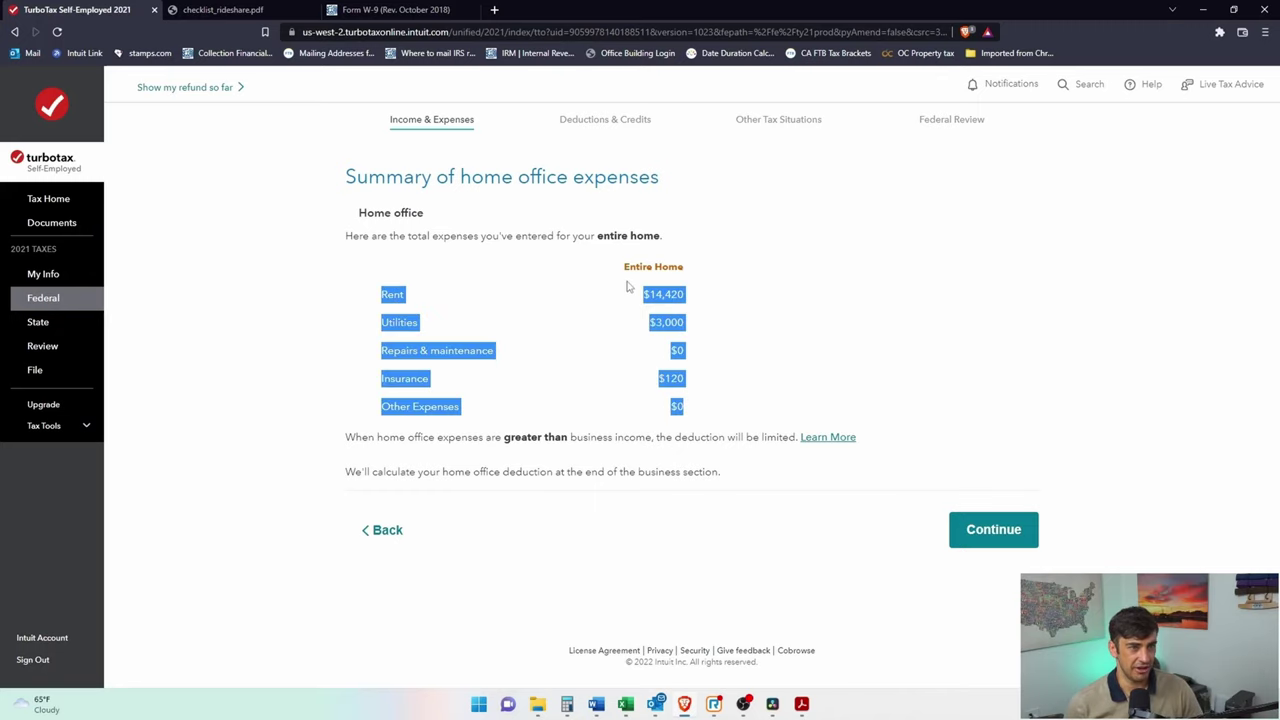
click(980, 531)
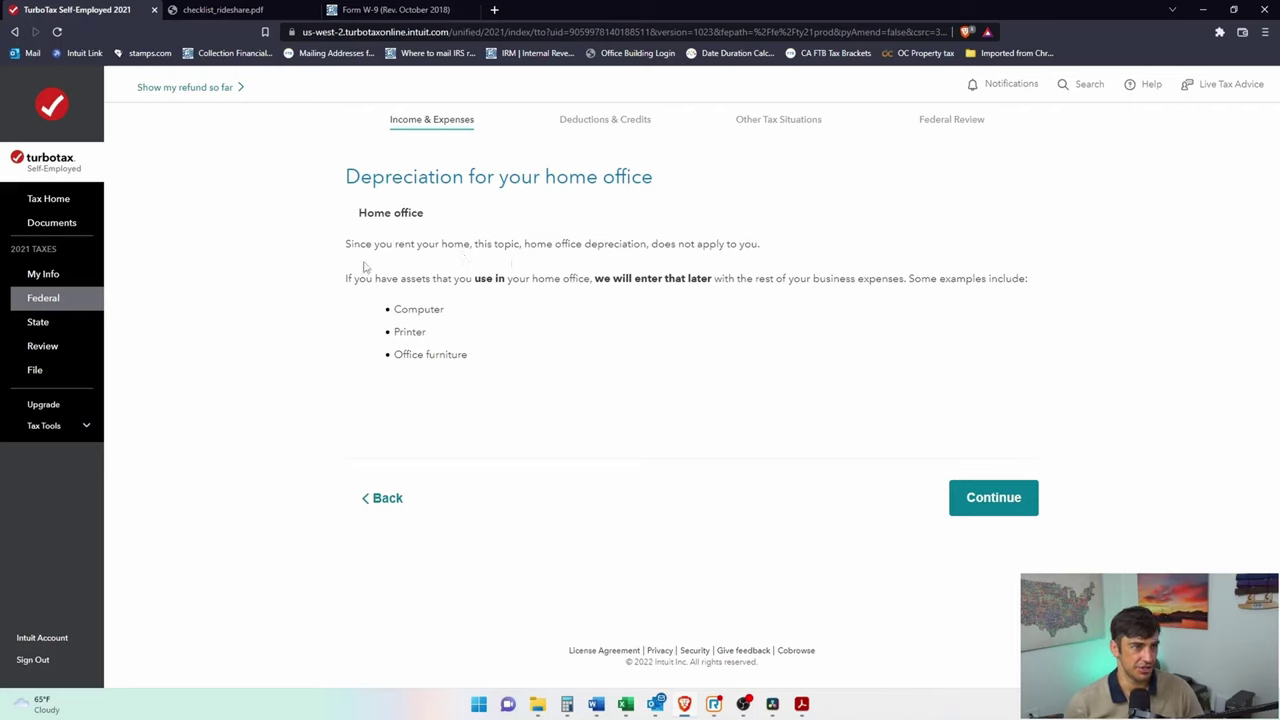
drag(370, 176, 626, 180)
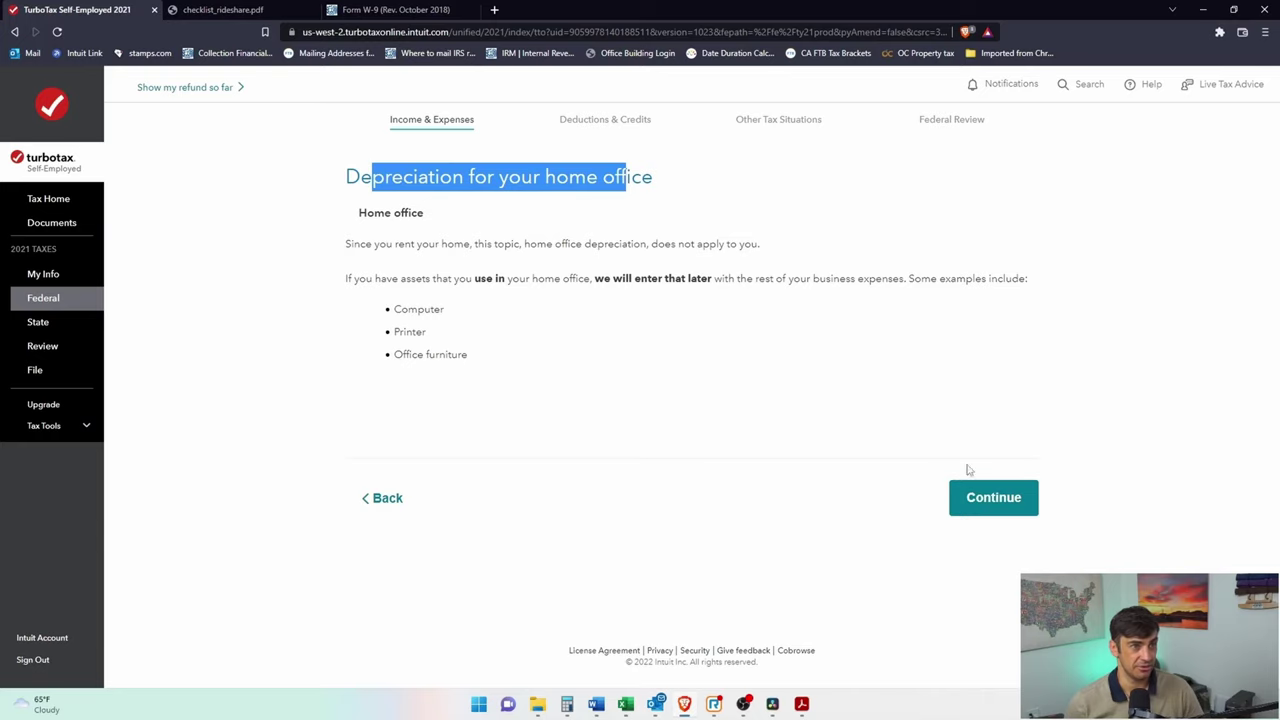
click(1000, 492)
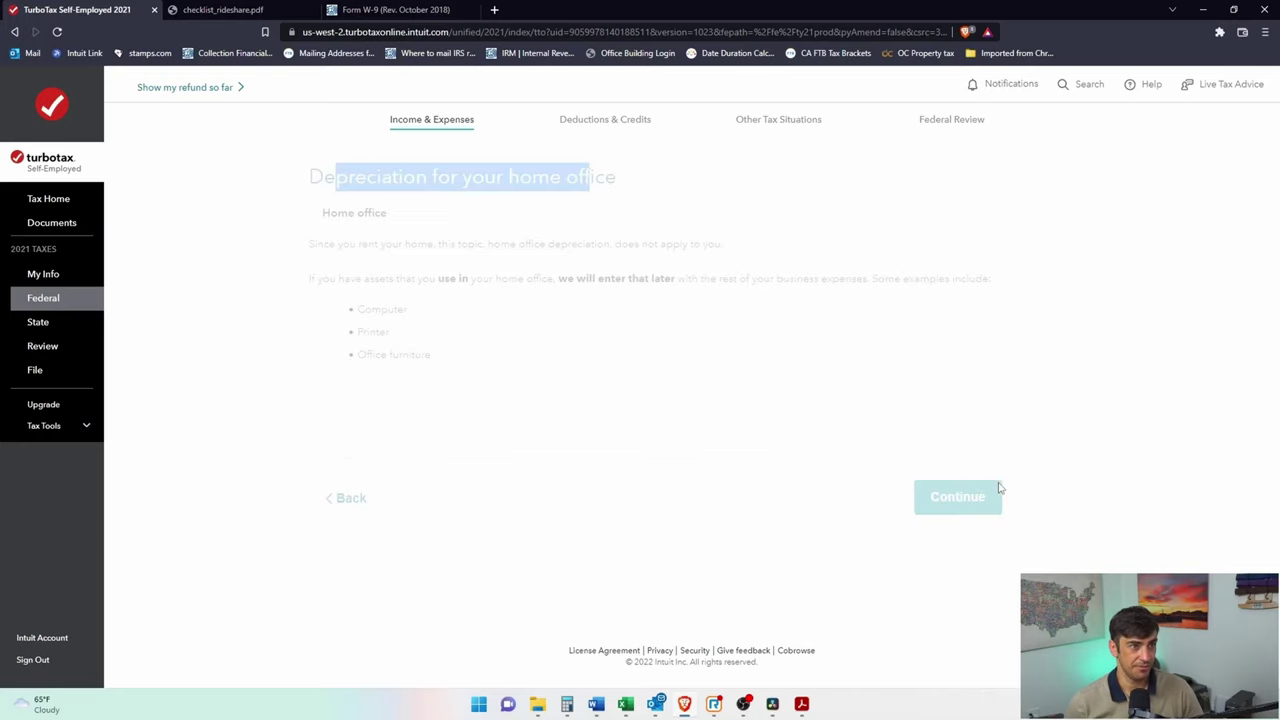
- Accept the $2,193 home office deduction and scroll the Rideshare summary down to the expense list
drag(670, 318, 733, 329)
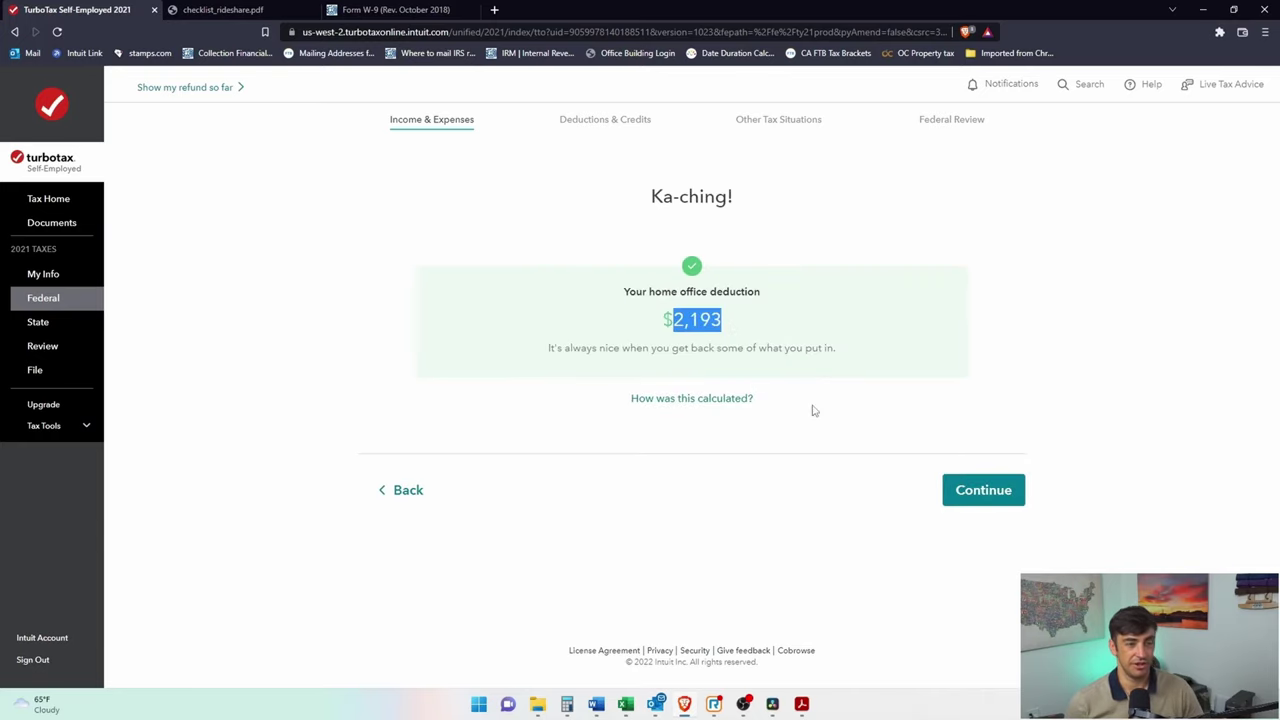
click(812, 409)
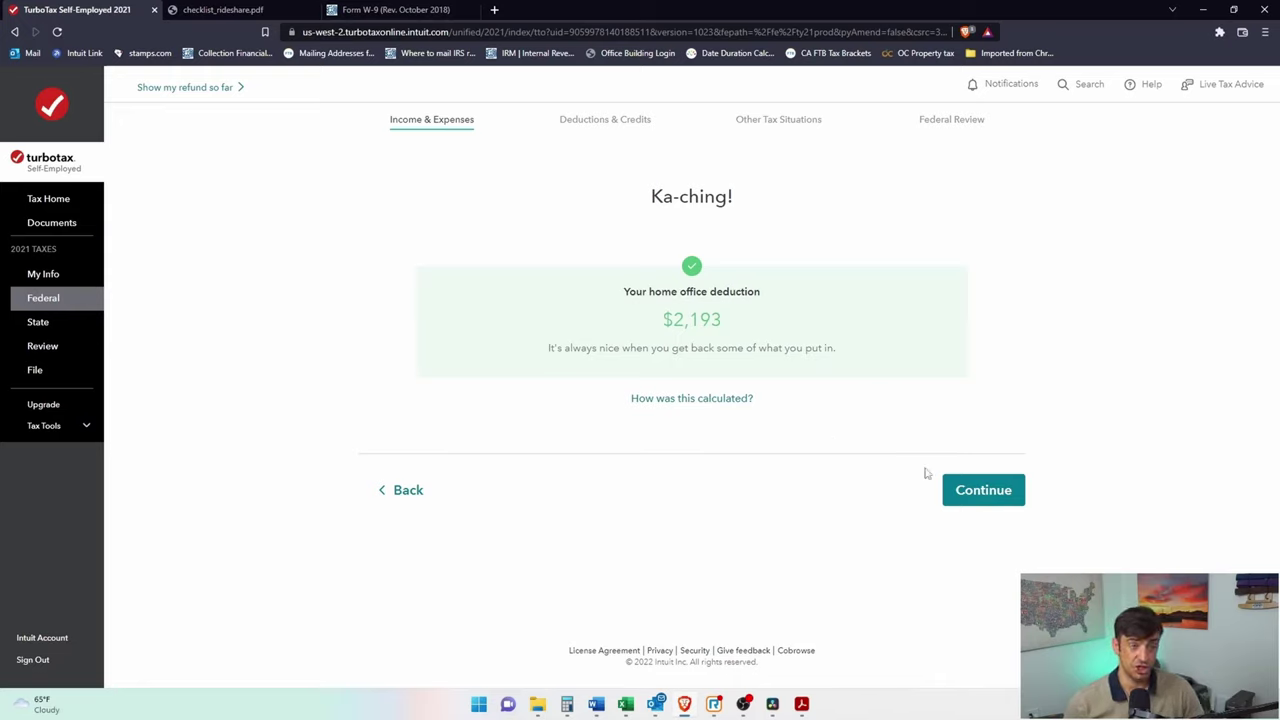
click(985, 491)
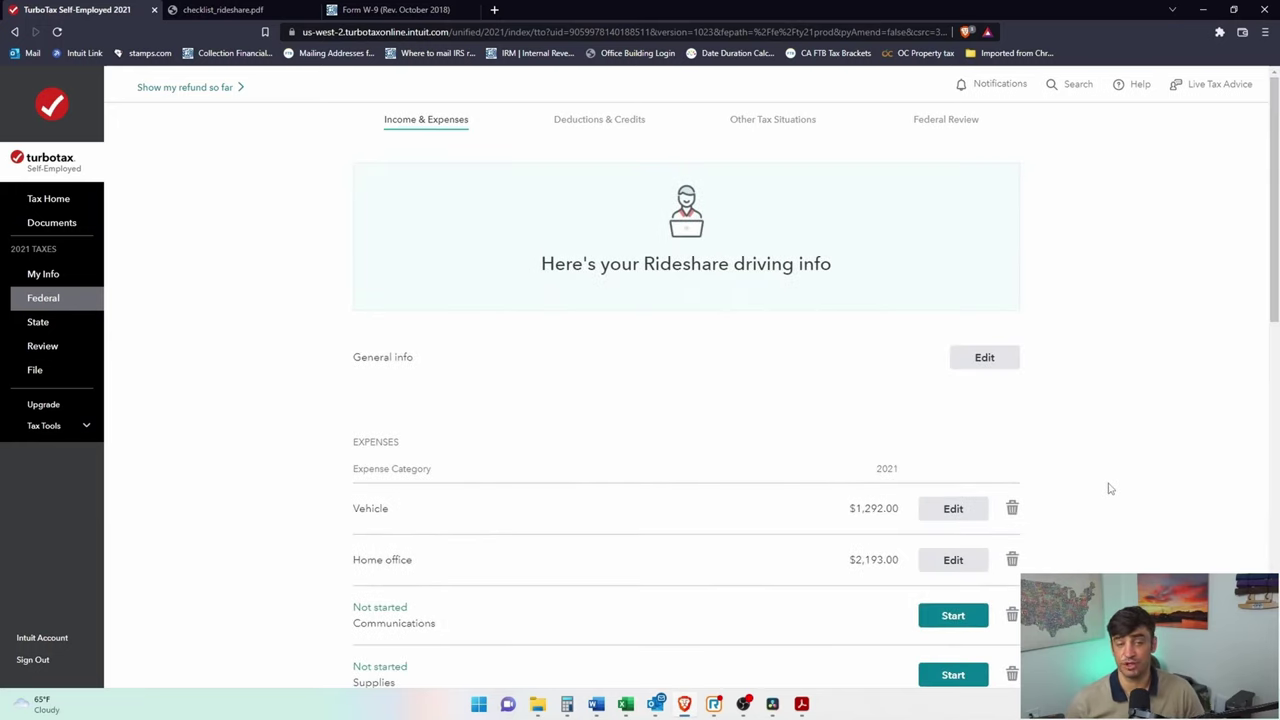
scroll(1126, 391, down, 3)
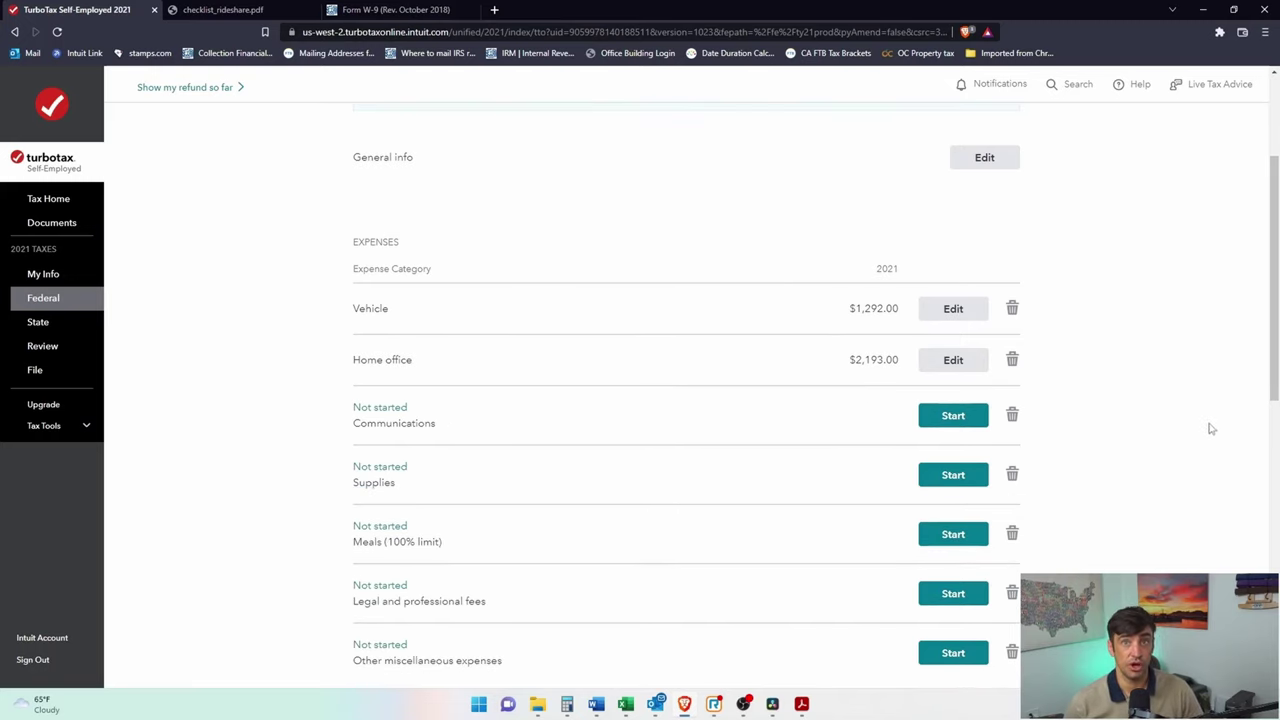
scroll(1262, 446, down, 1)
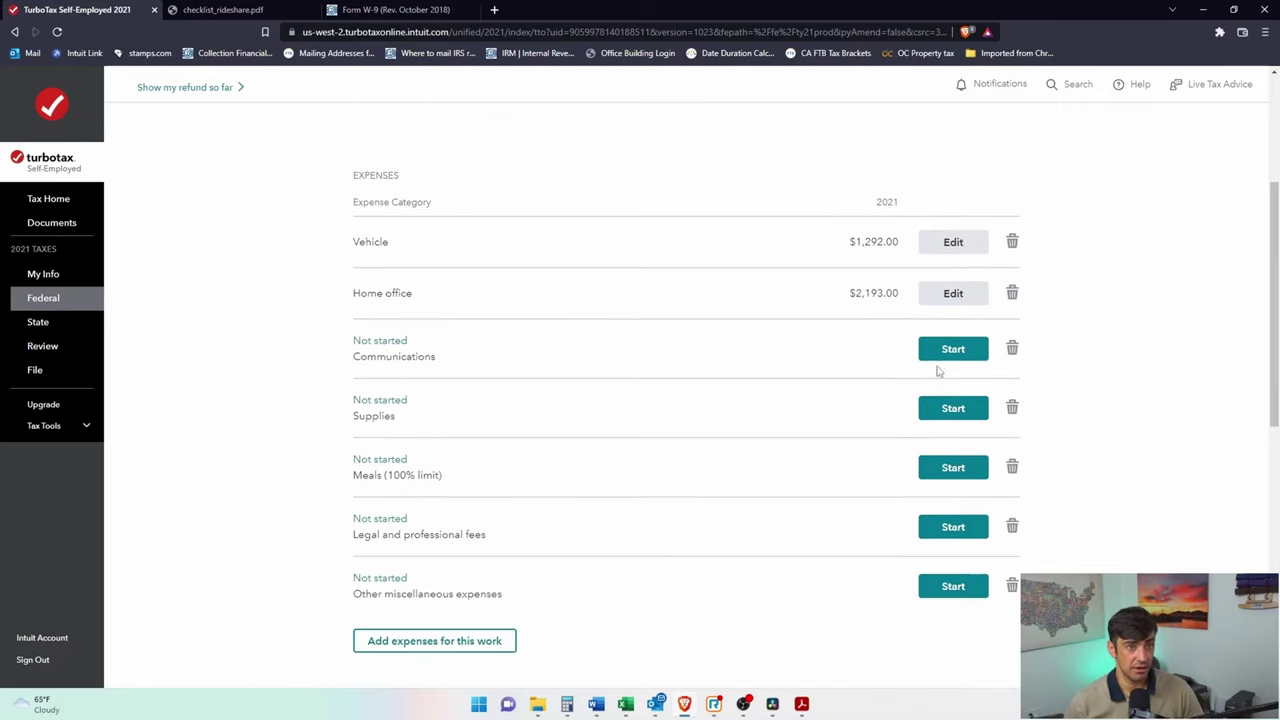
- Add a Communications expense described as 'Phone' for $1,200
click(937, 362)
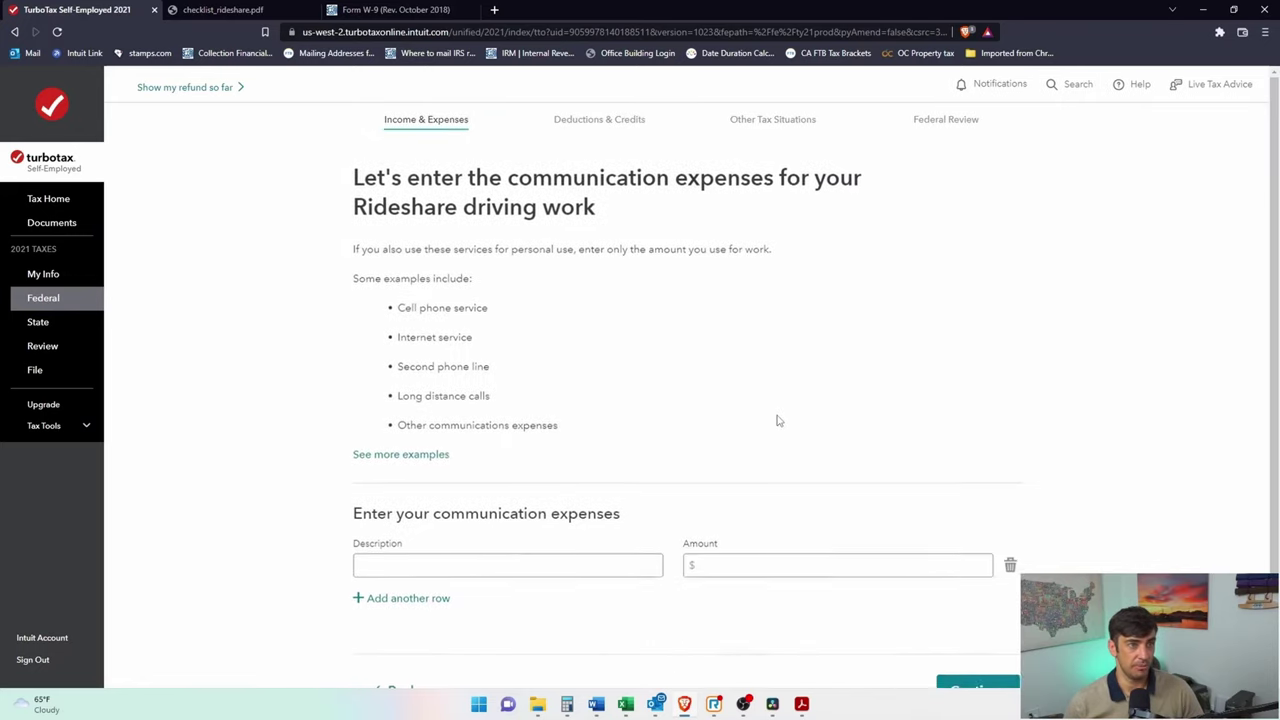
scroll(680, 465, down, 1)
click(583, 500)
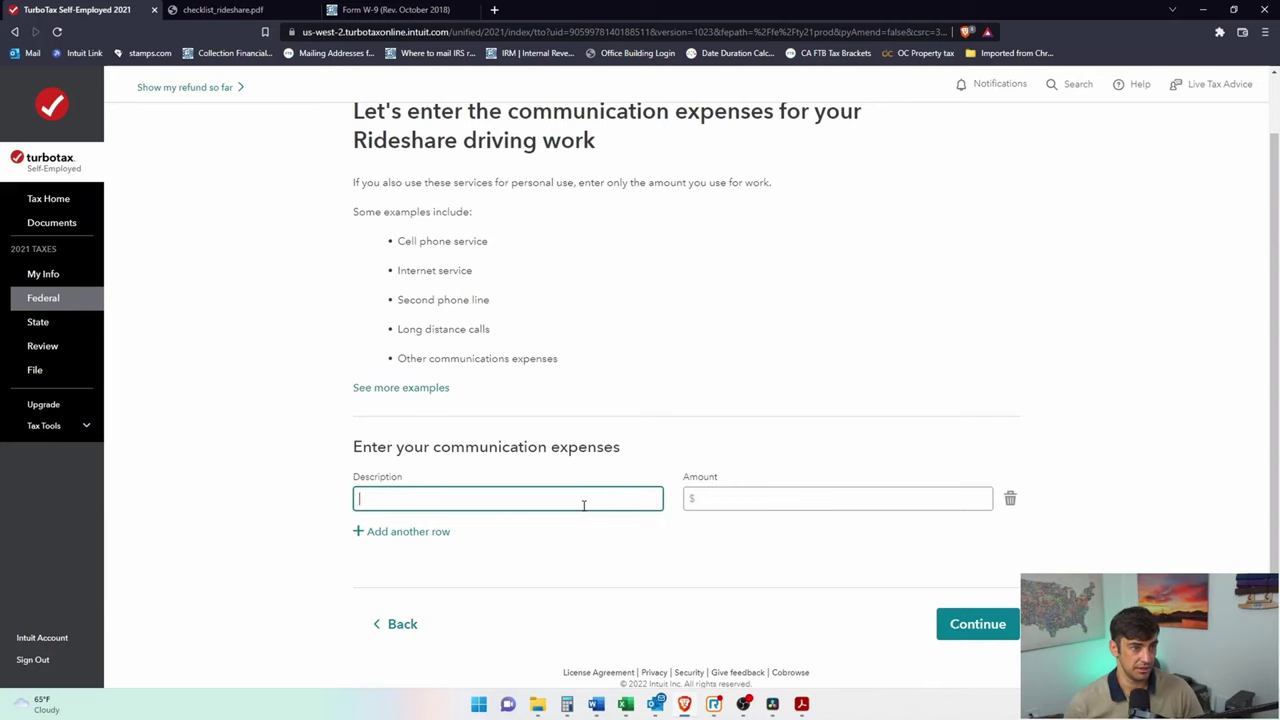
text(Phone)
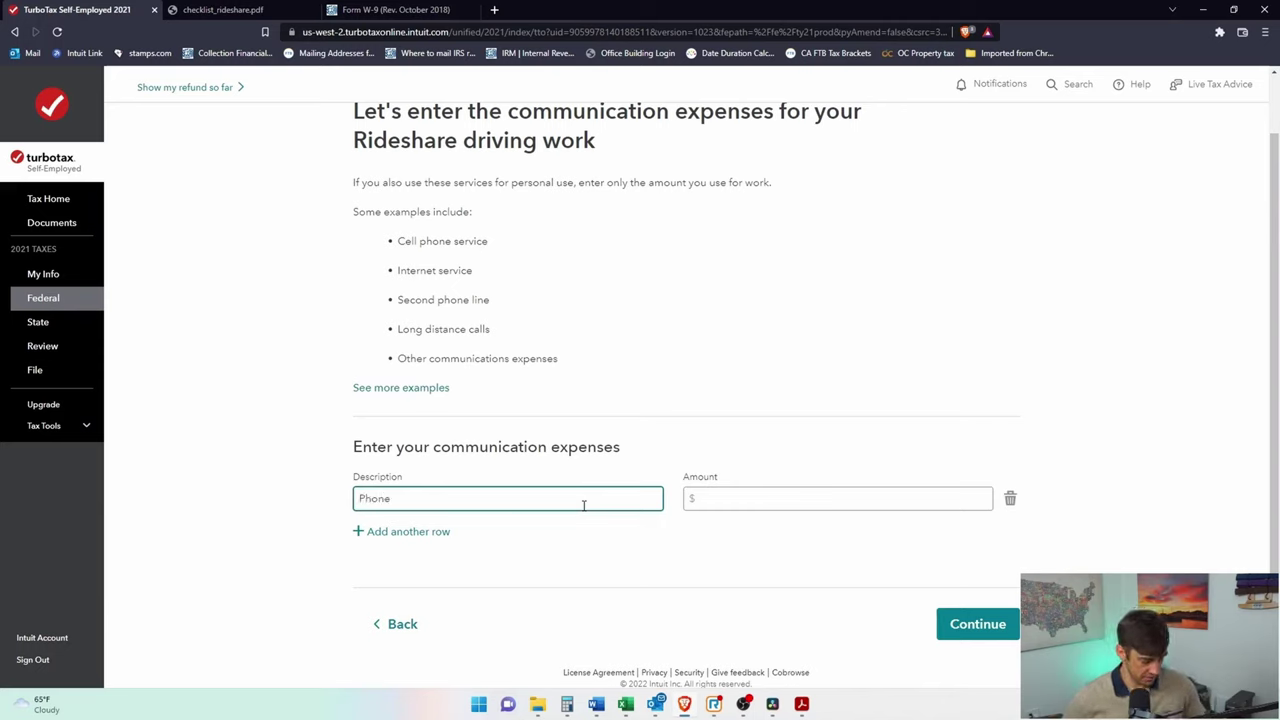
key(Tab)
text(1,200)
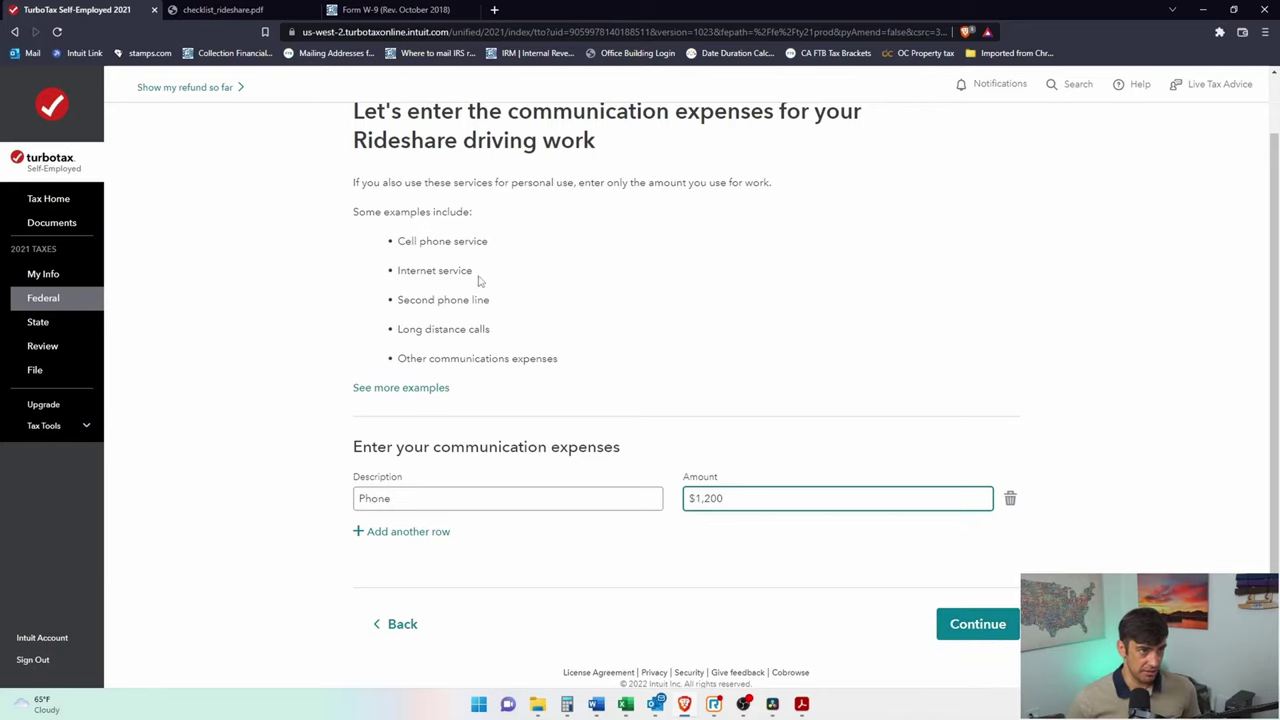
drag(499, 329, 420, 243)
click(700, 405)
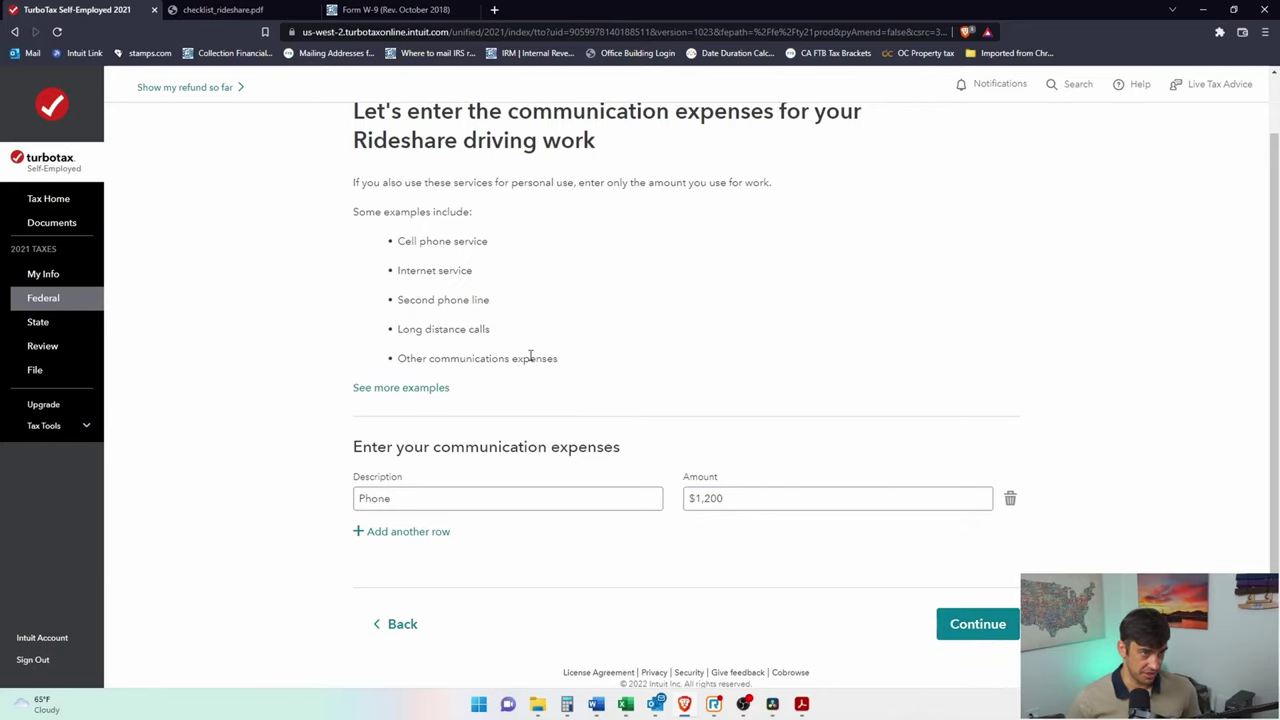
click(965, 618)
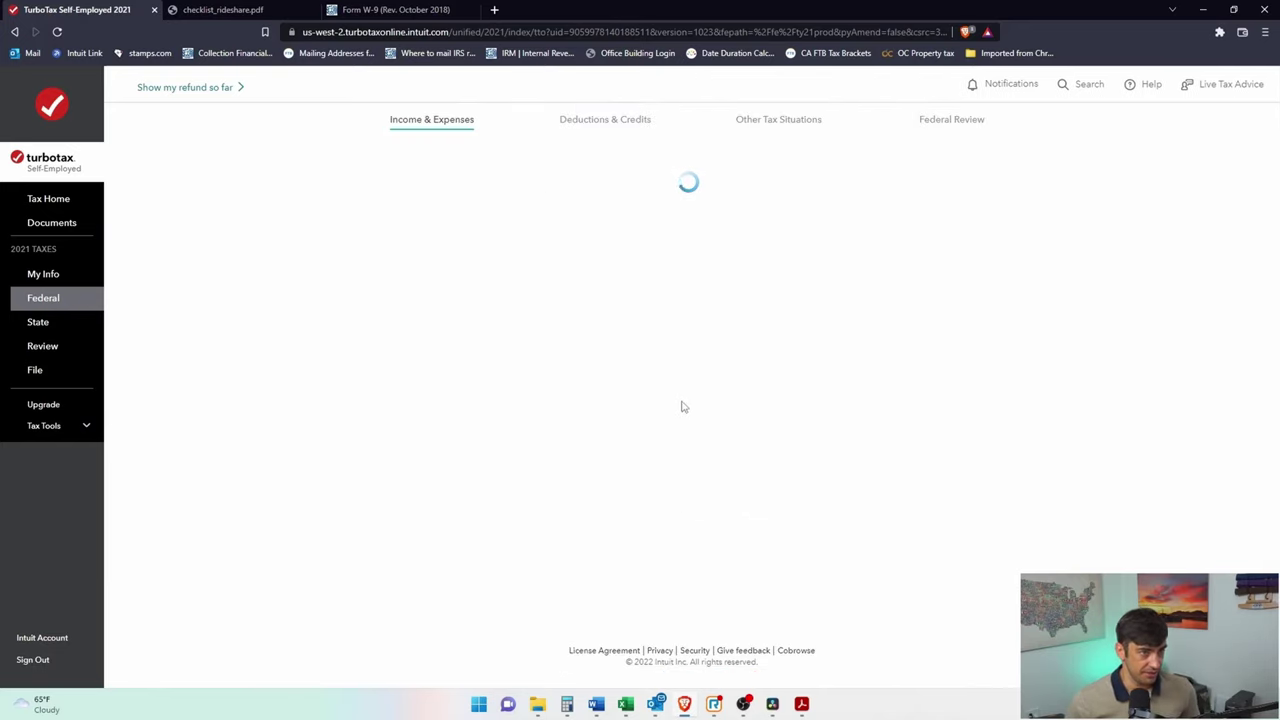
scroll(740, 440, down, 2)
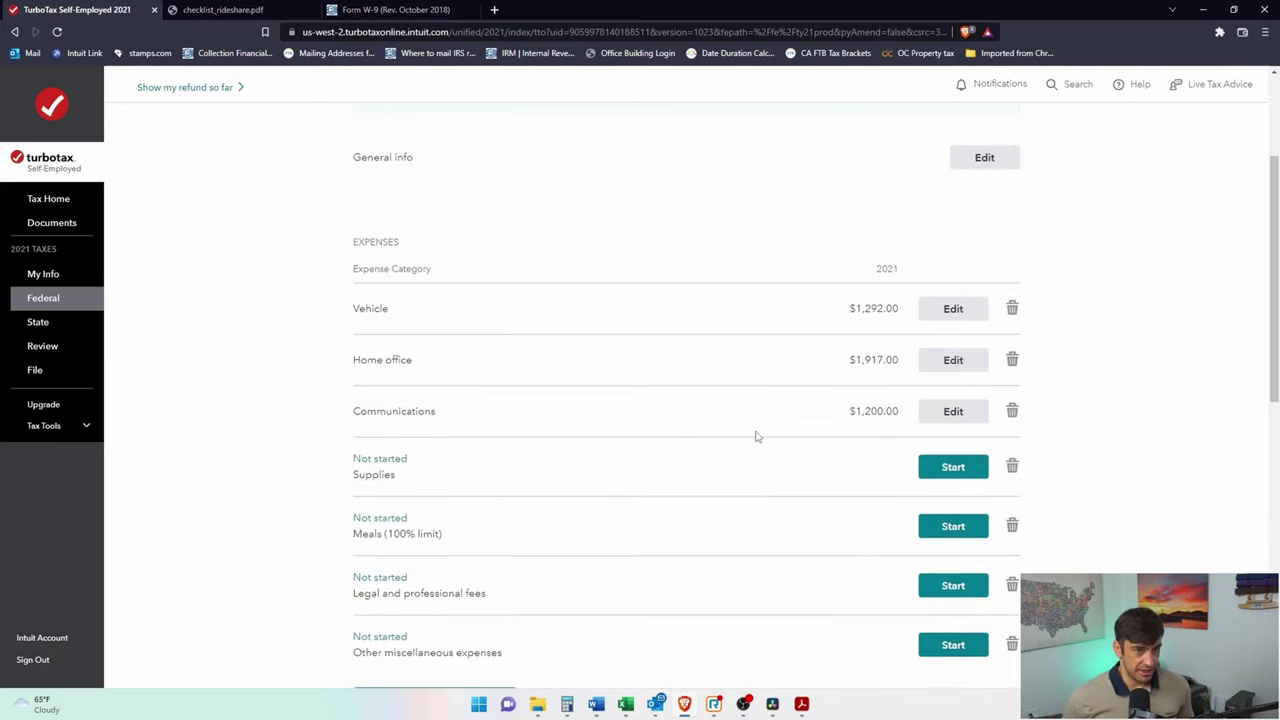
click(948, 470)
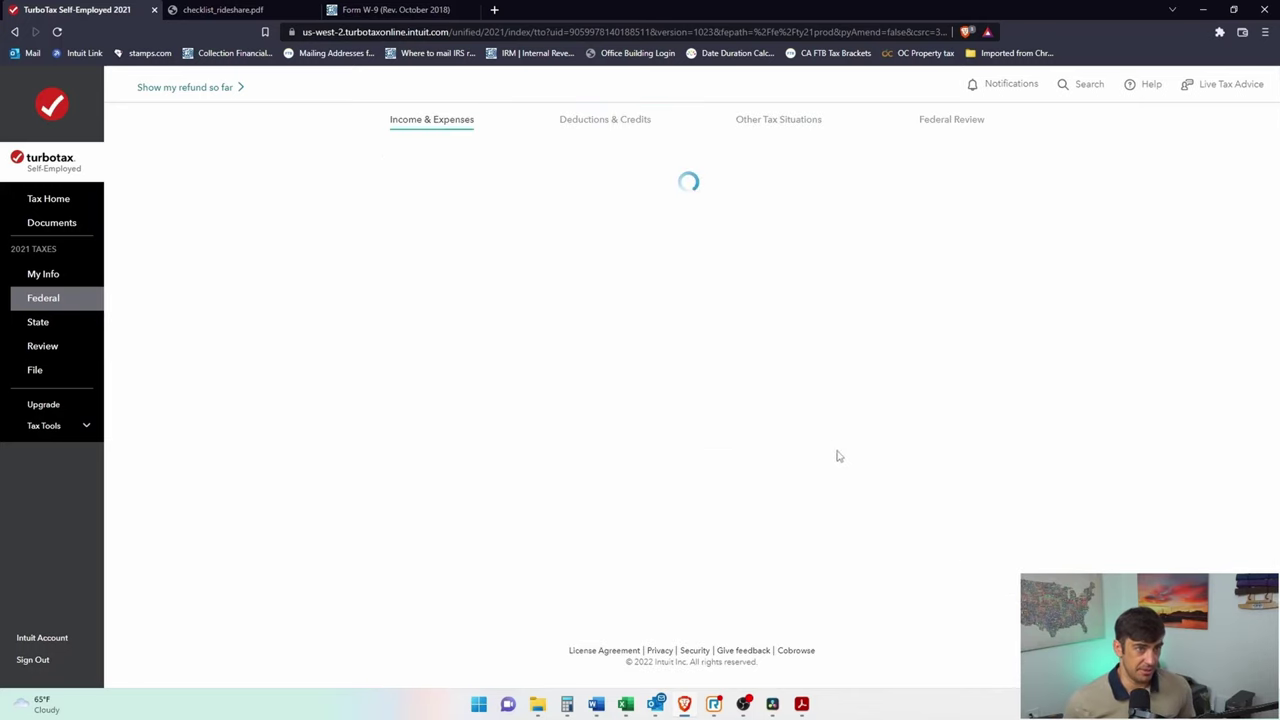
- Start a supplies expense described as 'Supplies', then switch to the Excel profit and loss workbook
click(489, 535)
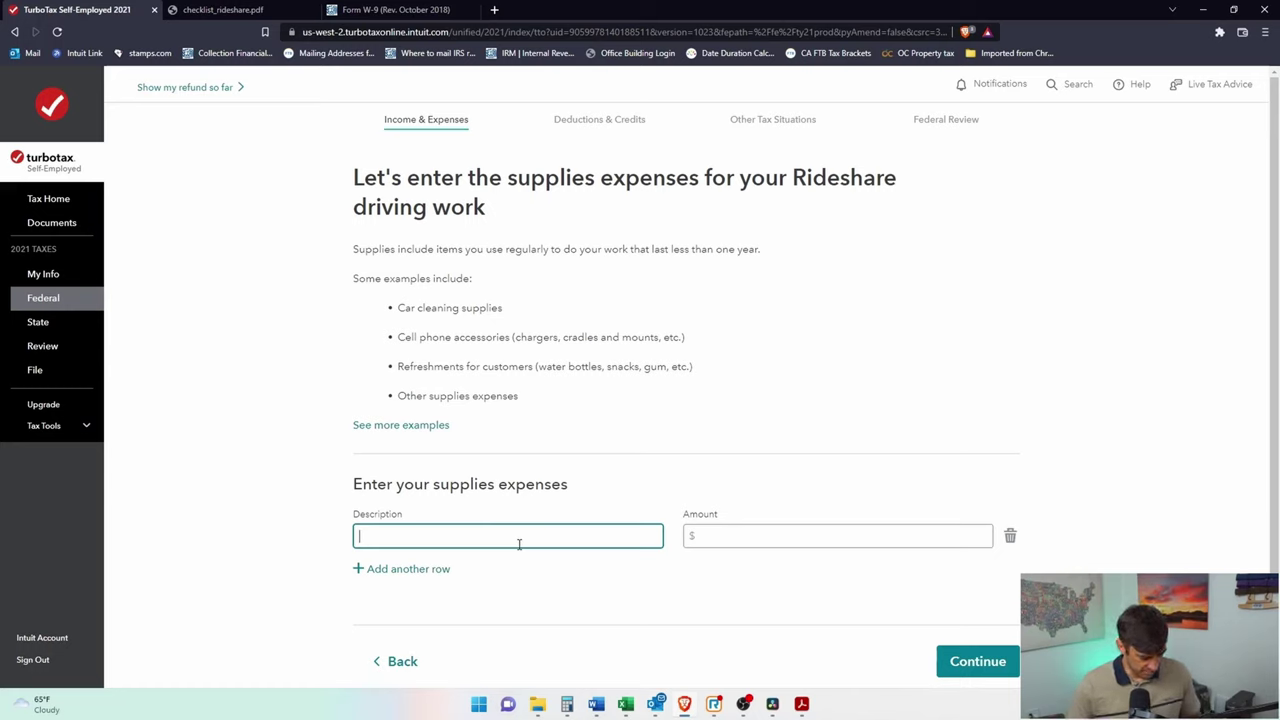
text(Supplies)
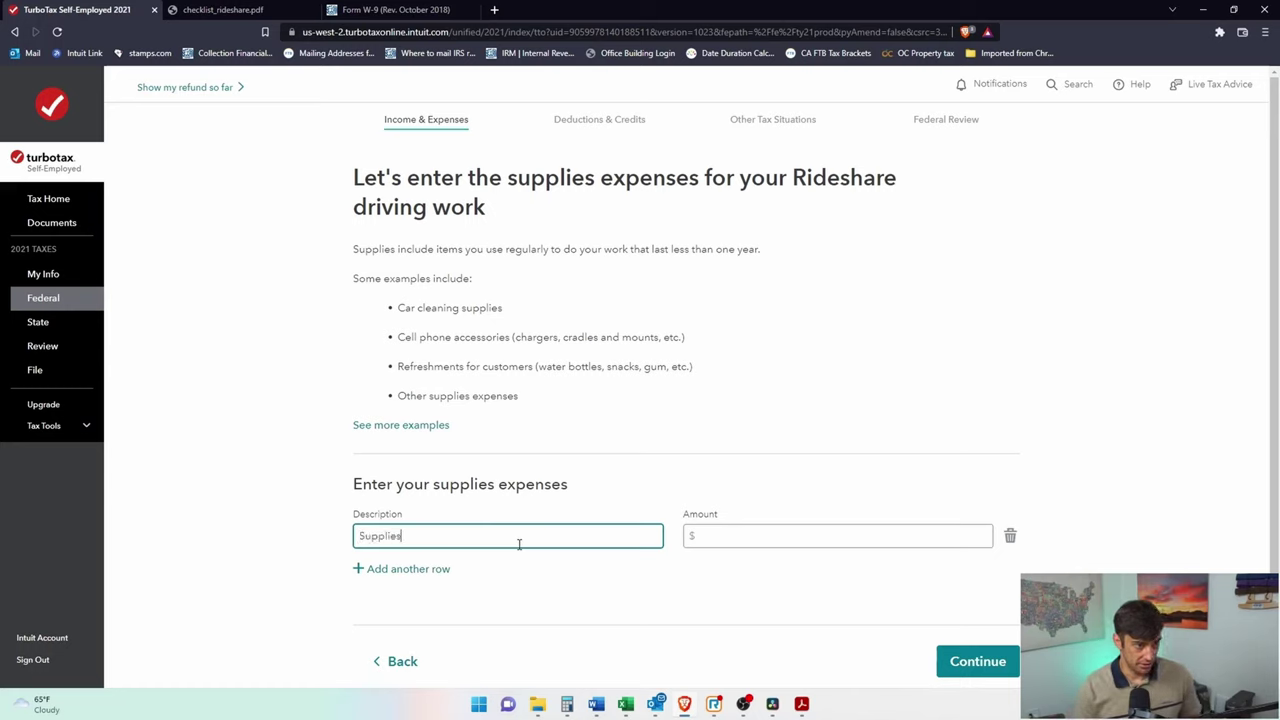
key(Tab)
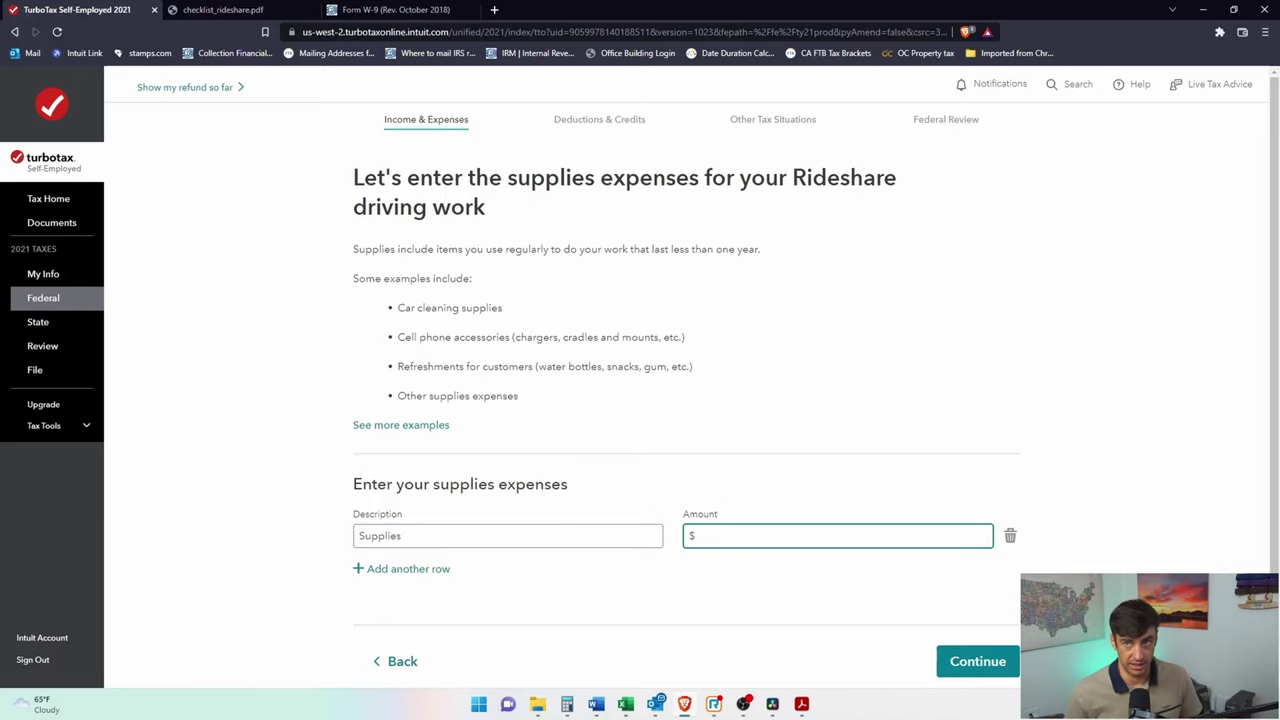
key(alt+Tab)
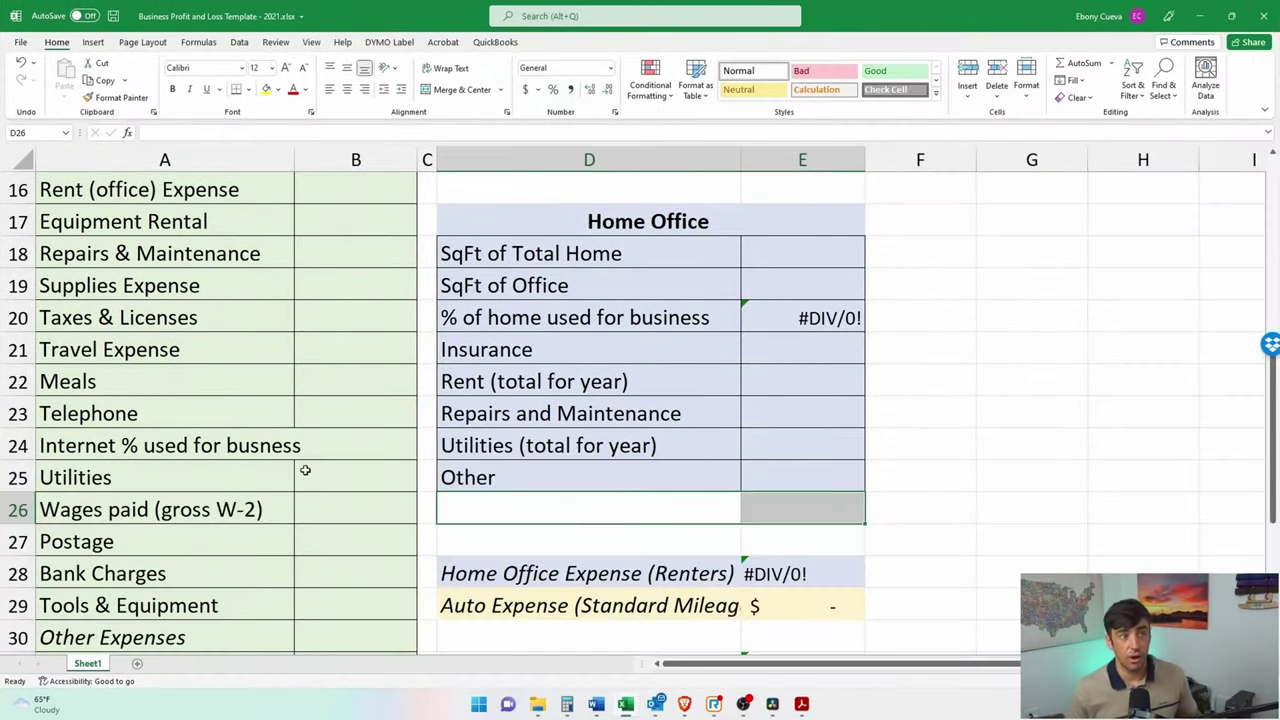
- Look up the Supplies Expense amount in row 19 of the profit and loss template
scroll(673, 350, up, 5)
scroll(309, 335, down, 3)
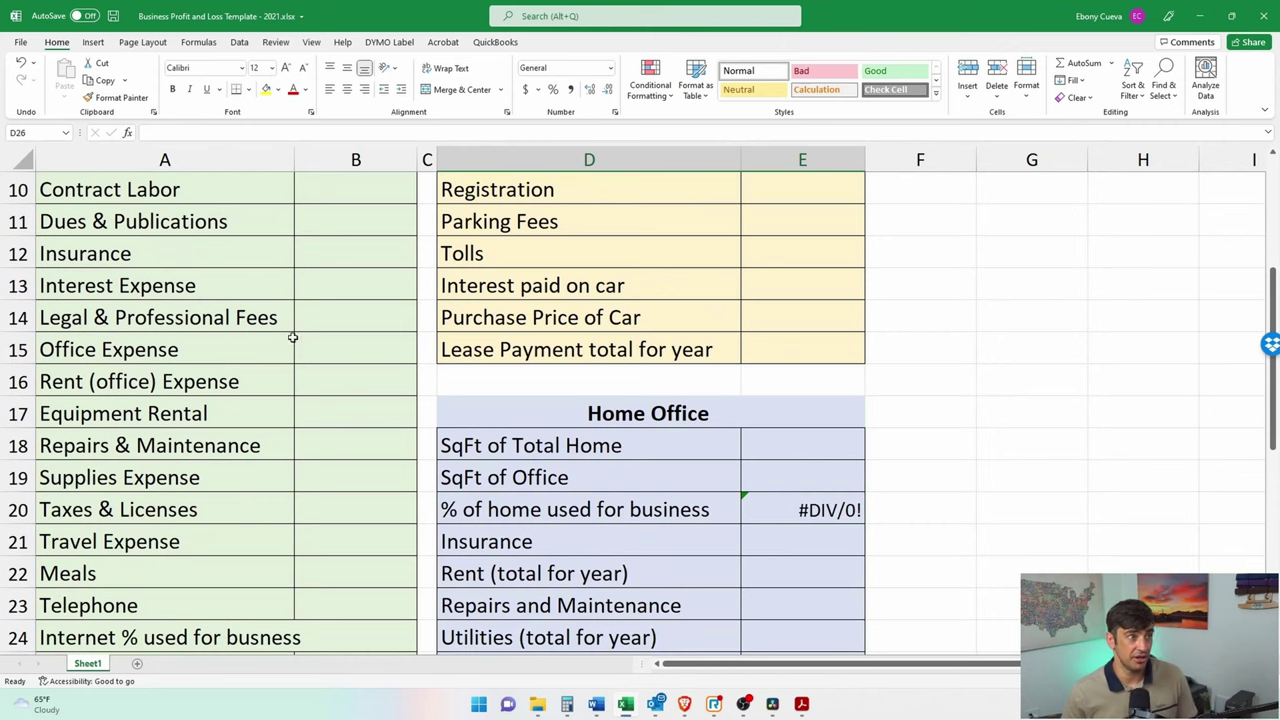
click(220, 478)
click(395, 480)
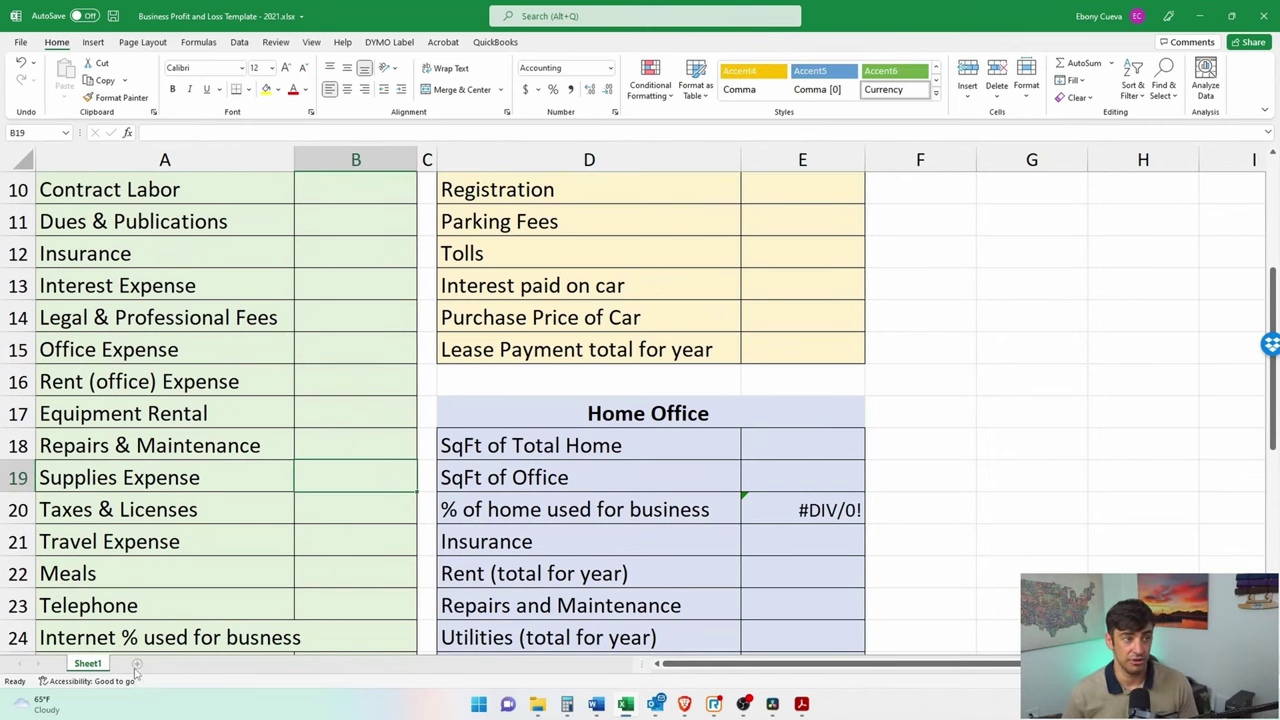
click(138, 665)
click(87, 664)
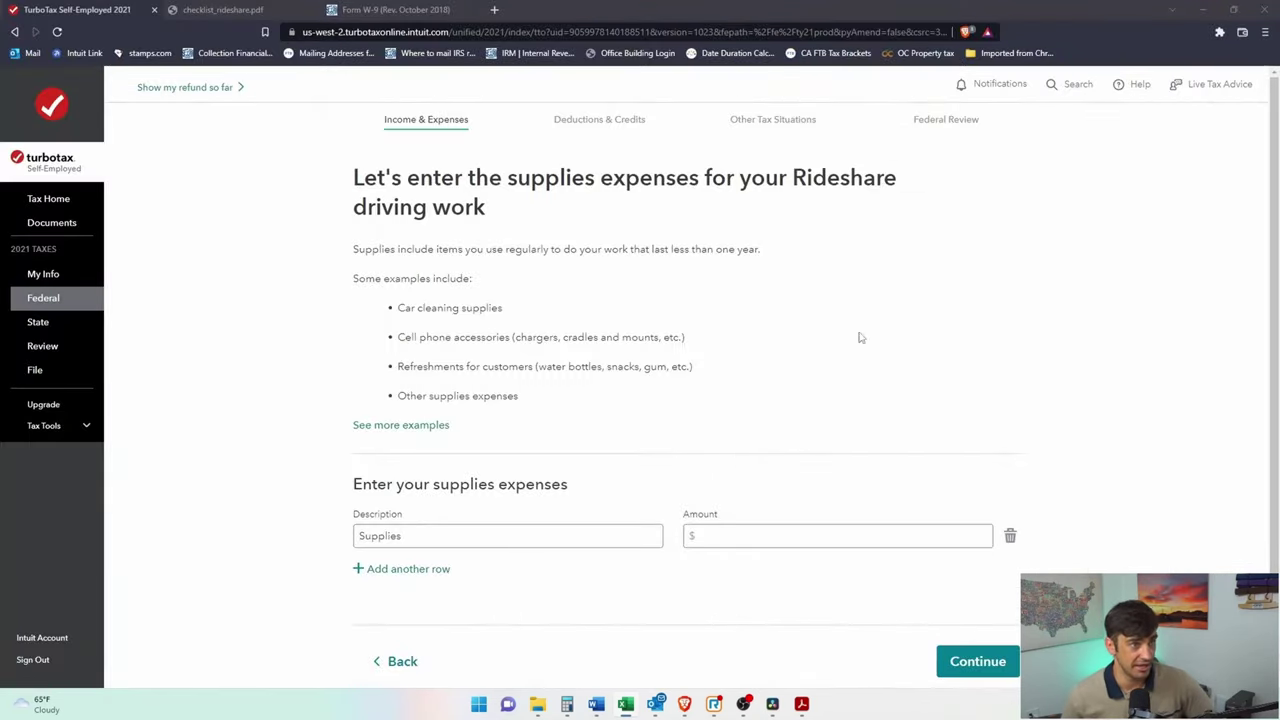
- Enter $442 as the supplies amount, save it, and review the Rideshare expense summary
click(860, 530)
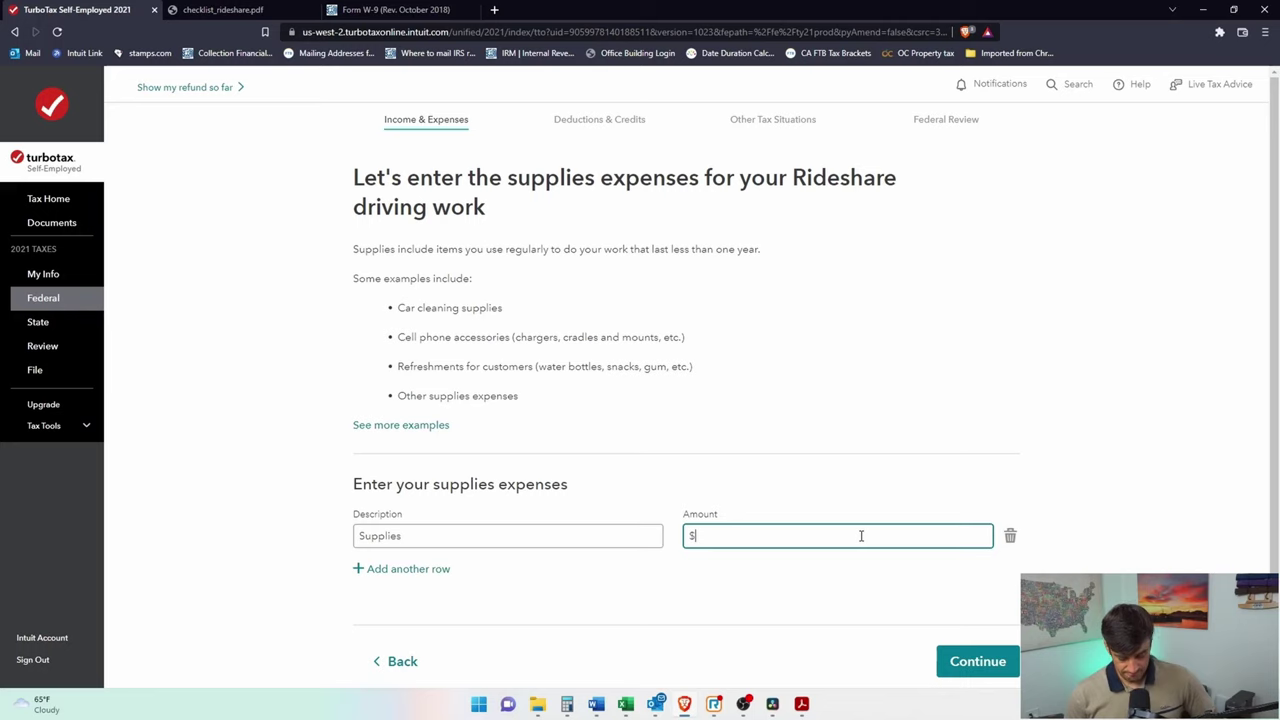
text(4)
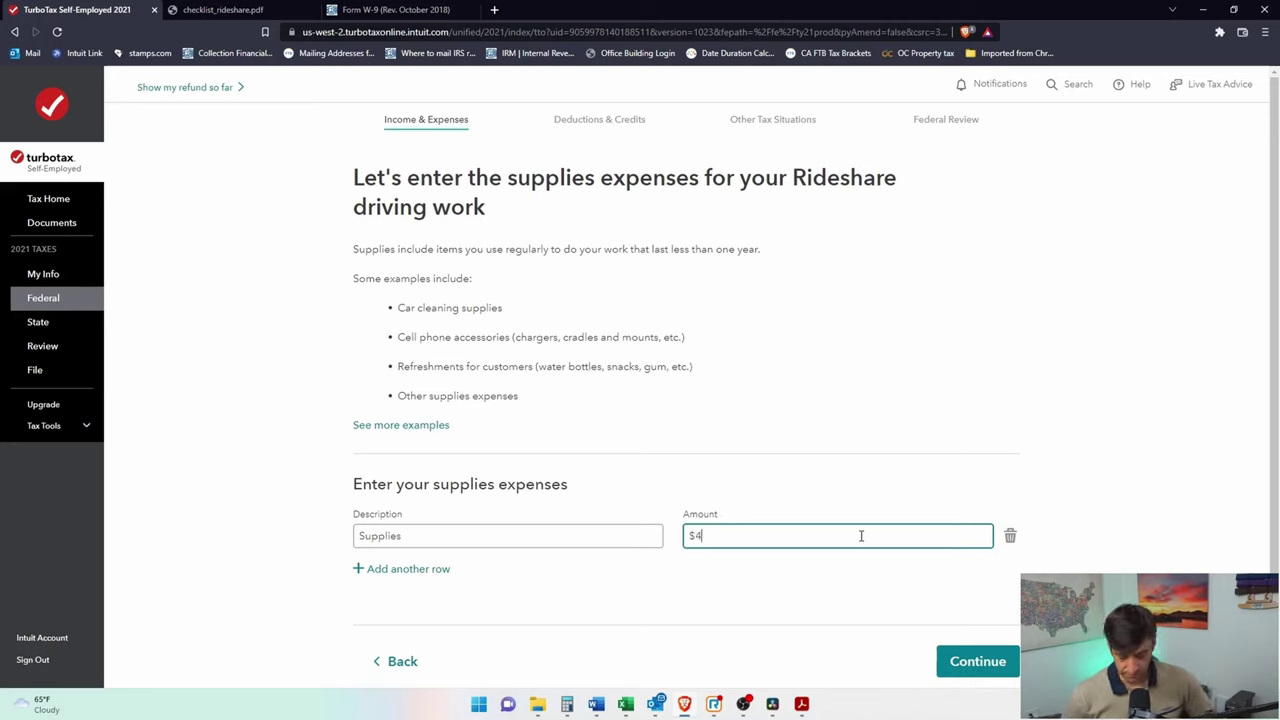
text(00)
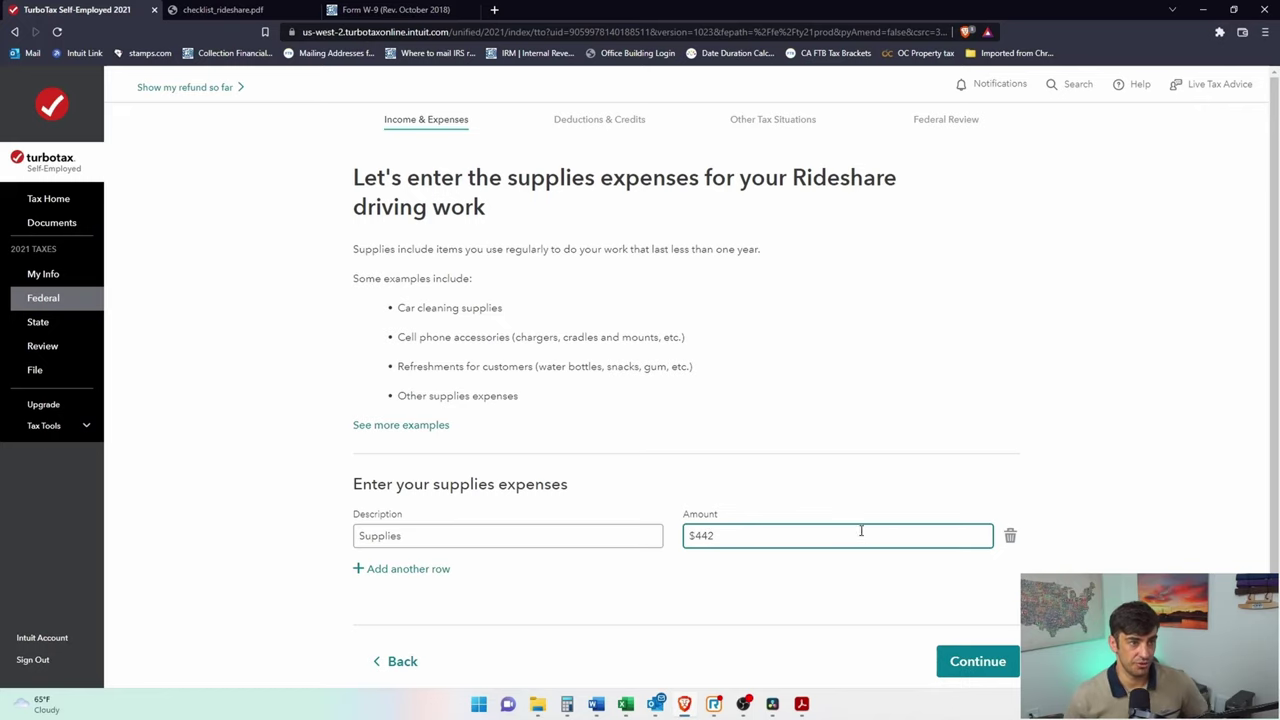
click(977, 663)
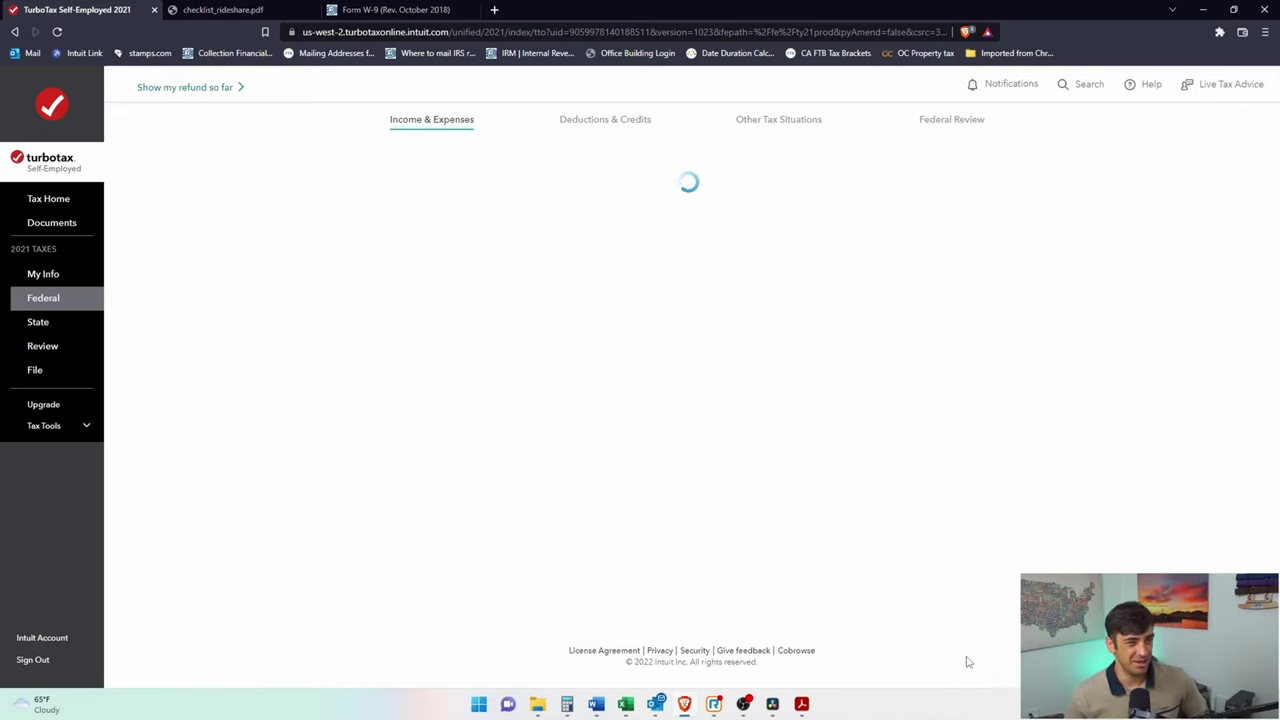
scroll(1078, 446, down, 2)
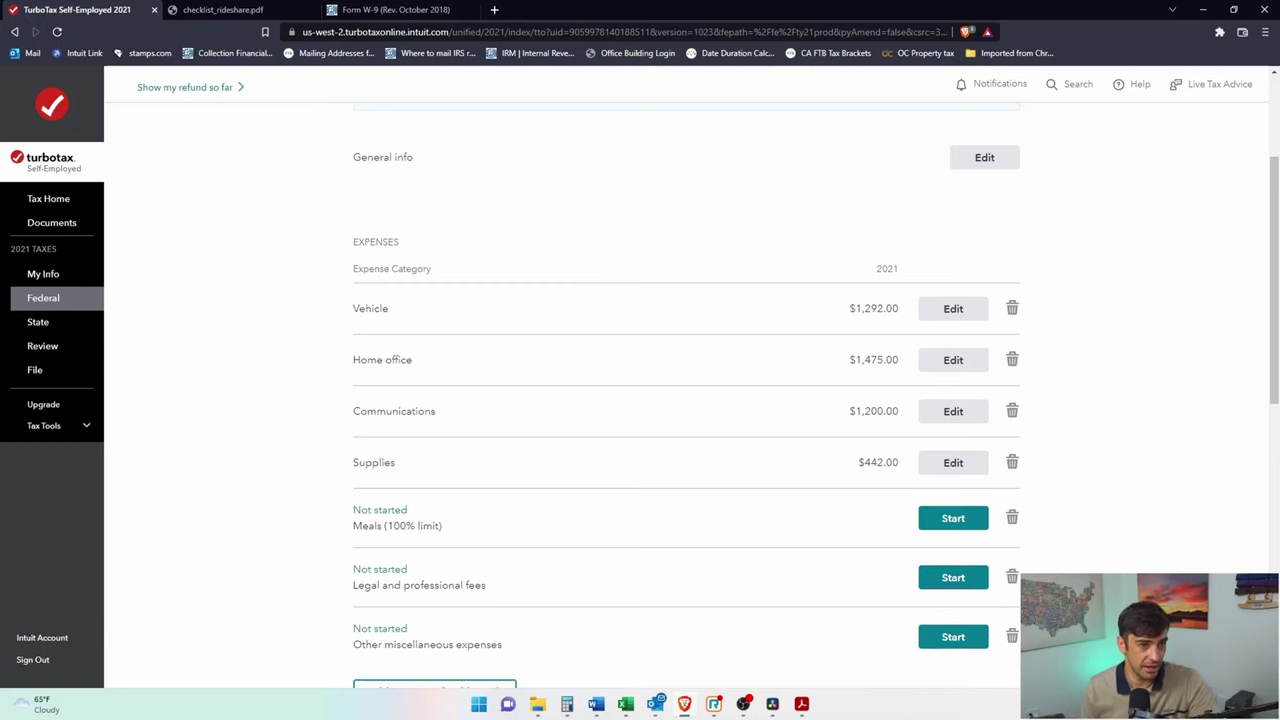
scroll(593, 603, down, 2)
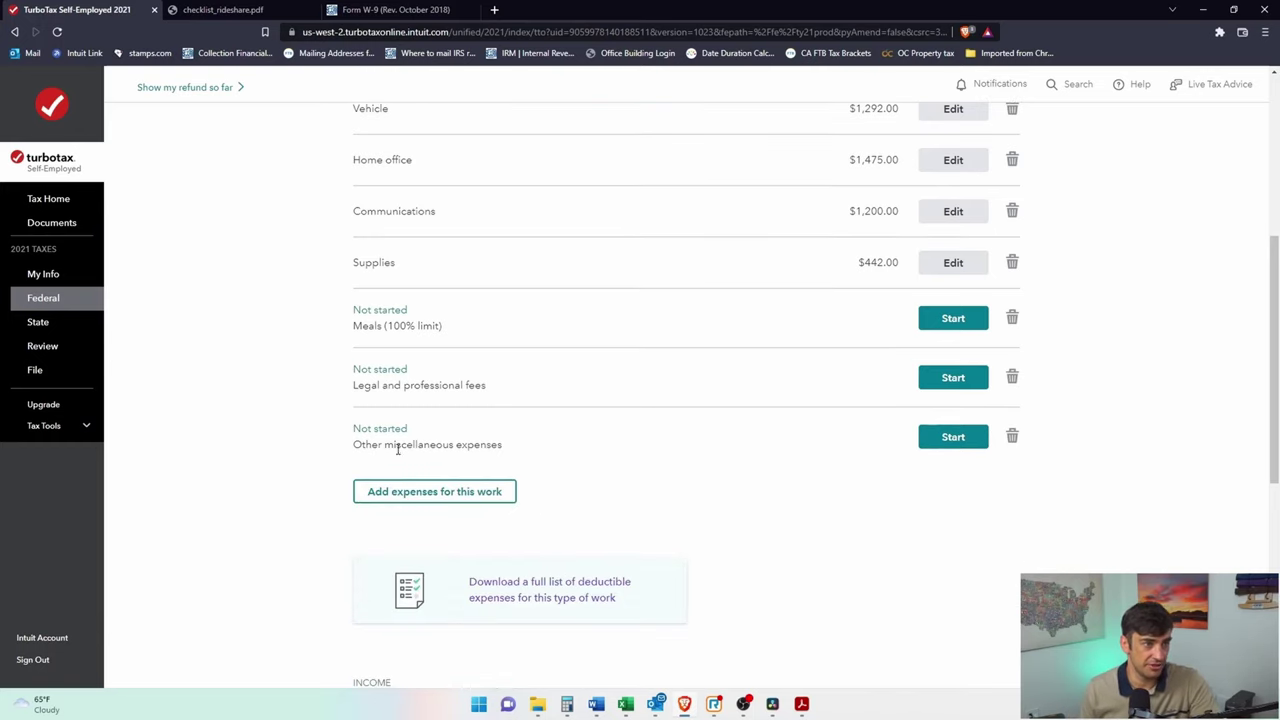
- Start an other miscellaneous expense and enter the $1,096.02 amount
click(974, 447)
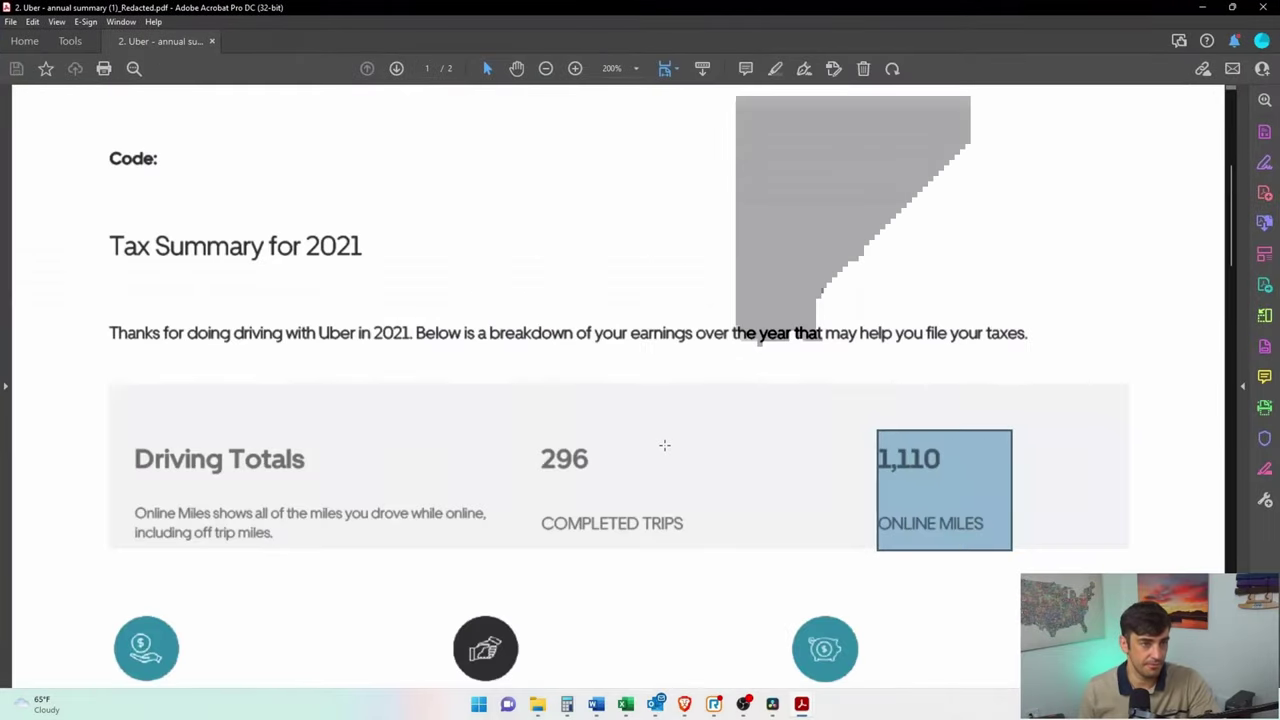
scroll(664, 445, down, 5)
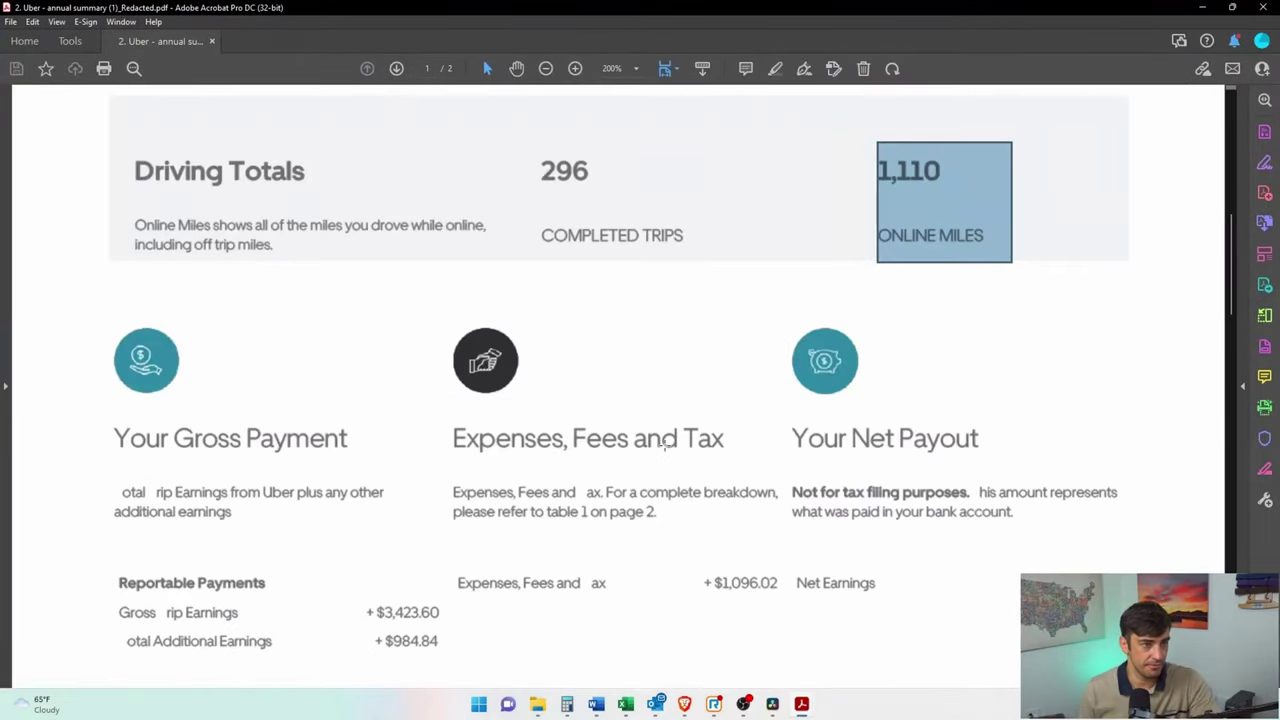
scroll(664, 445, down, 1)
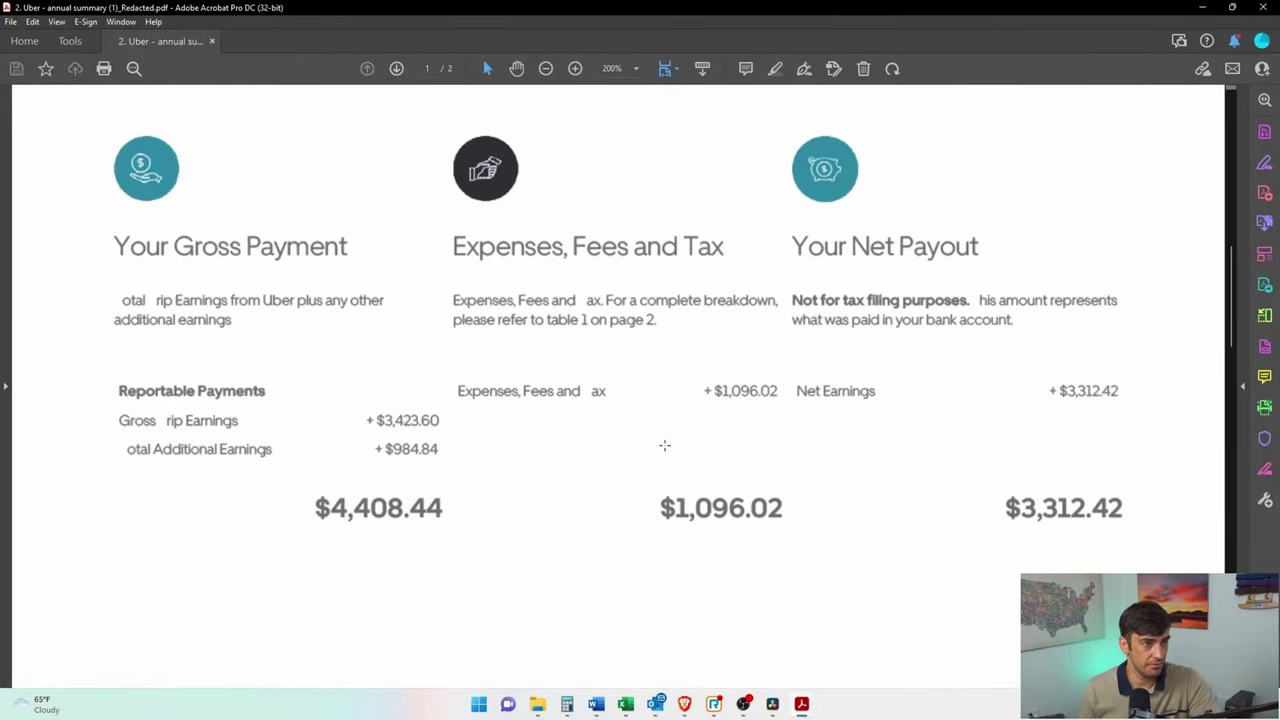
drag(461, 373, 822, 540)
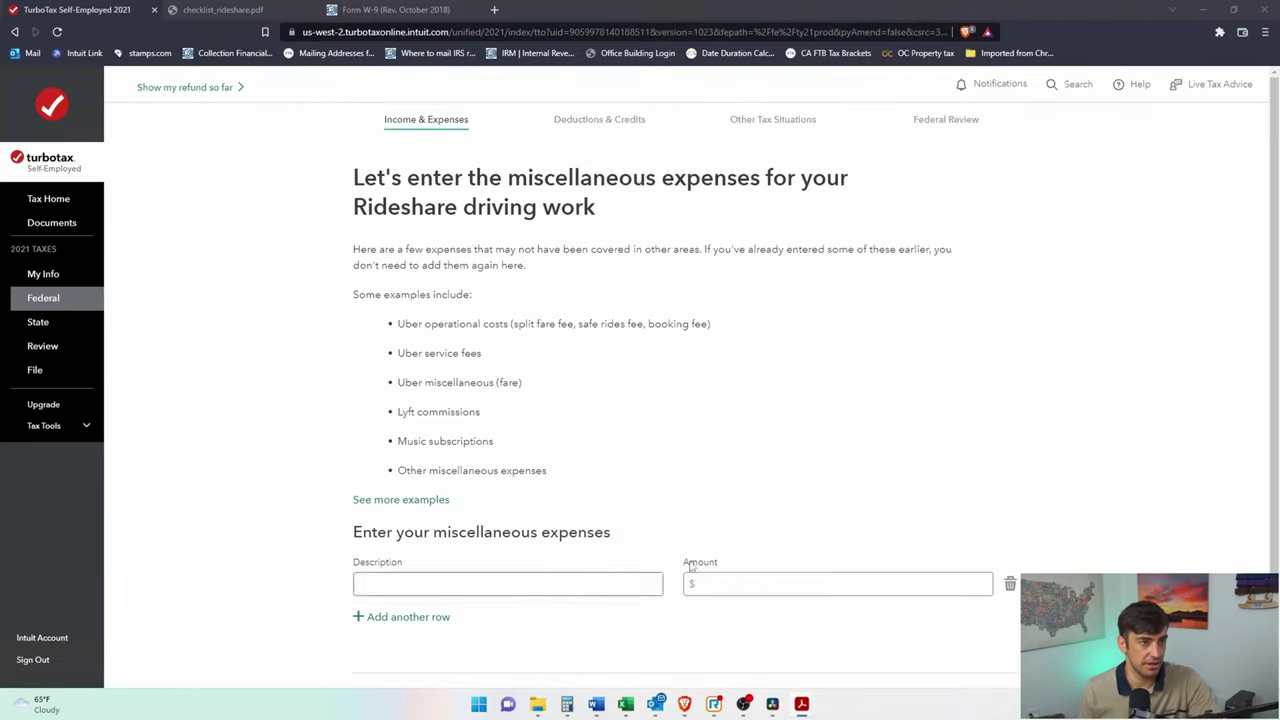
click(751, 580)
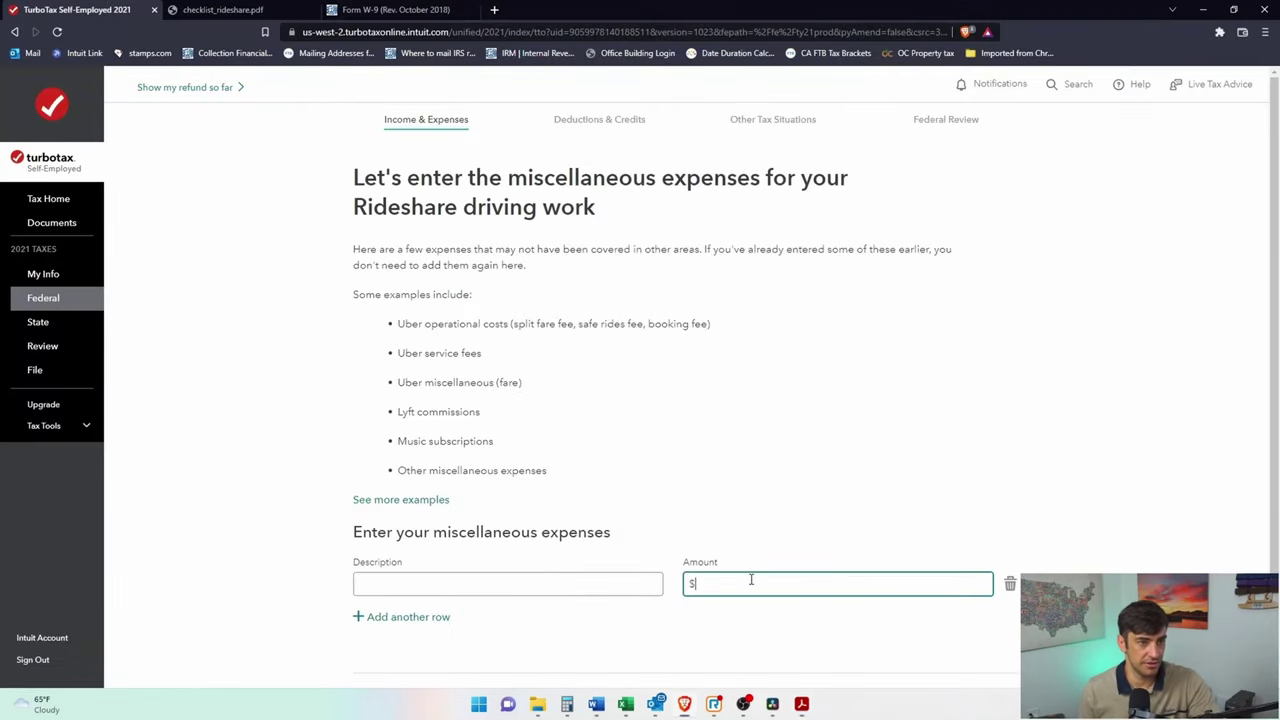
text(1,096.02)
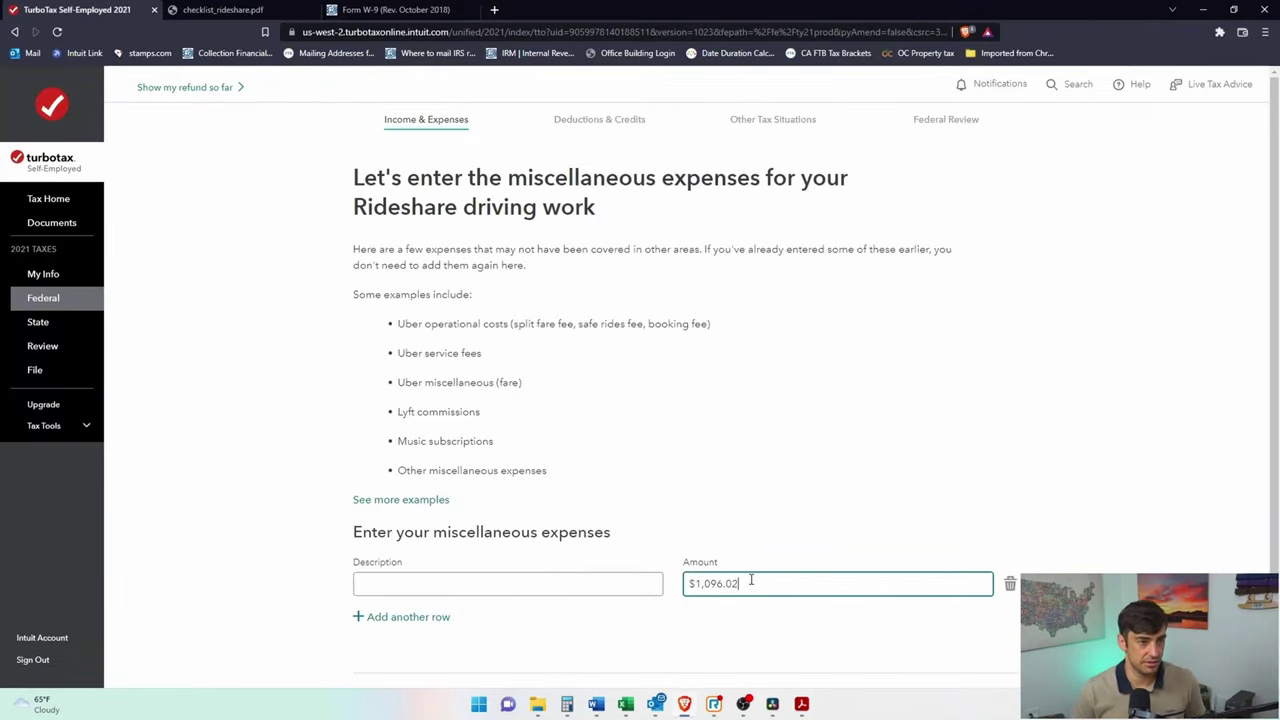
- Describe the miscellaneous expense as 'Uber Fees', fixing the capitalization, and save it
key(shift+Tab)
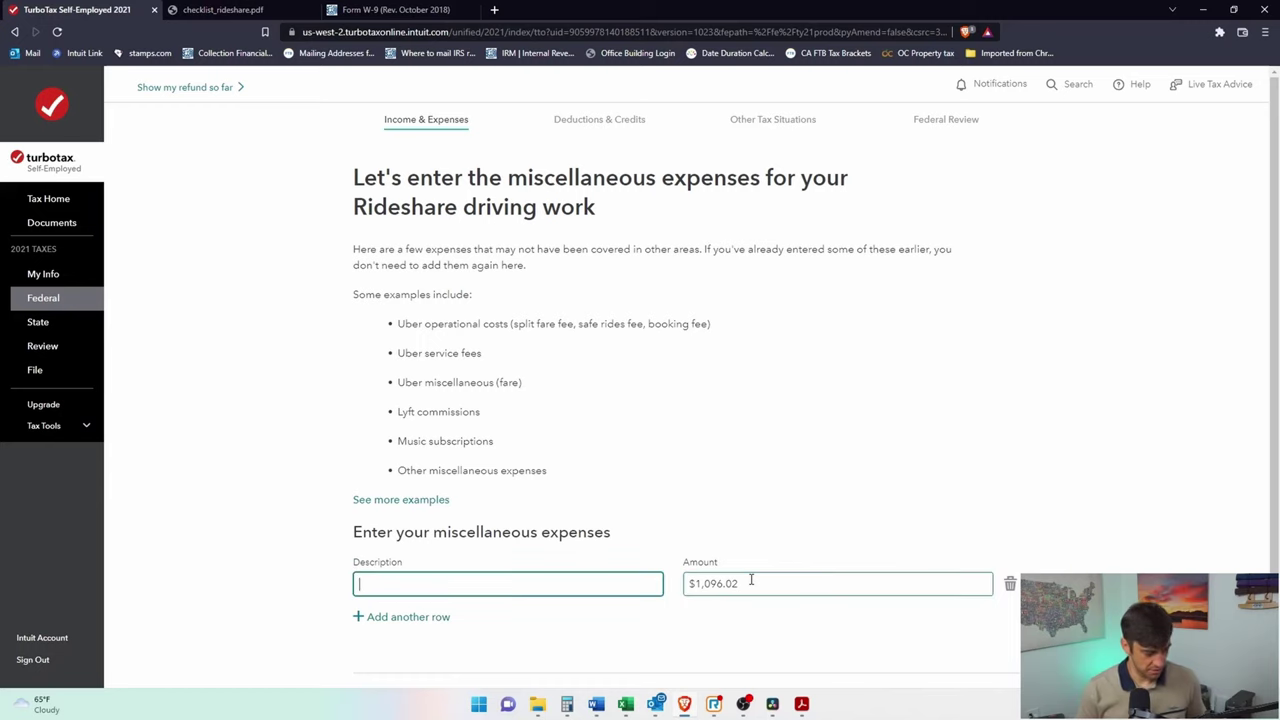
text(uBE)
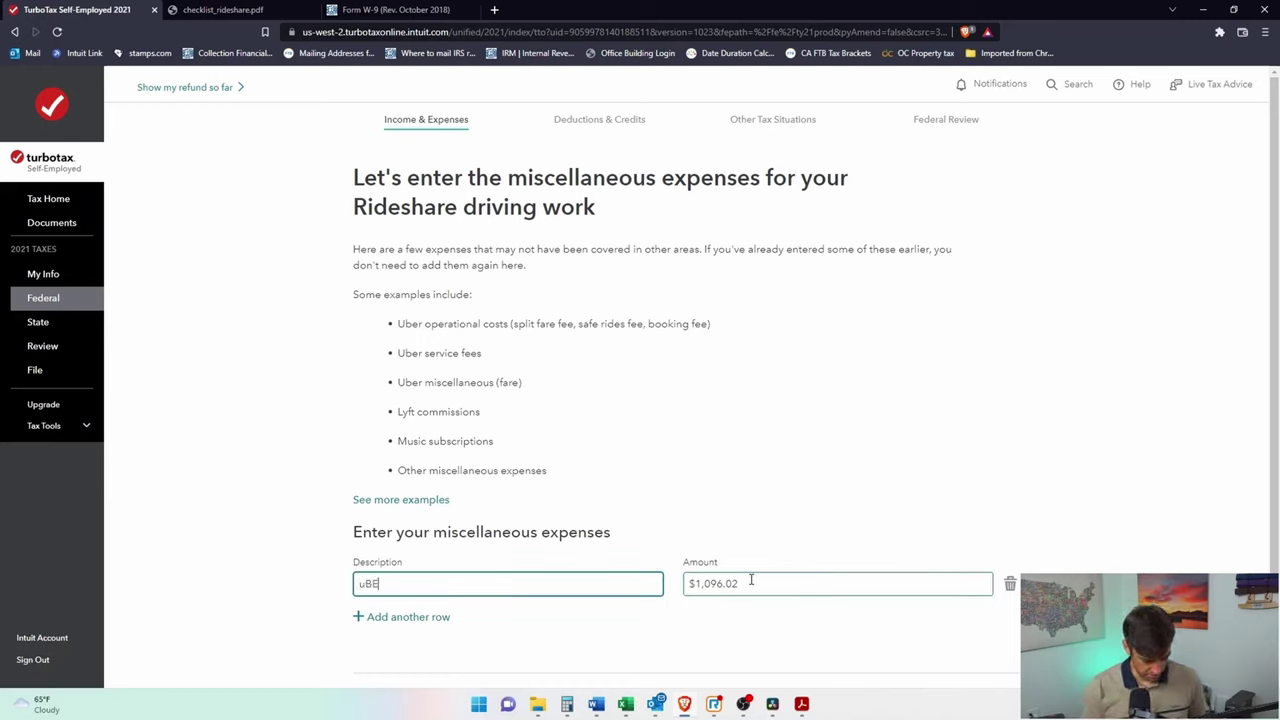
text(R fEES)
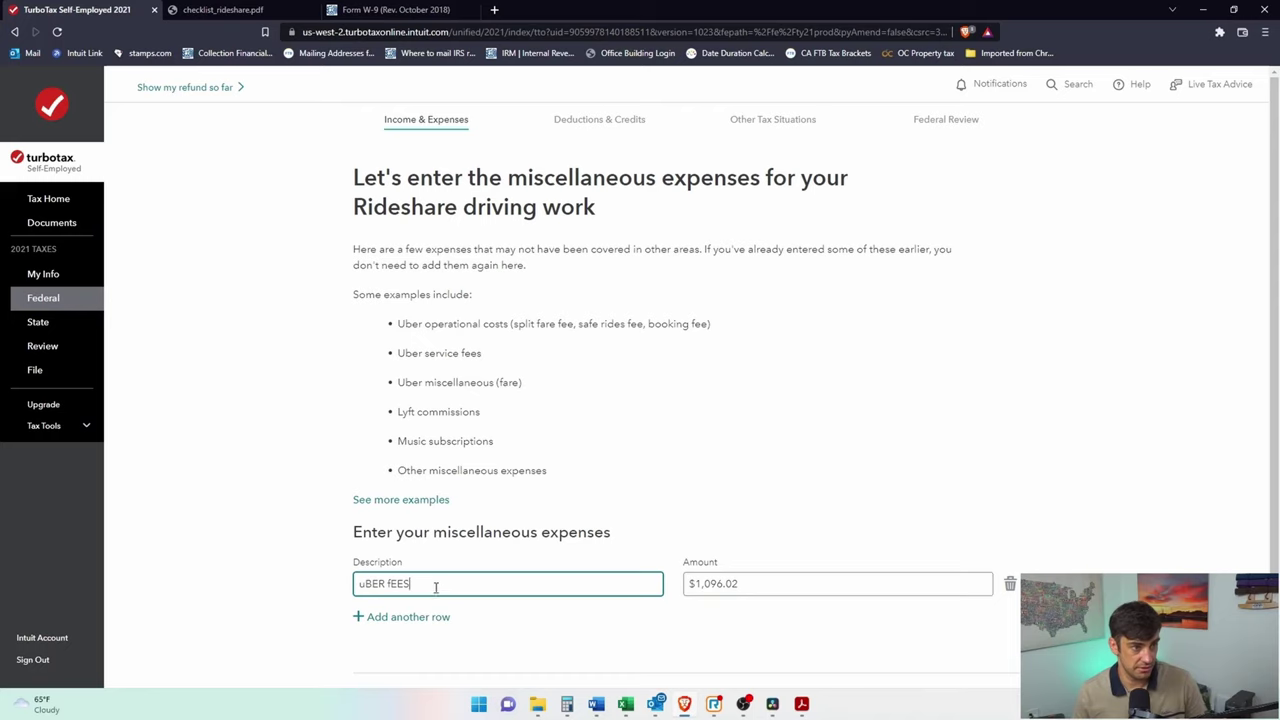
drag(436, 587, 356, 605)
key(BackSpace)
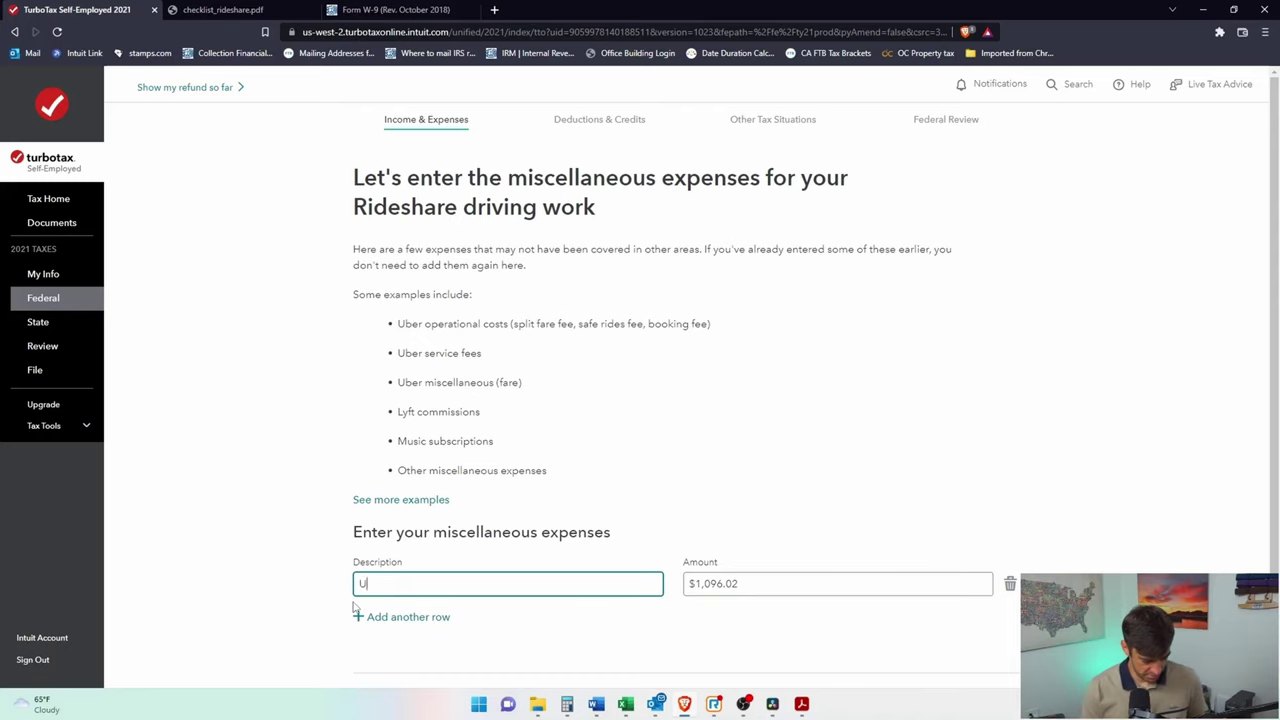
text(Uber Fees)
scroll(943, 474, down, 3)
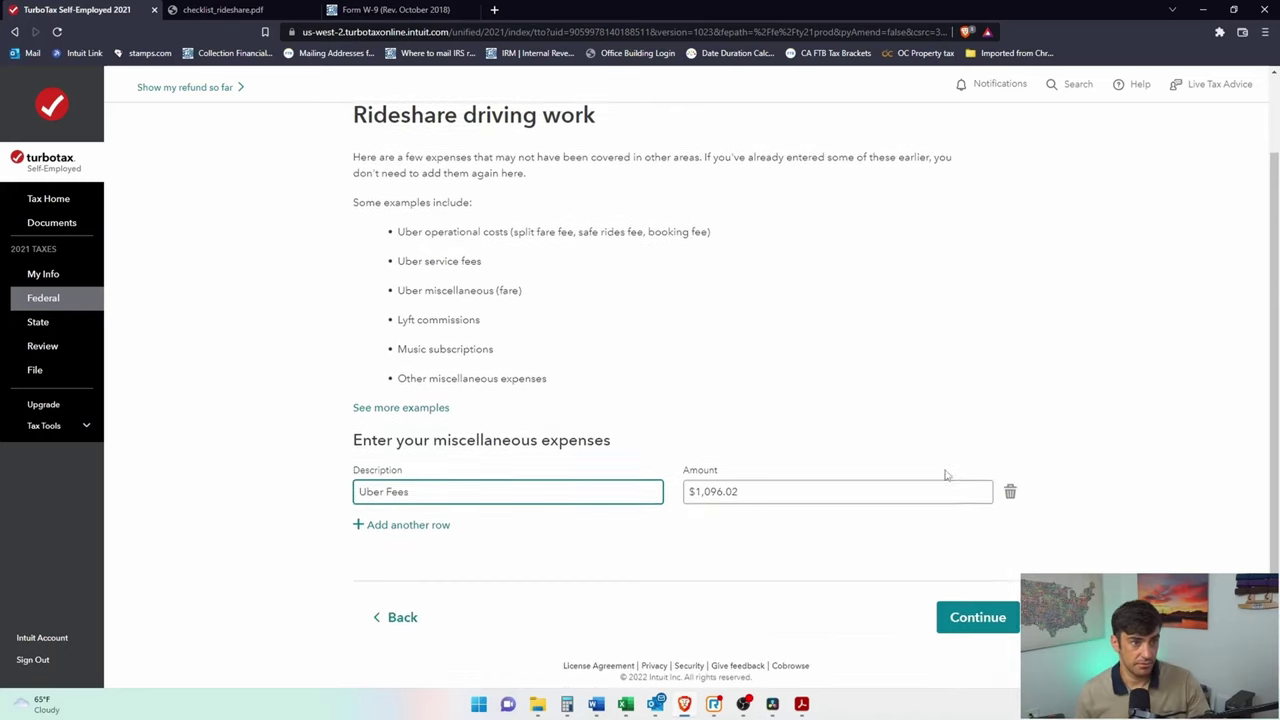
click(968, 604)
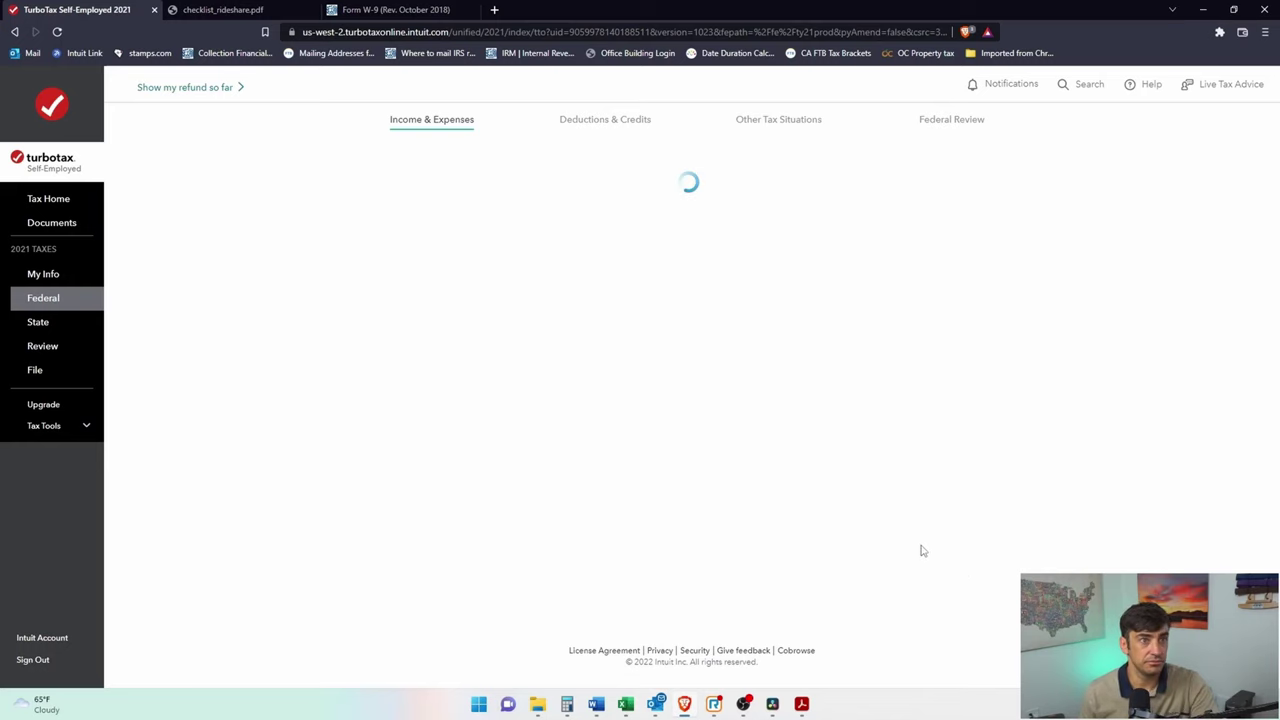
- Browse the additional and less common expense categories, then go back without adding any
scroll(1135, 360, down, 3)
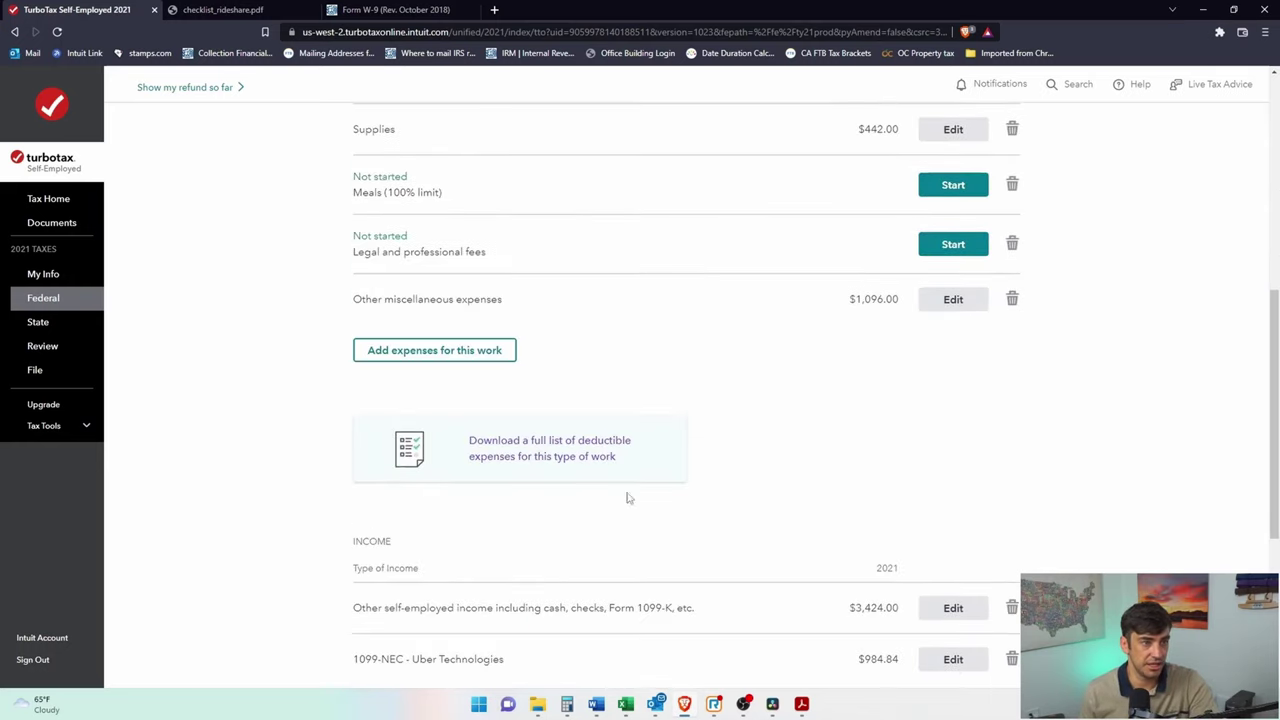
click(434, 354)
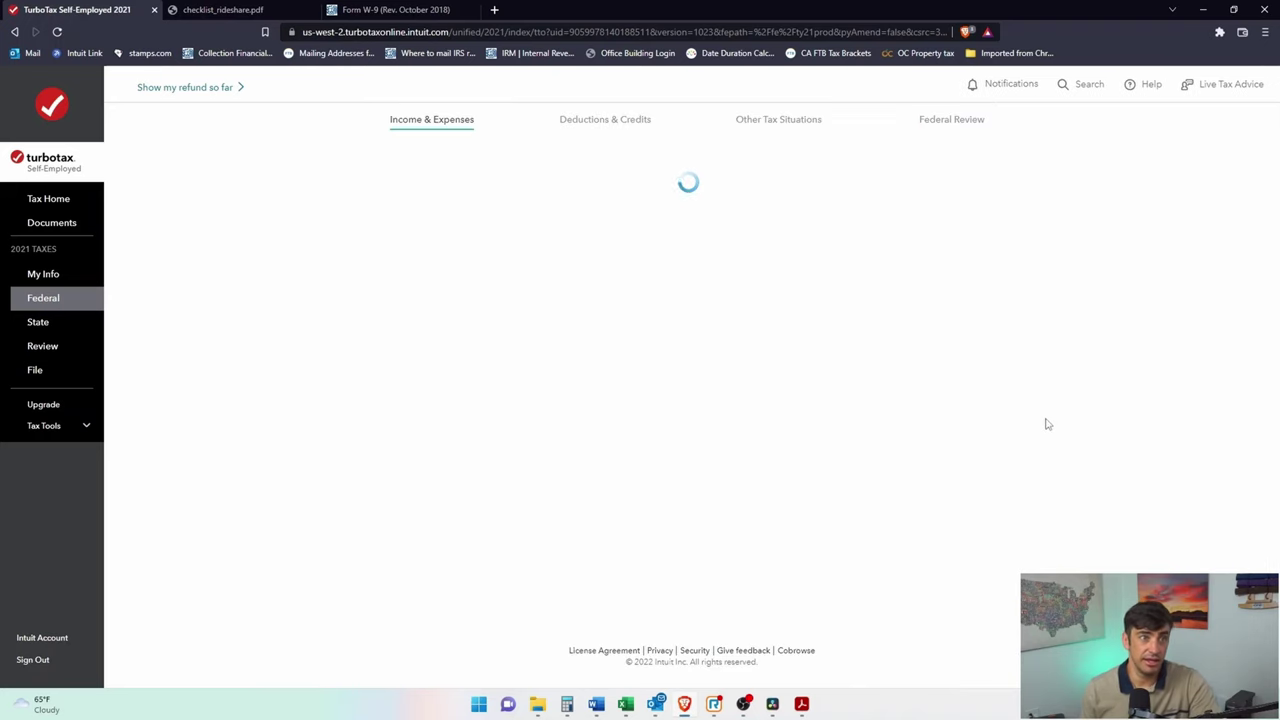
scroll(874, 401, down, 3)
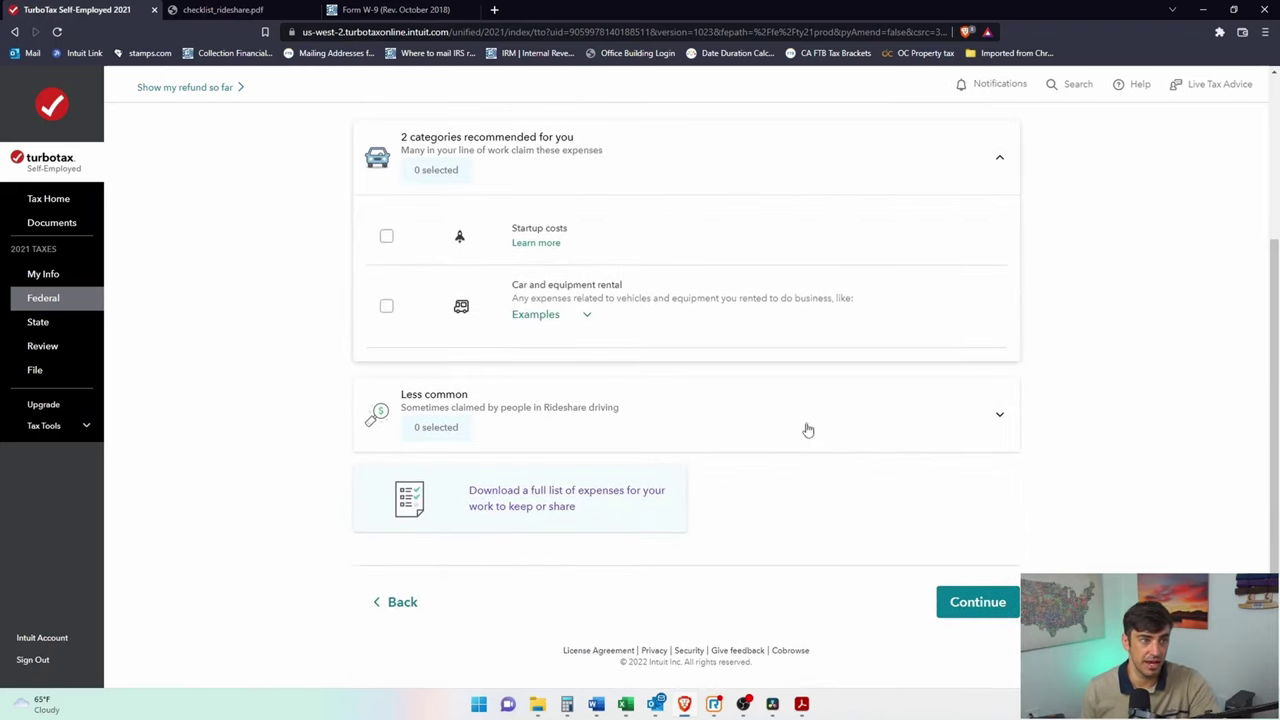
click(966, 412)
scroll(1040, 451, down, 4)
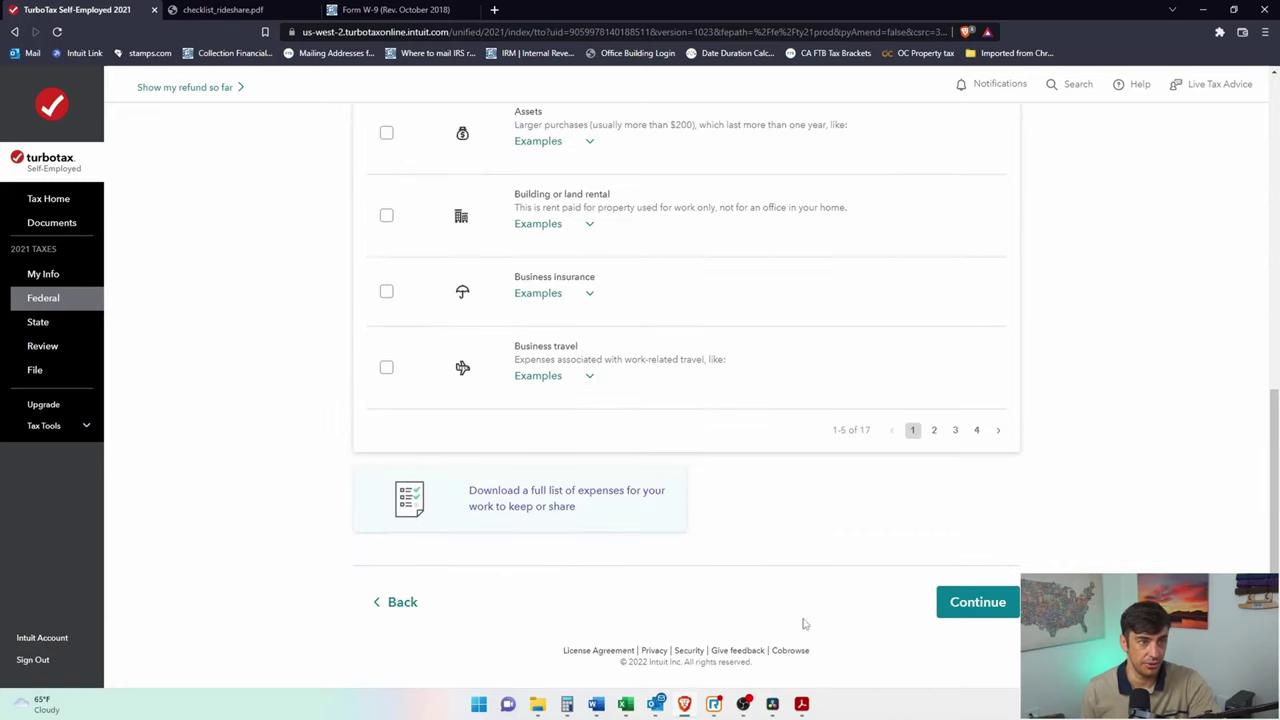
click(437, 611)
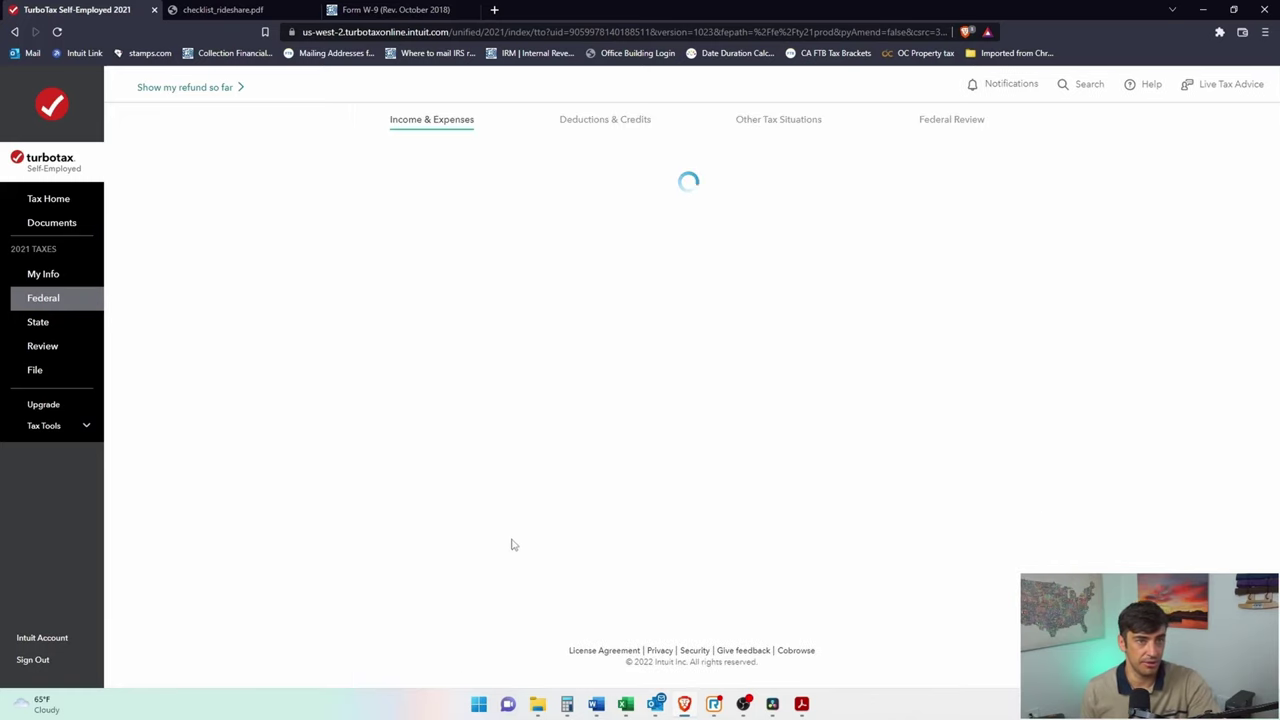
scroll(810, 577, down, 7)
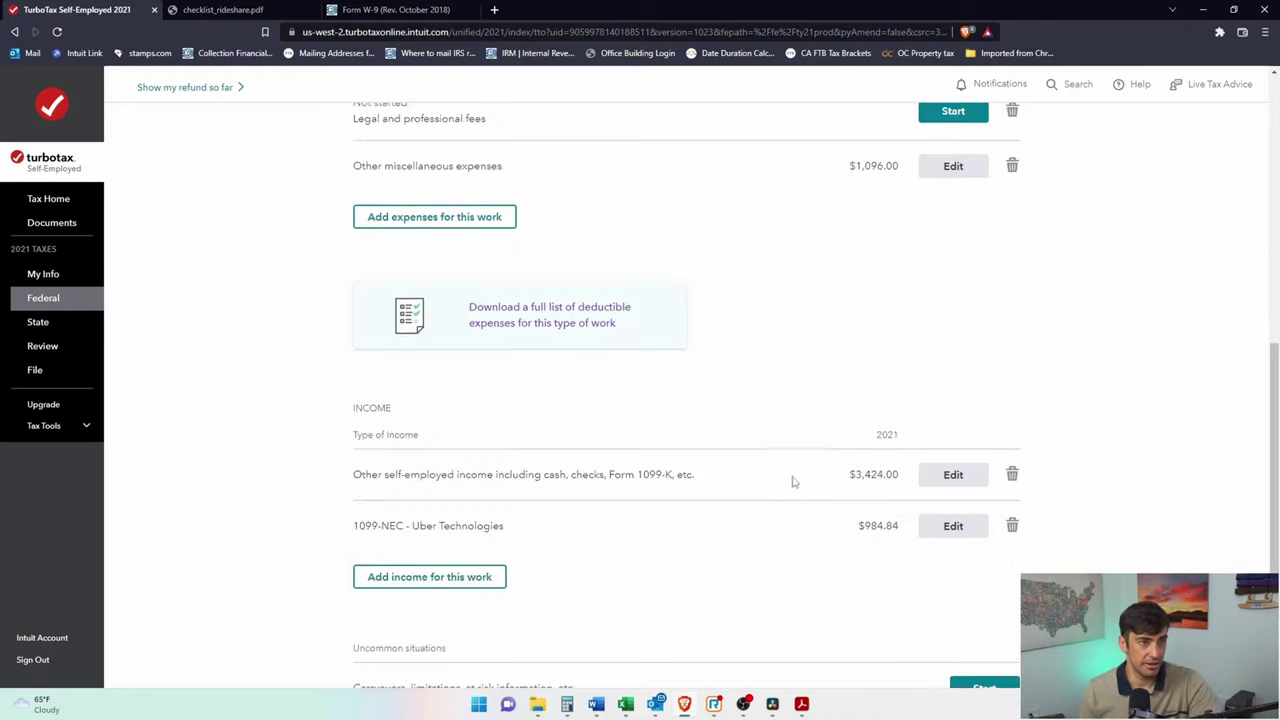
scroll(1125, 390, down, 2)
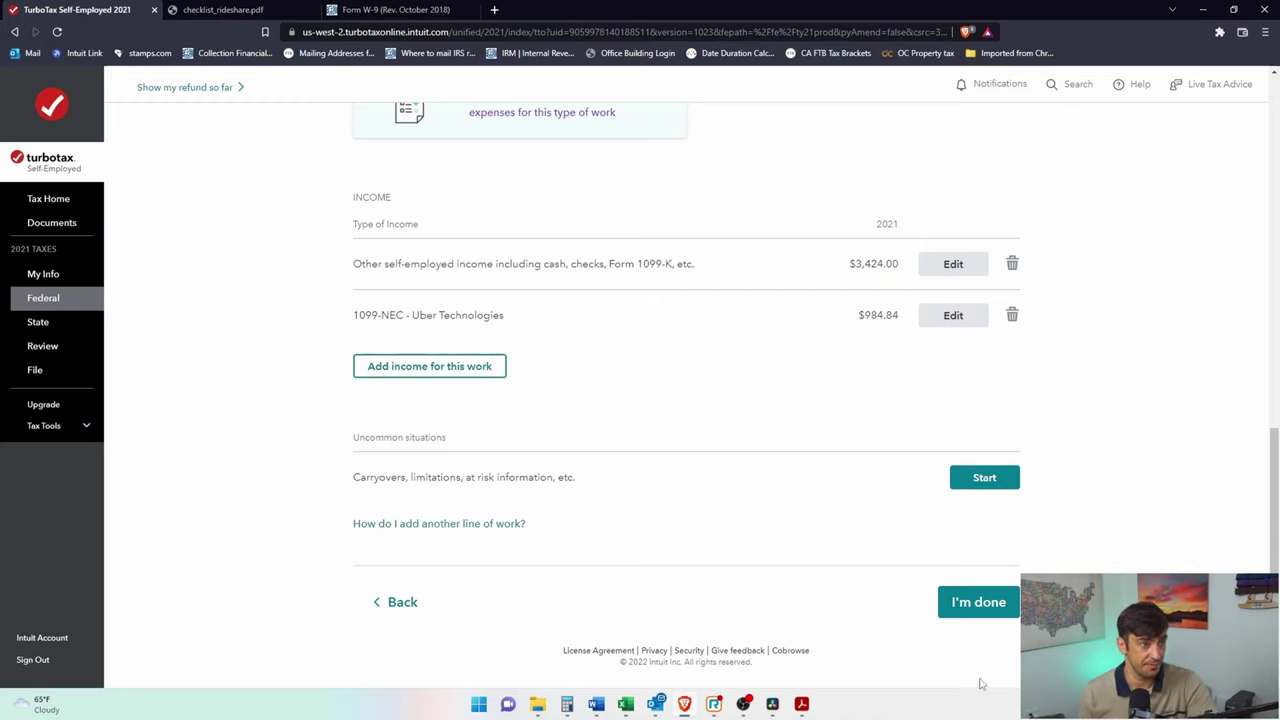
- Finish Rideshare expenses and confirm $4,409 in expenses leaves $0 taxable income
click(982, 605)
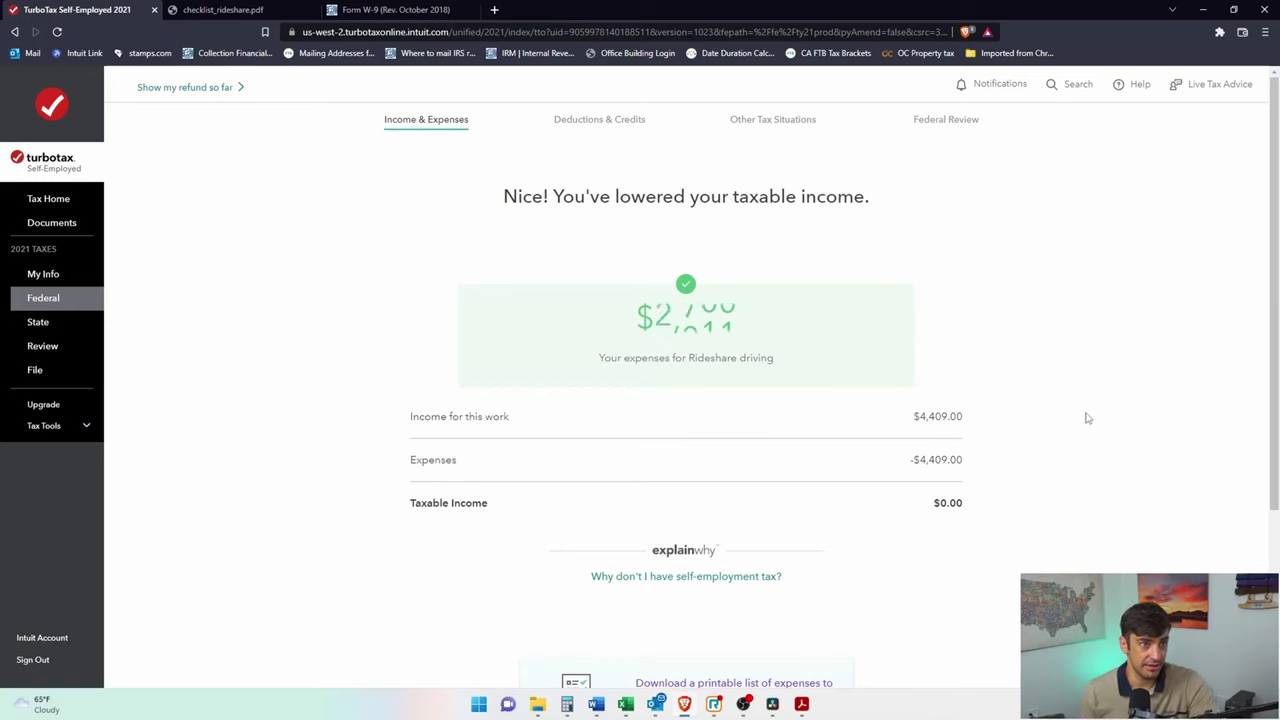
drag(966, 512, 914, 471)
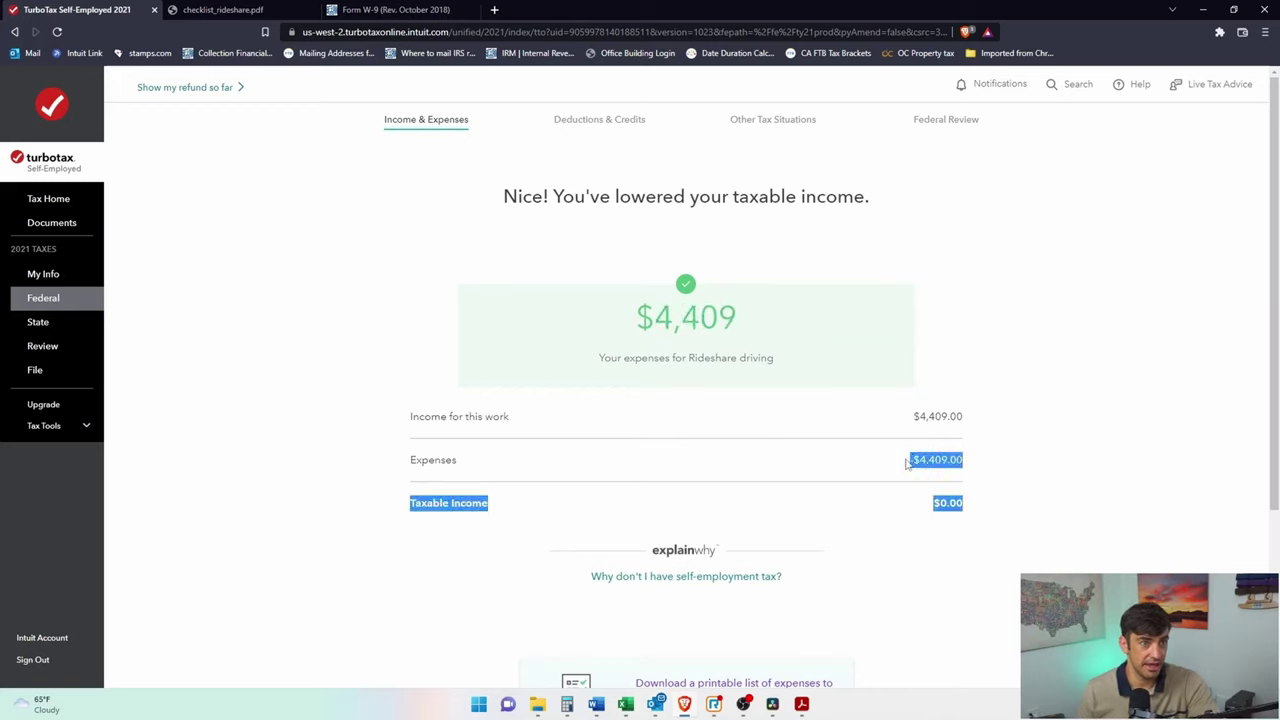
click(939, 487)
drag(965, 510, 909, 460)
click(940, 490)
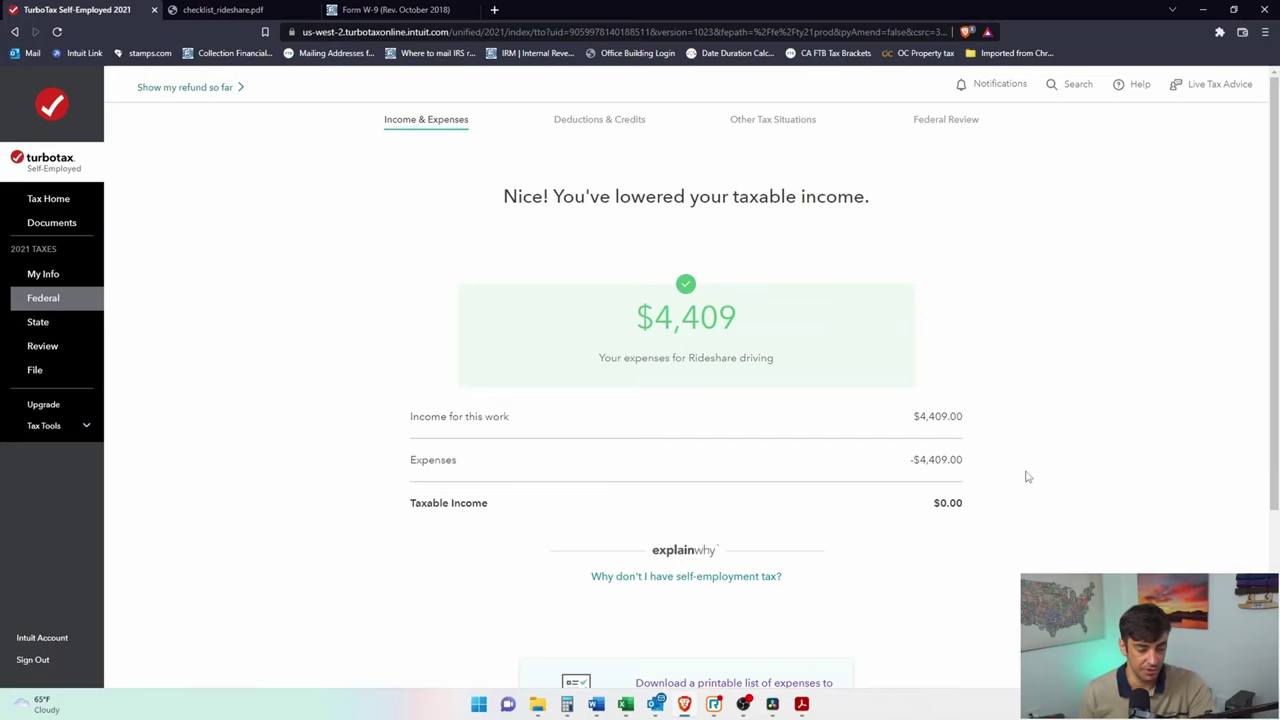
scroll(889, 372, down, 2)
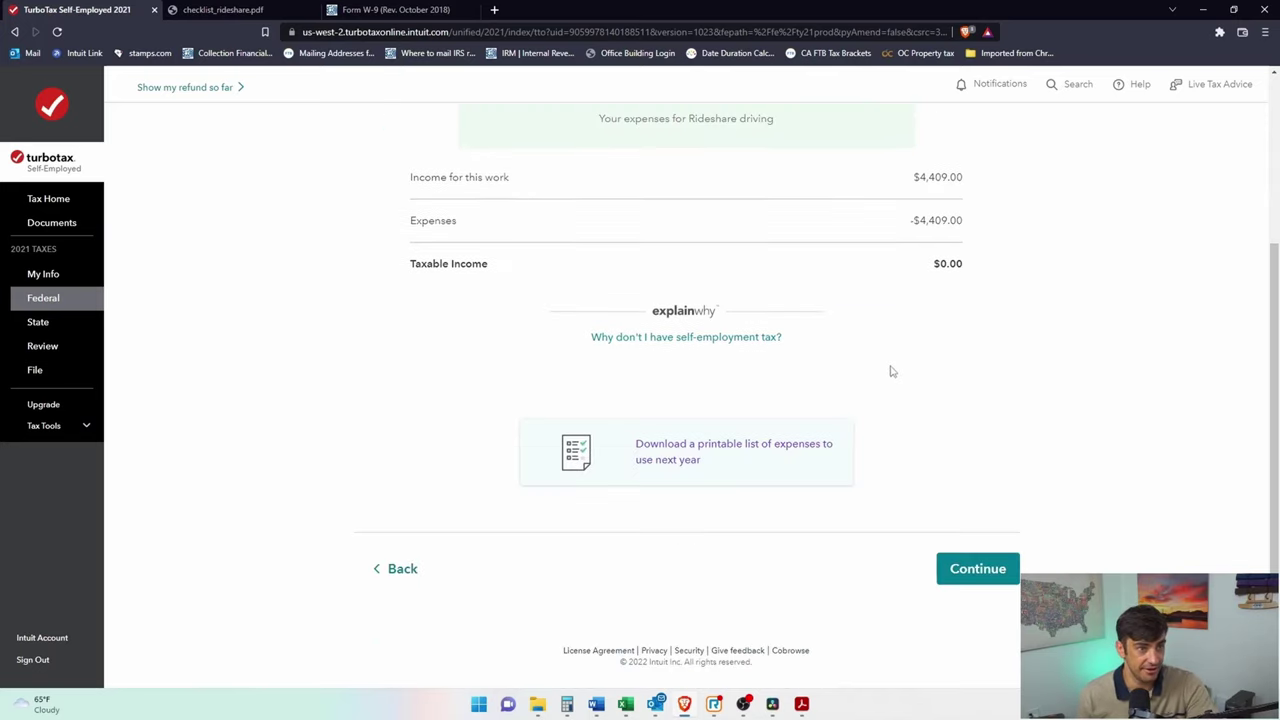
click(978, 568)
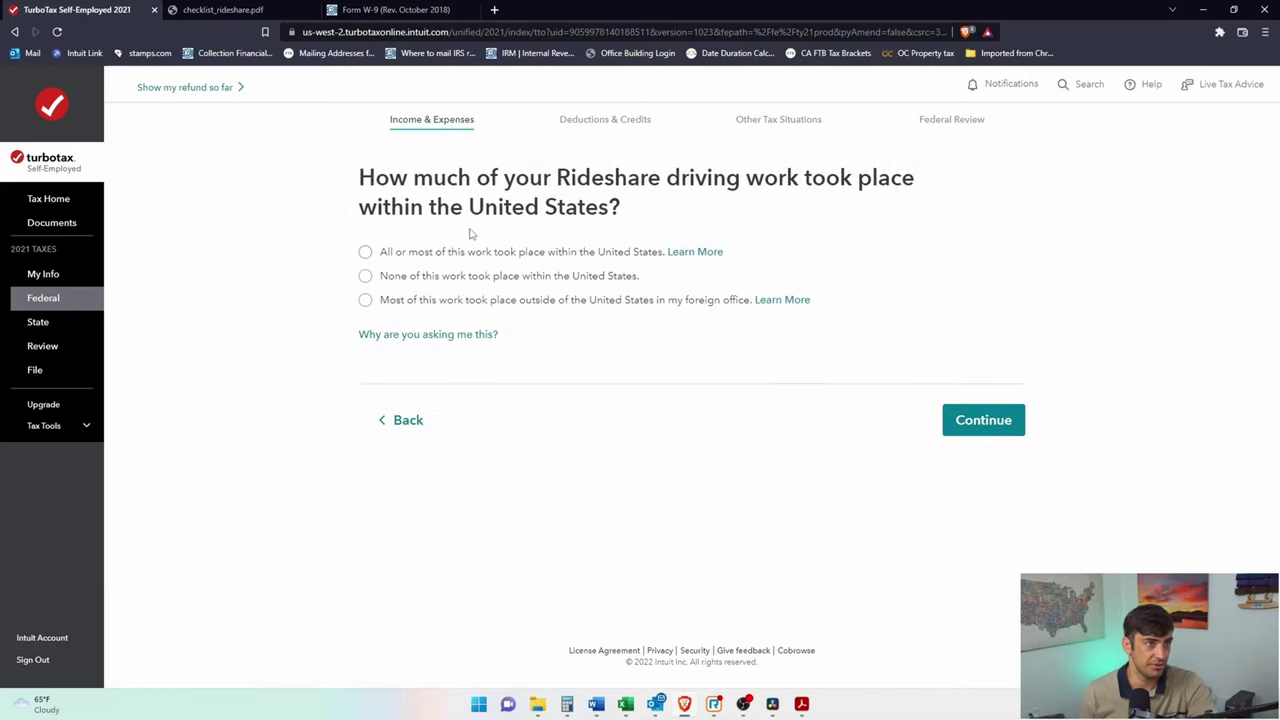
- Answer mostly US work, none for a former employer, and no deductions claimed elsewhere
click(366, 252)
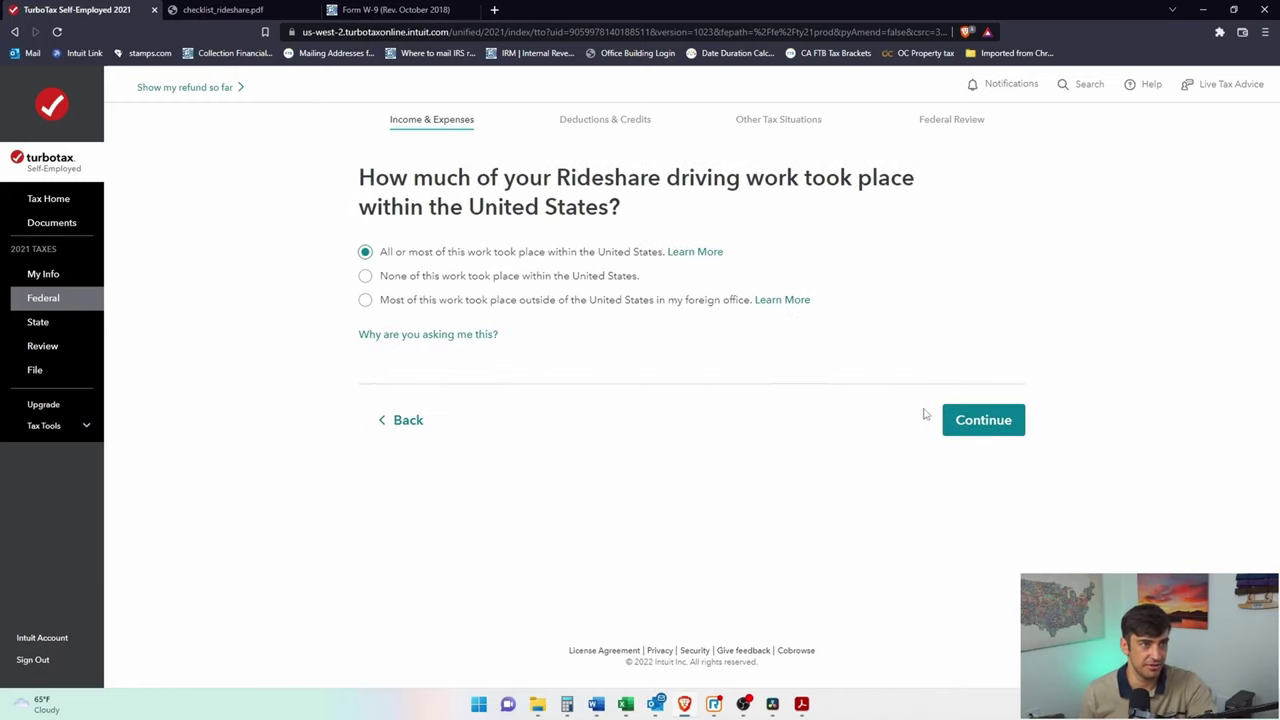
click(990, 426)
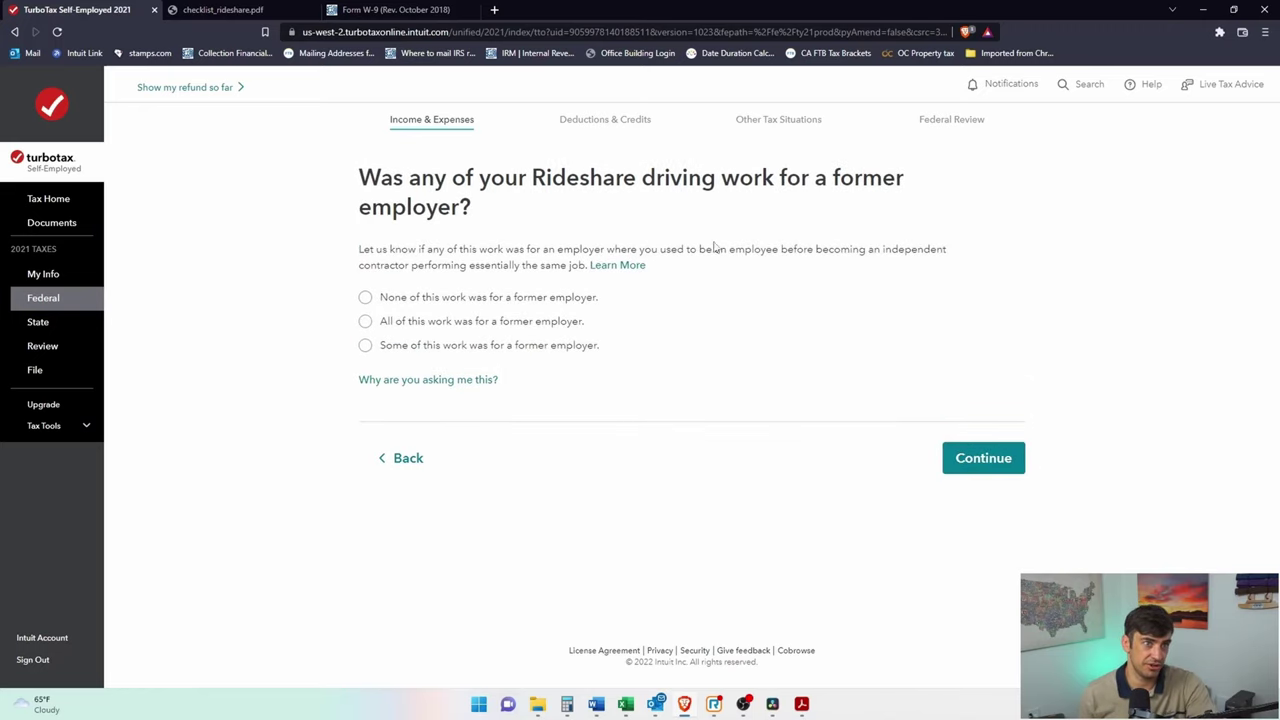
click(366, 300)
click(1020, 466)
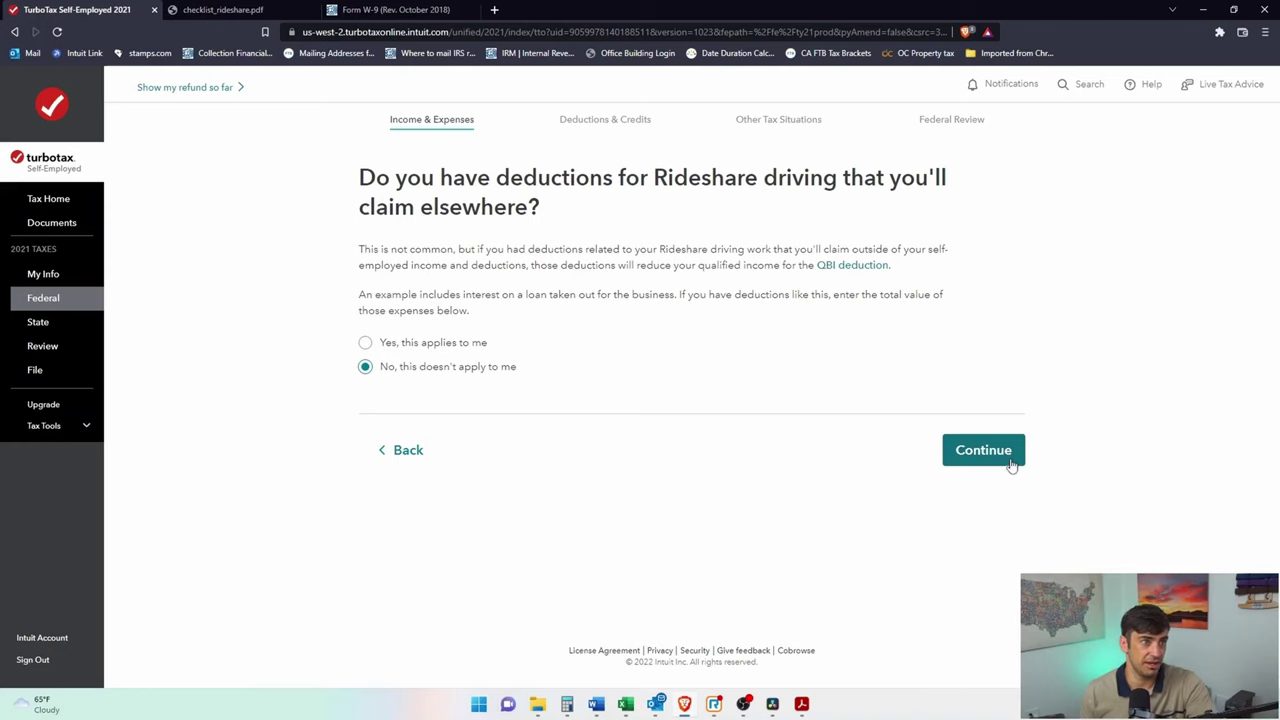
click(976, 464)
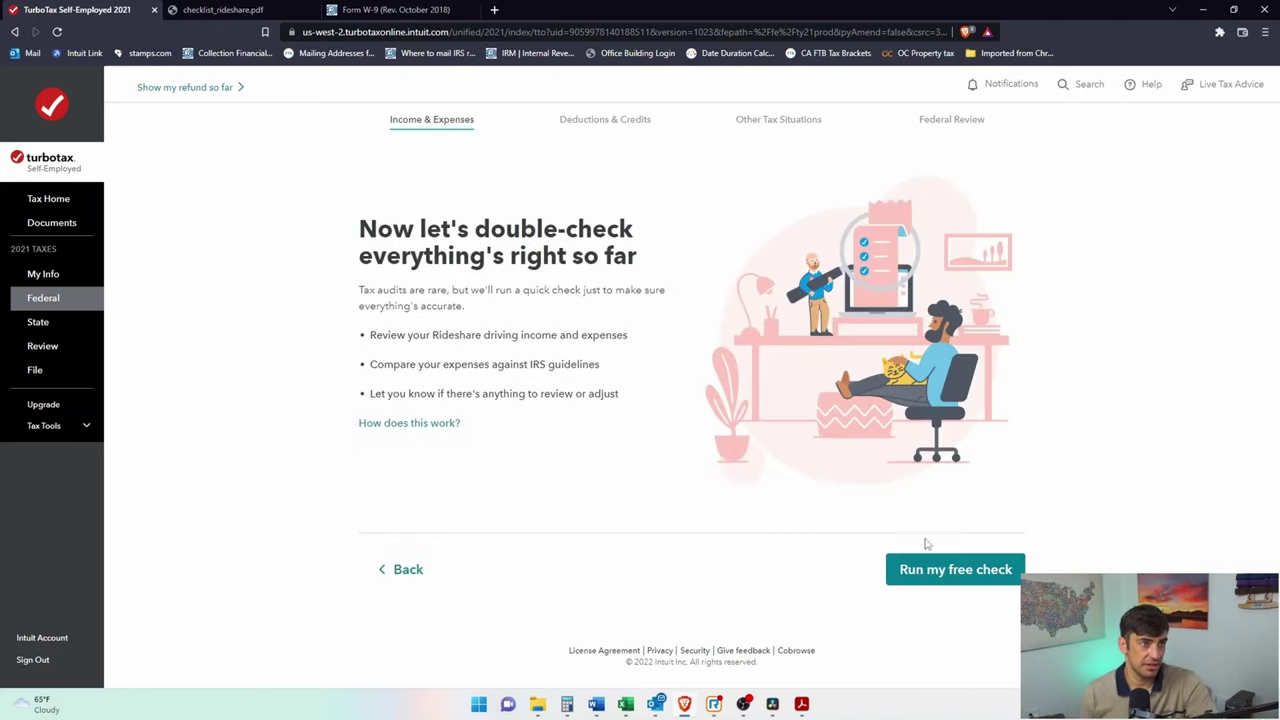
- Run the free audit risk check and review the Low rating and home office warning
click(955, 569)
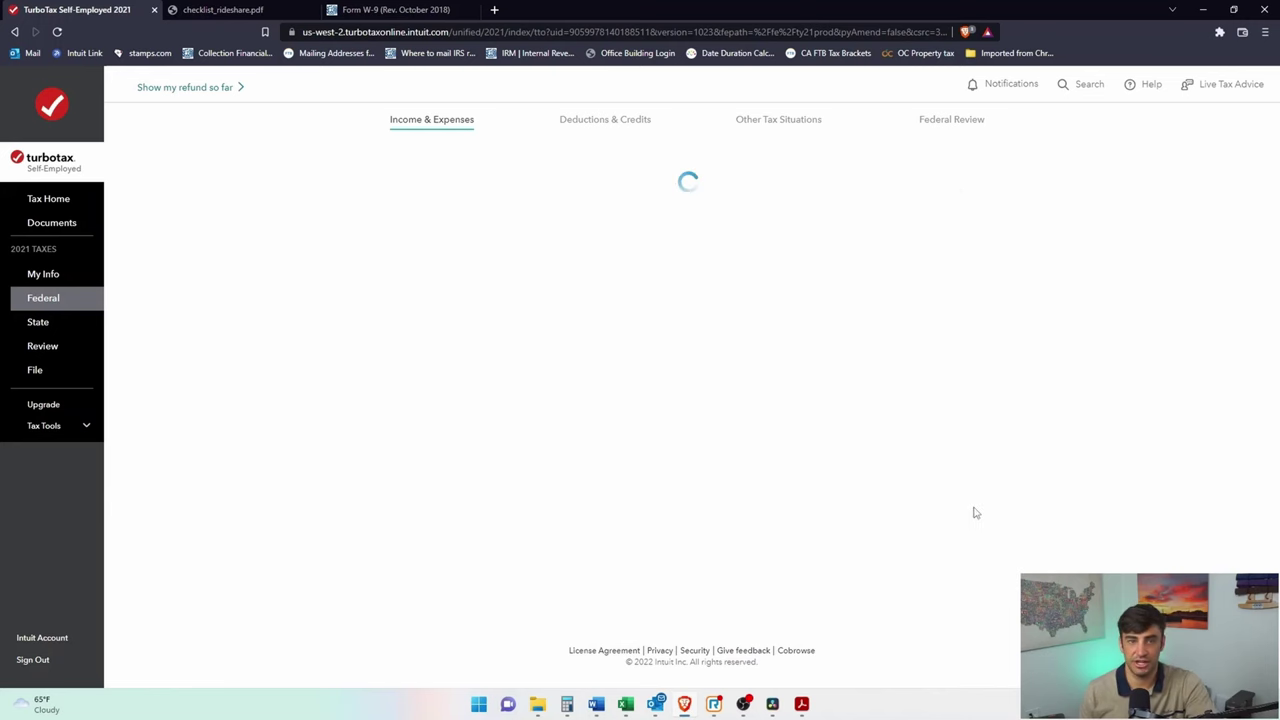
scroll(782, 472, down, 2)
scroll(782, 472, down, 1)
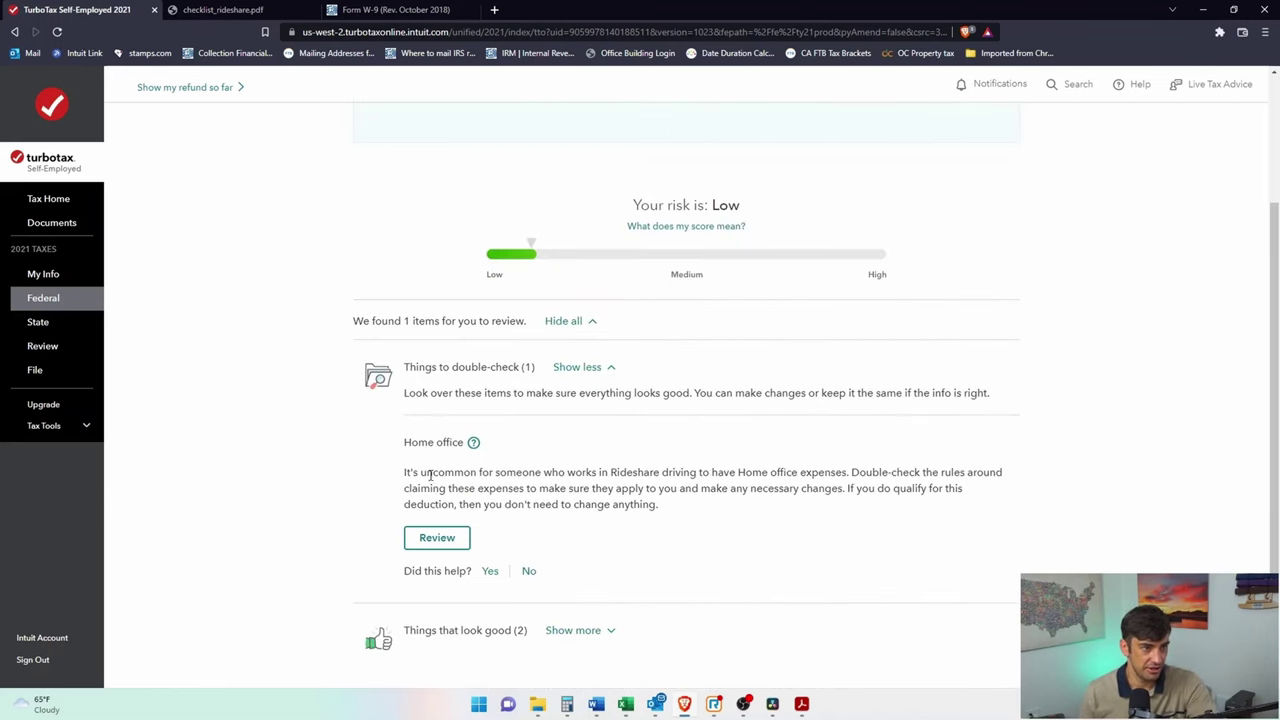
drag(430, 476, 850, 476)
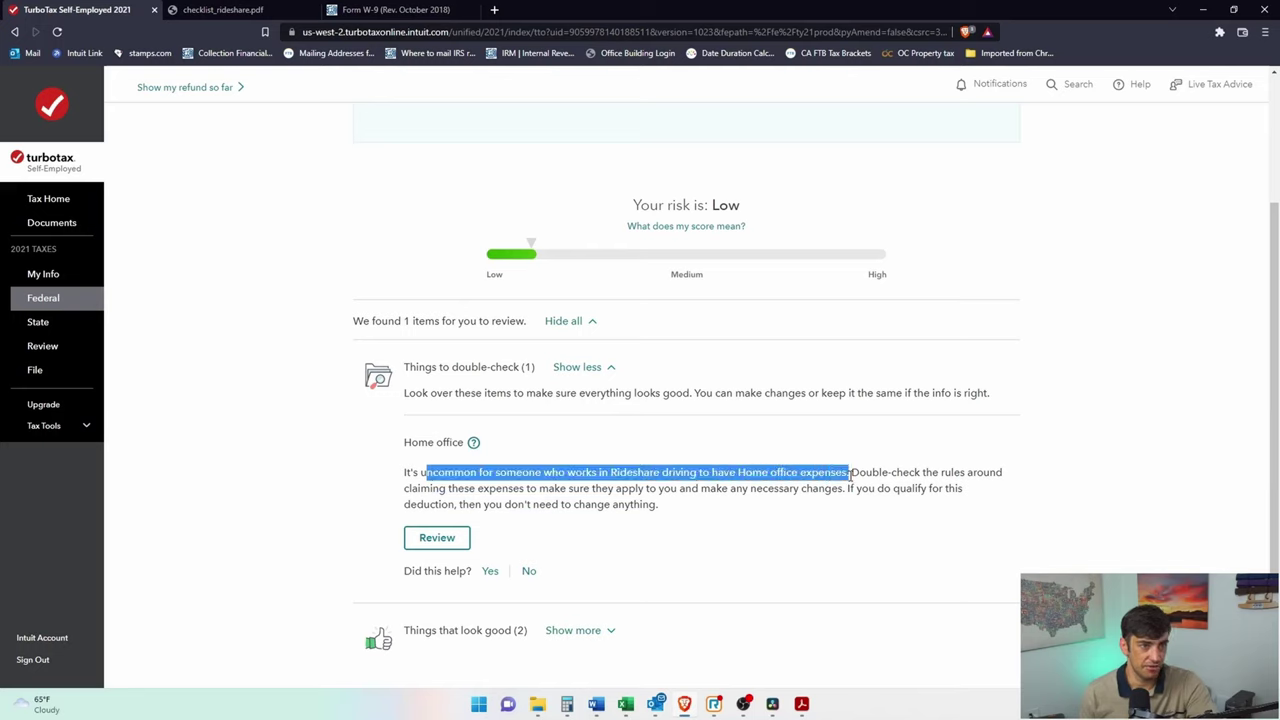
click(910, 502)
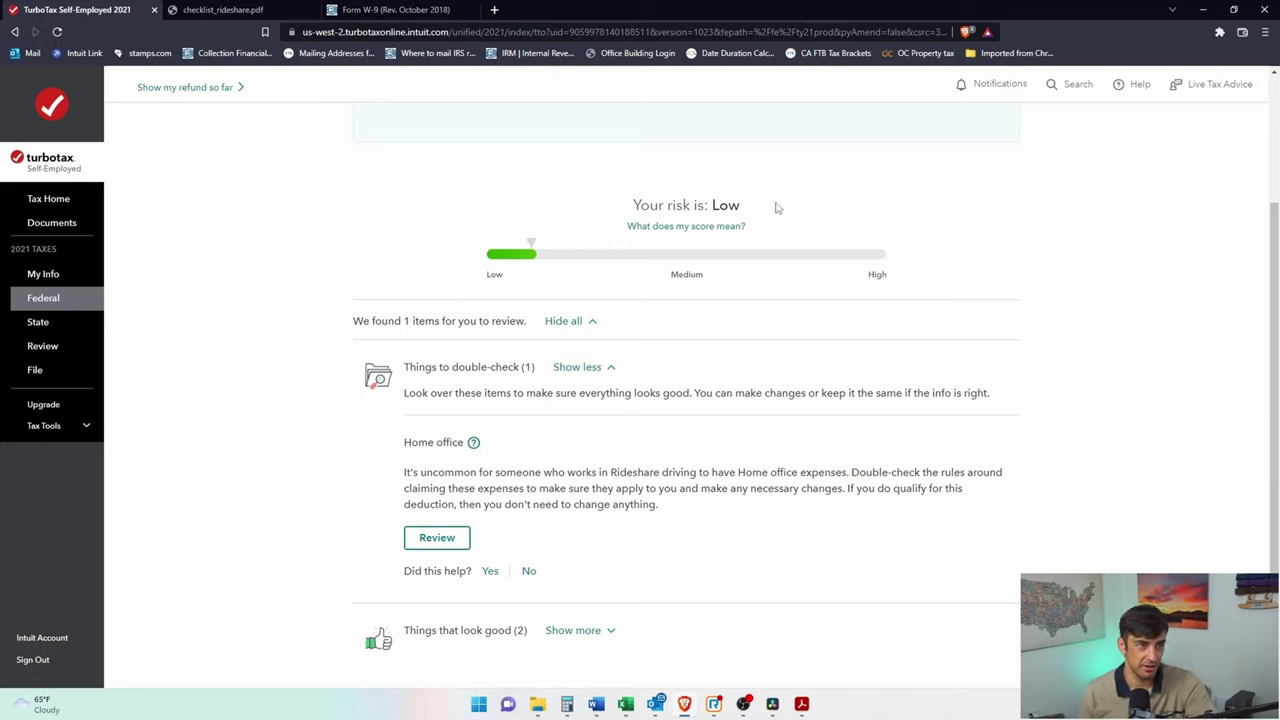
drag(695, 203, 746, 209)
click(644, 472)
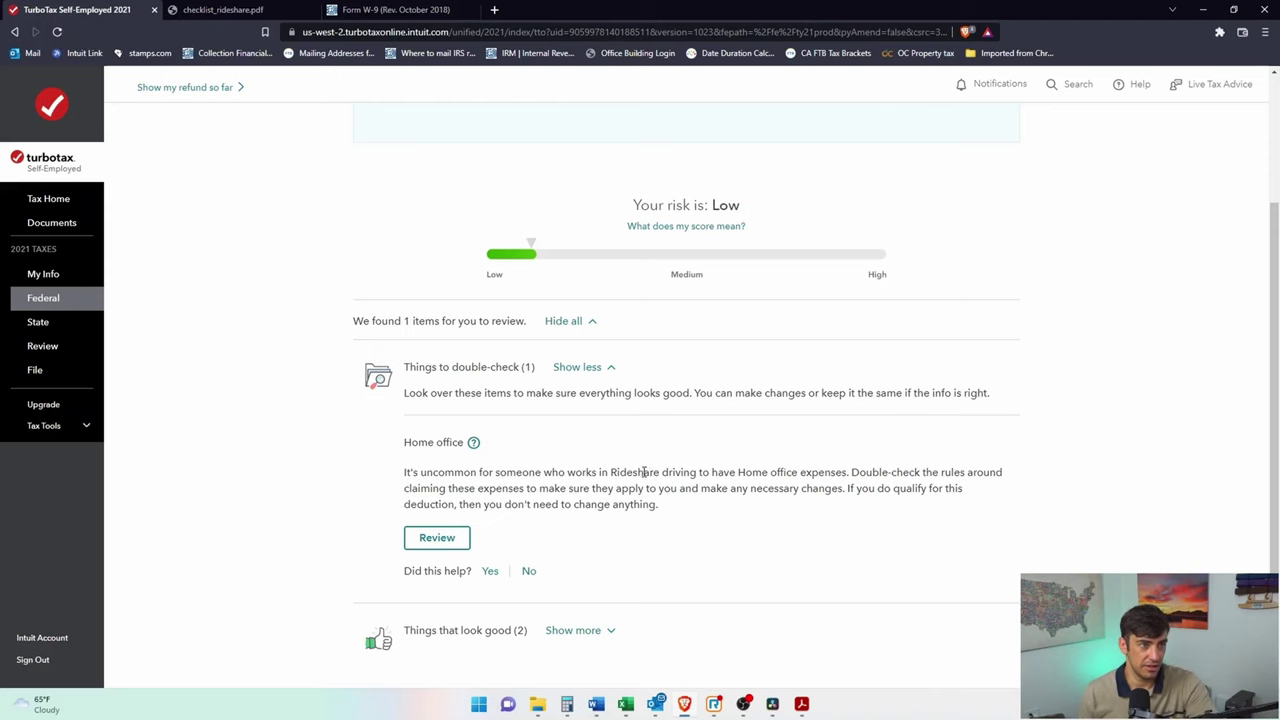
click(474, 443)
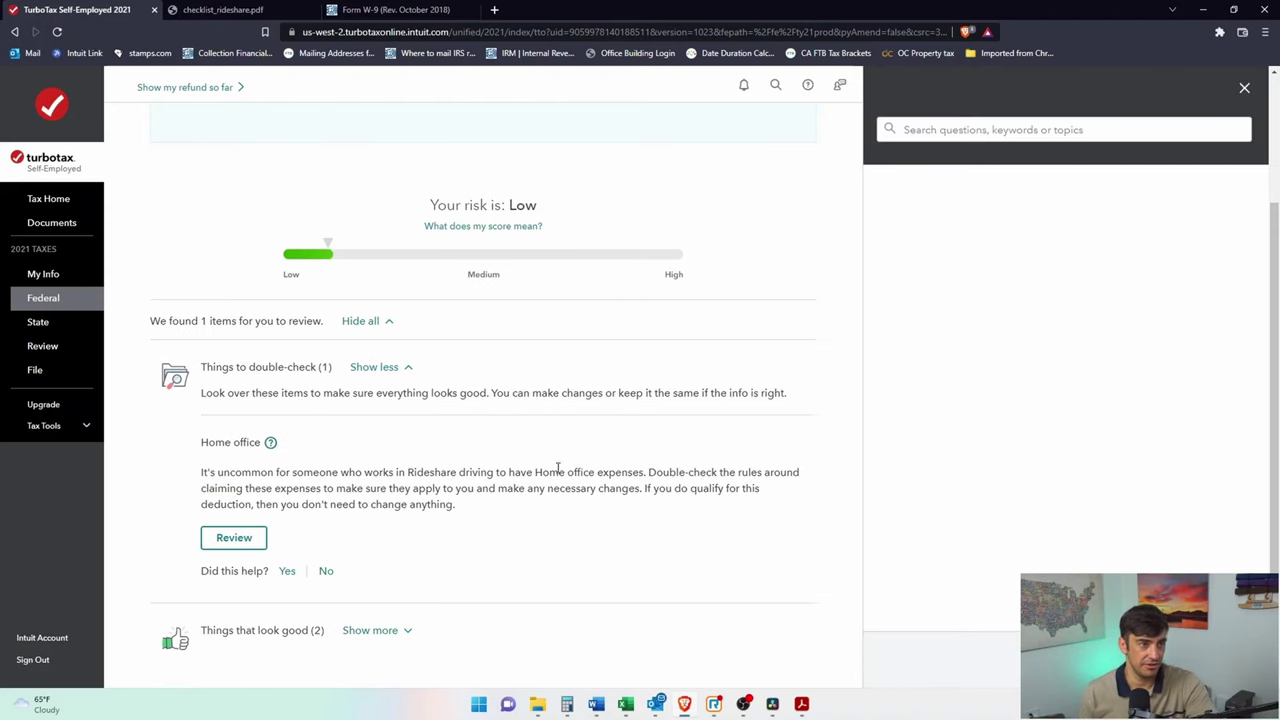
click(1247, 88)
- Continue past the audit results and answer No to another line of self-employed work
scroll(605, 408, down, 2)
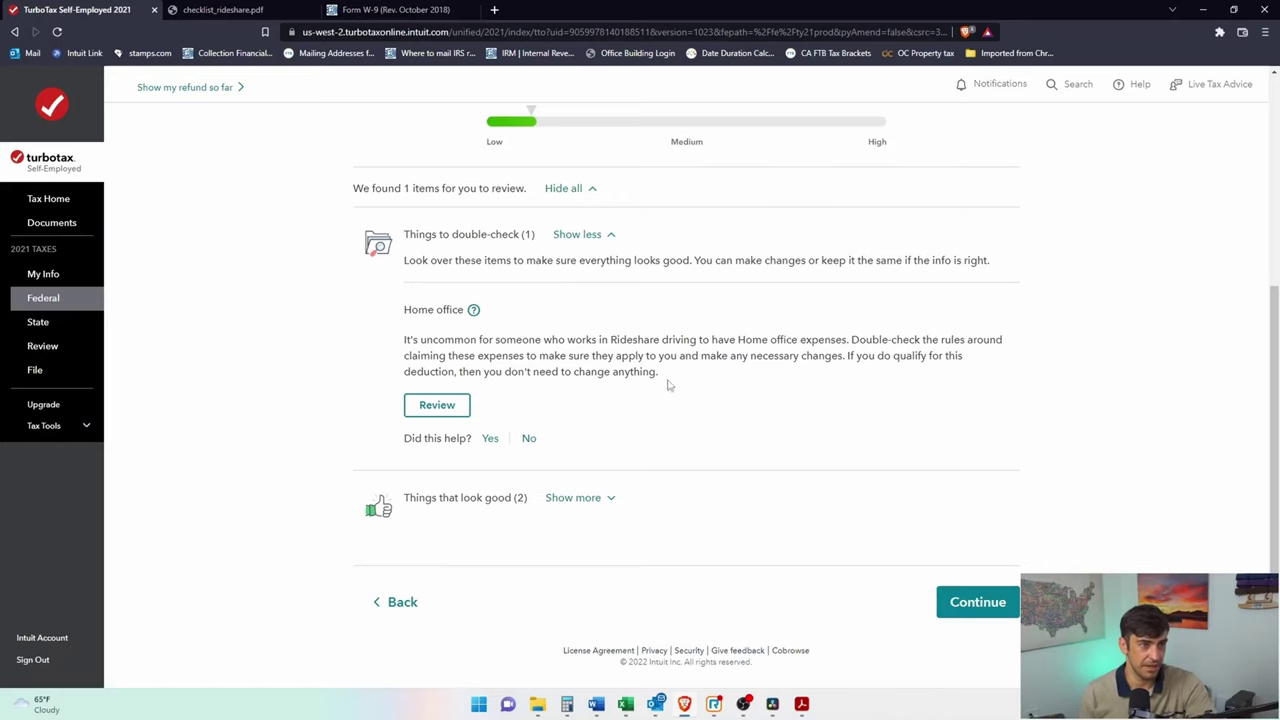
click(978, 603)
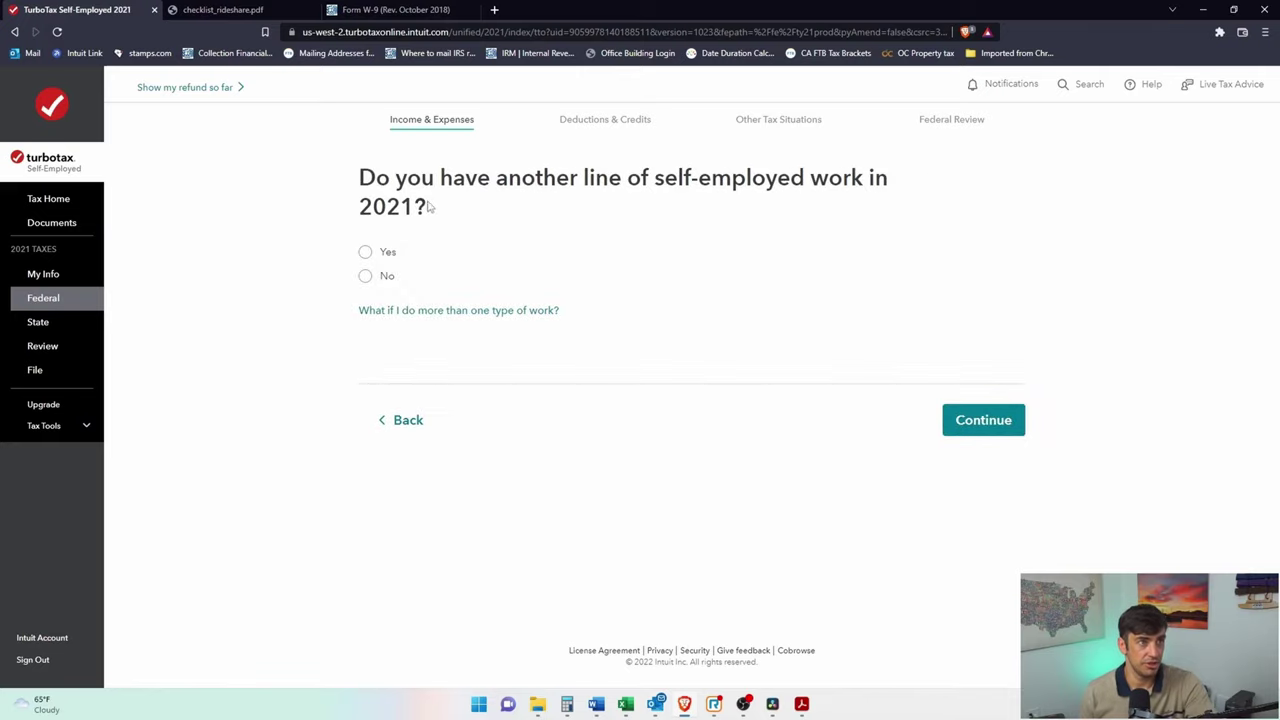
click(363, 278)
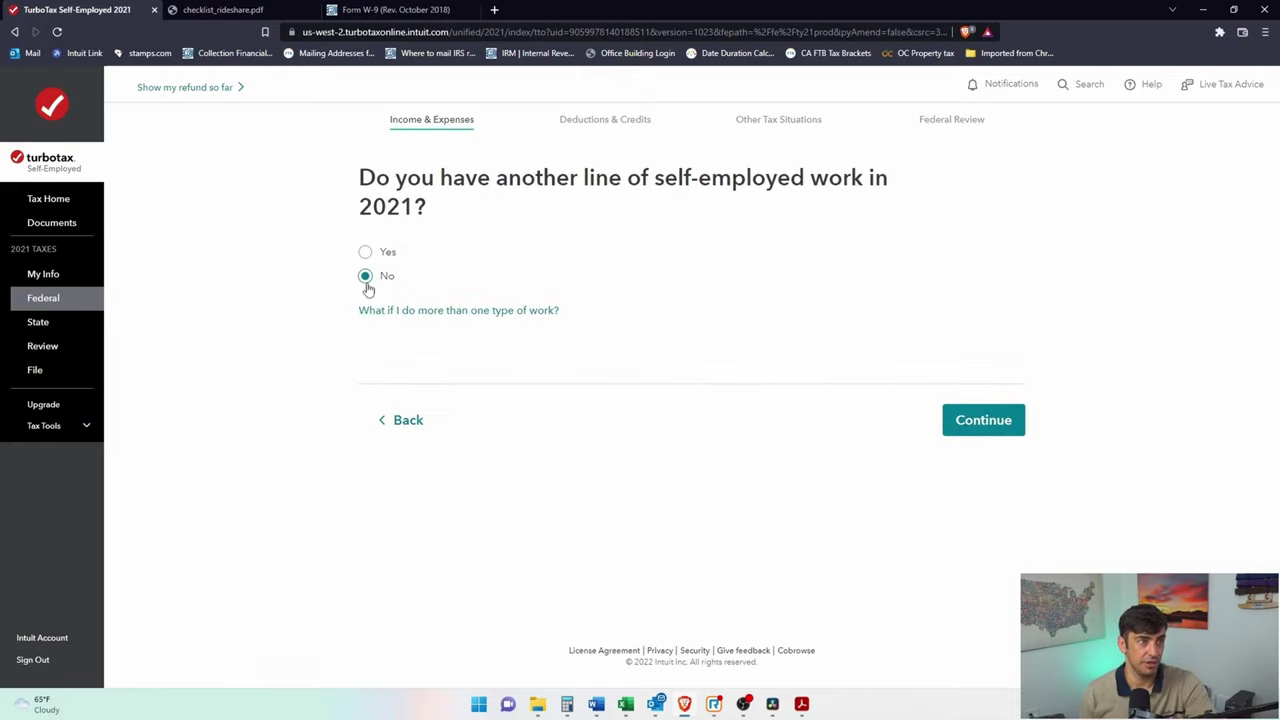
click(976, 424)
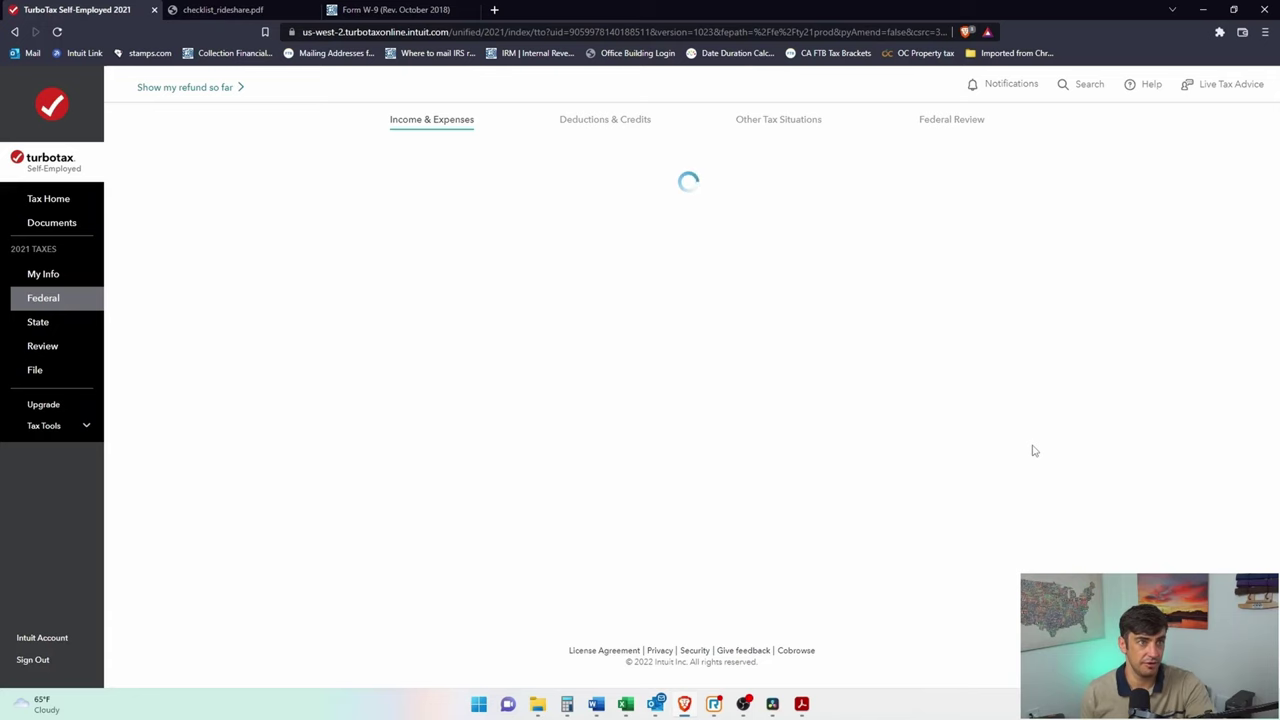